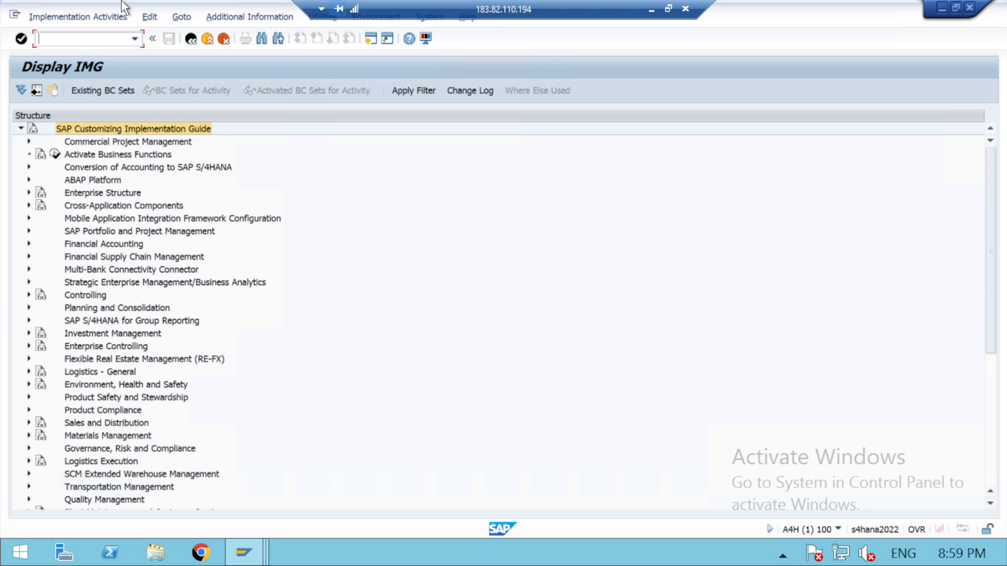
Go back to the SAP Easy Access screen, run transaction spro and display the SAP Reference IMG.
left_click(191, 41)
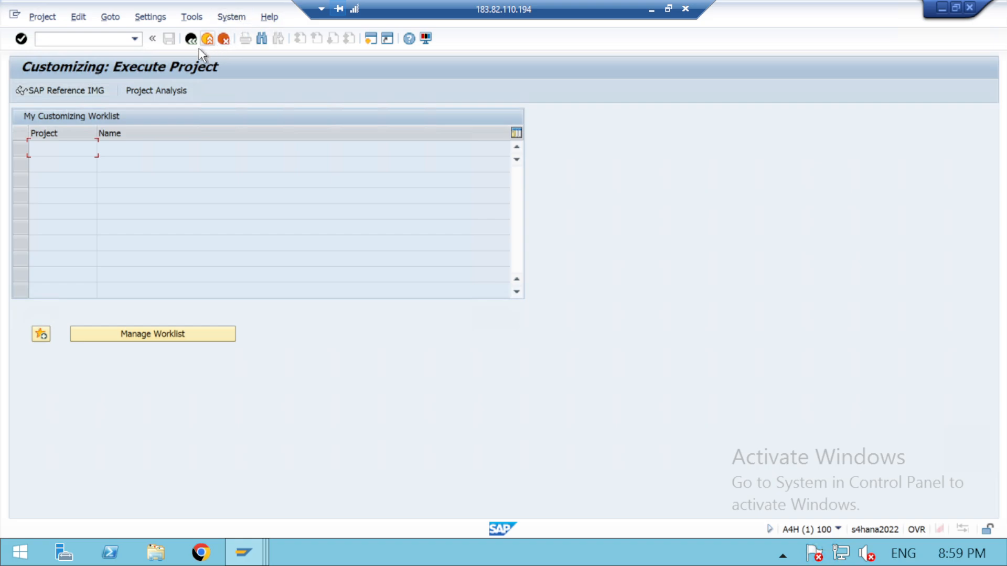
left_click(195, 43)
type("spro")
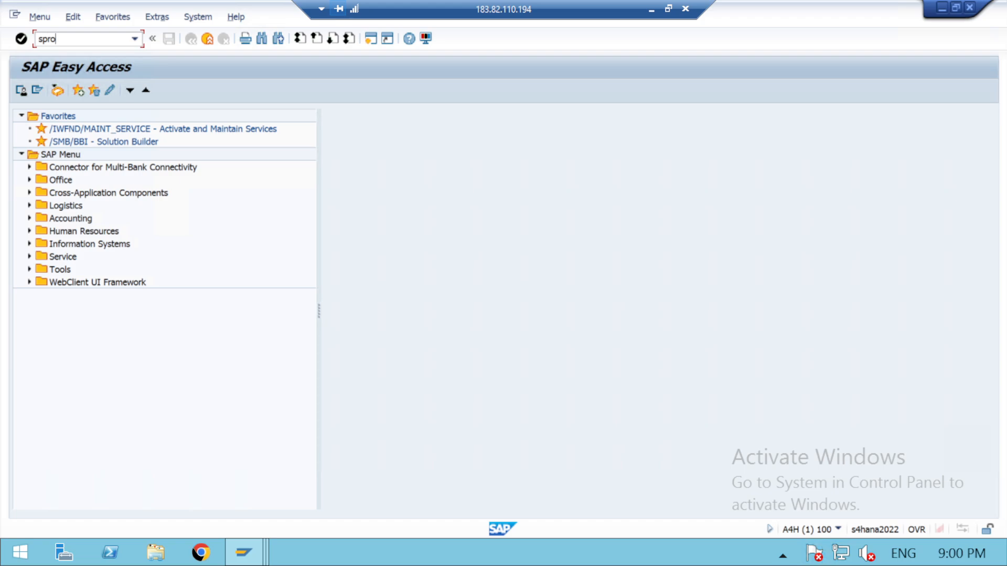
key("Return")
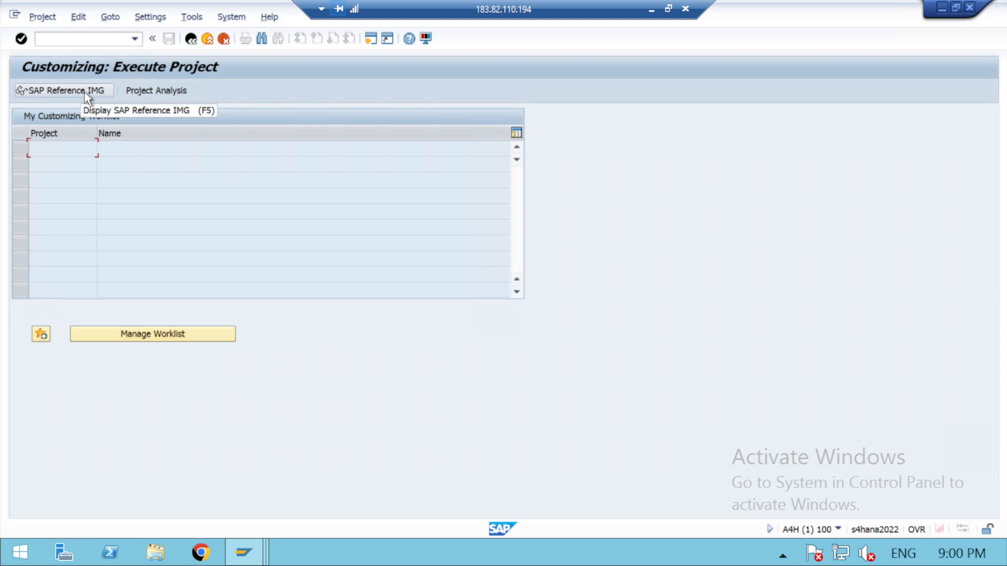
left_click(70, 92)
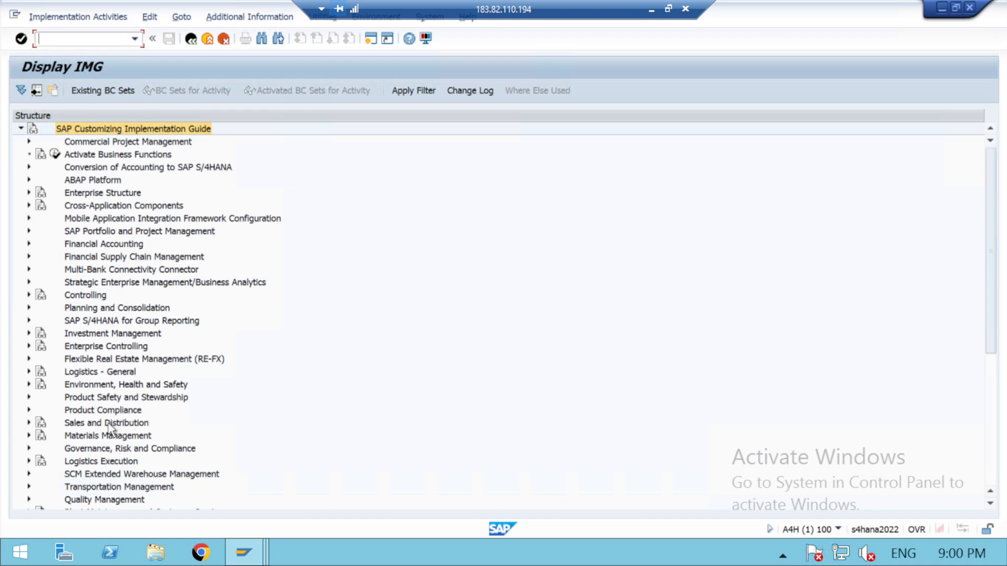
Look up the IMG path for Define Attributes of Material Types in the Material Master DOC LATEST Word document and return to SAP.
left_click(30, 436)
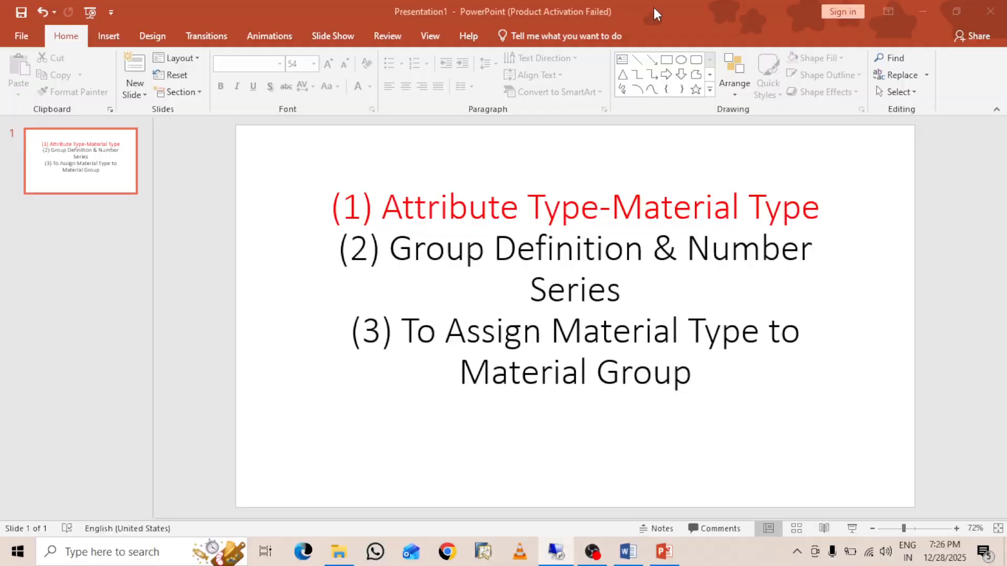
left_click(651, 9)
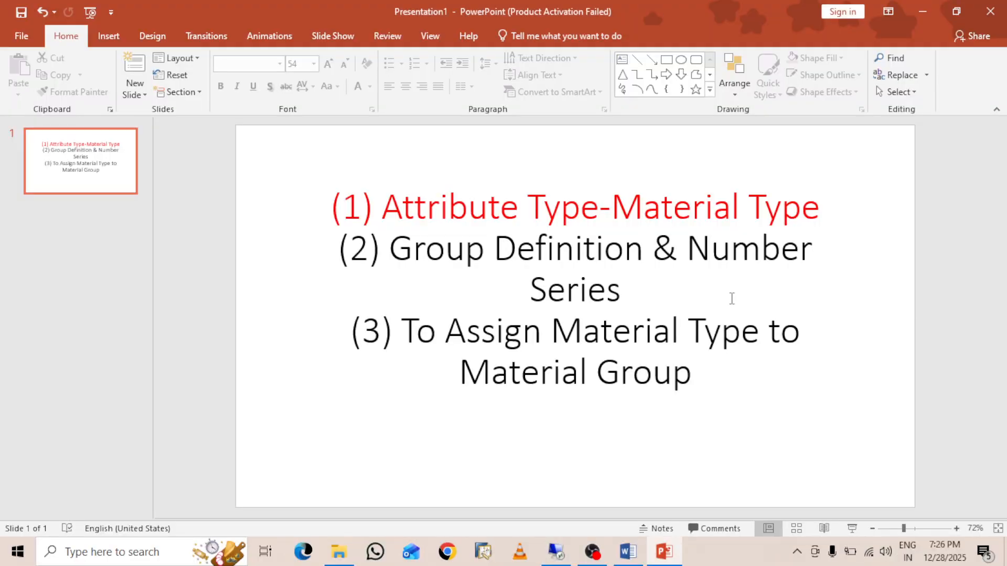
left_click(632, 554)
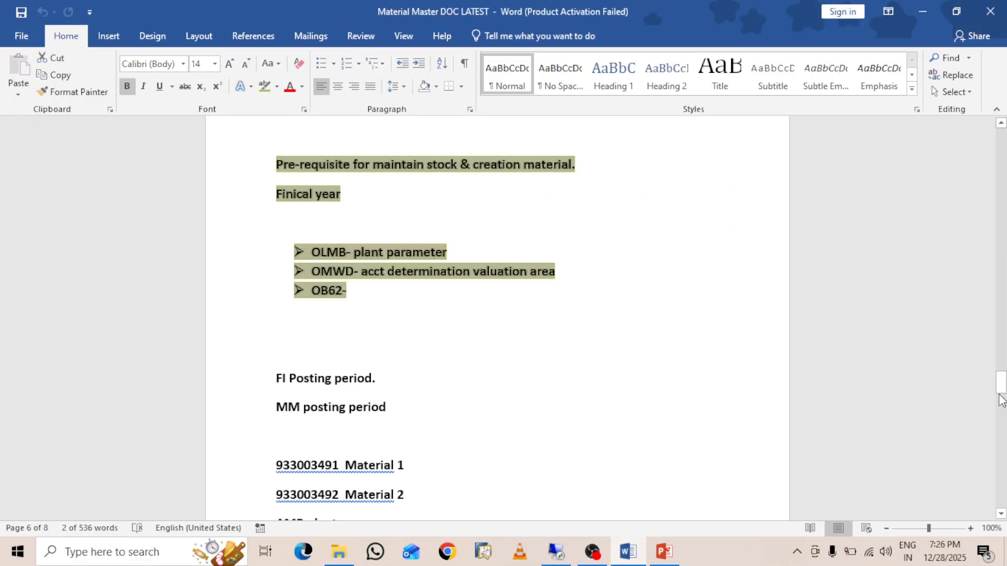
left_click_drag(1000, 388, 979, 230)
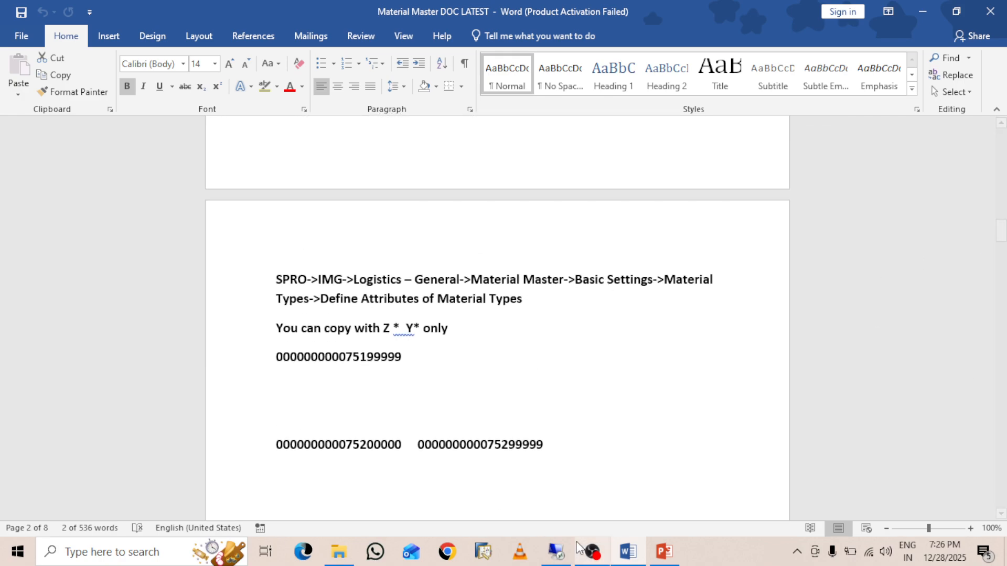
left_click(556, 551)
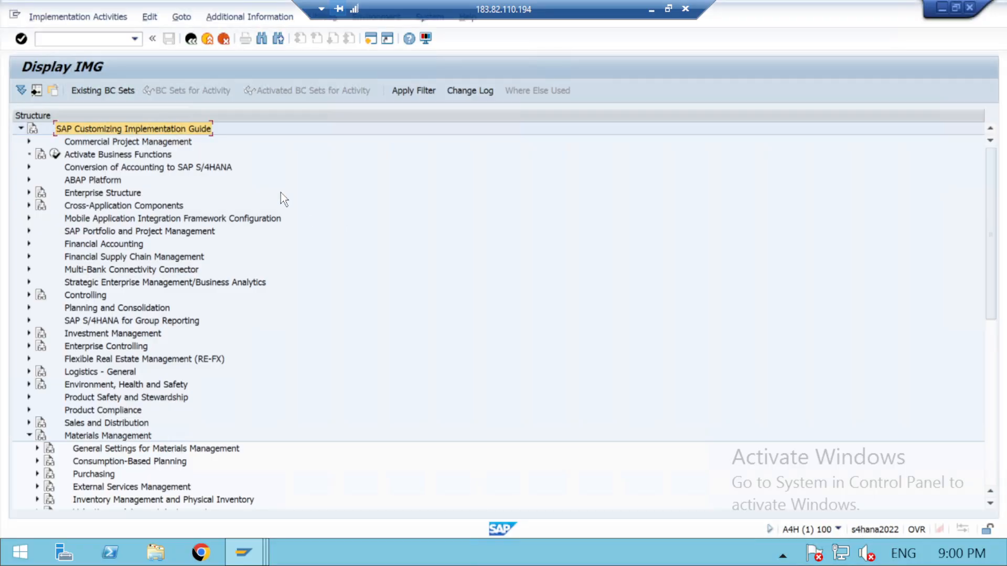
Collapse Materials Management and expand Logistics - General > Material Master > Basic Settings > Material Types in the IMG structure.
left_click(30, 436)
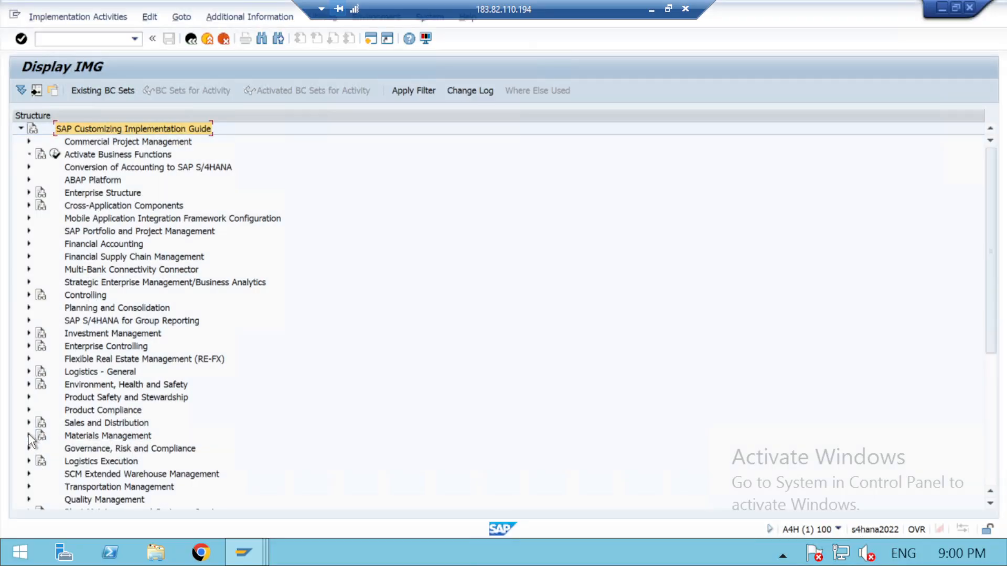
left_click(29, 372)
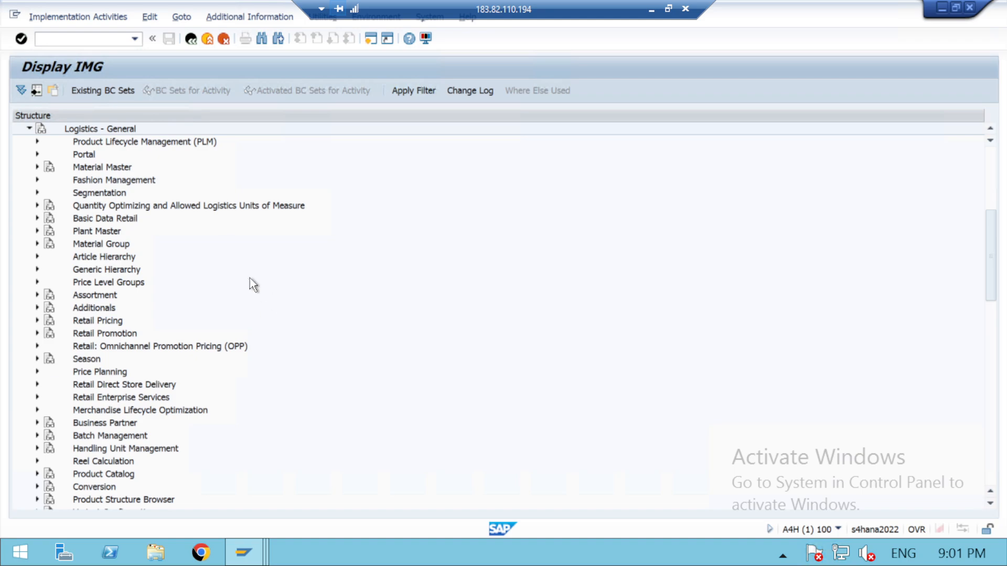
left_click(37, 168)
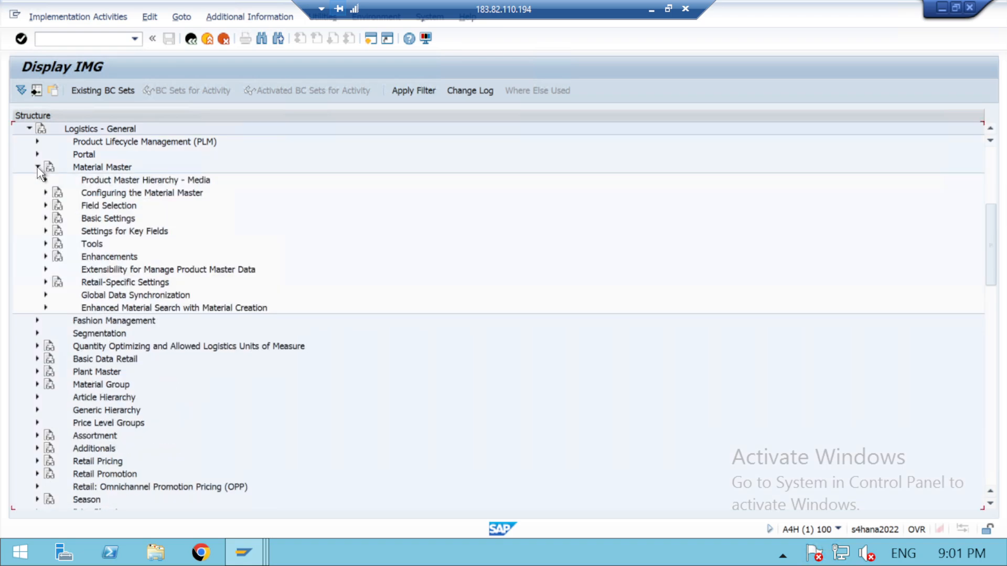
left_click(46, 218)
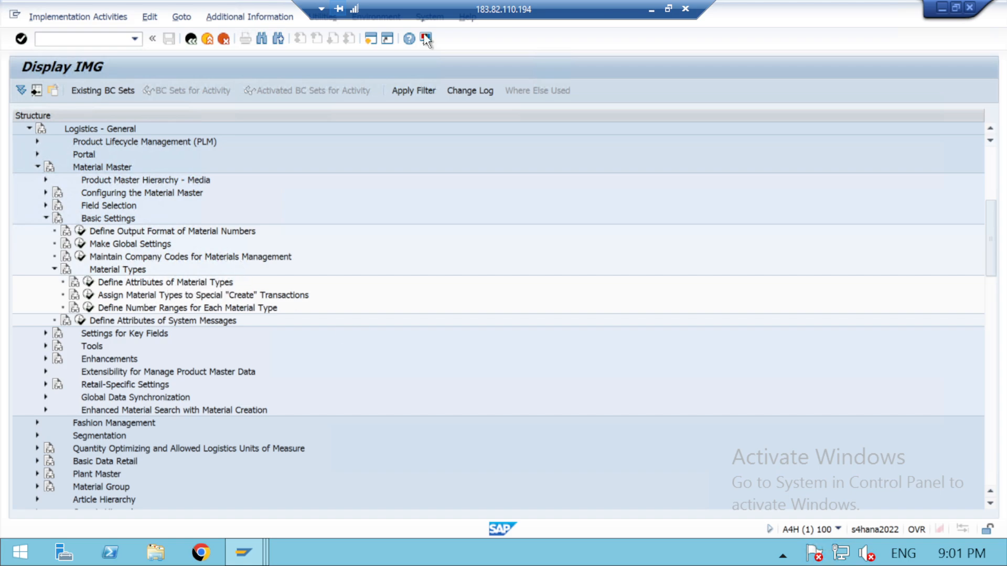
Review the configuration outline slide in PowerPoint and return to the remote SAP session.
left_click(650, 11)
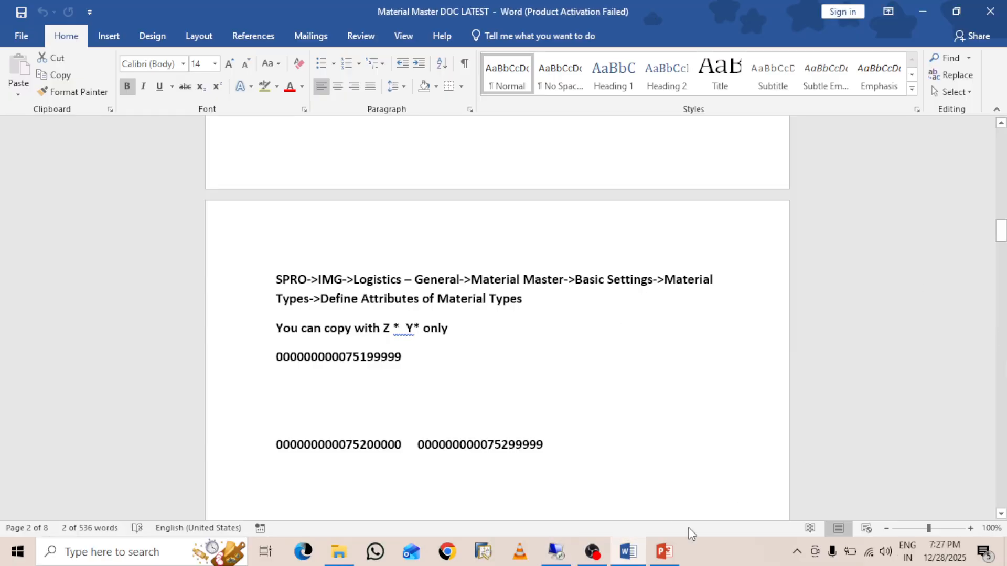
left_click(664, 558)
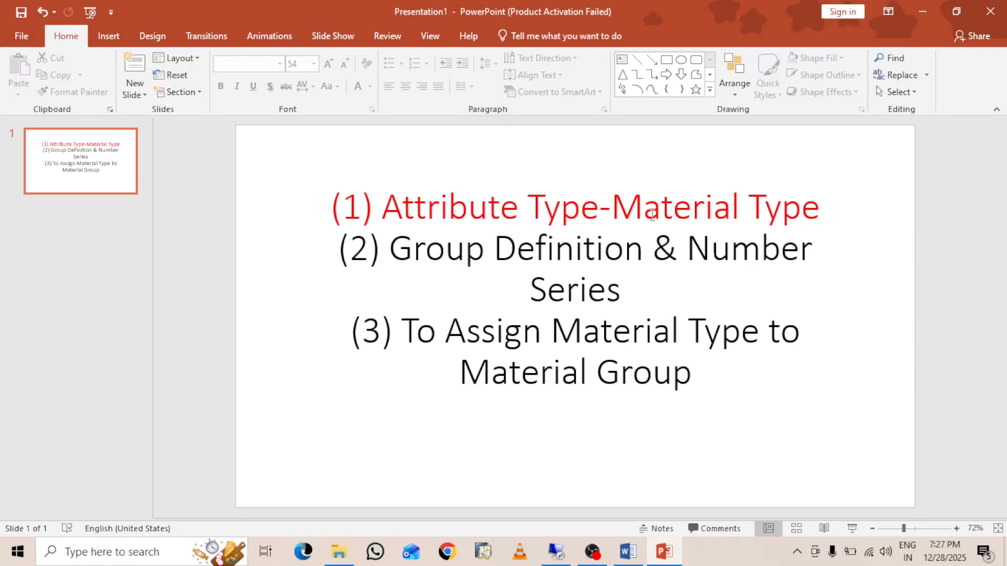
left_click(552, 550)
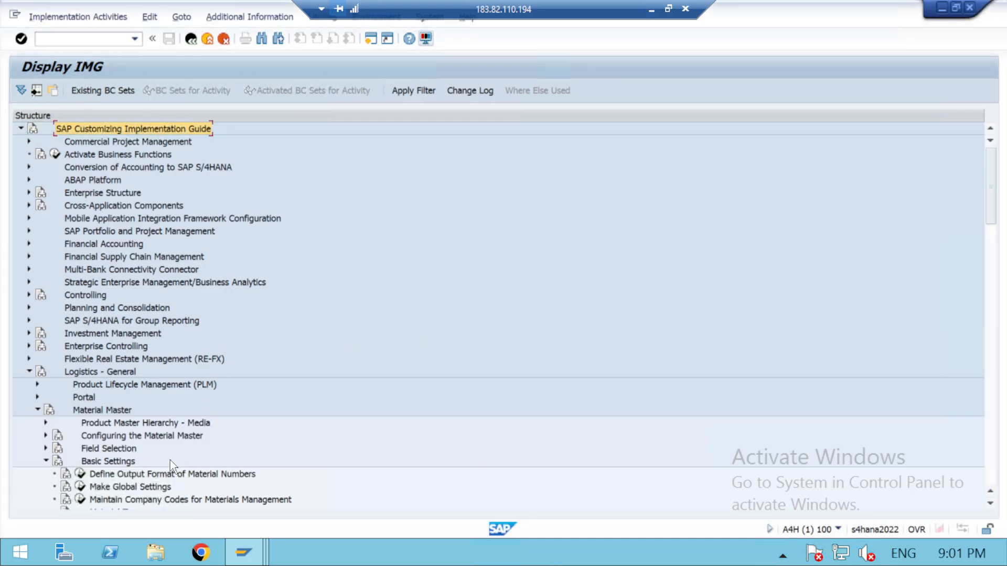
Execute the Define Attributes of Material Types activity under Material Master, Basic Settings, Material Types.
left_click_drag(988, 185, 996, 214)
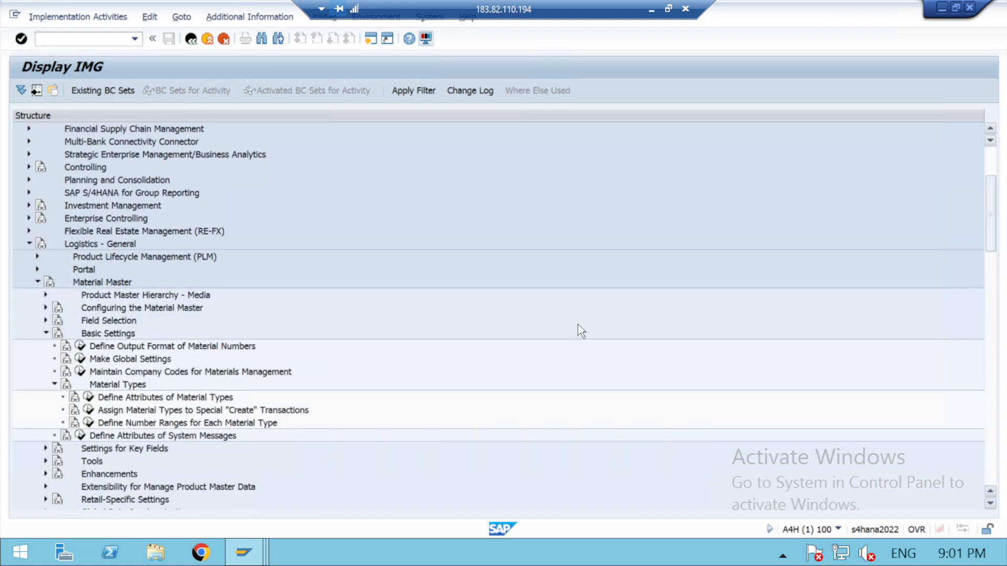
left_click(54, 385)
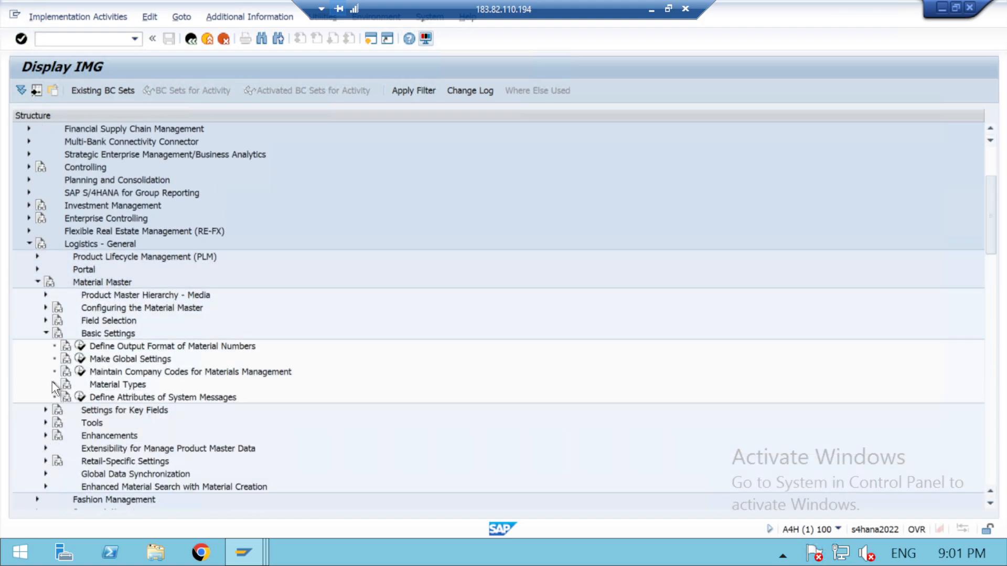
left_click(54, 384)
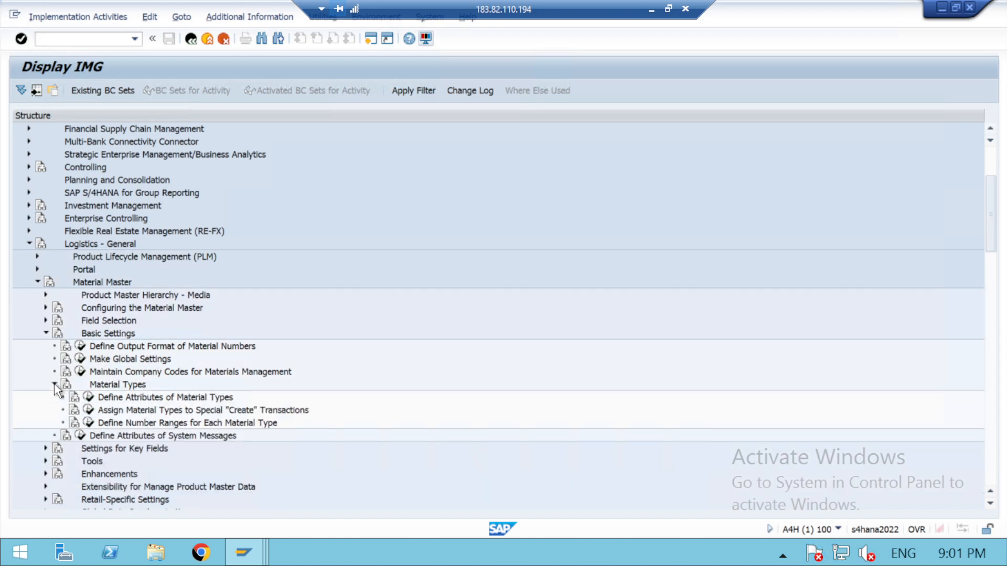
left_click(88, 398)
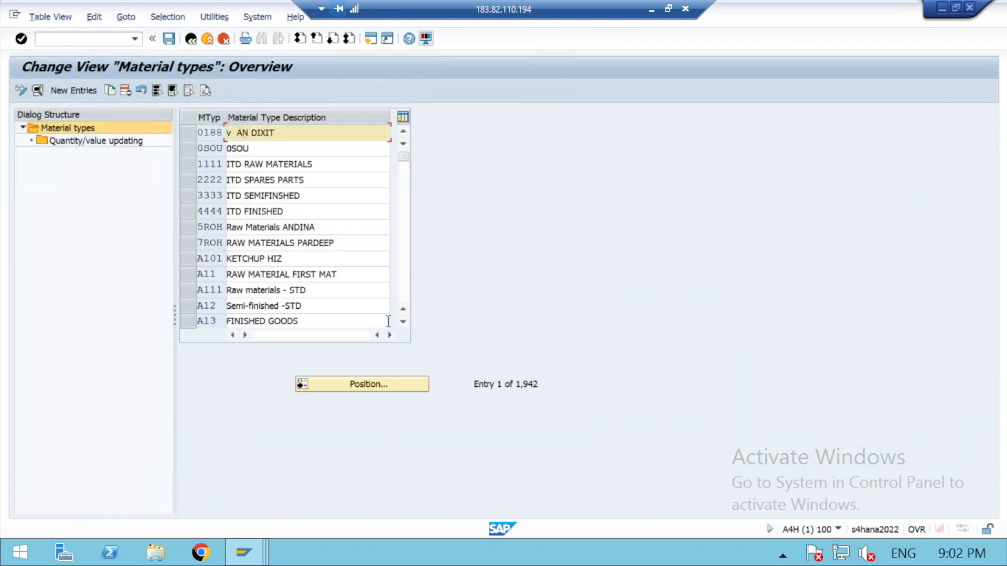
Position the material types list at FERT, select the FERT row and copy it as a new entry.
left_click(371, 389)
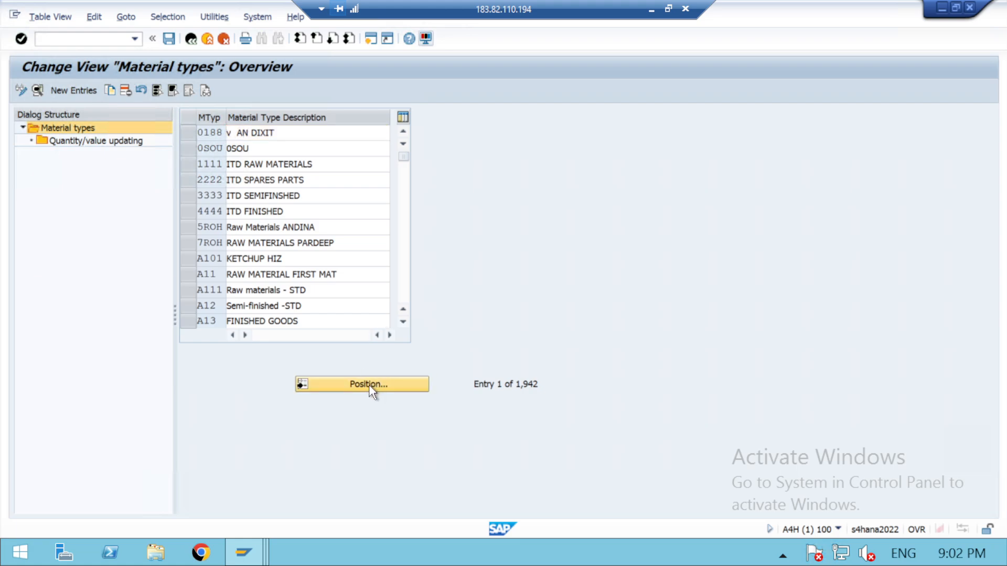
type("fert")
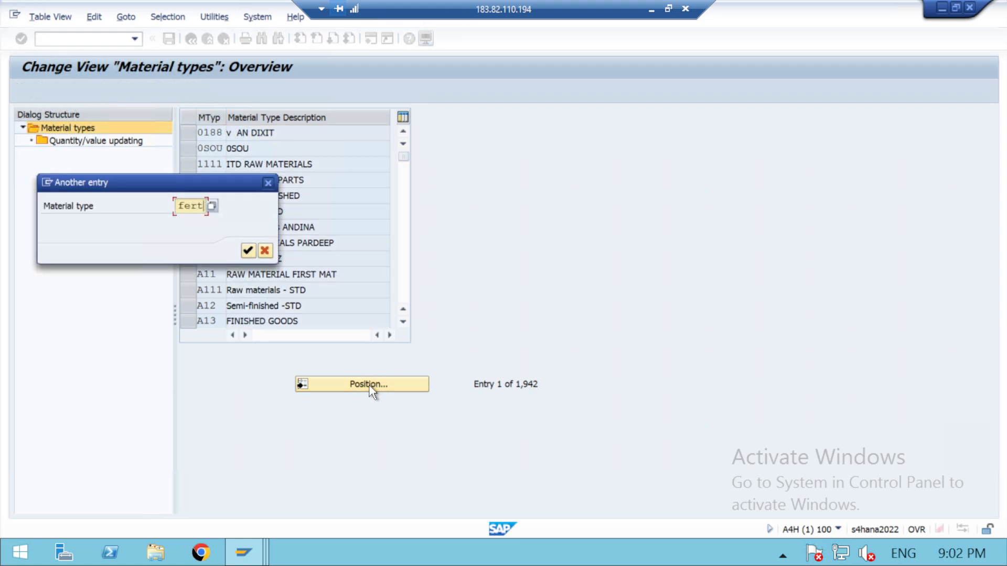
key("Return")
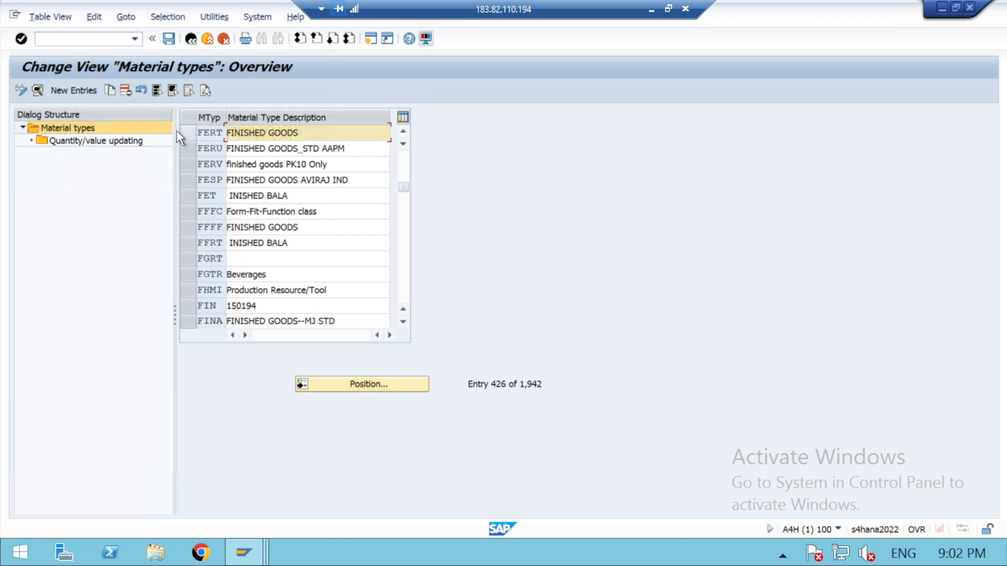
left_click(189, 134)
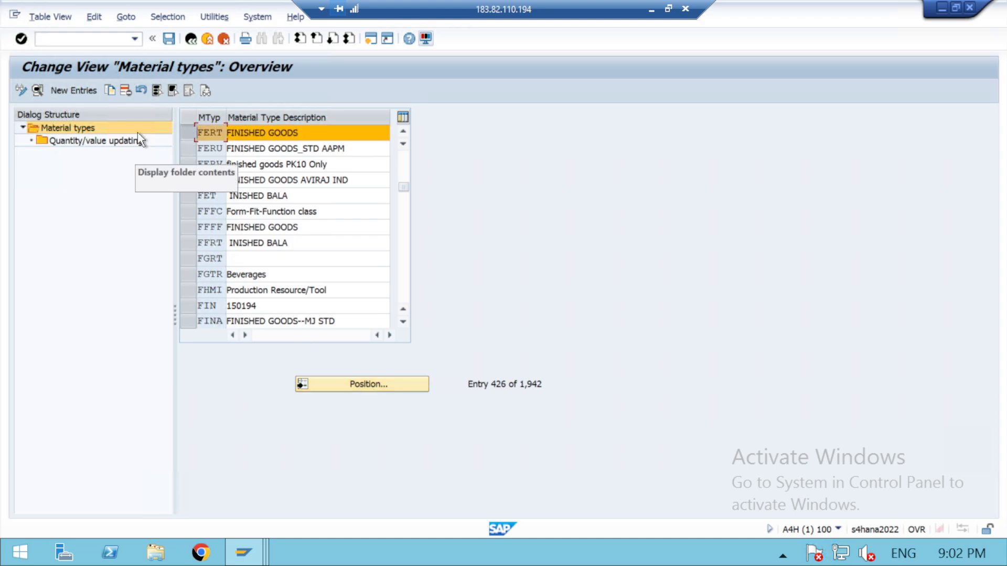
left_click(107, 89)
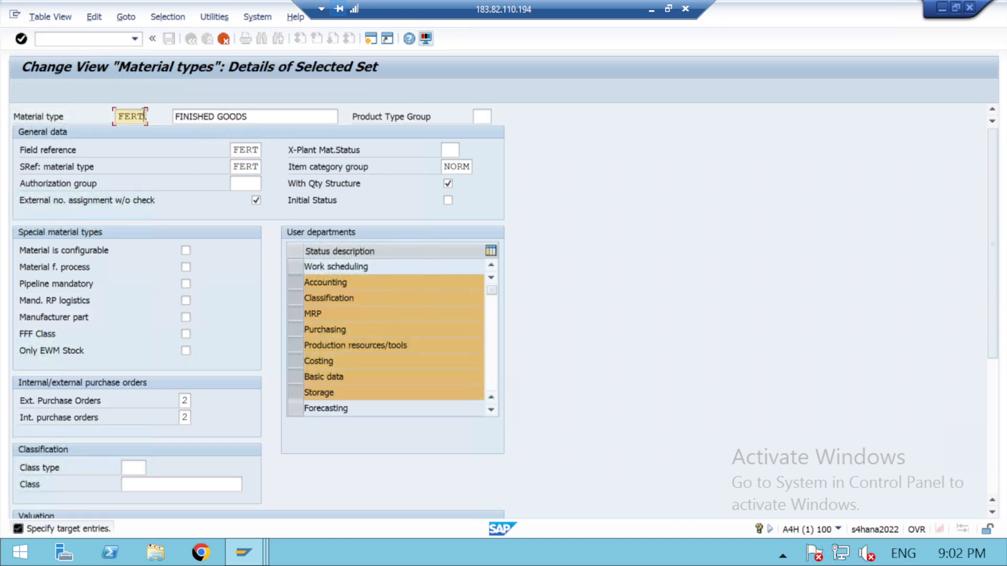
Replace the copied entry's material type code with YRTF.
key("BackSpace")
key("BackSpace")
key("BackSpace")
key("BackSpace")
left_click(132, 131)
key("BackSpace")
type("f")
key("BackSpace")
type("F")
Set the description of material type YRTF to AMB FINISH GOOD.
left_click(255, 116)
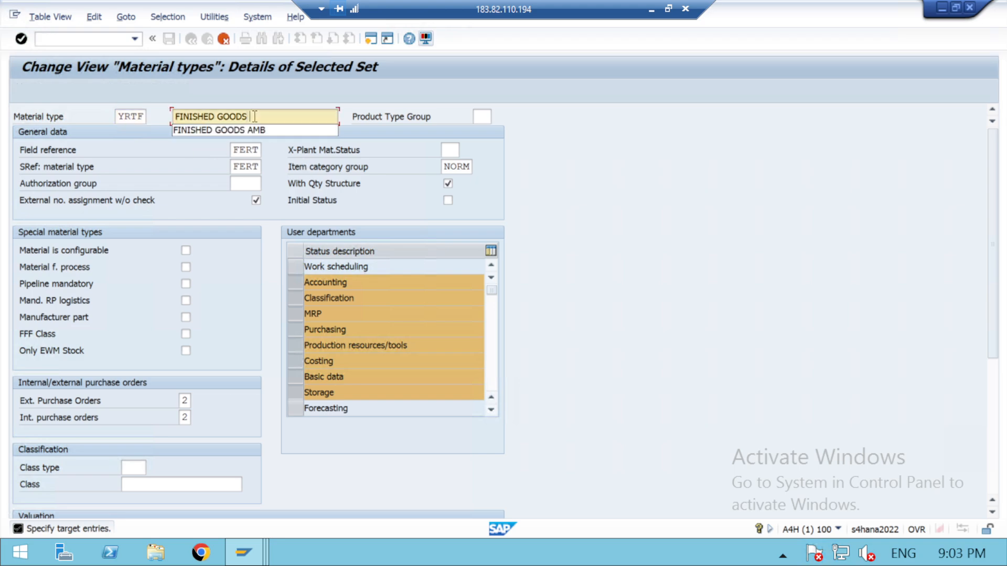
left_click(176, 115)
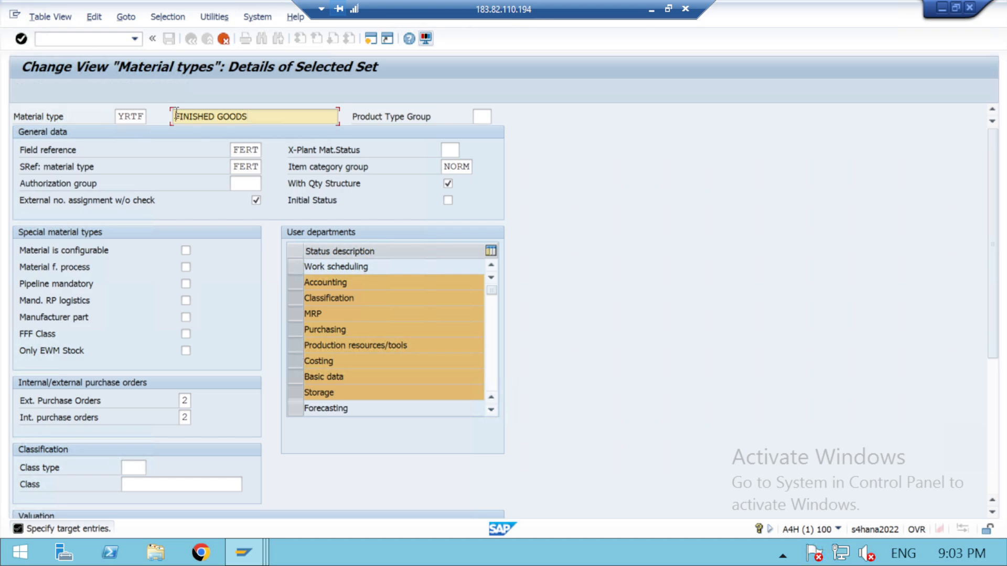
key("Delete")
type("AMB FINISH GOOD")
Confirm the copy with its dependent quantity/value updating entries and save it to the AMB NEW PROJECT customizing request.
left_click(21, 38)
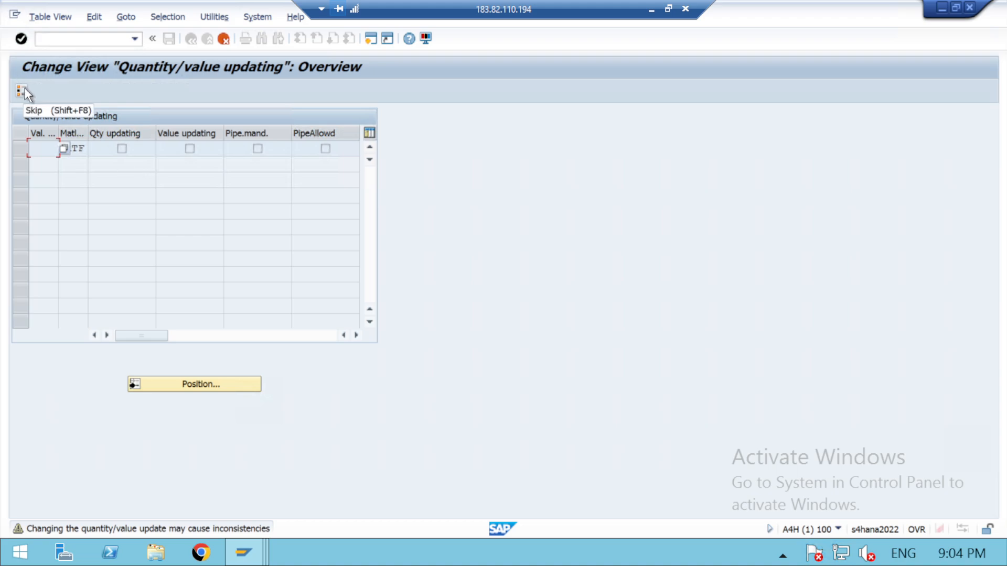
left_click(21, 40)
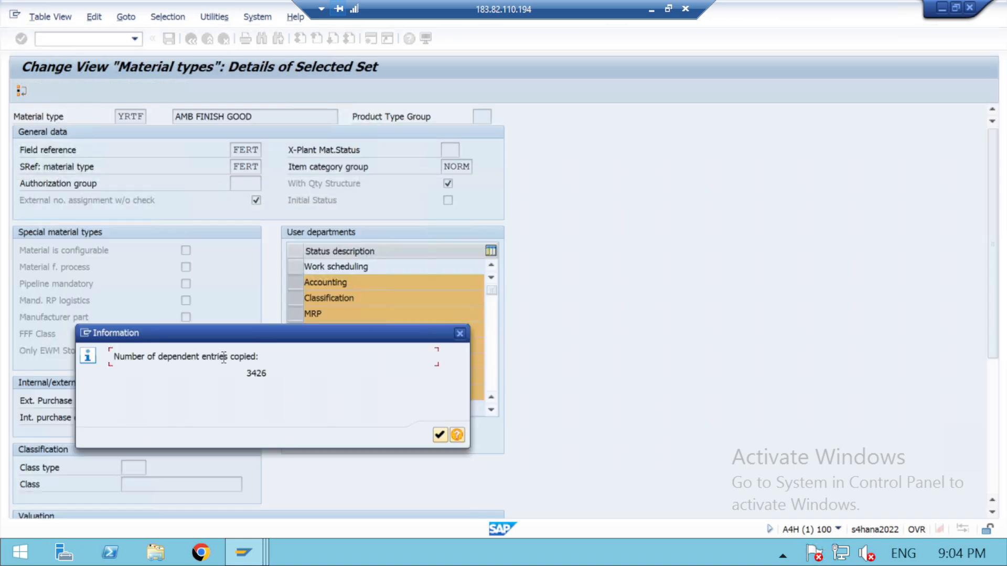
left_click(440, 436)
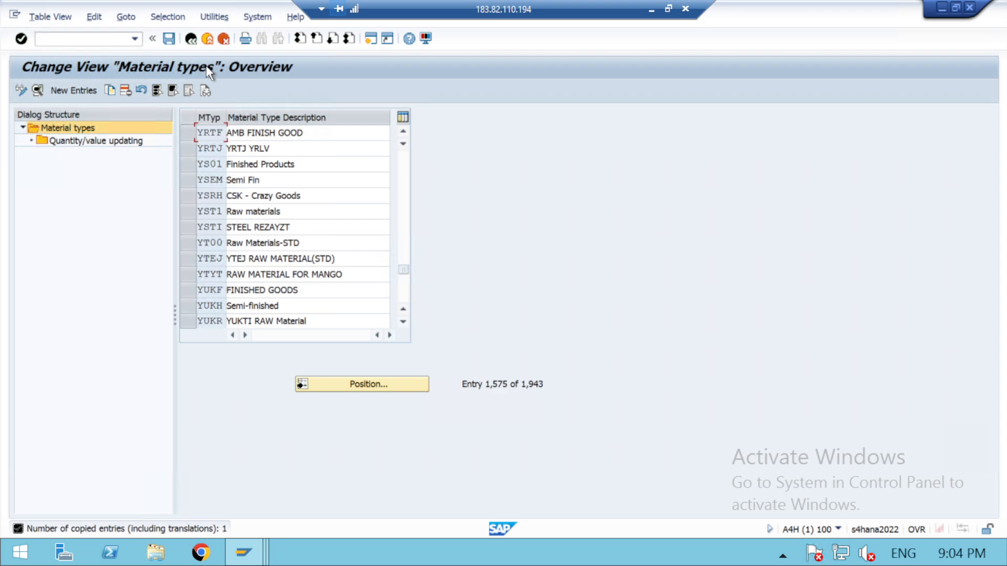
left_click(168, 40)
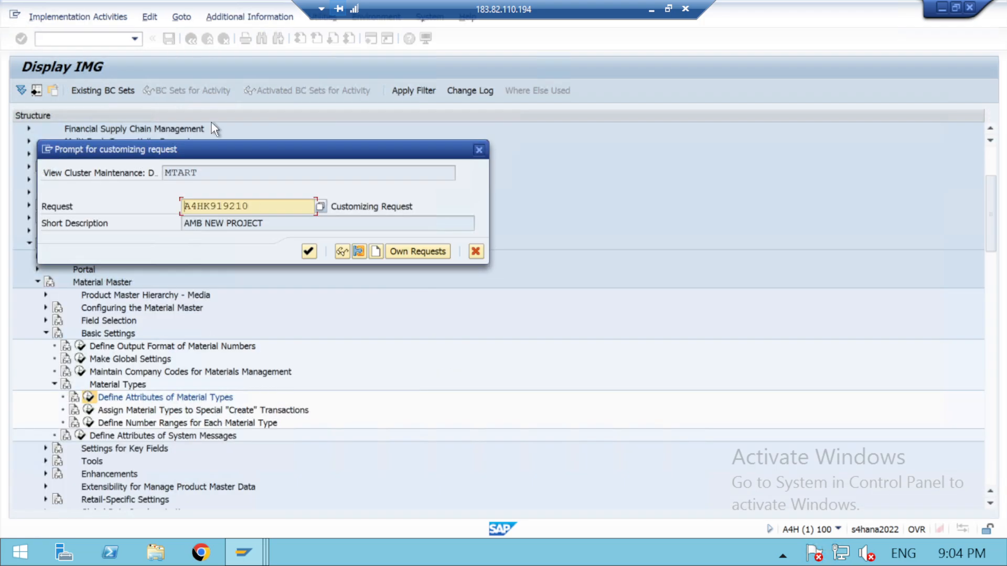
left_click(307, 252)
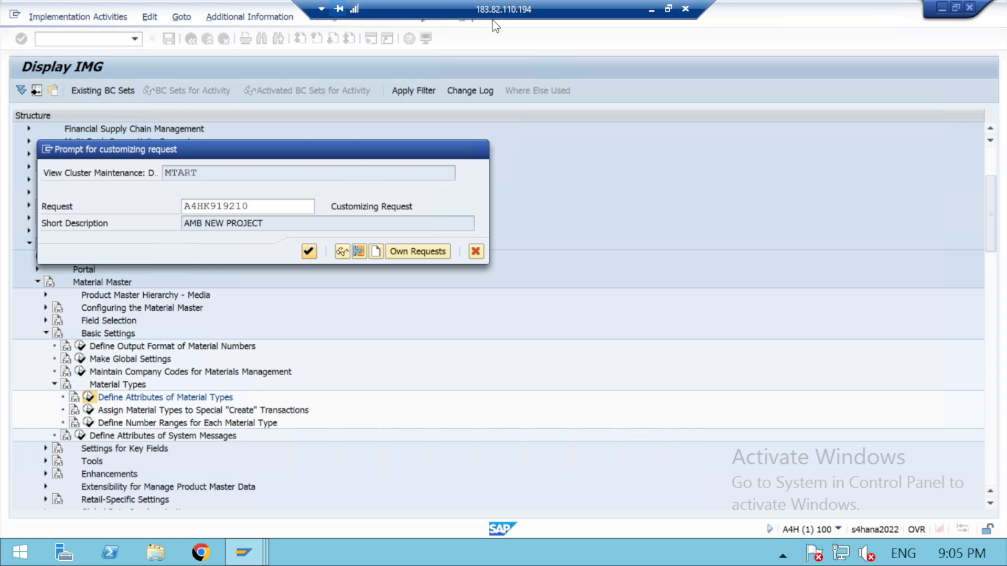
Minimize the remote SAP session, the PowerPoint presentation and the Word document.
left_click(651, 10)
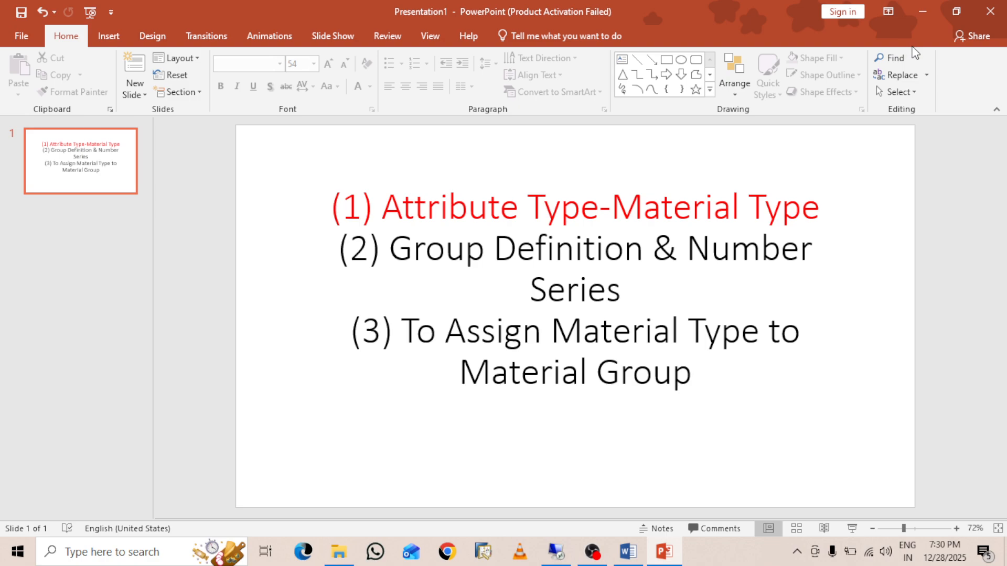
left_click(926, 7)
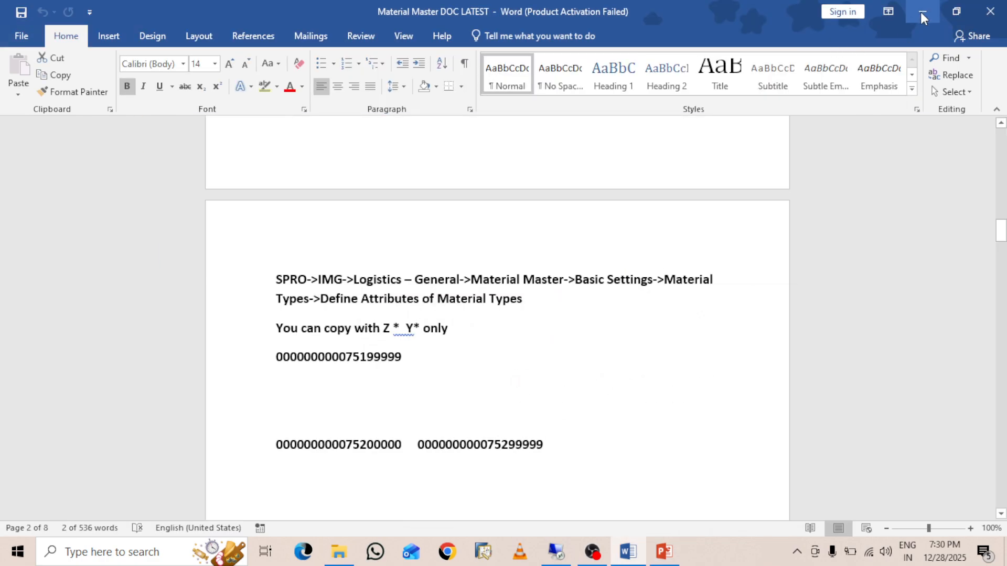
left_click(921, 11)
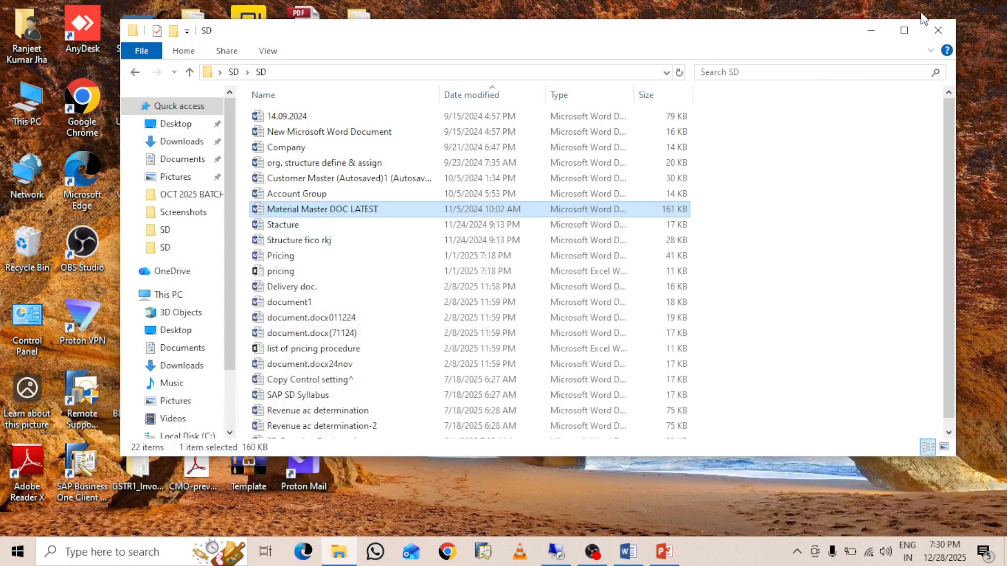
Open the Organisation Structure New workbook from the parent SD folder and dismiss the Office activation notice.
left_click(190, 72)
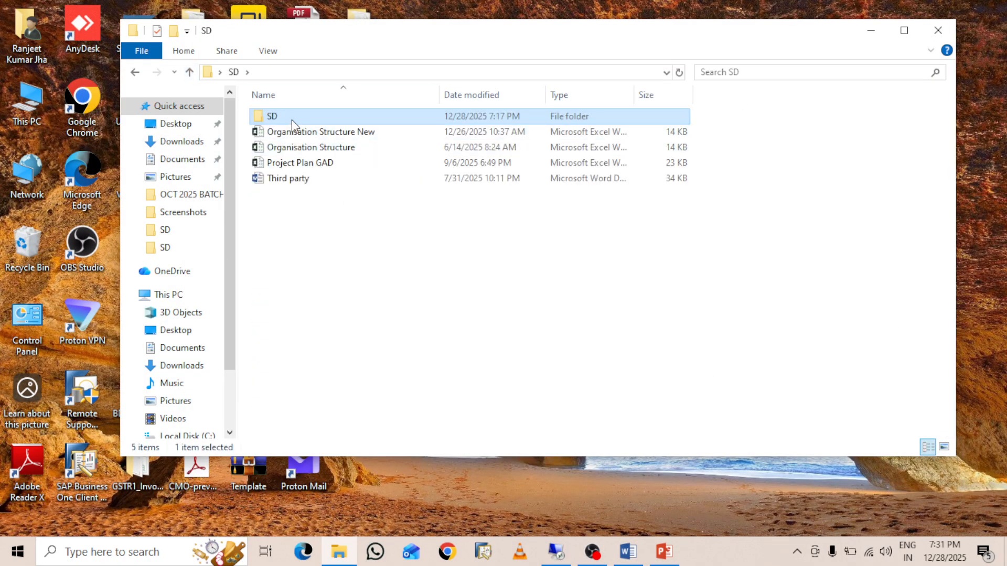
double_click(291, 120)
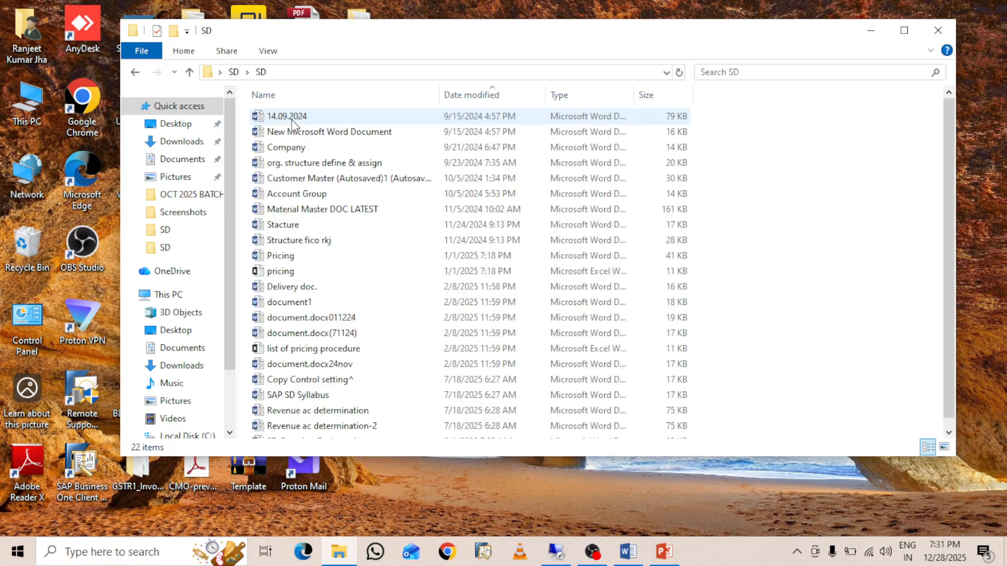
left_click(190, 72)
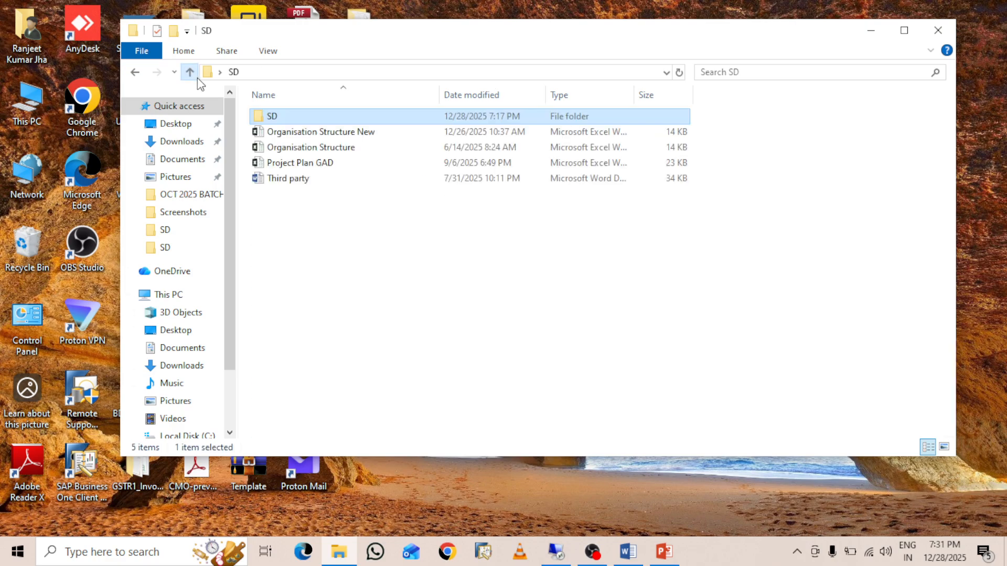
left_click(354, 136)
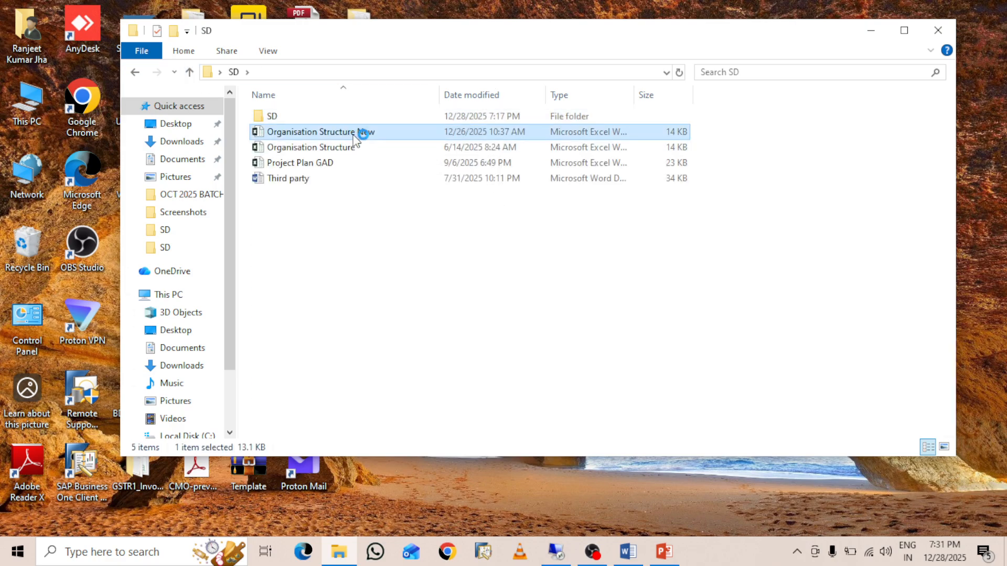
double_click(353, 135)
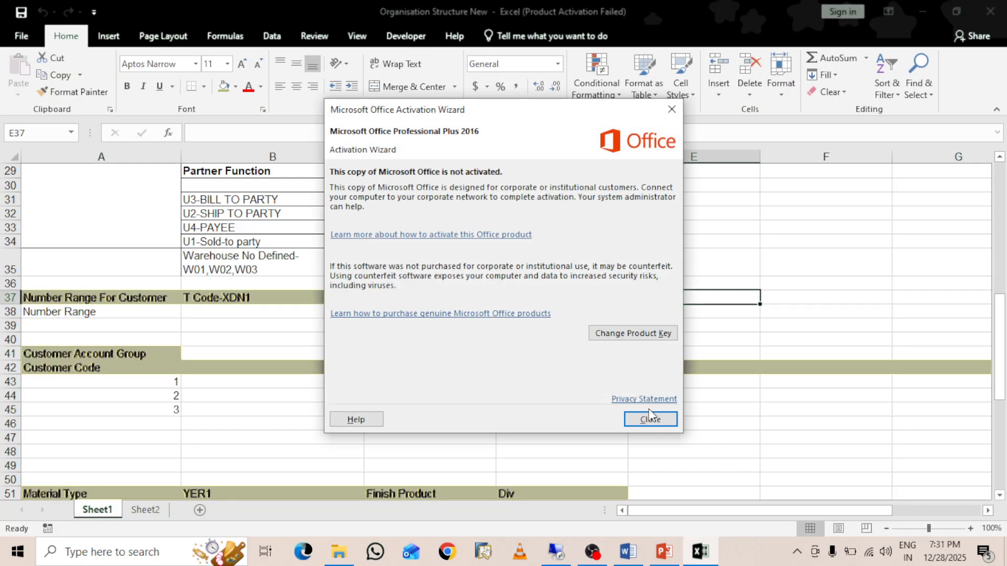
left_click(649, 418)
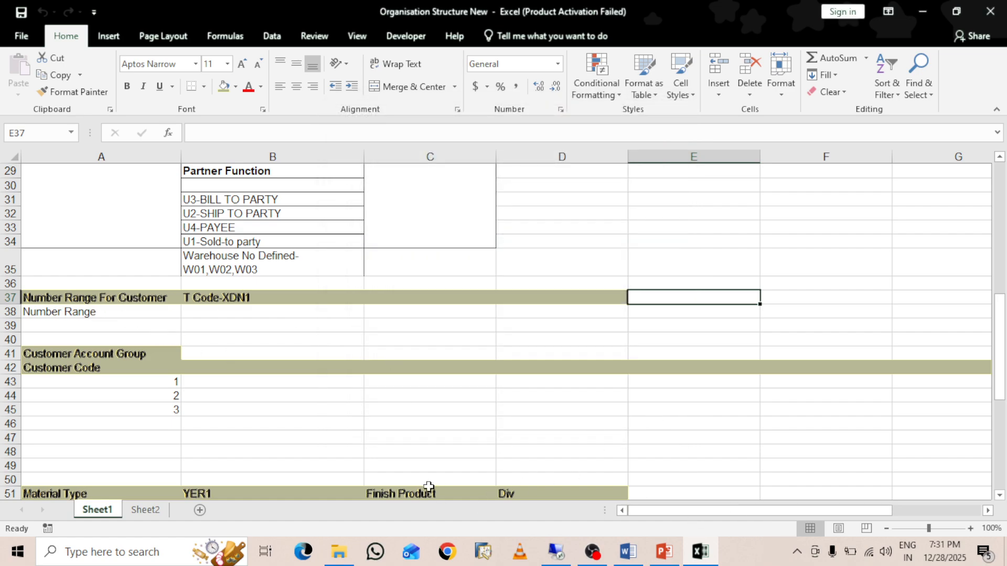
Replace the material type code in cell B51 with YRTE & YRTF.
left_click(217, 493)
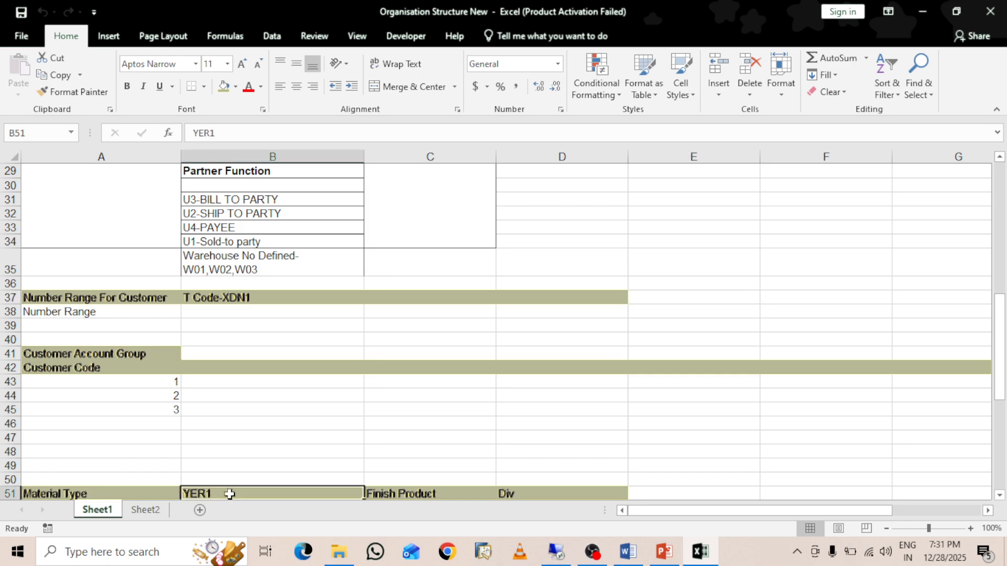
left_click(556, 551)
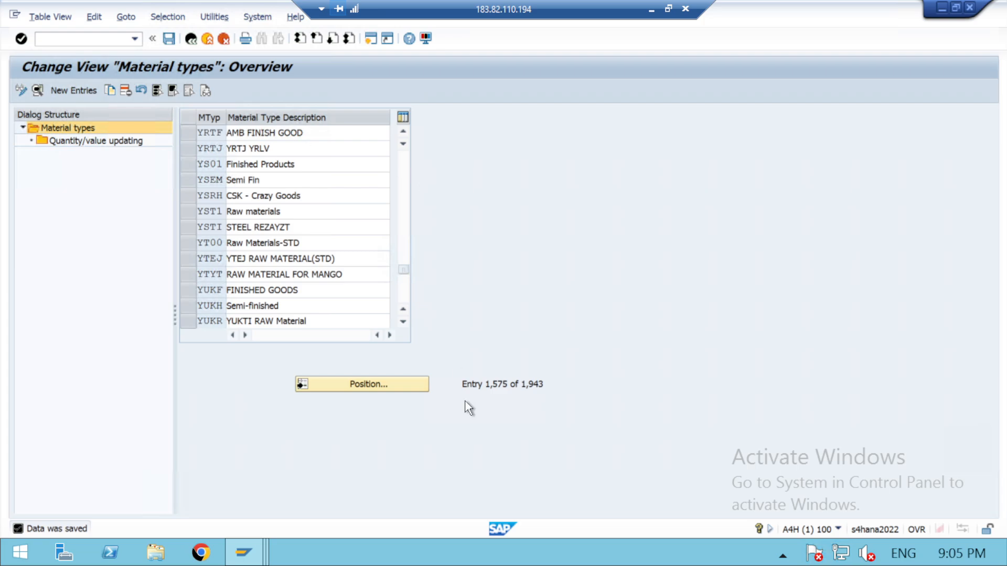
left_click(652, 10)
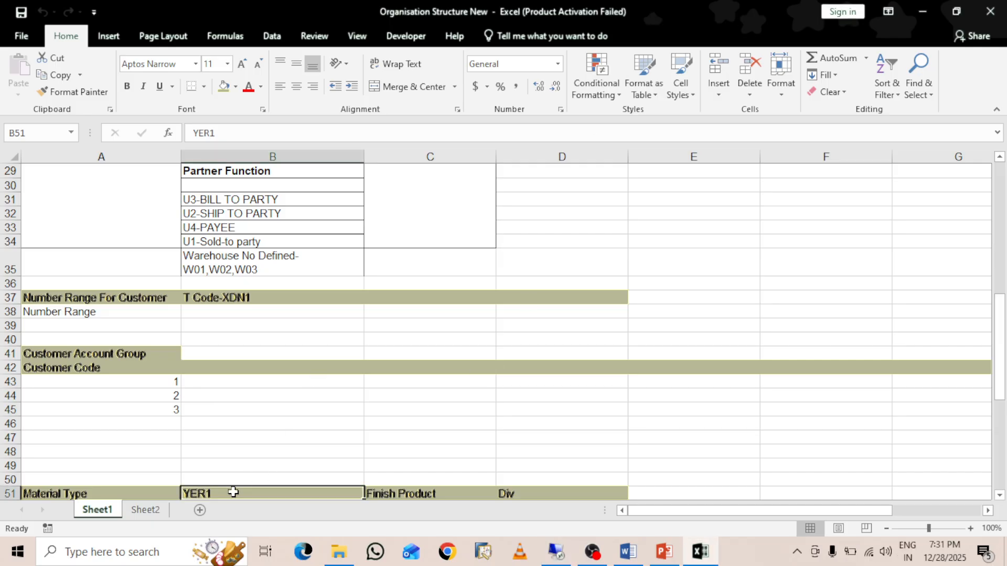
key("Down")
key("Down")
key("Down")
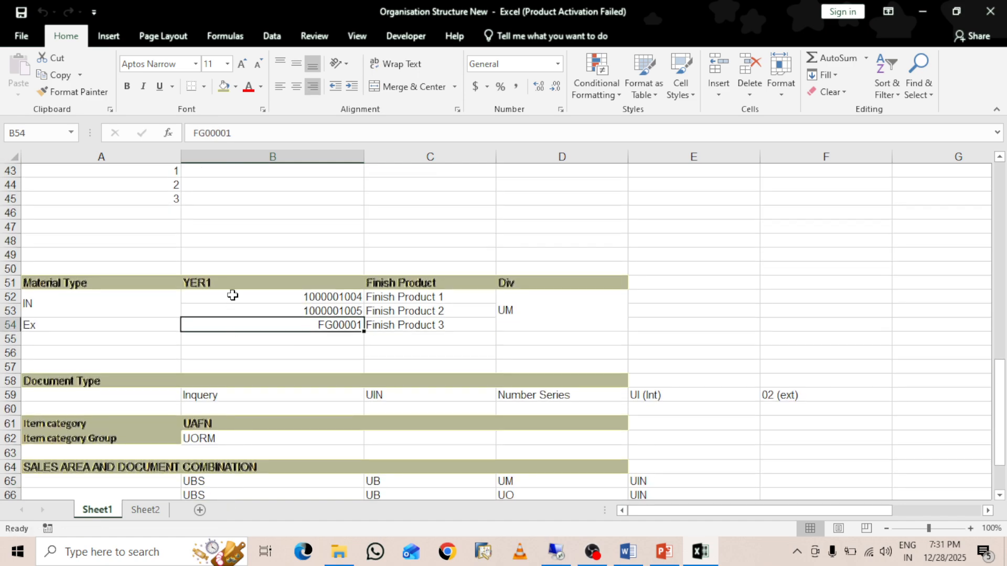
double_click(221, 284)
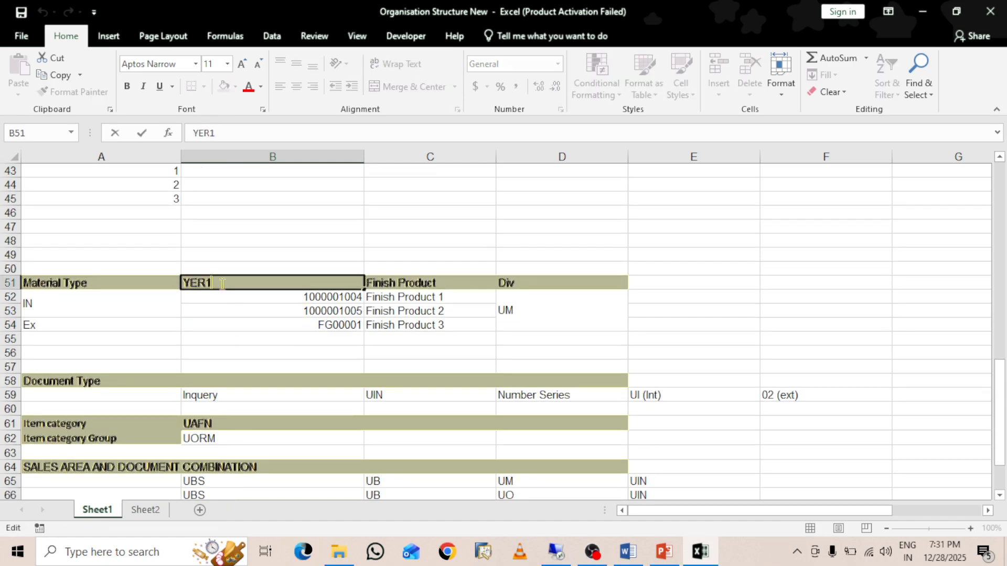
key("BackSpace")
key("BackSpace")
type("RTE & YRTF")
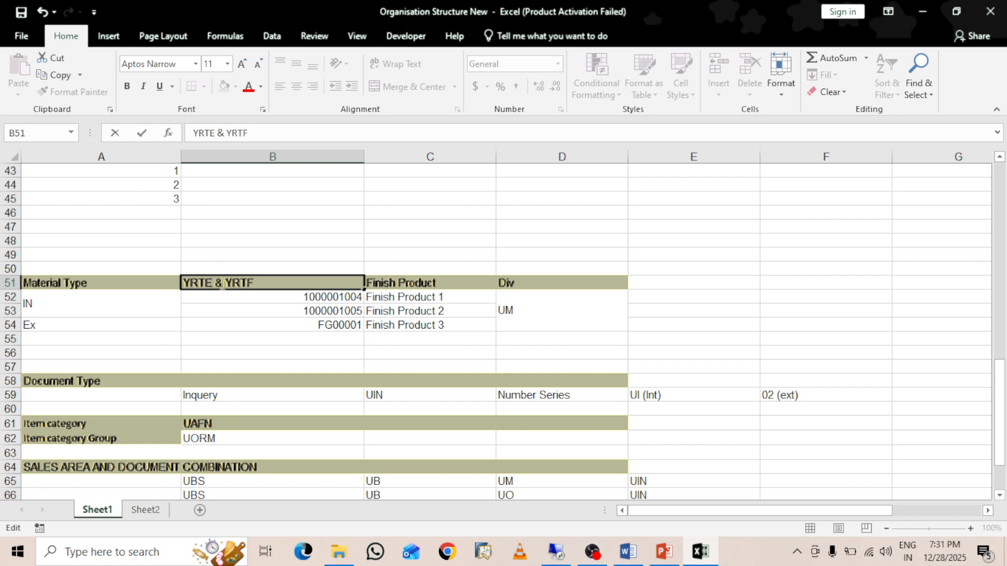
Append amb to the Finish Product heading in cell C51.
left_click(451, 285)
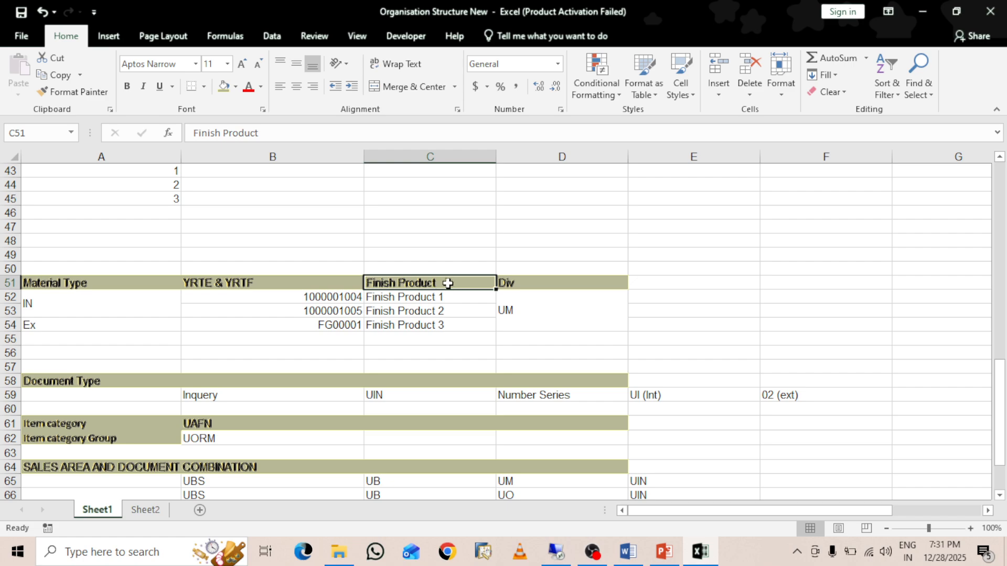
double_click(447, 284)
type("amb")
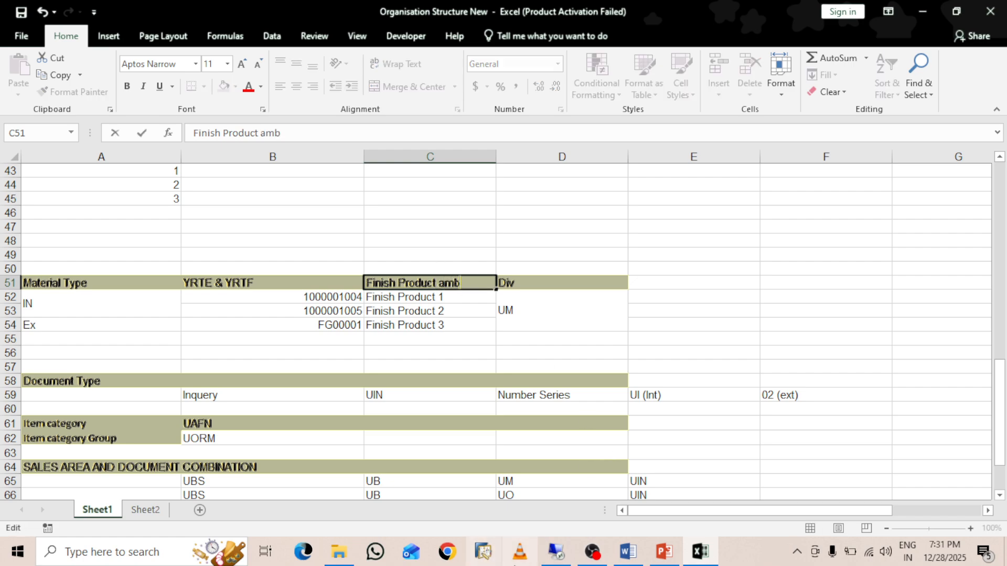
Switch to the remote SAP session, position the material types list on YRTE and copy that entry's description.
left_click(557, 553)
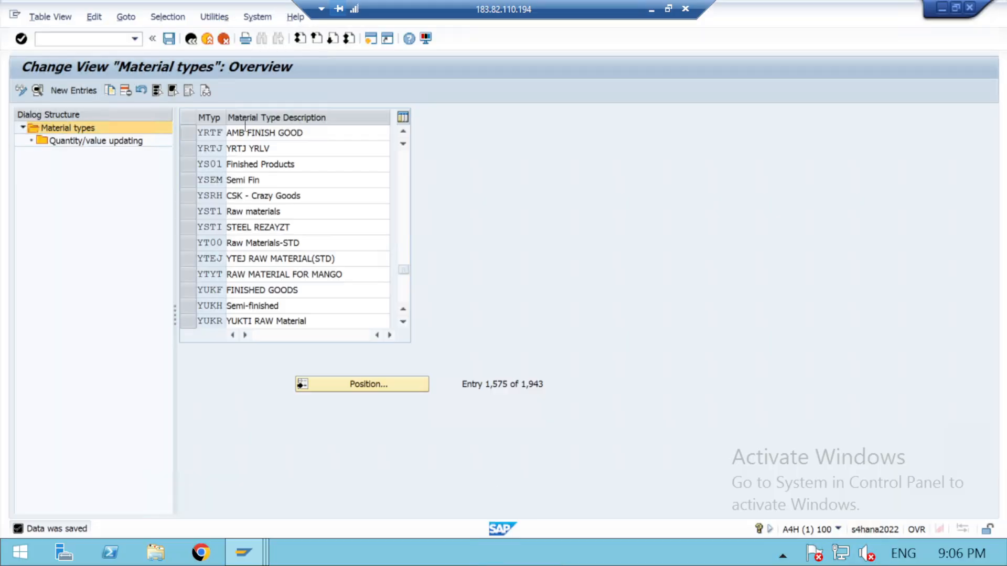
left_click(363, 386)
type("YRTE")
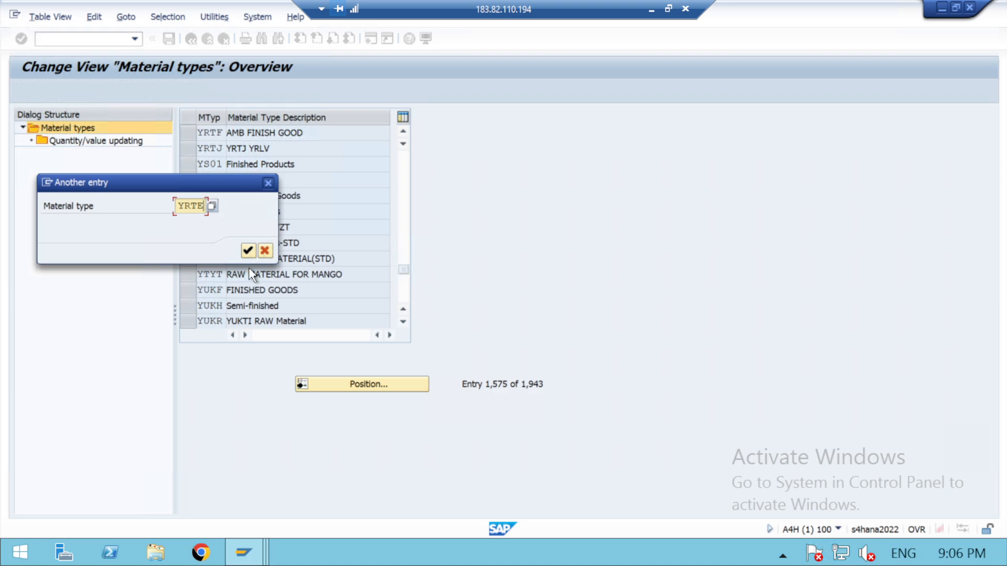
left_click(248, 250)
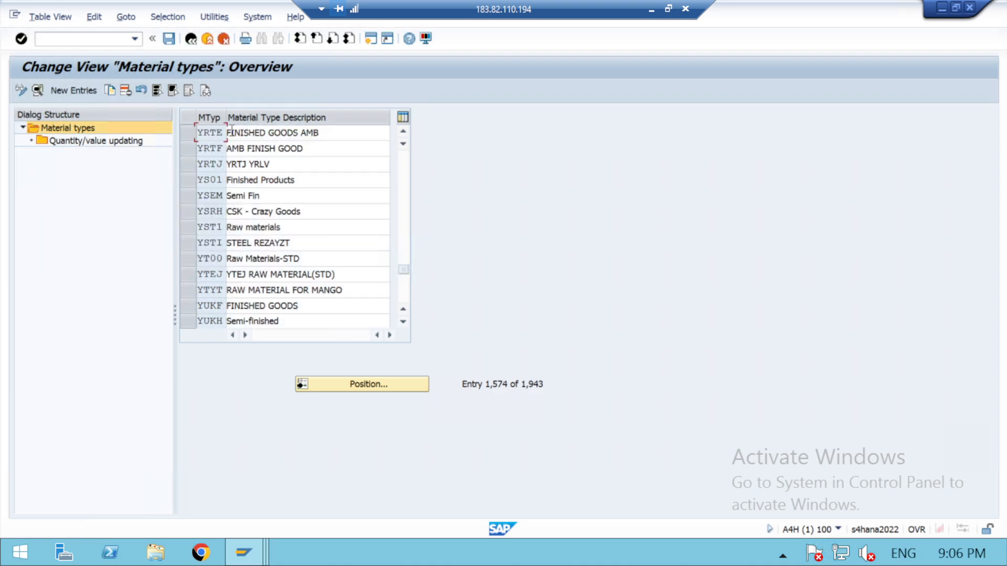
left_click(329, 134)
left_click_drag(328, 134, 225, 132)
key("ctrl+c")
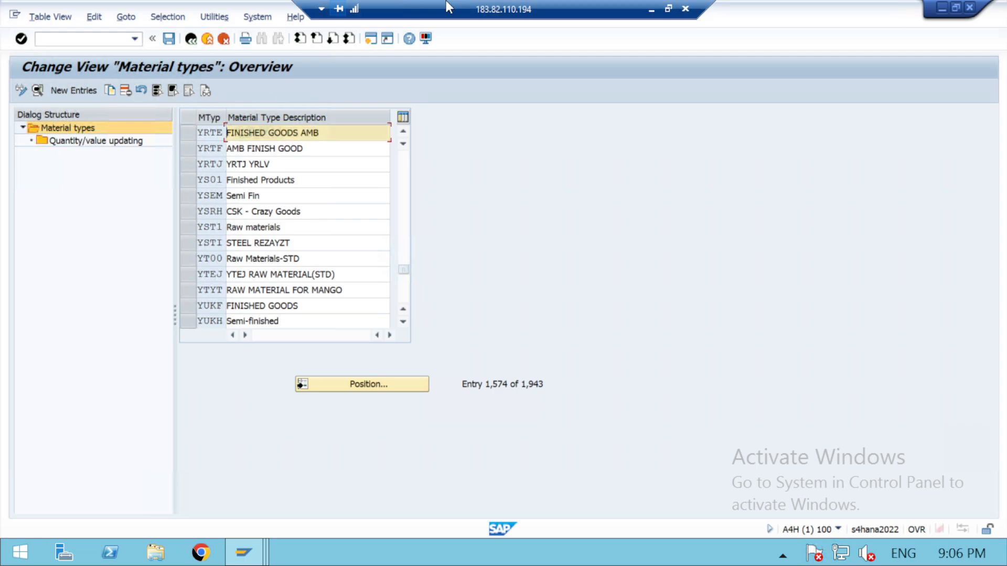
Return to the Excel workbook and replace the text in cell C51 with the copied description FINISHED GOODS AMB.
left_click(651, 9)
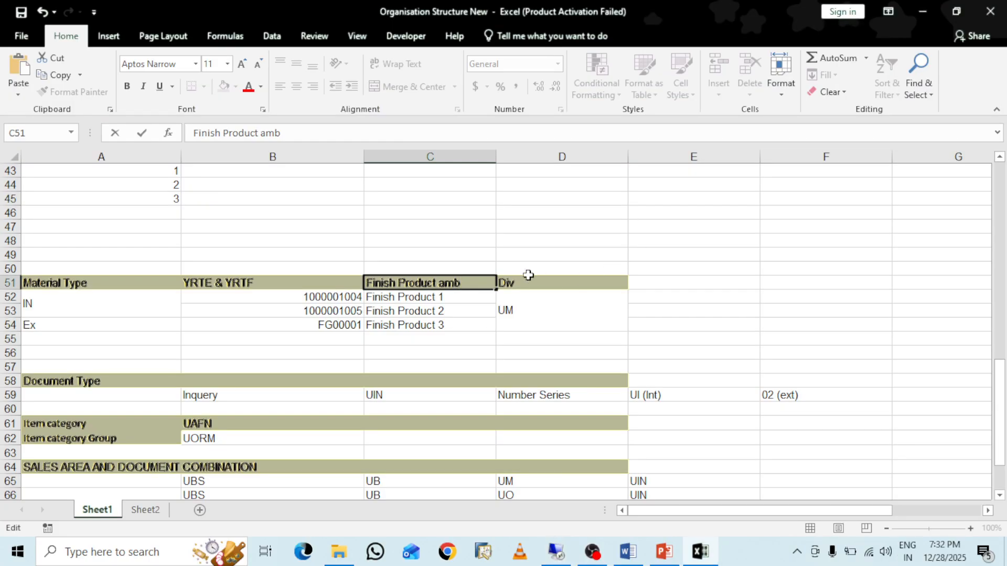
left_click_drag(446, 284, 357, 284)
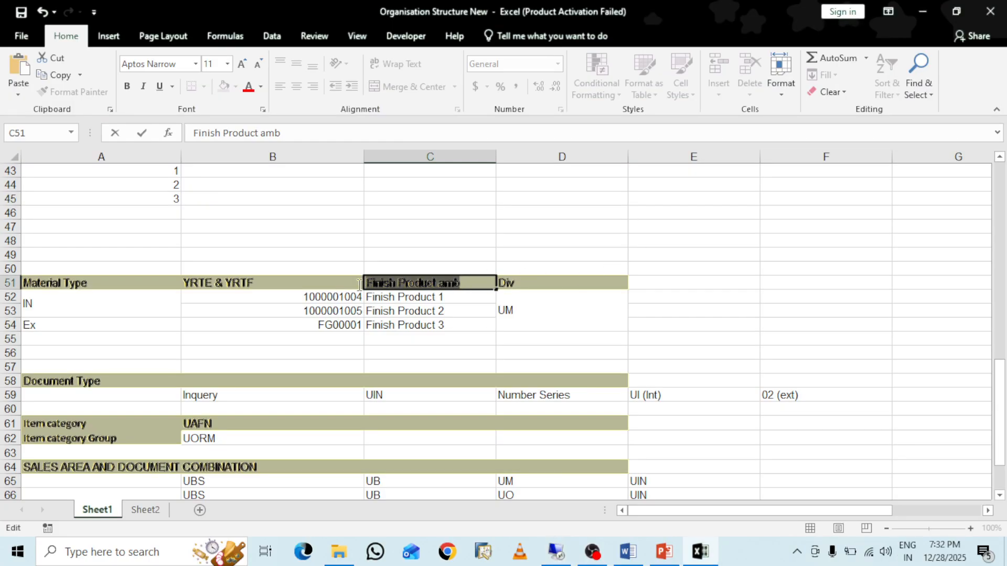
key("ctrl+v")
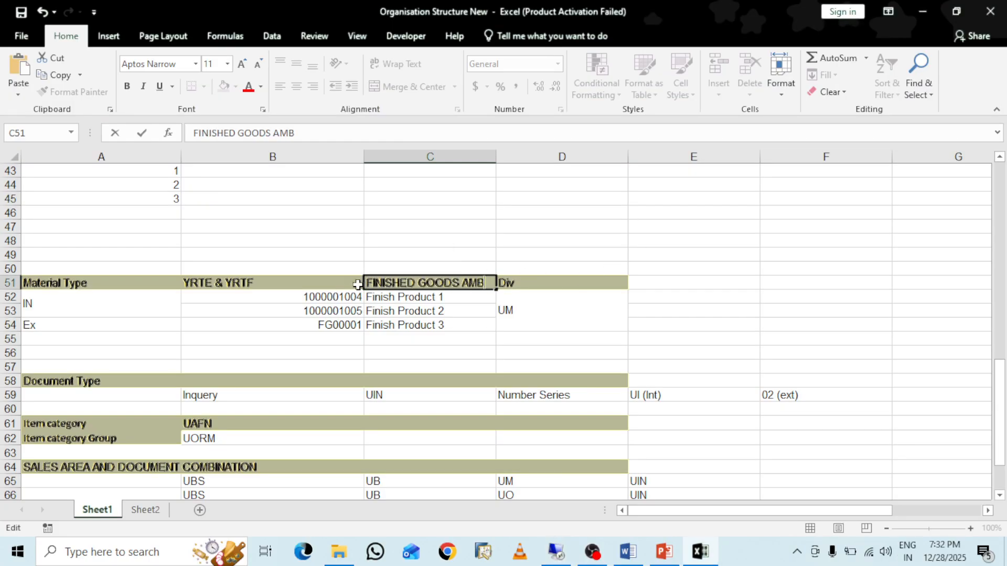
left_click(605, 266)
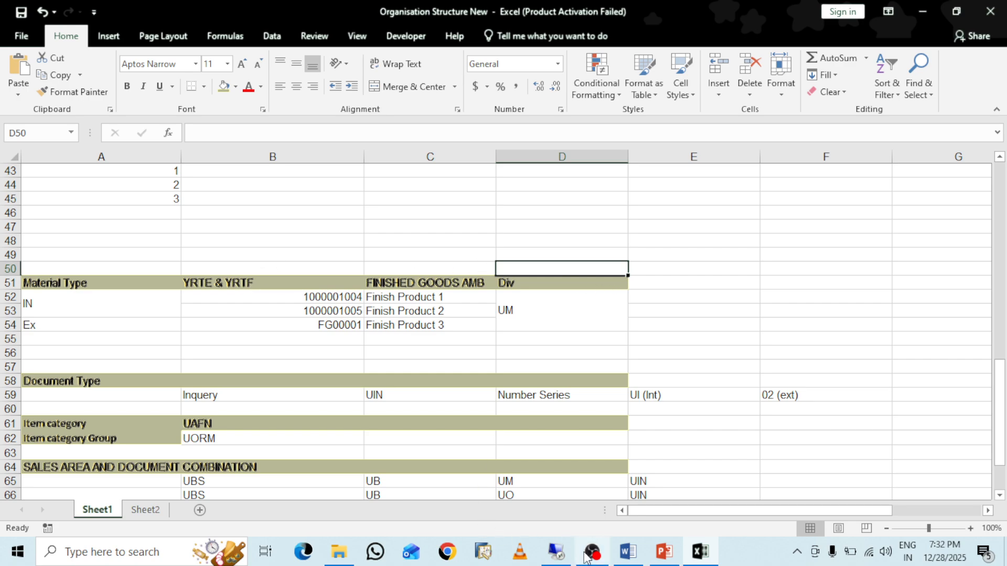
Copy the YRTF description AMB FINISH GOOD from the SAP session into cell D51 of the Excel workbook, replacing the Div heading.
left_click(557, 552)
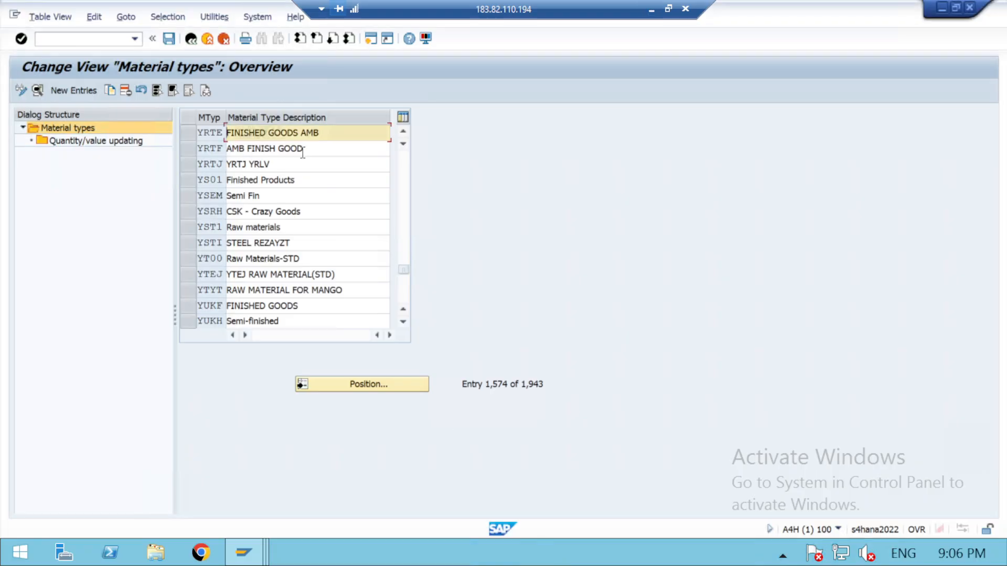
left_click_drag(304, 148, 225, 148)
key("ctrl+c")
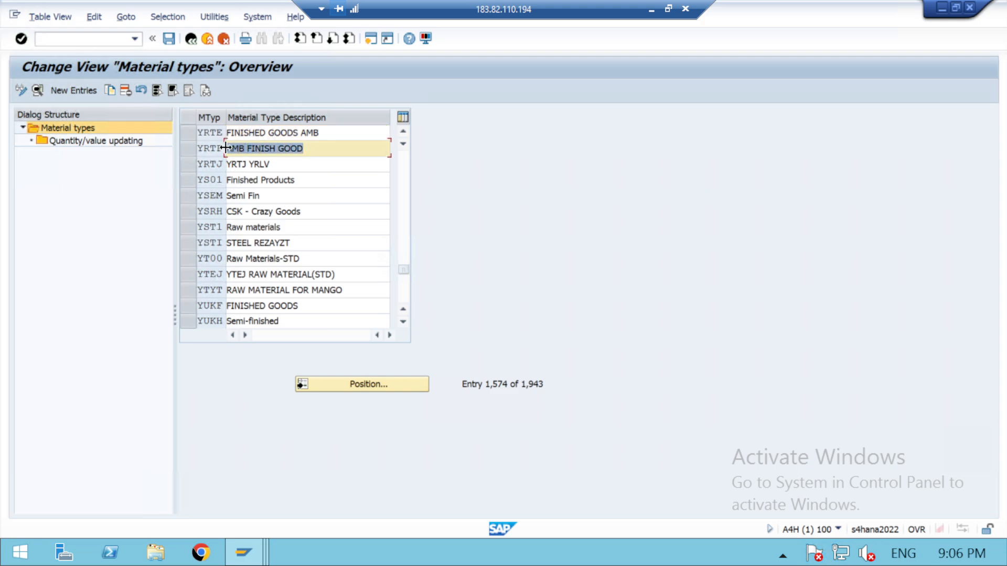
left_click(225, 148)
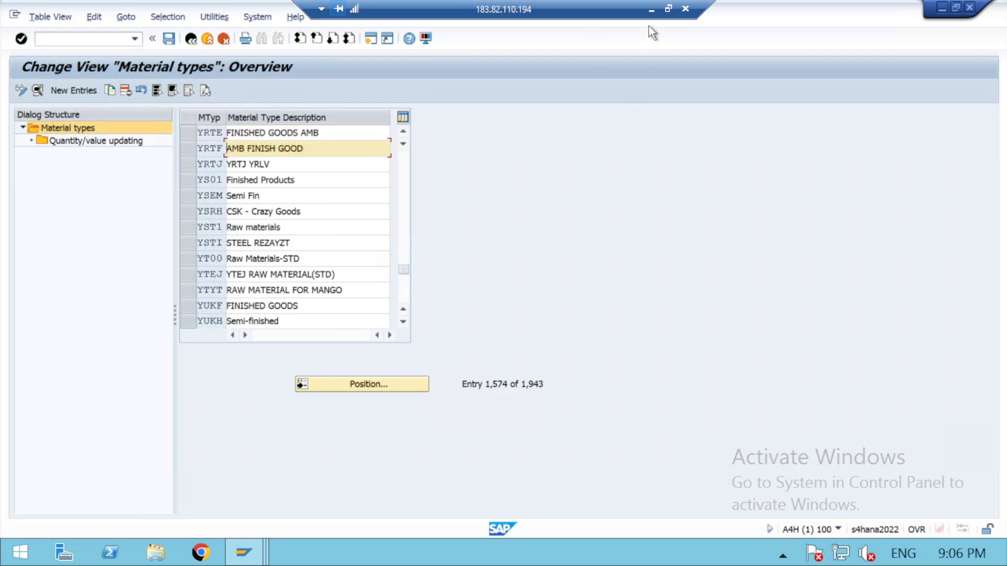
left_click(650, 12)
left_click(519, 282)
key("ctrl+v")
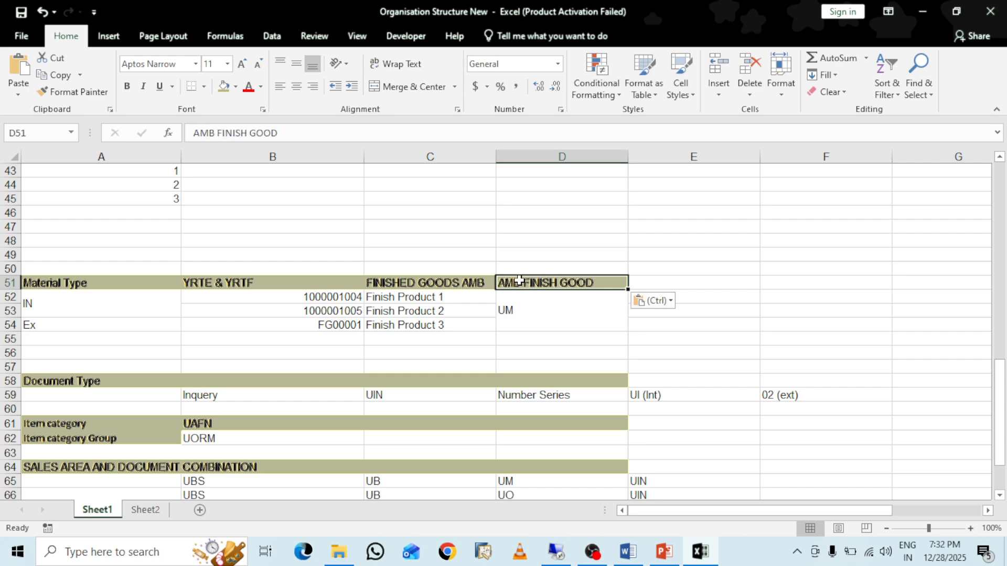
Clear the sample material numbers in B52:B54 and the division code in the merged cell D52.
left_click_drag(331, 298, 341, 324)
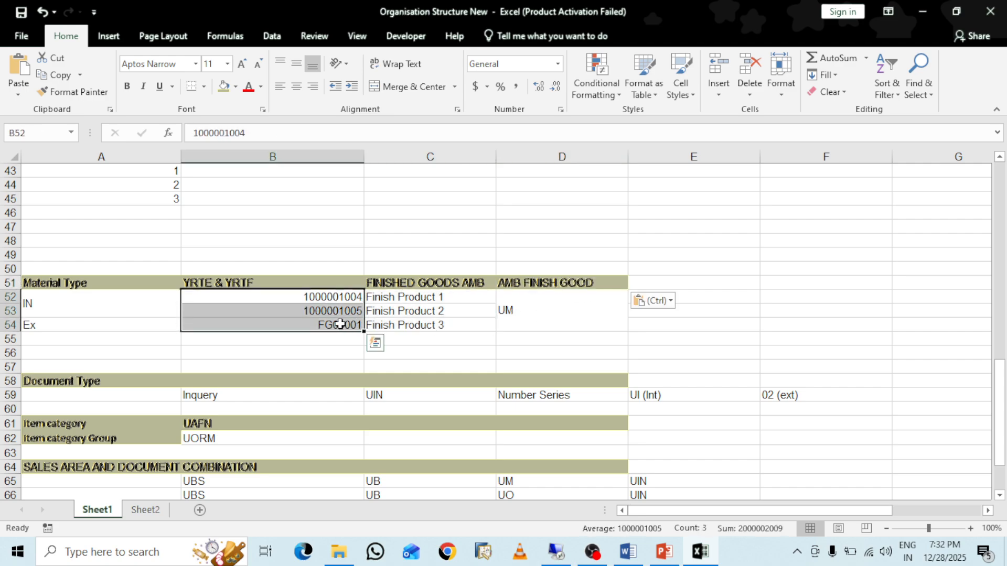
key("Delete")
left_click(523, 313)
key("Delete")
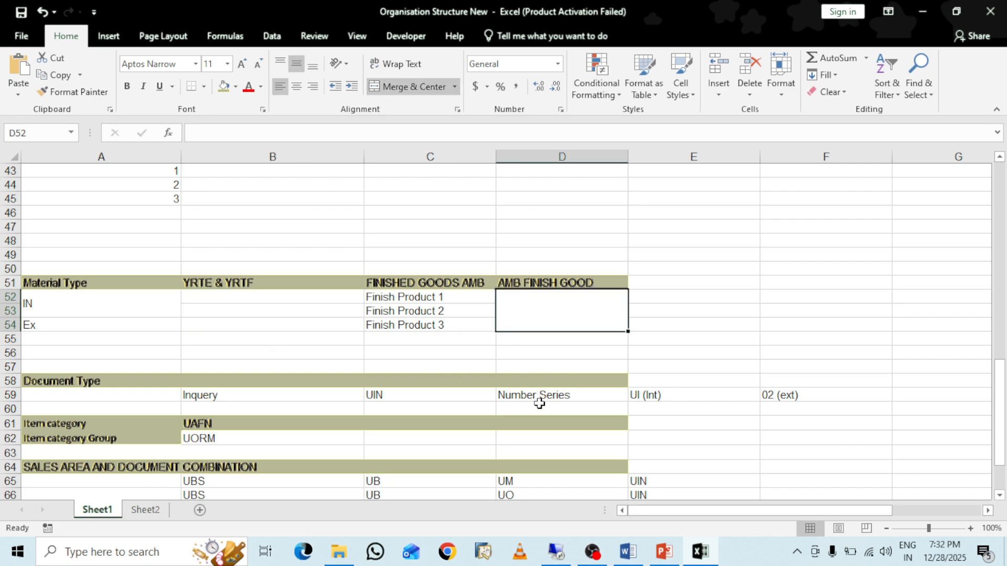
left_click(60, 305)
left_click(41, 326)
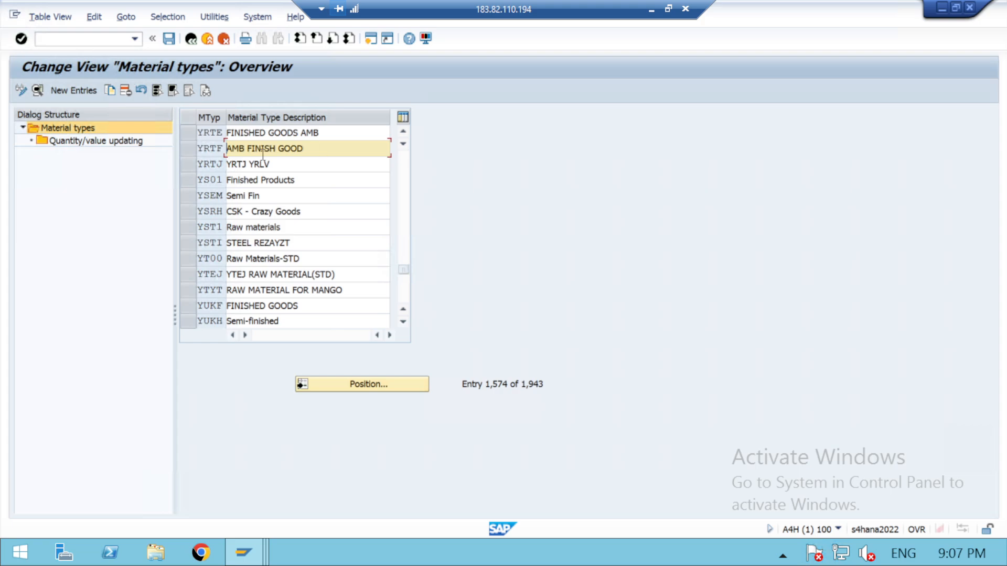
In the remote SAP session, return to the IMG and open group maintenance under Define Number Ranges for Each Material Type.
left_click(190, 40)
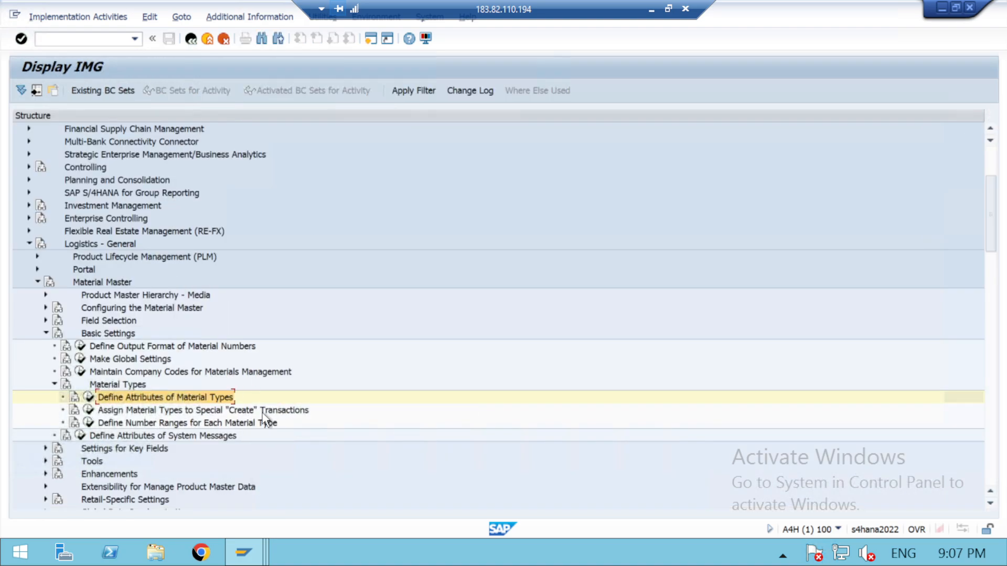
left_click(90, 423)
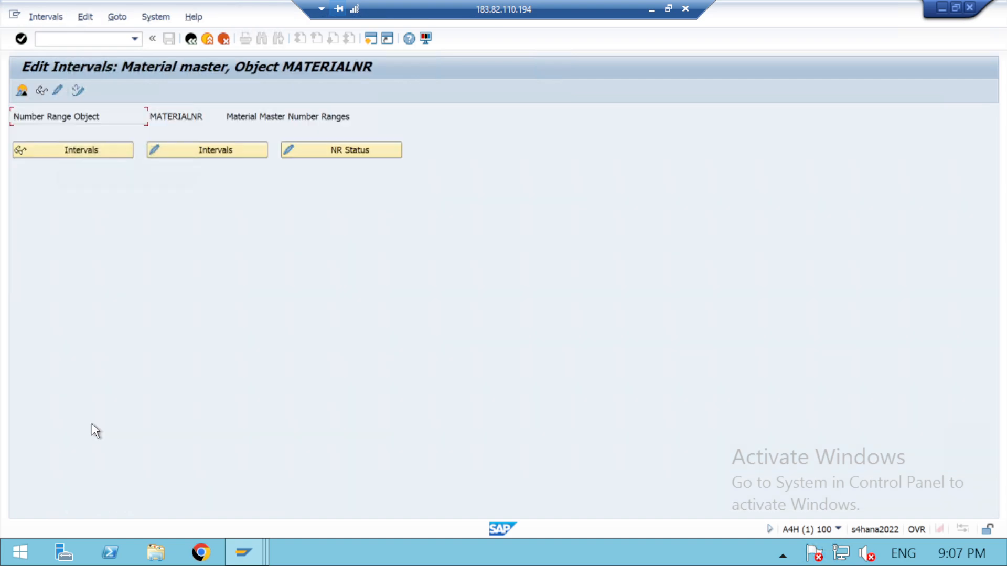
left_click(57, 92)
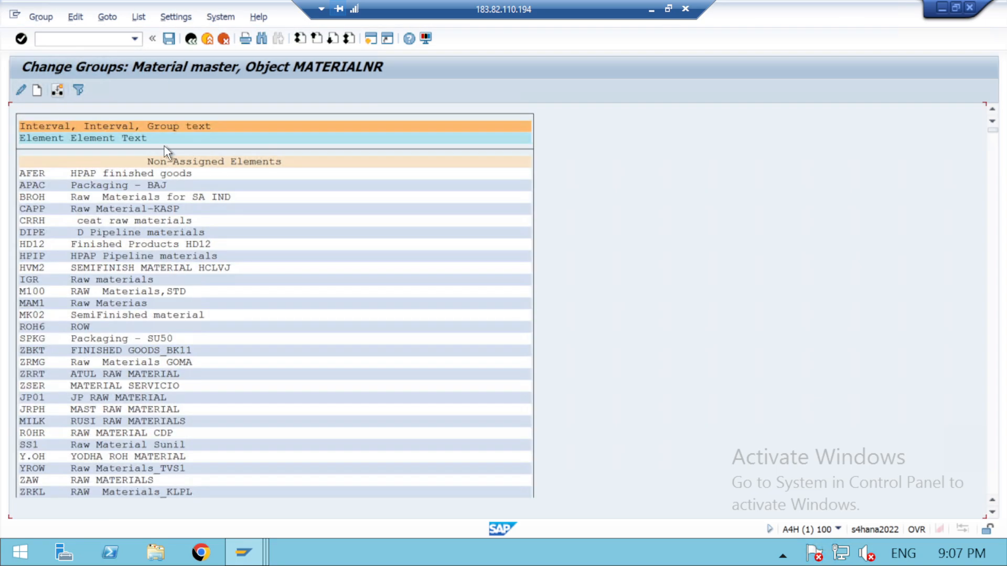
Create a new material number range group named AMB2 FINISH GOOD.
left_click(37, 90)
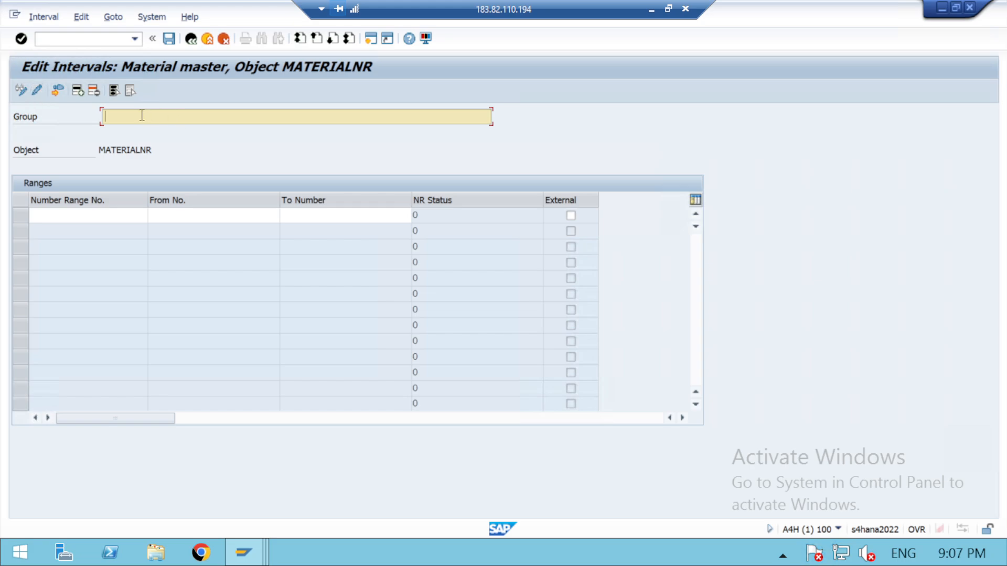
type("F")
key("BackSpace")
type("AMB2 FINISH GOOD")
Try to add number range interval AM running from 10000001 to 1999999 and check the entry.
left_click(115, 214)
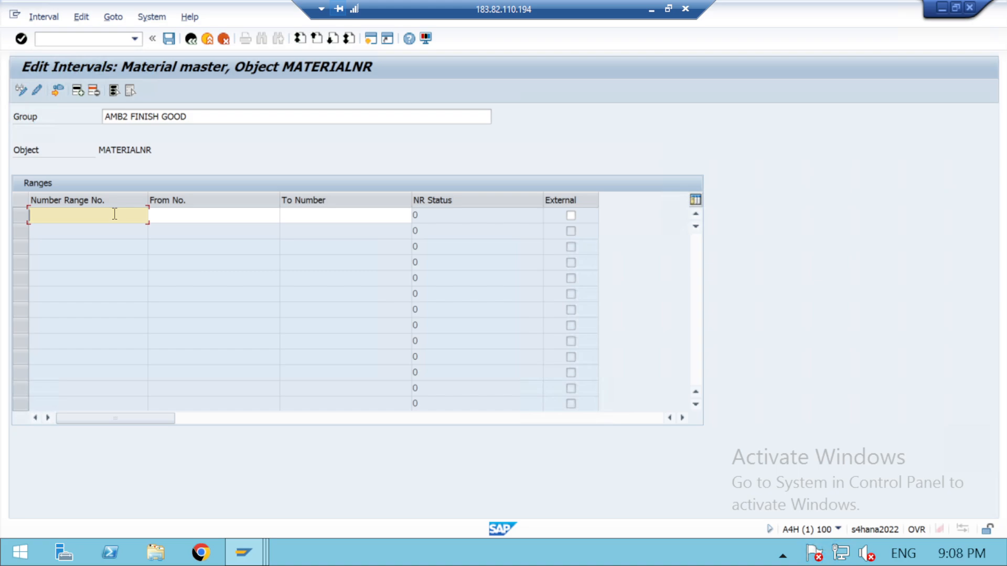
type("A")
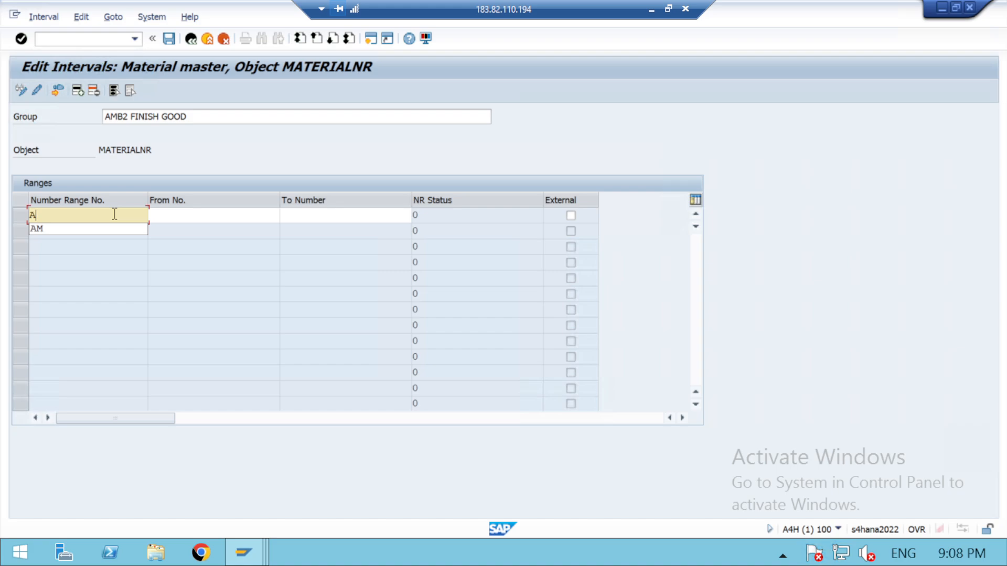
type("M")
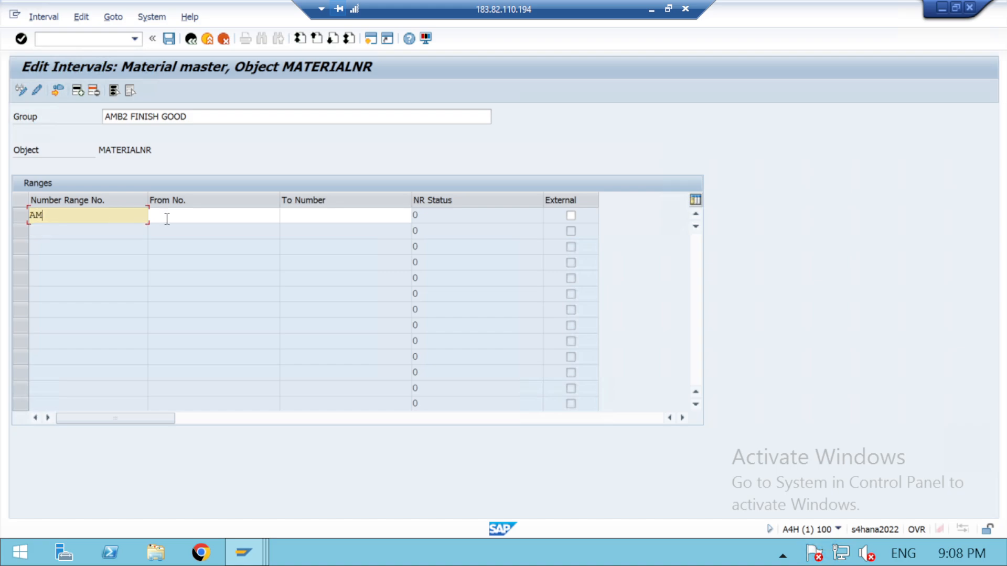
left_click(201, 214)
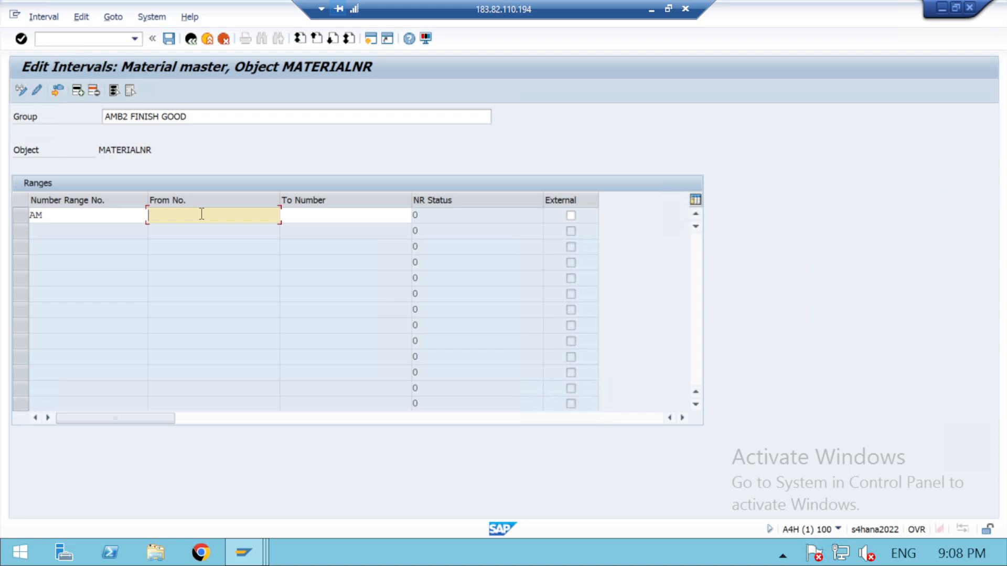
type("10000002")
key("BackSpace")
type("1")
key("Tab")
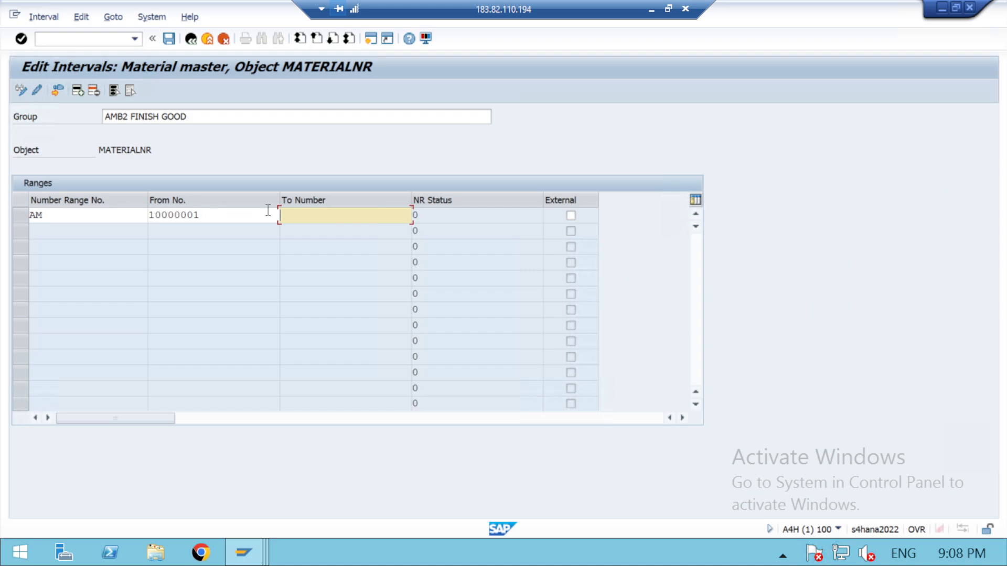
type("1999999")
left_click(21, 38)
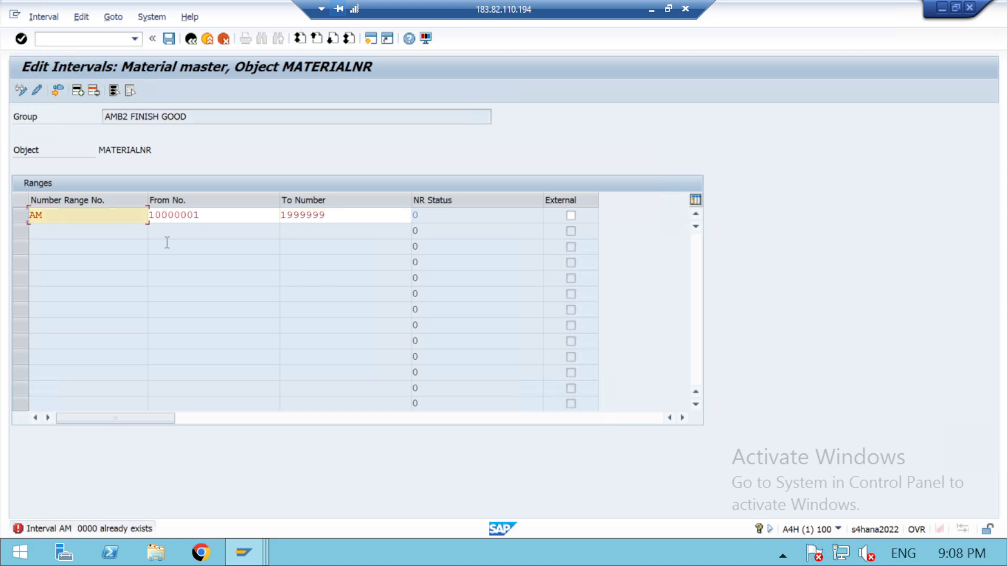
Change the interval's number range number to #B, check the entry and try to save it.
left_click(61, 215)
key("BackSpace")
key("BackSpace")
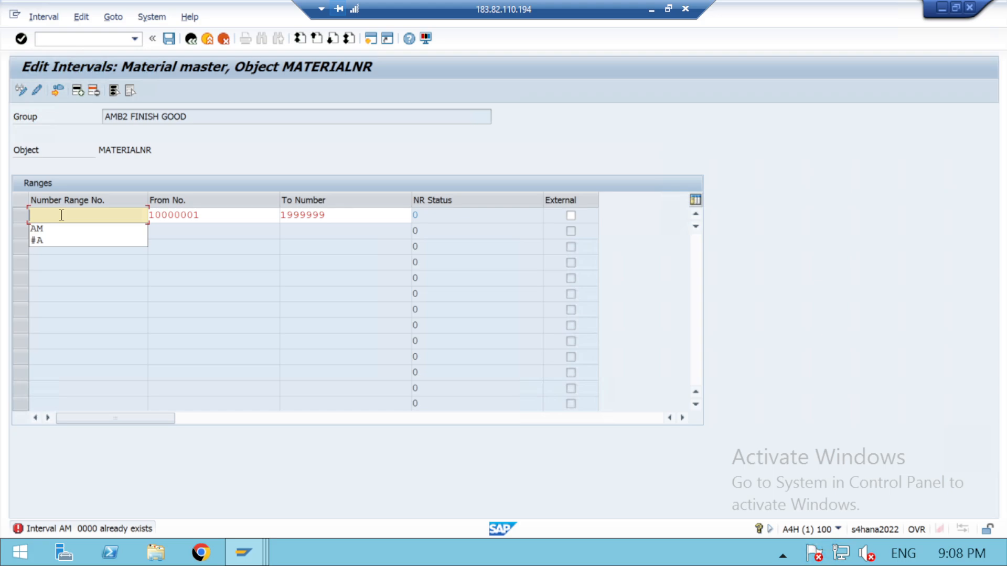
type("#")
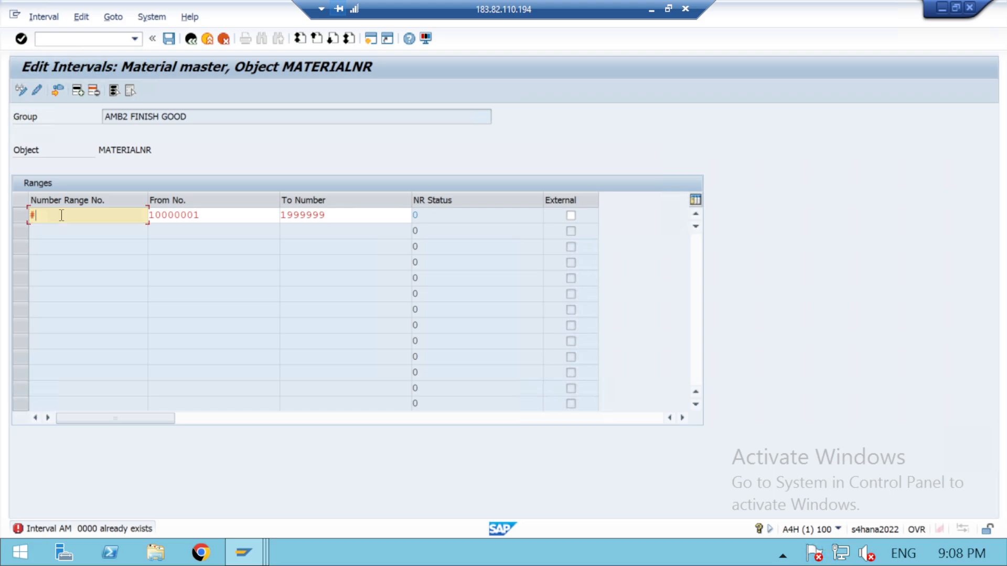
type("b")
key("BackSpace")
type("B")
left_click(21, 39)
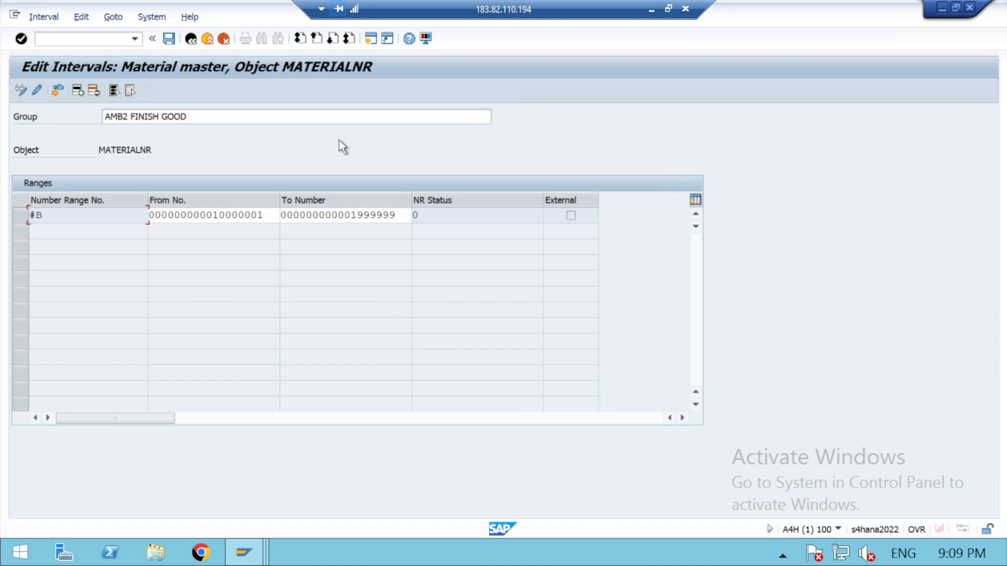
left_click(167, 39)
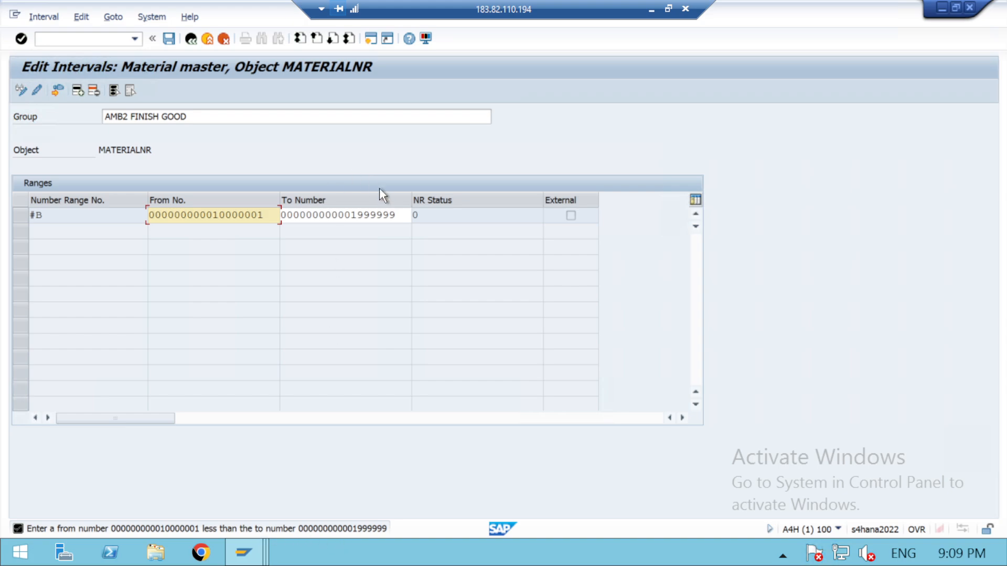
left_click(392, 215)
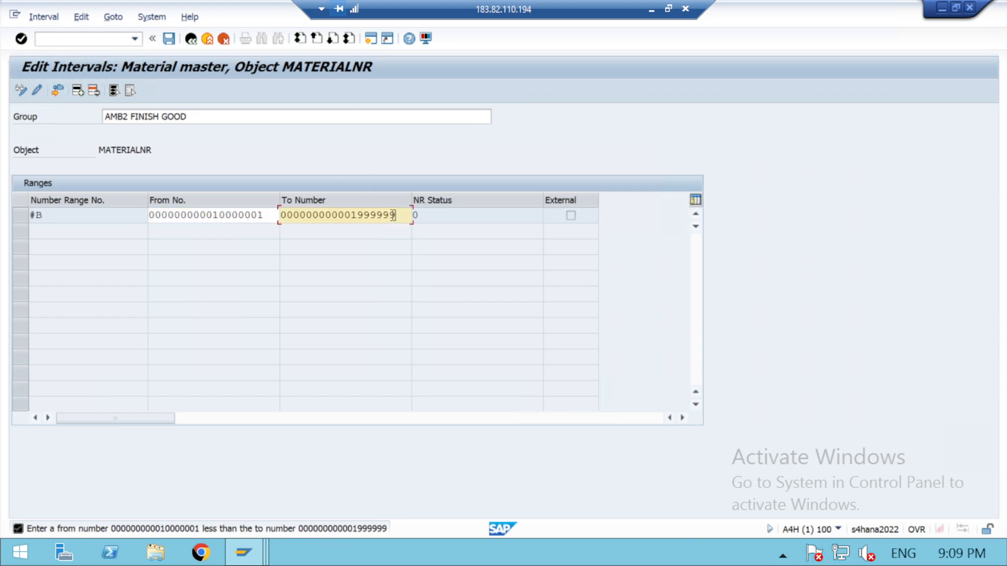
key("Left")
key("Left")
key("Left")
key("Left")
key("Left")
key("Left")
key("Left")
left_click(271, 213)
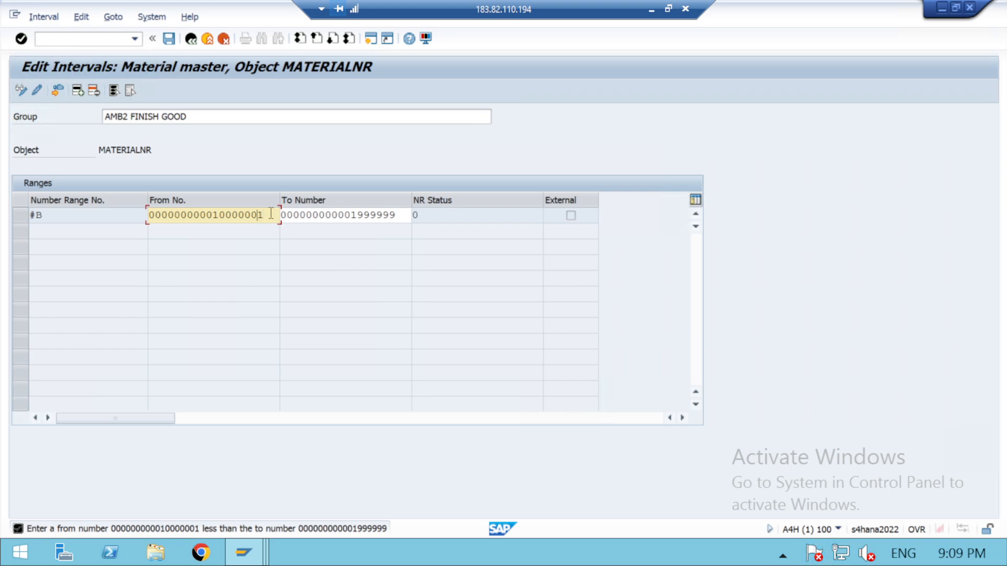
key("Left")
key("Left")
key("BackSpace")
key("Right")
type("1")
left_click(21, 39)
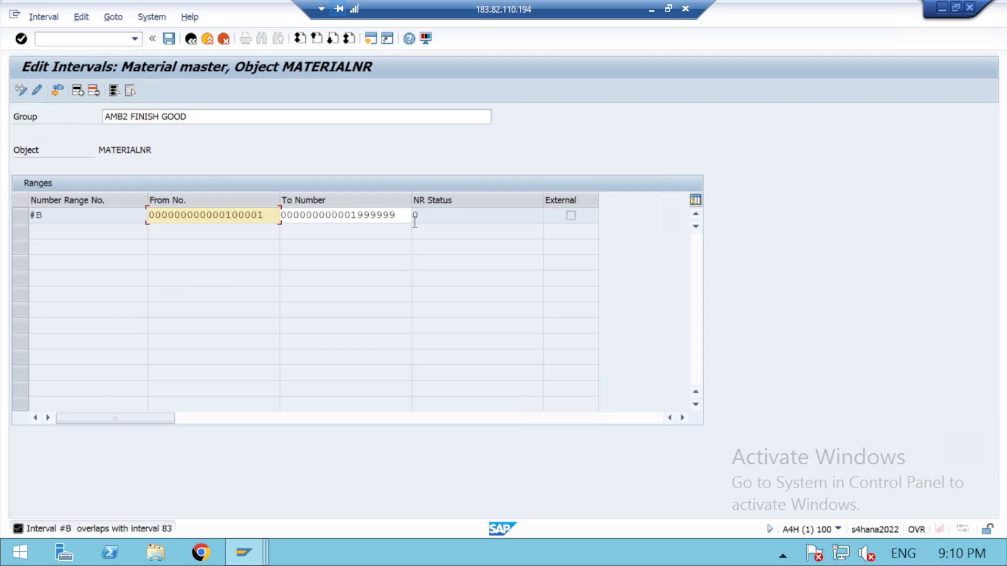
Clear the From No. of interval #B.
right_click(270, 215)
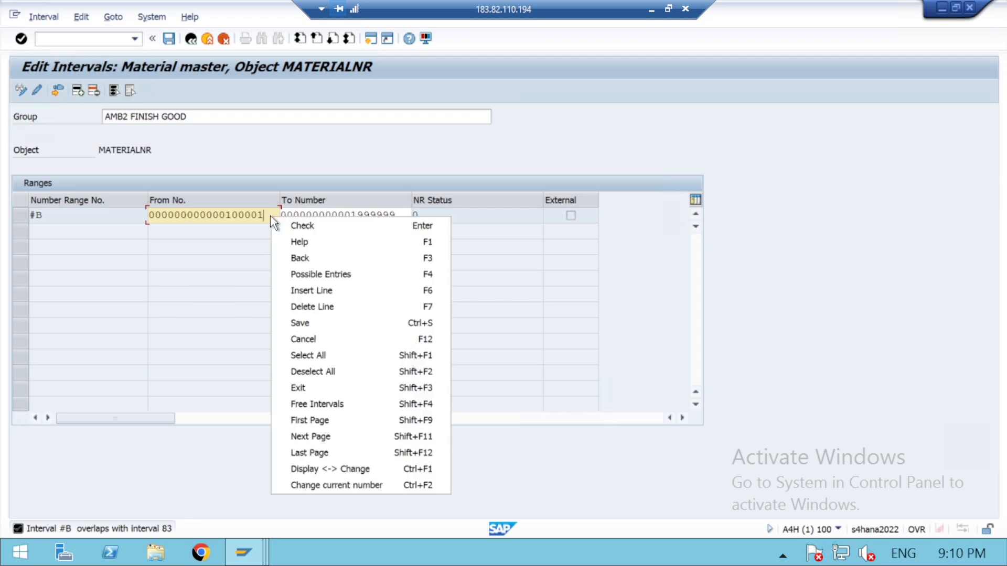
left_click(263, 216)
key("BackSpace")
key("BackSpace")
key("BackSpace")
key("BackSpace")
key("BackSpace")
key("BackSpace")
key("BackSpace")
key("BackSpace")
key("BackSpace")
key("BackSpace")
key("BackSpace")
key("BackSpace")
key("BackSpace")
key("BackSpace")
key("BackSpace")
key("BackSpace")
key("BackSpace")
key("BackSpace")
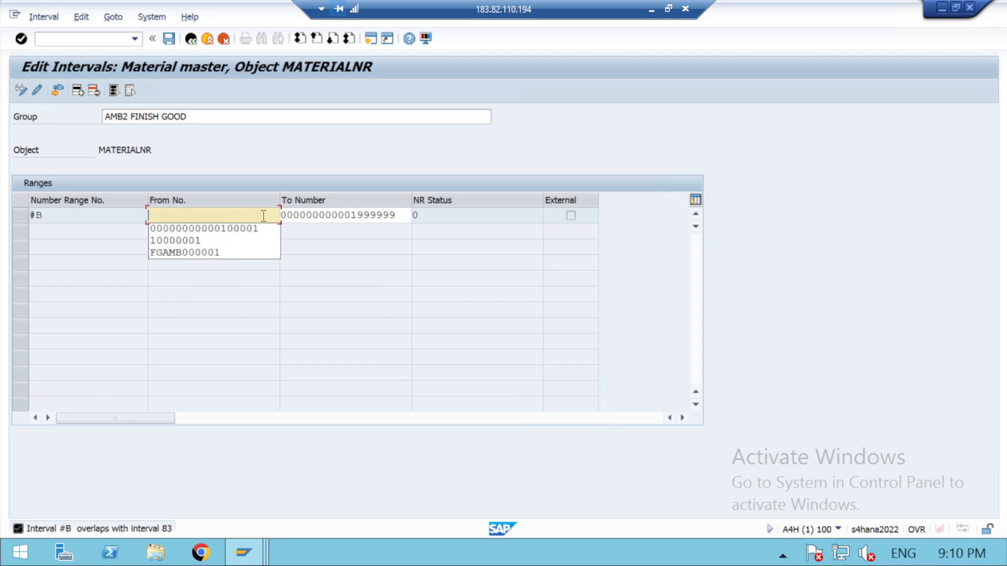
Look up the free intervals for the material number object and close the information dialogs.
left_click(398, 214)
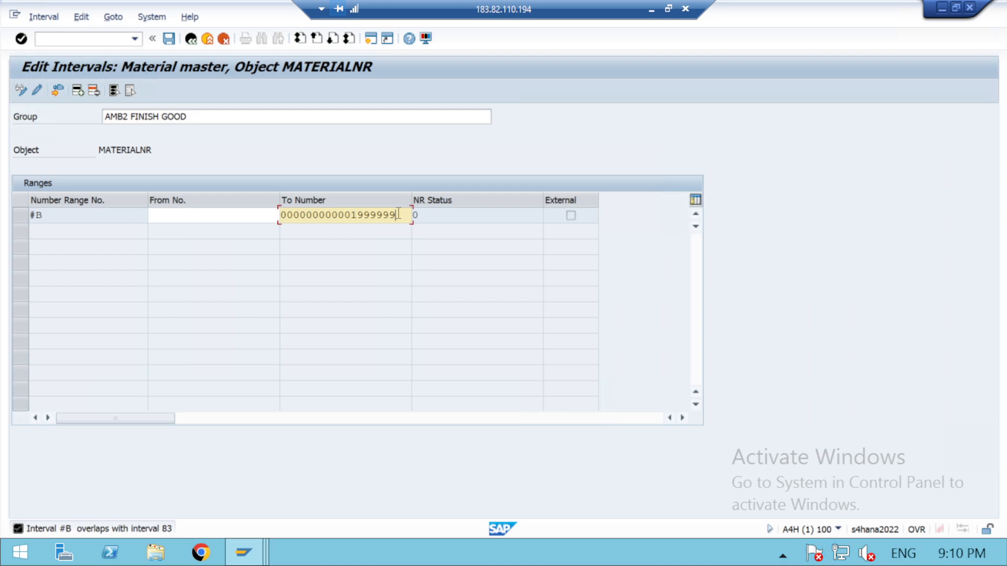
left_click(58, 91)
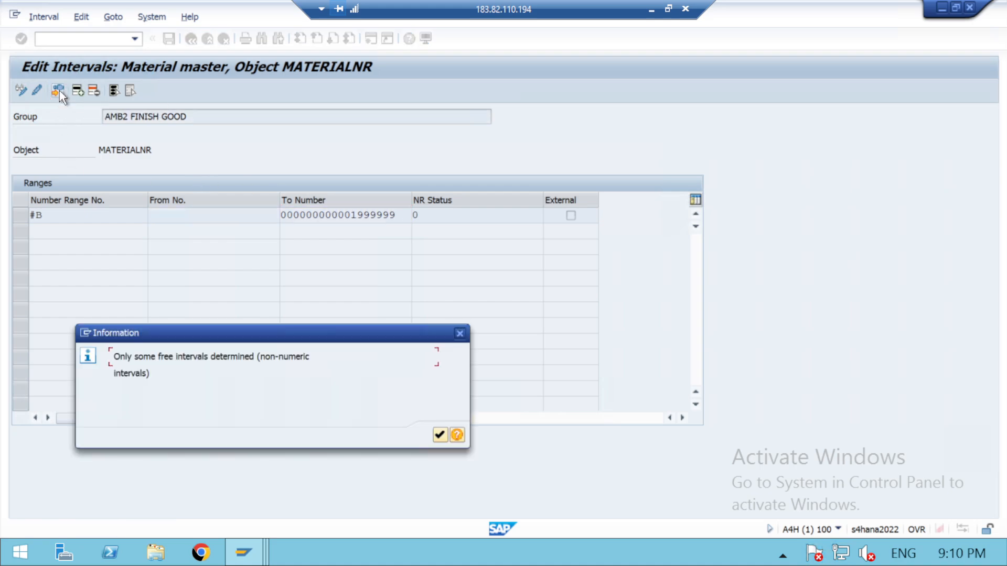
left_click(440, 435)
left_click(441, 417)
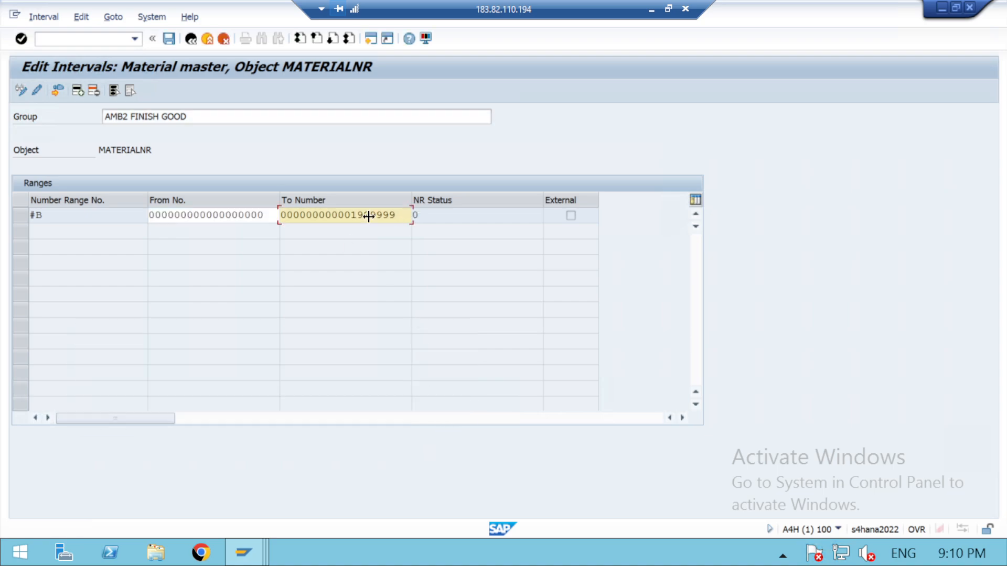
left_click(59, 89)
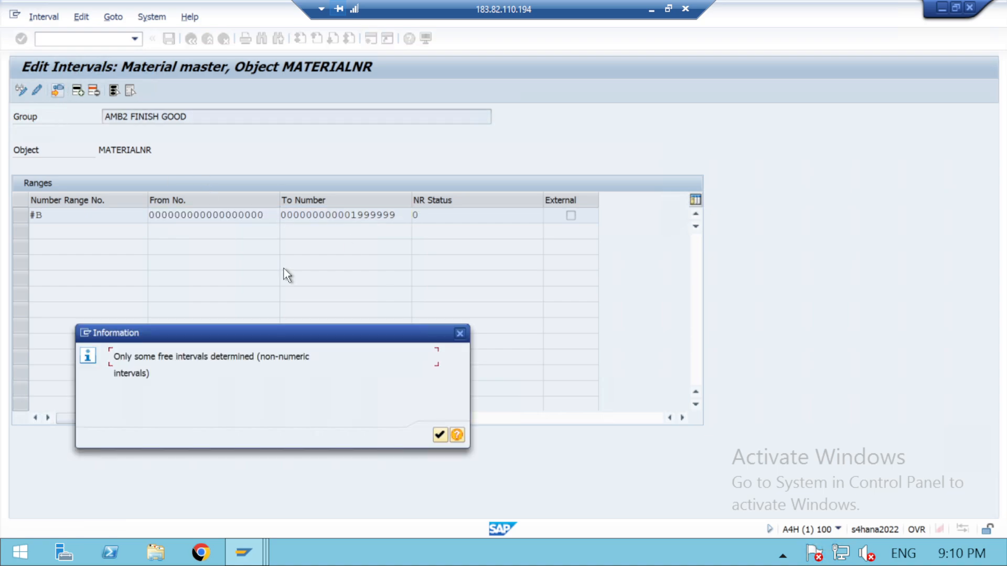
left_click(440, 436)
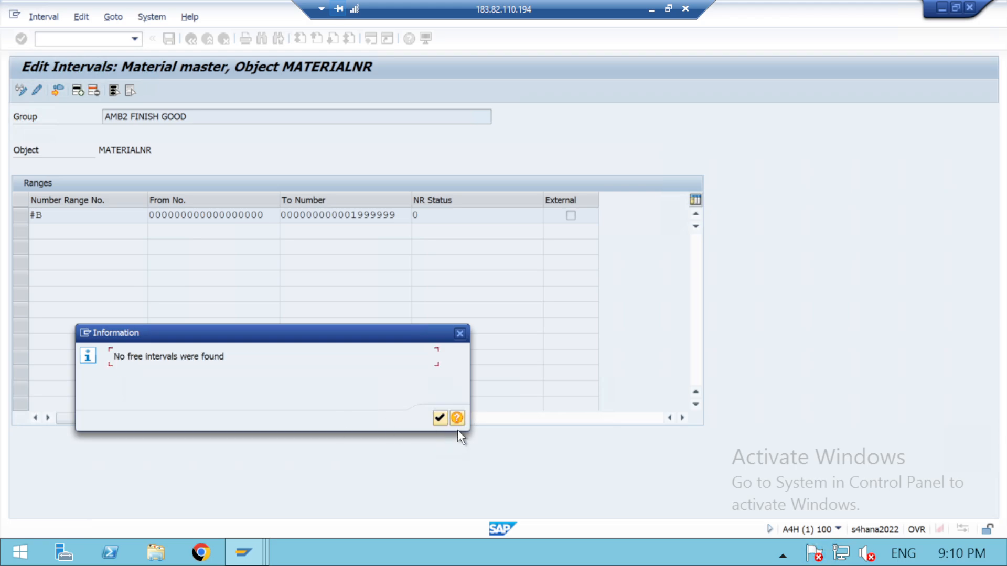
left_click(440, 418)
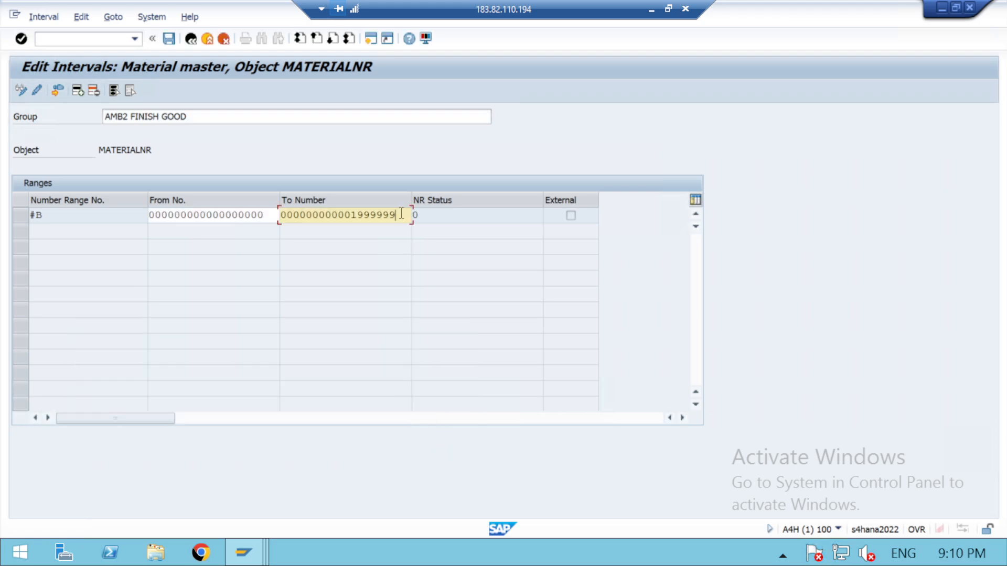
Clear both the To Number and the From No. of interval #B.
key("BackSpace")
key("BackSpace")
key("BackSpace")
key("BackSpace")
key("BackSpace")
key("BackSpace")
key("BackSpace")
key("BackSpace")
key("BackSpace")
key("BackSpace")
key("BackSpace")
key("BackSpace")
key("BackSpace")
key("BackSpace")
key("BackSpace")
key("BackSpace")
key("BackSpace")
key("BackSpace")
left_click(268, 214)
key("BackSpace")
key("BackSpace")
key("BackSpace")
key("BackSpace")
key("BackSpace")
key("BackSpace")
key("BackSpace")
key("BackSpace")
key("BackSpace")
key("BackSpace")
key("BackSpace")
key("BackSpace")
key("BackSpace")
key("BackSpace")
key("BackSpace")
key("BackSpace")
key("BackSpace")
key("BackSpace")
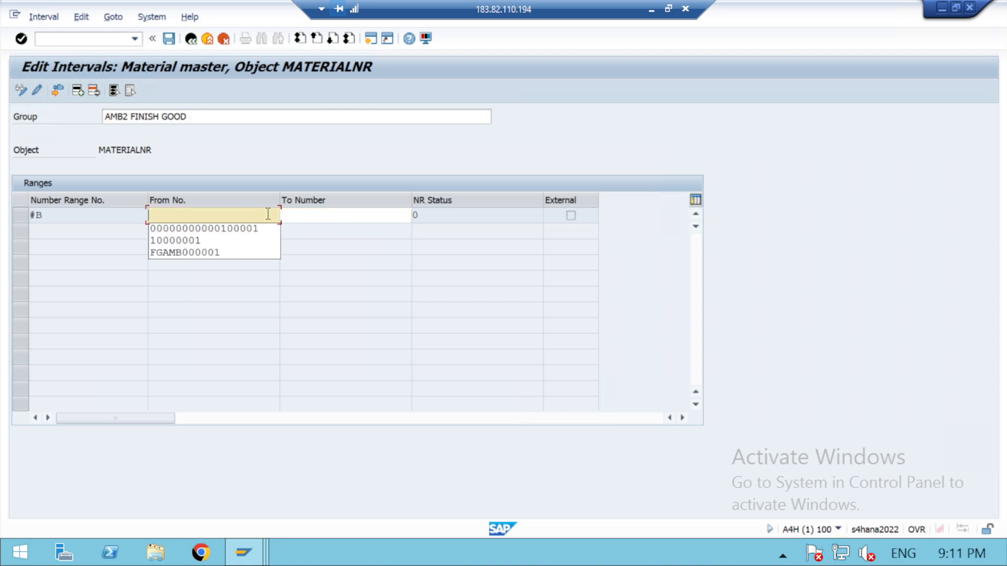
Look up the free intervals again with both limits of interval #B left empty.
left_click(57, 90)
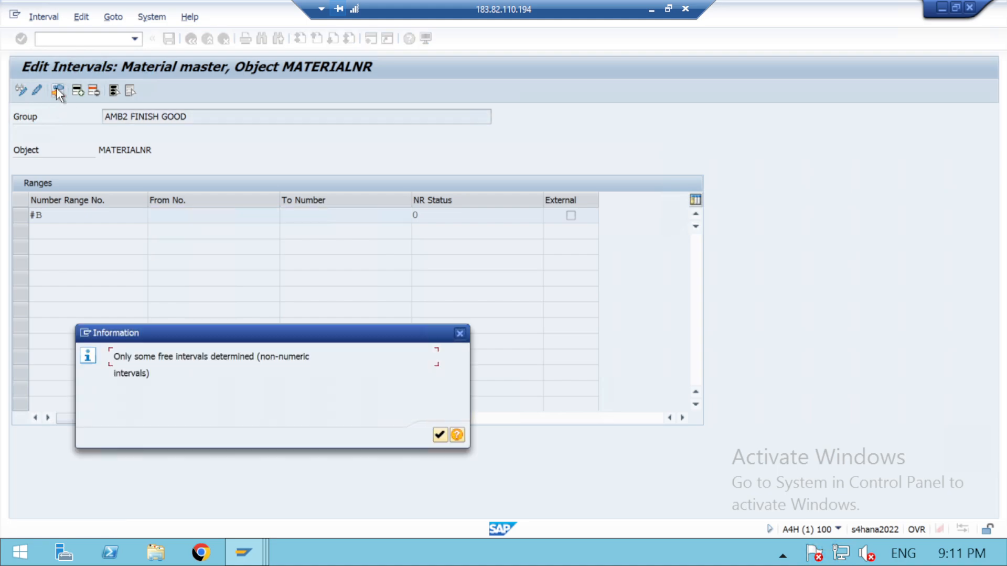
left_click(439, 436)
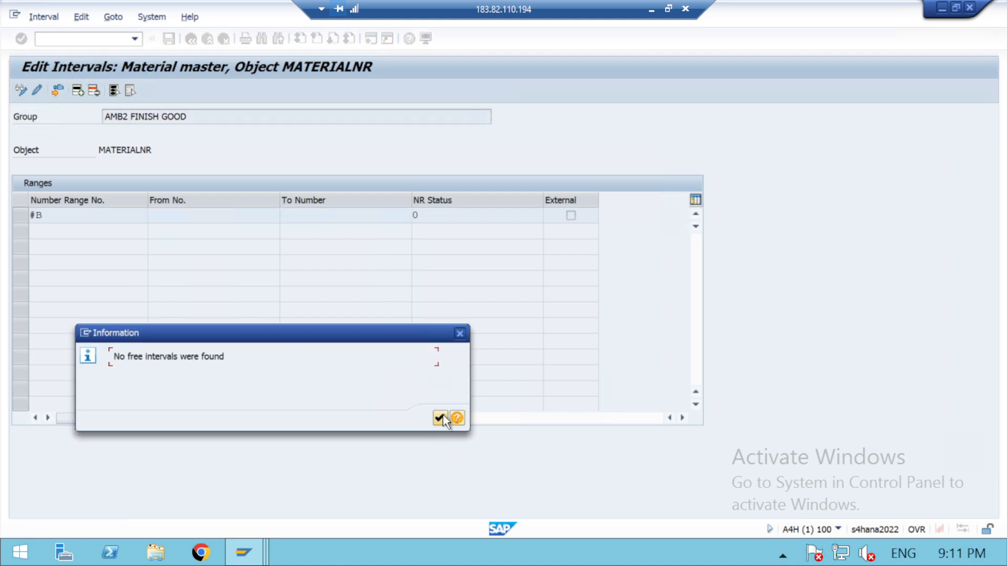
left_click(441, 418)
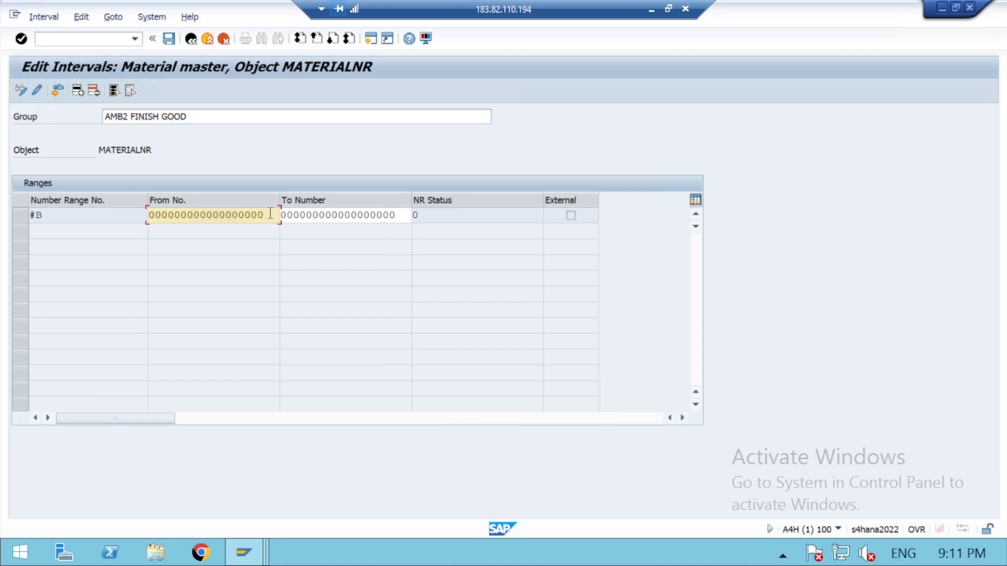
Set the From No. of interval #B to FGA00001.
key("BackSpace")
key("BackSpace")
key("BackSpace")
key("BackSpace")
key("BackSpace")
key("BackSpace")
key("BackSpace")
key("BackSpace")
key("BackSpace")
key("BackSpace")
key("BackSpace")
key("BackSpace")
key("BackSpace")
key("BackSpace")
key("BackSpace")
key("BackSpace")
key("BackSpace")
key("BackSpace")
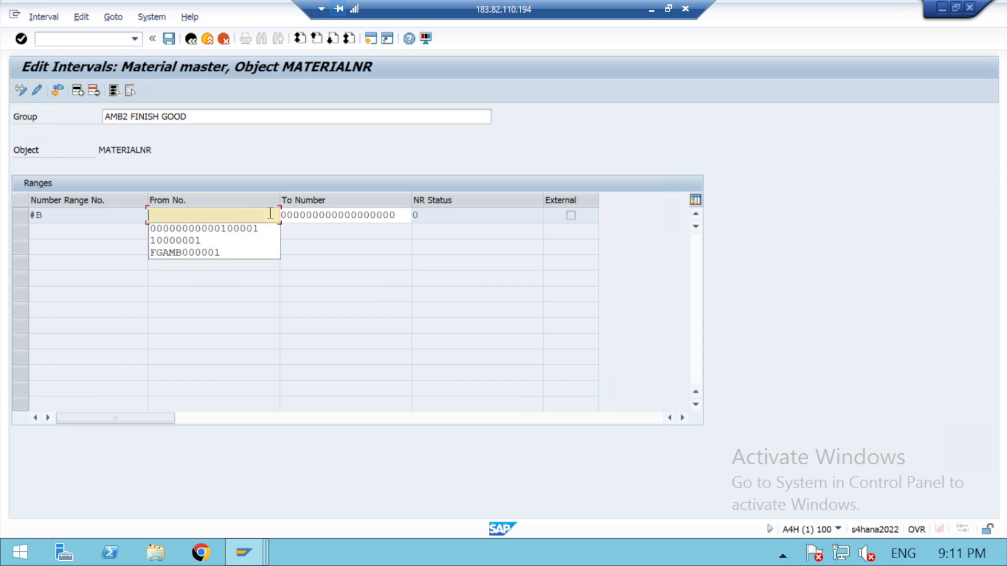
type("F")
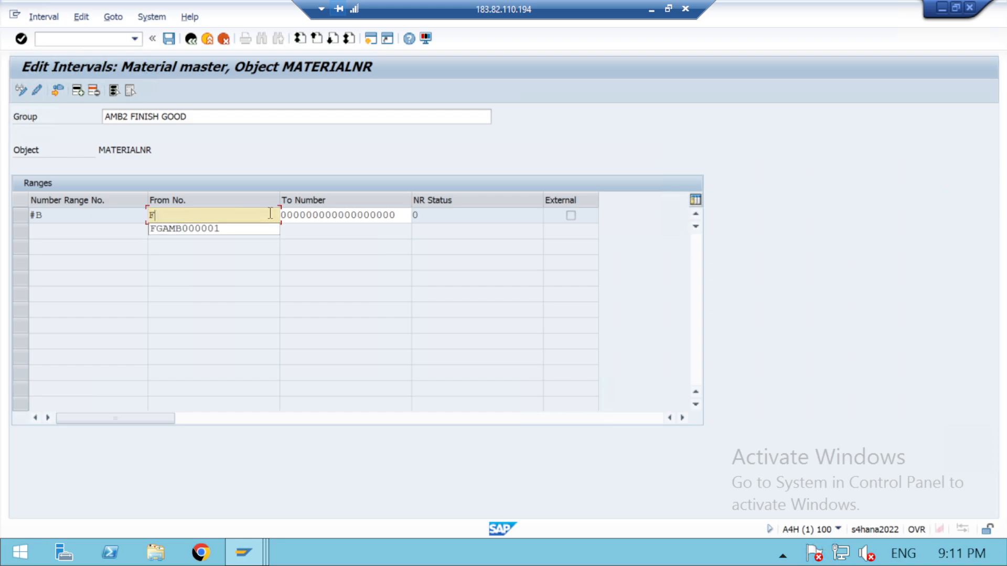
type("G")
type("A00000")
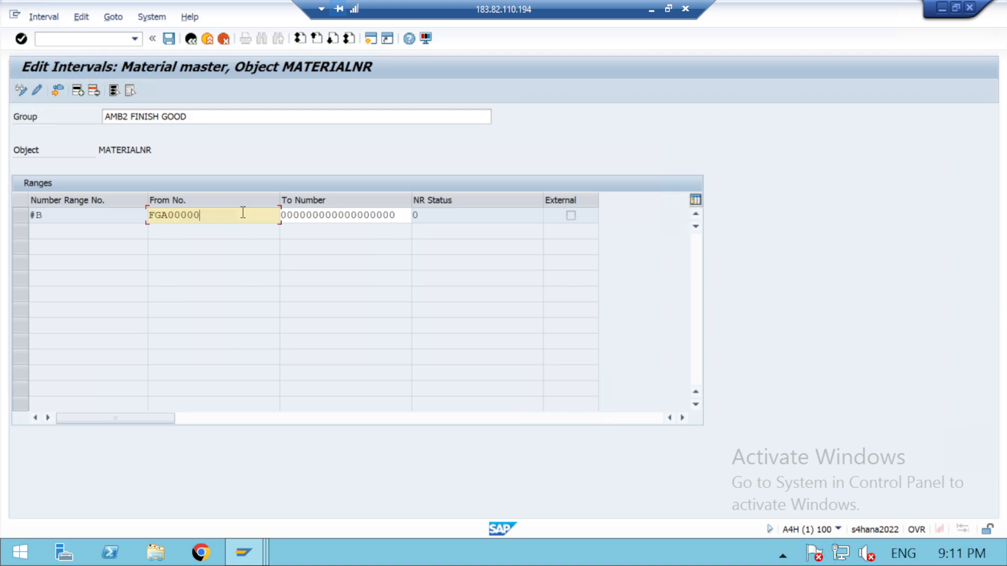
key("BackSpace")
type("1")
Set the To Number of interval #B to FGA99999 and check the interval.
left_click(401, 216)
key("BackSpace")
key("BackSpace")
key("BackSpace")
key("BackSpace")
key("BackSpace")
key("BackSpace")
key("BackSpace")
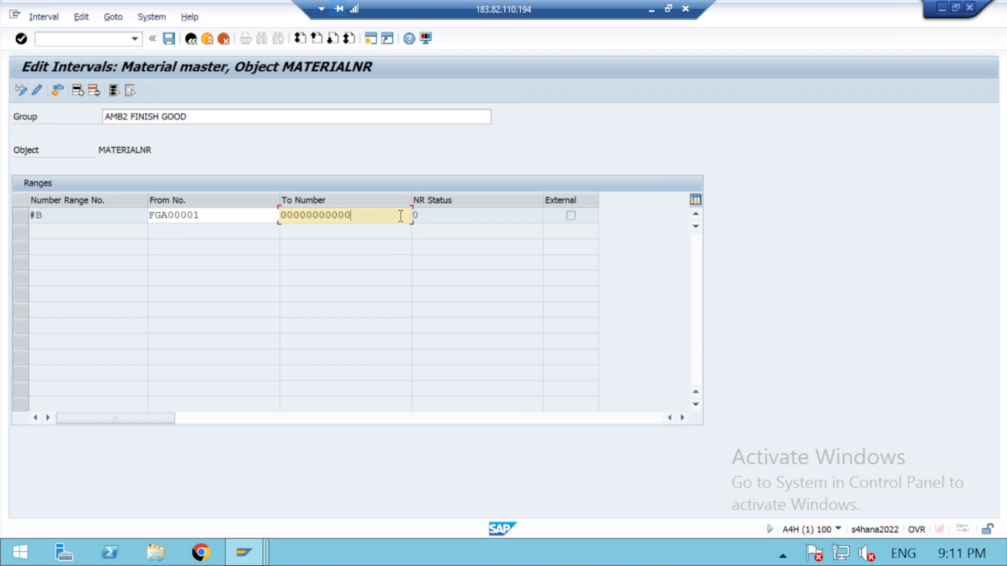
key("BackSpace")
key("BackSpace")
key("BackSpace")
key("BackSpace")
key("BackSpace")
key("BackSpace")
key("BackSpace")
key("BackSpace")
key("BackSpace")
key("BackSpace")
key("BackSpace")
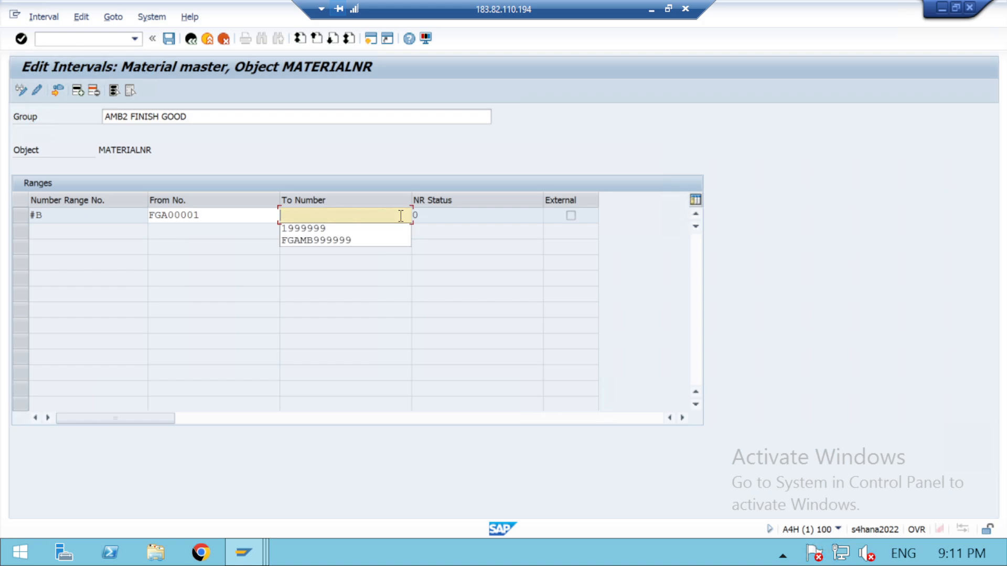
type("FG")
type("A")
key("BackSpace")
type("GA")
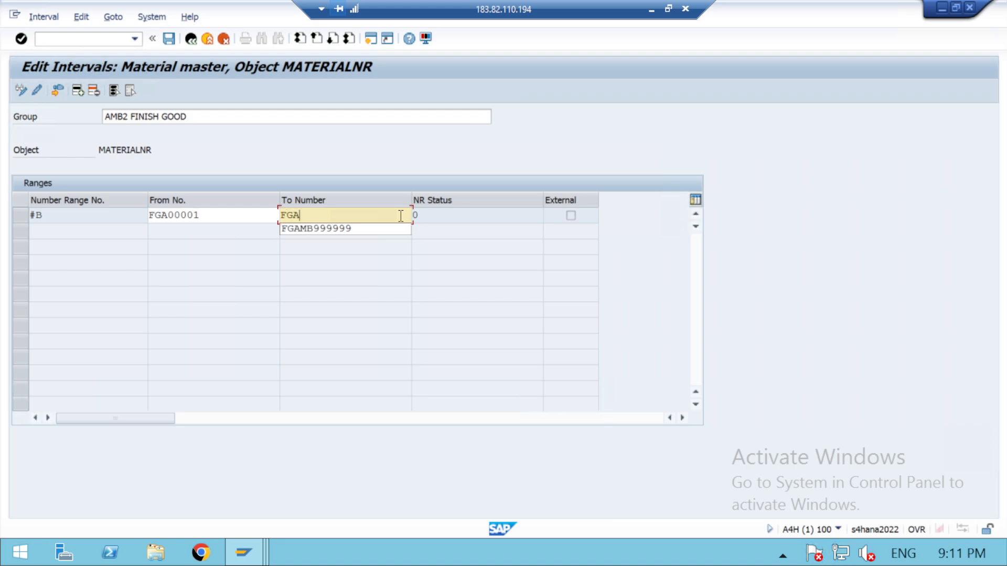
type("9")
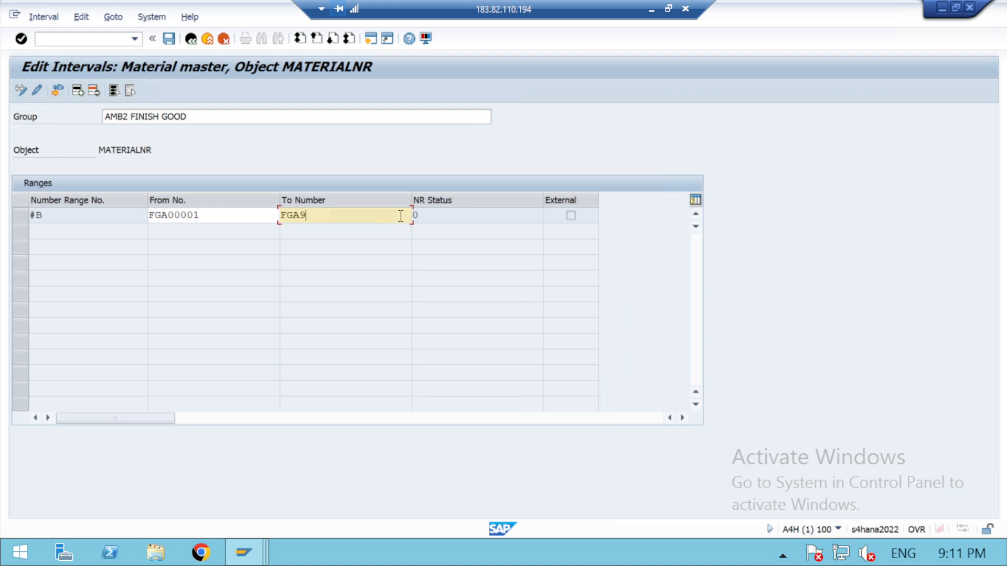
type("9999")
key("Return")
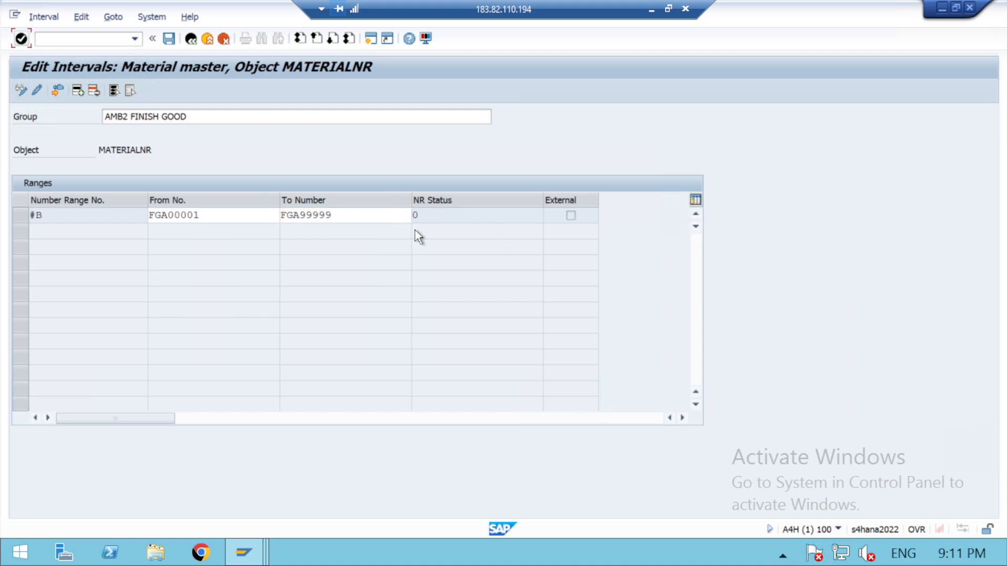
left_click(21, 38)
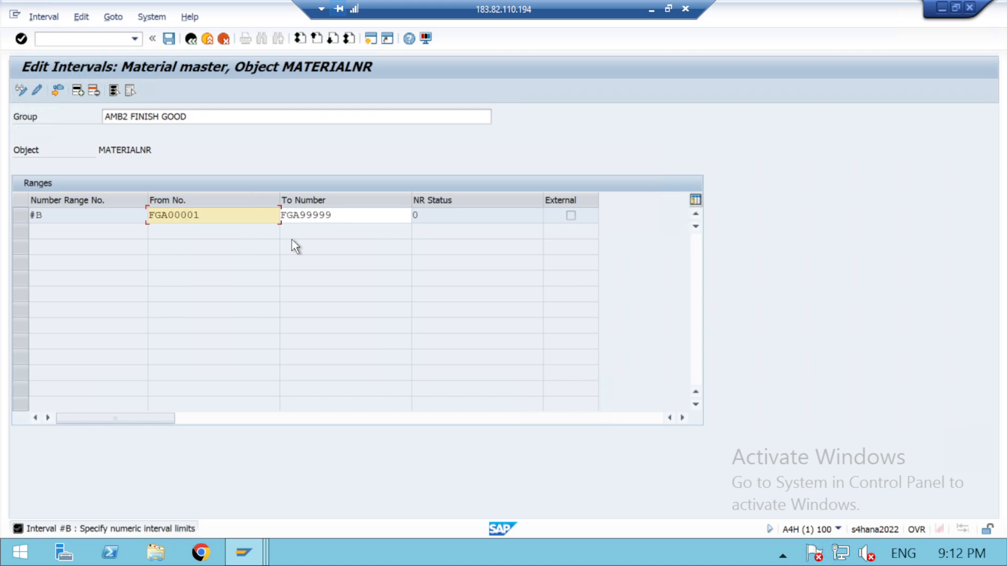
left_click(365, 216)
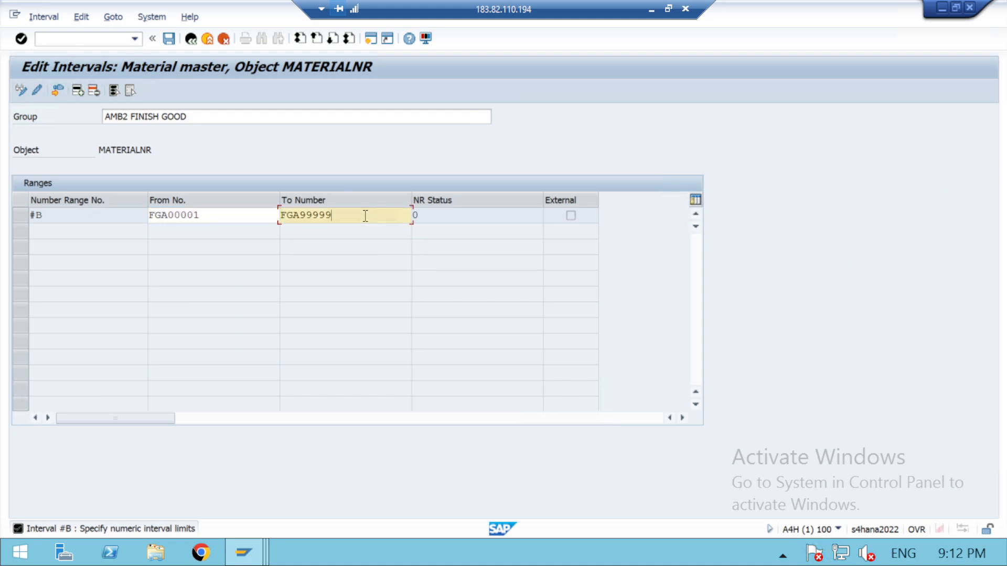
Discard the unsaved AMB2 FINISH GOOD group and return to the start of interval maintenance for object MATERIALNR.
left_click(571, 216)
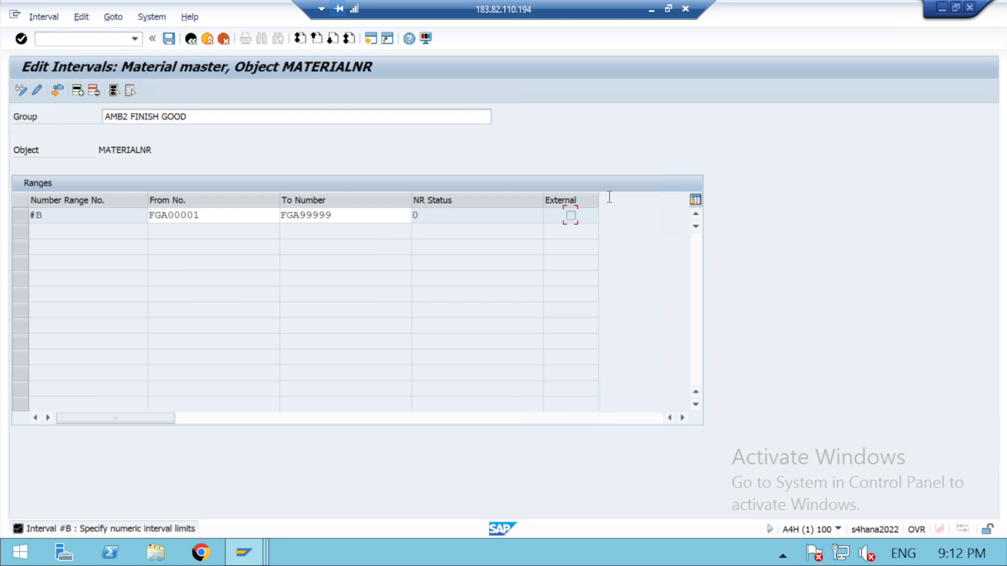
left_click(191, 39)
left_click(342, 291)
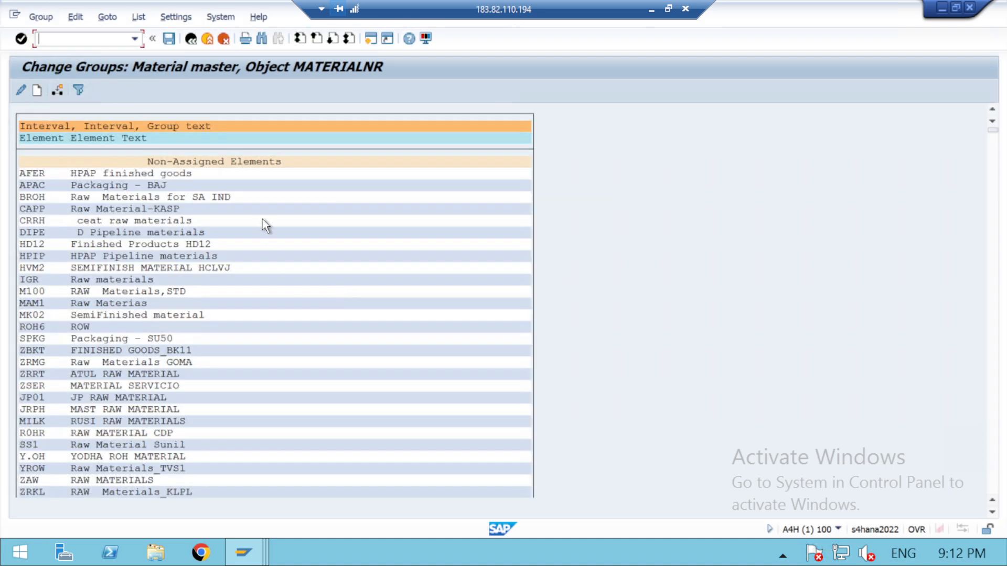
left_click(36, 90)
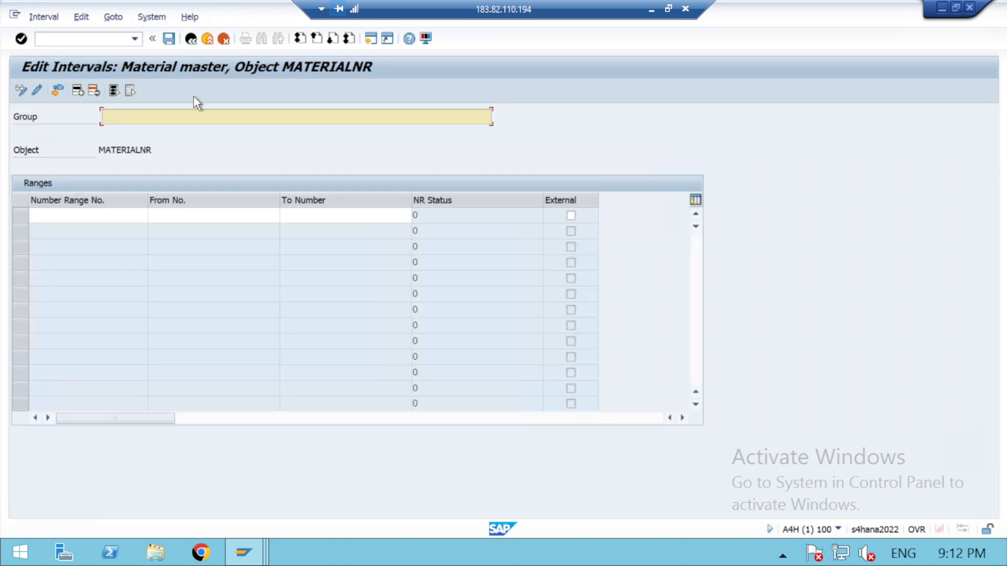
left_click(191, 42)
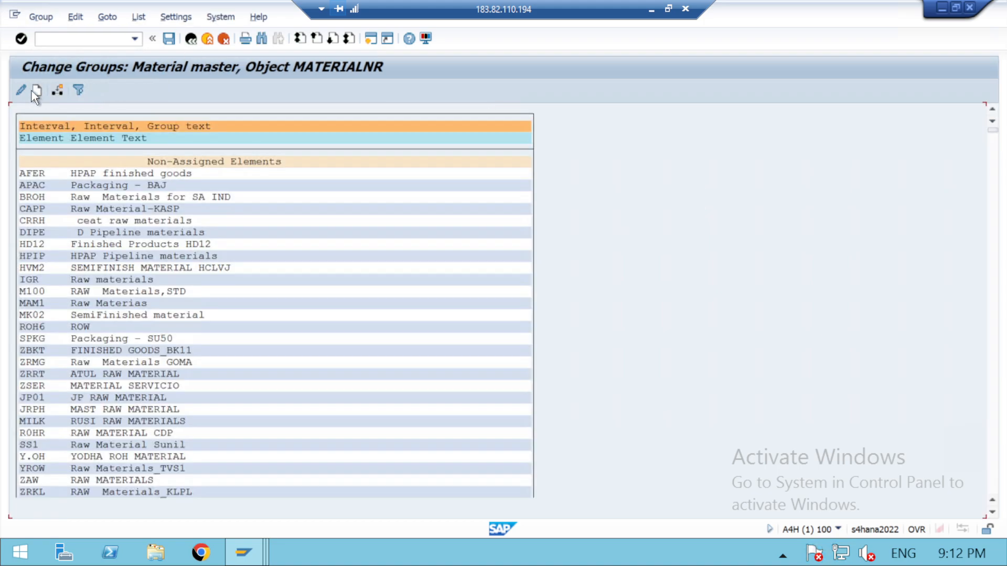
left_click(192, 38)
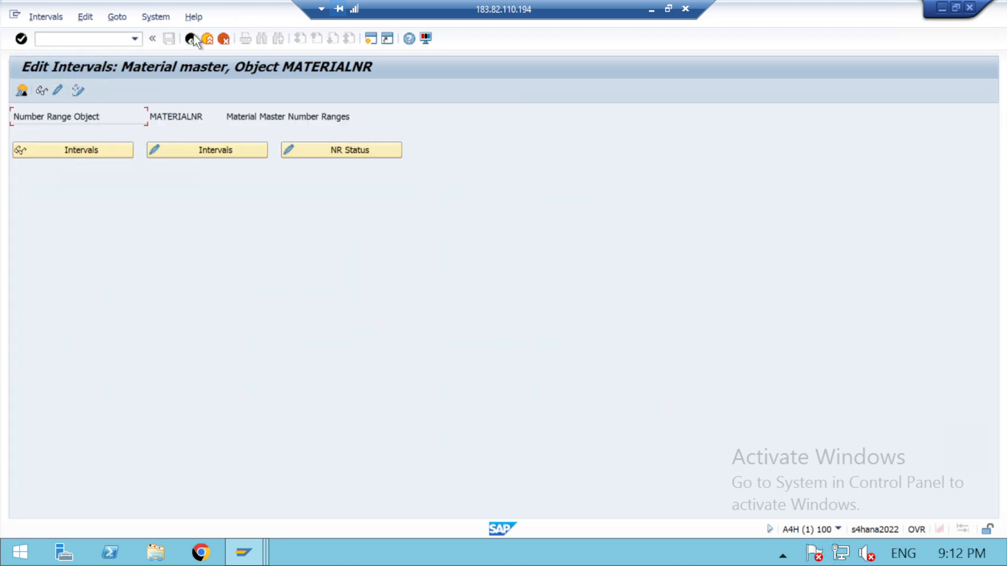
Open the number range status of object MATERIALNR and examine the existing intervals' limits and External settings through interval 26.
left_click(351, 150)
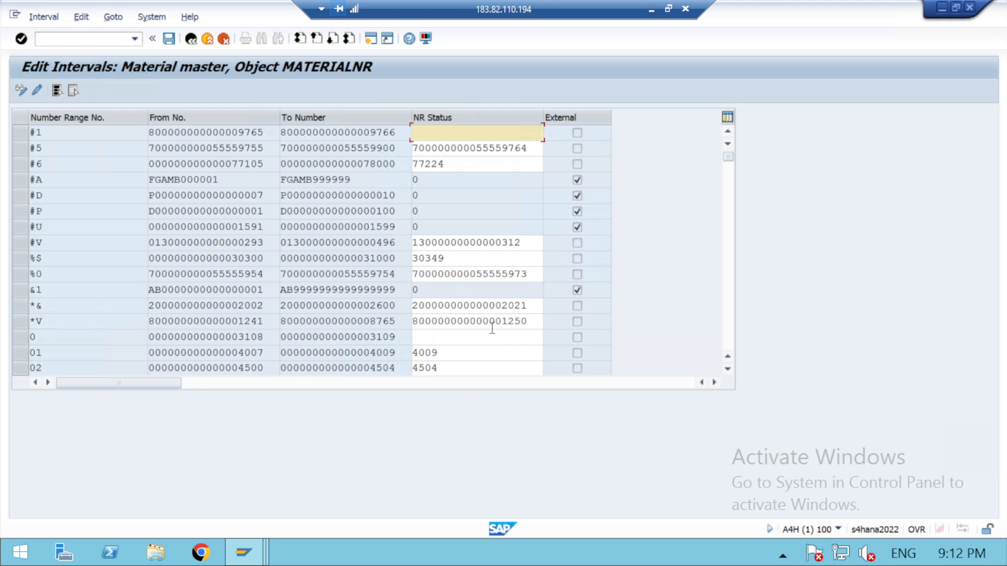
left_click(444, 337)
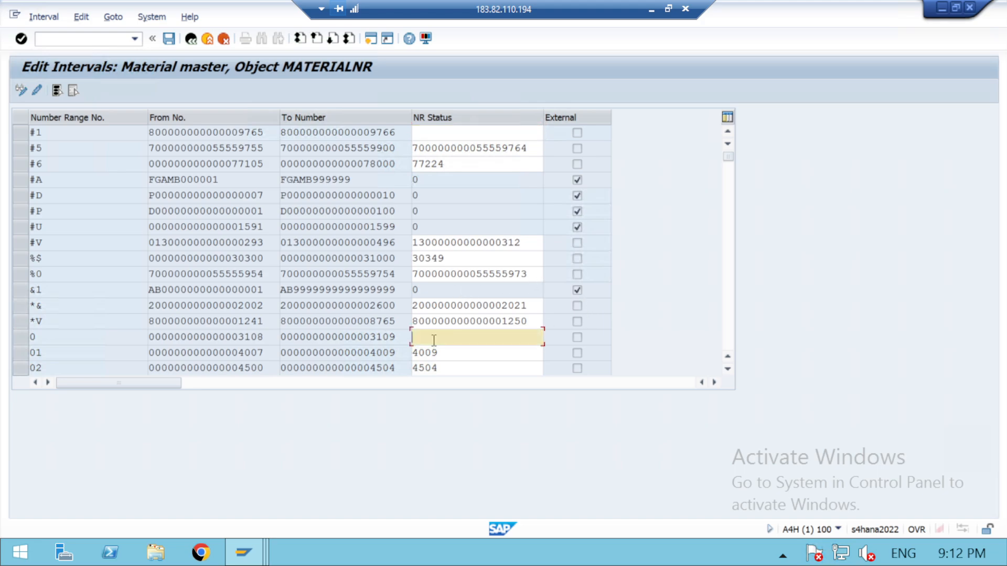
left_click(727, 370)
left_click(727, 370)
left_click(727, 370)
left_click(727, 370)
left_click(727, 370)
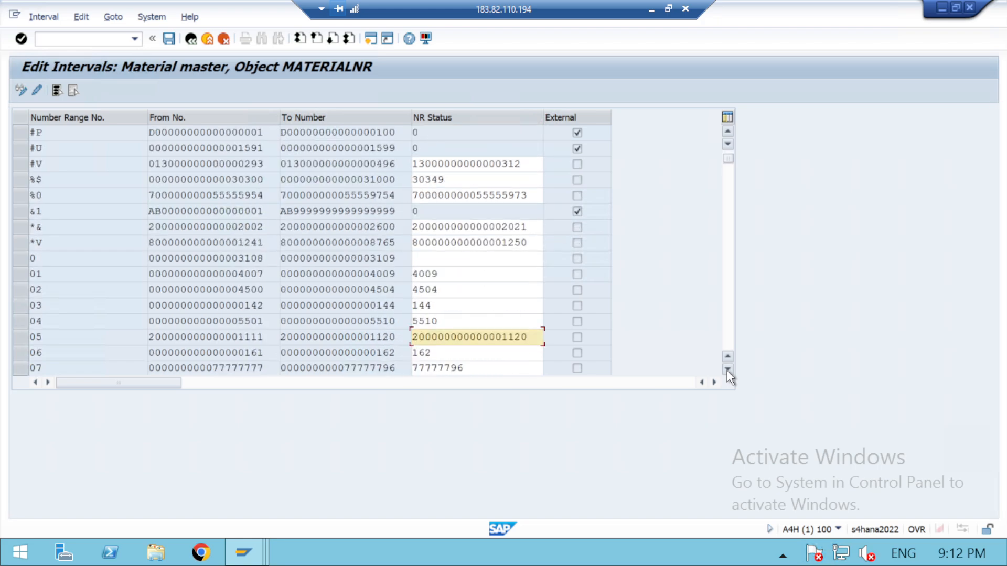
left_click(727, 371)
left_click(727, 371)
left_click(727, 371)
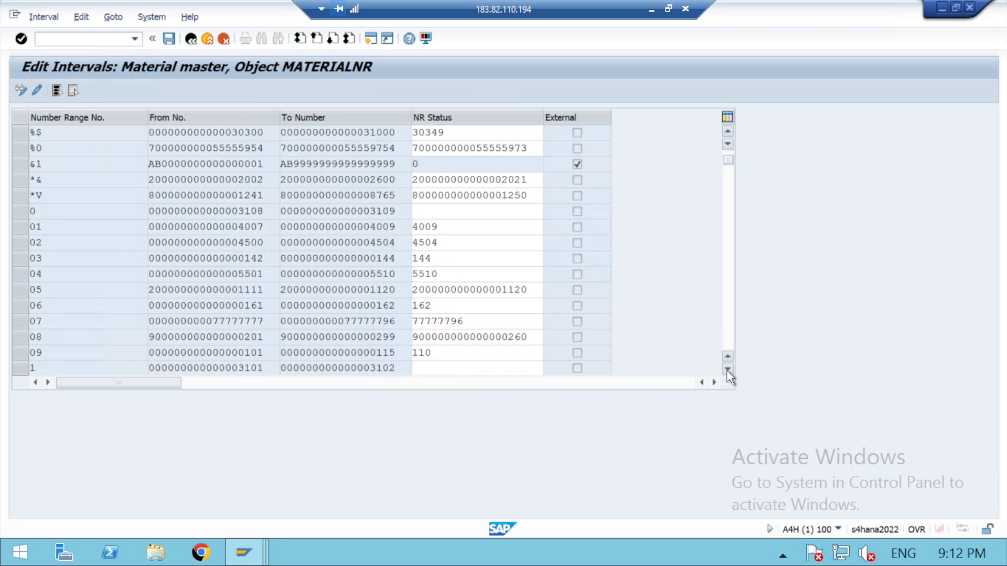
left_click(726, 370)
left_click(727, 370)
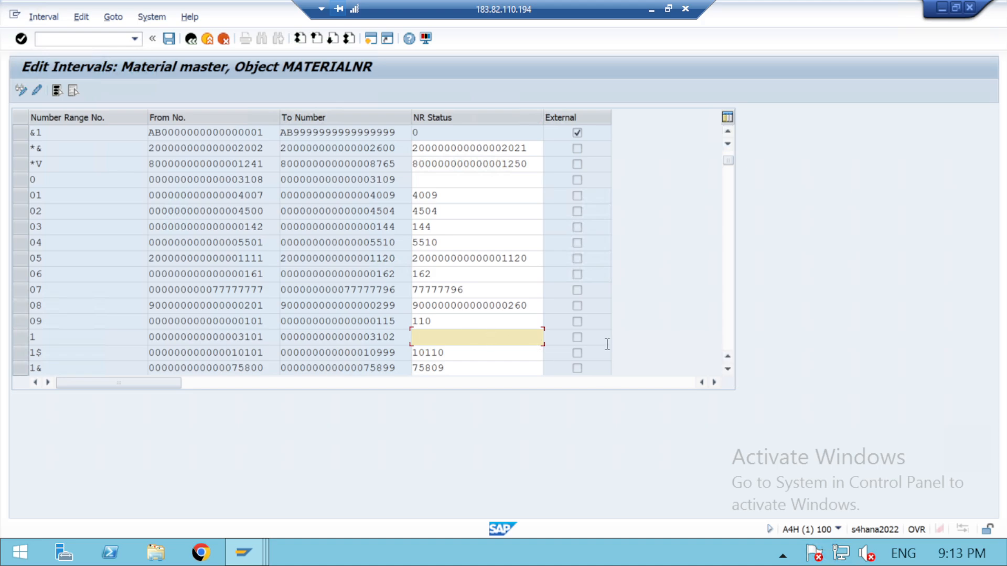
left_click(728, 370)
left_click(727, 370)
left_click(728, 370)
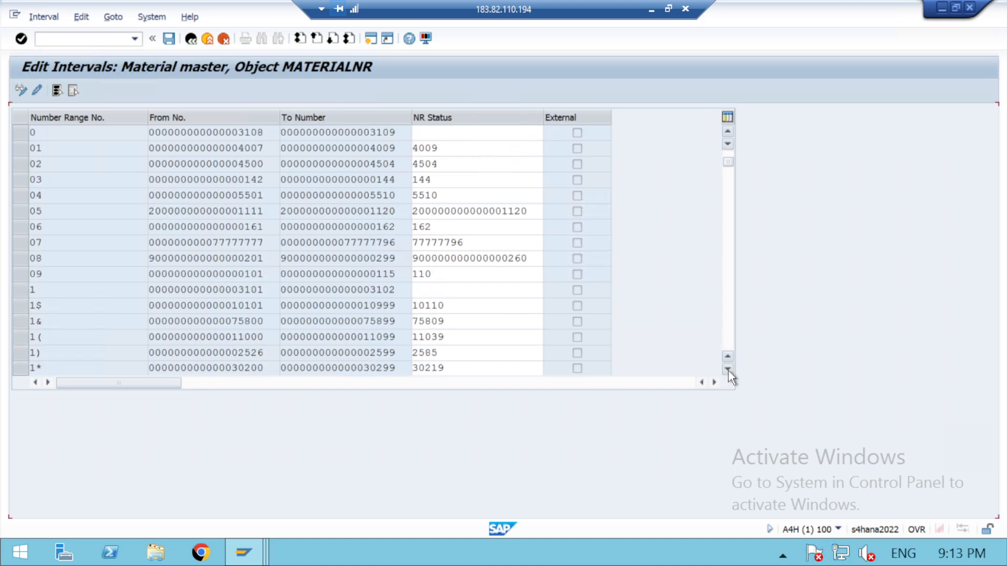
left_click(727, 369)
left_click(728, 370)
left_click(728, 369)
left_click(728, 370)
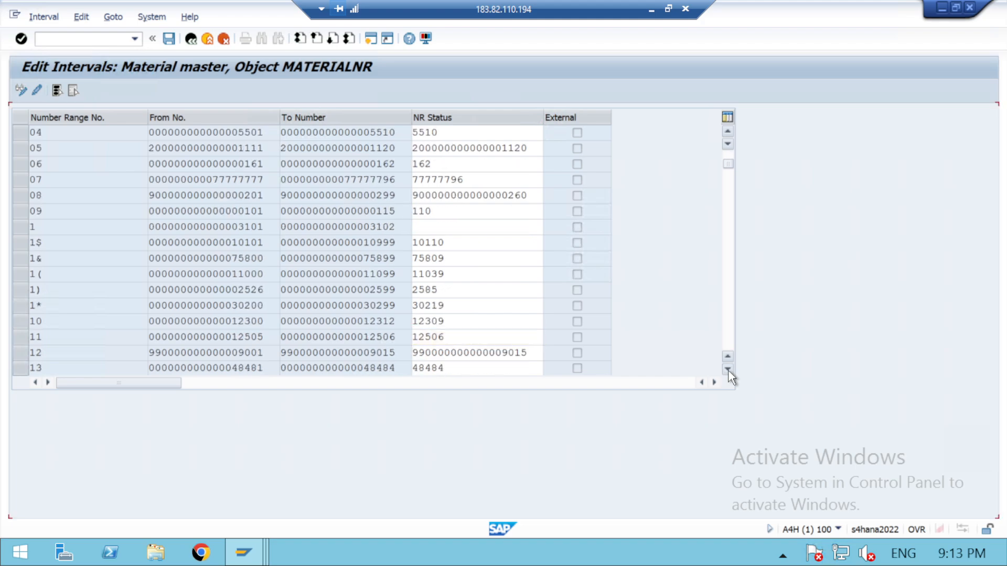
left_click(727, 370)
left_click(727, 370)
left_click(728, 370)
left_click(728, 370)
left_click(728, 370)
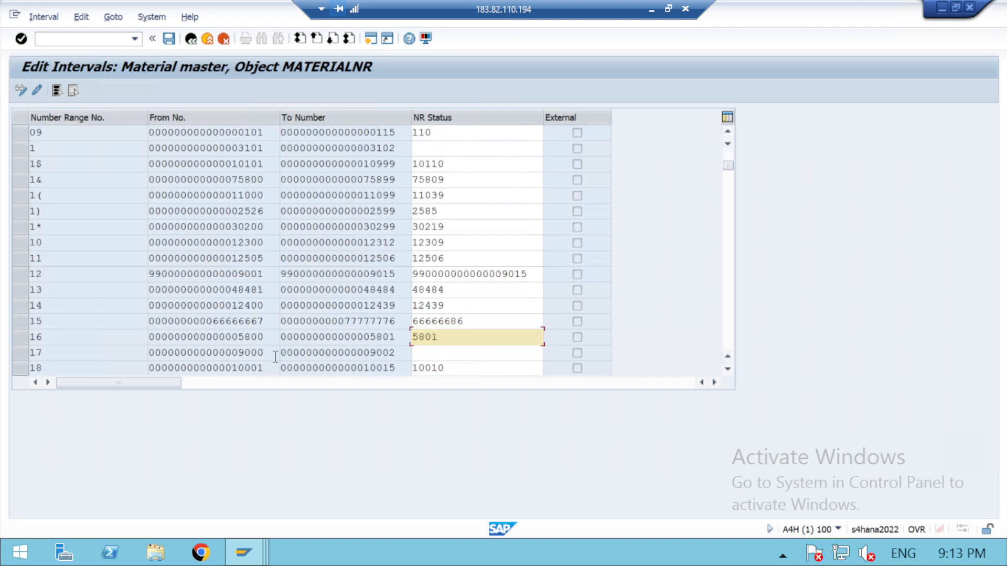
left_click(727, 369)
left_click(727, 370)
left_click(728, 369)
left_click(727, 370)
left_click(727, 369)
left_click(727, 370)
left_click(728, 369)
left_click(727, 370)
left_click(728, 369)
left_click(728, 369)
left_click(727, 370)
left_click(727, 370)
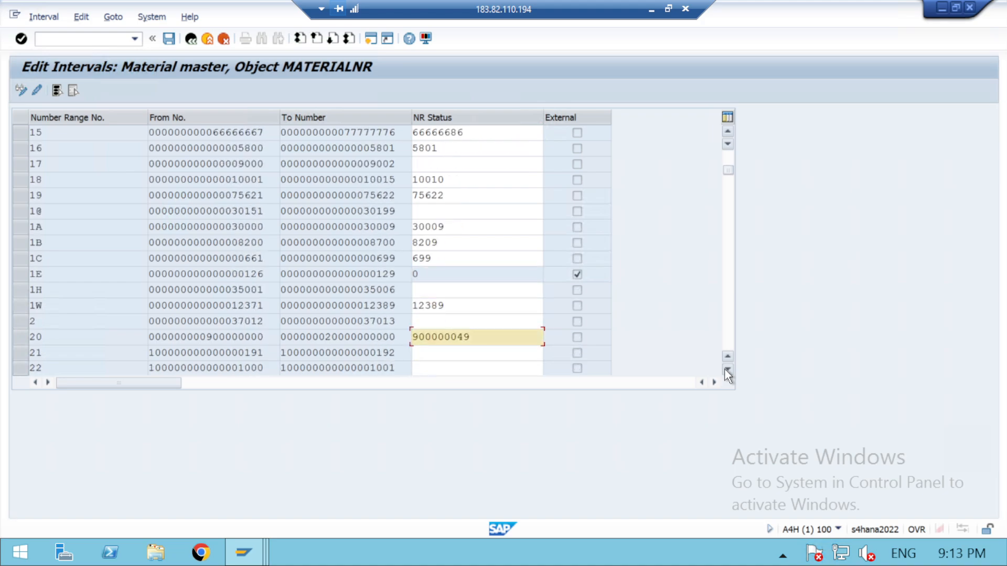
left_click(728, 369)
left_click(728, 369)
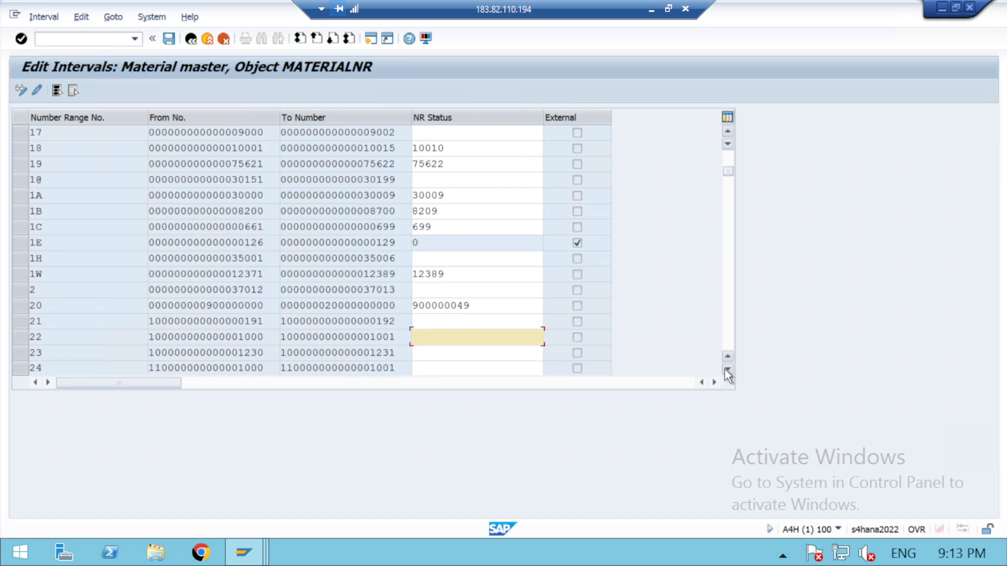
left_click(728, 370)
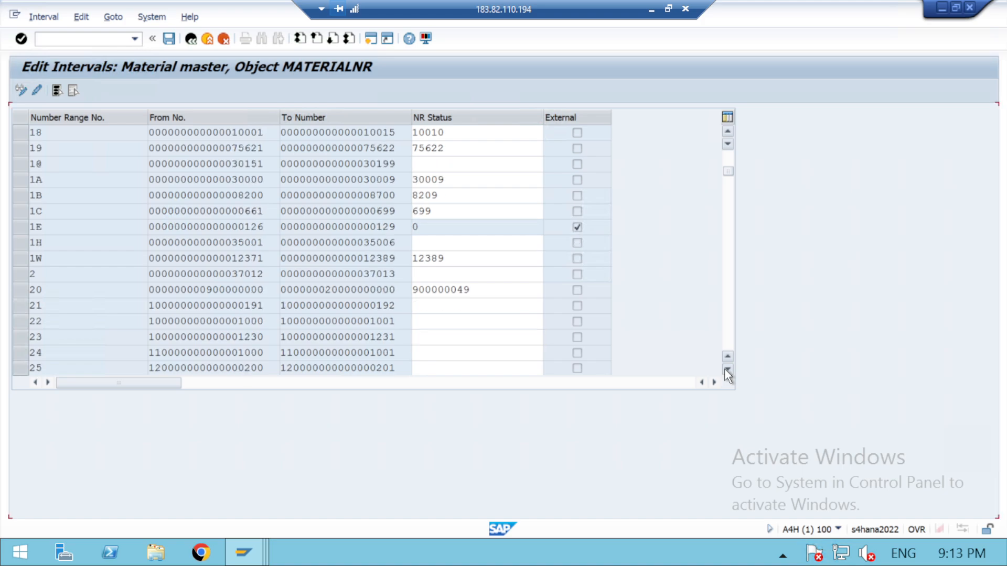
left_click(727, 369)
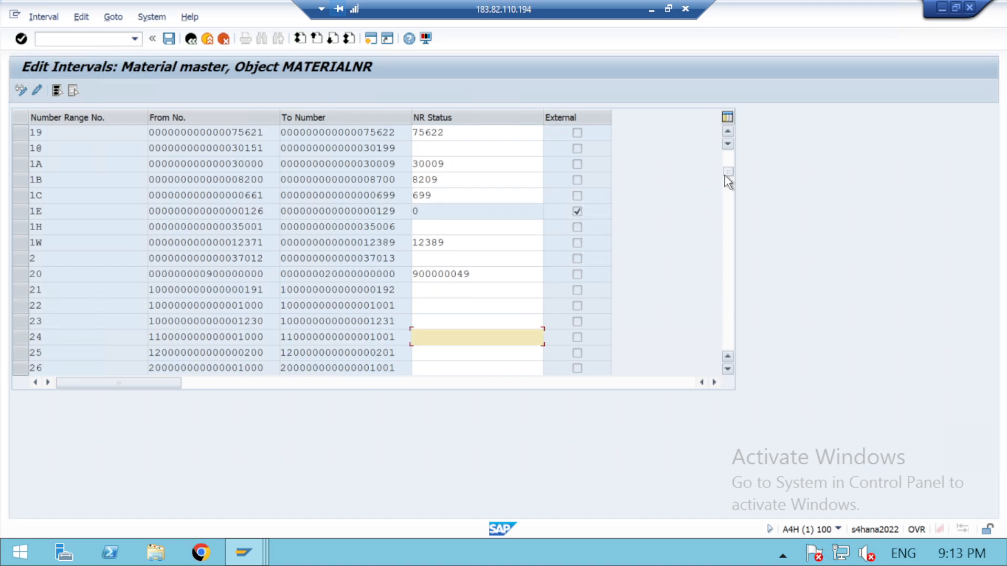
Examine the limits, NR Status and External settings of the existing MATERIALNR intervals from #1 through 87.
left_click_drag(729, 181, 724, 140)
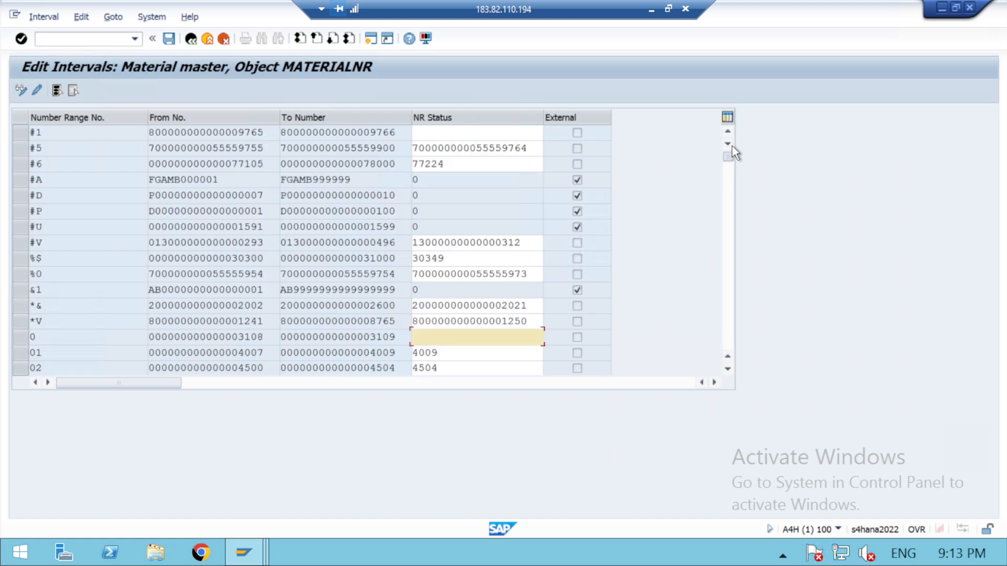
left_click(452, 136)
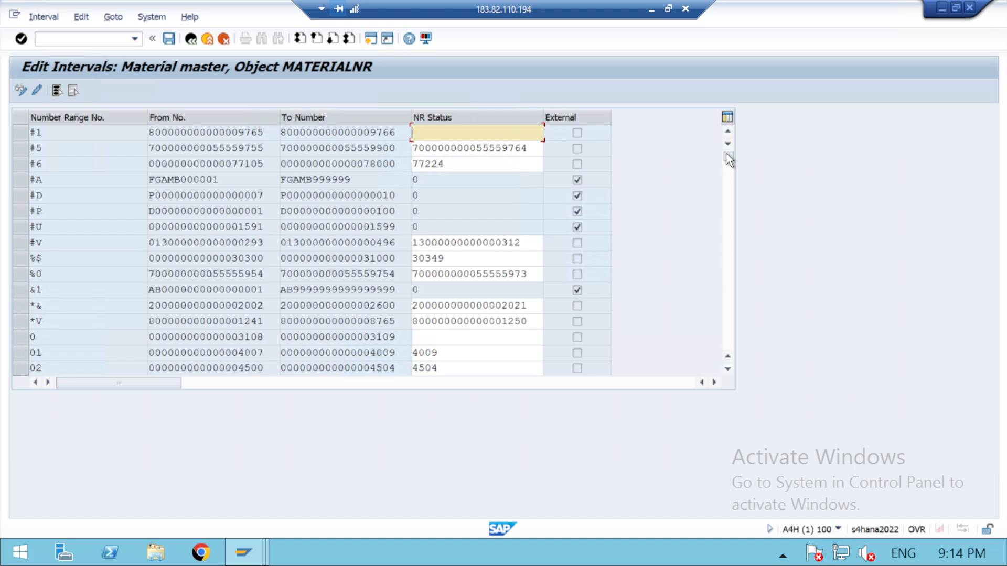
scroll(728, 164, "down", 3)
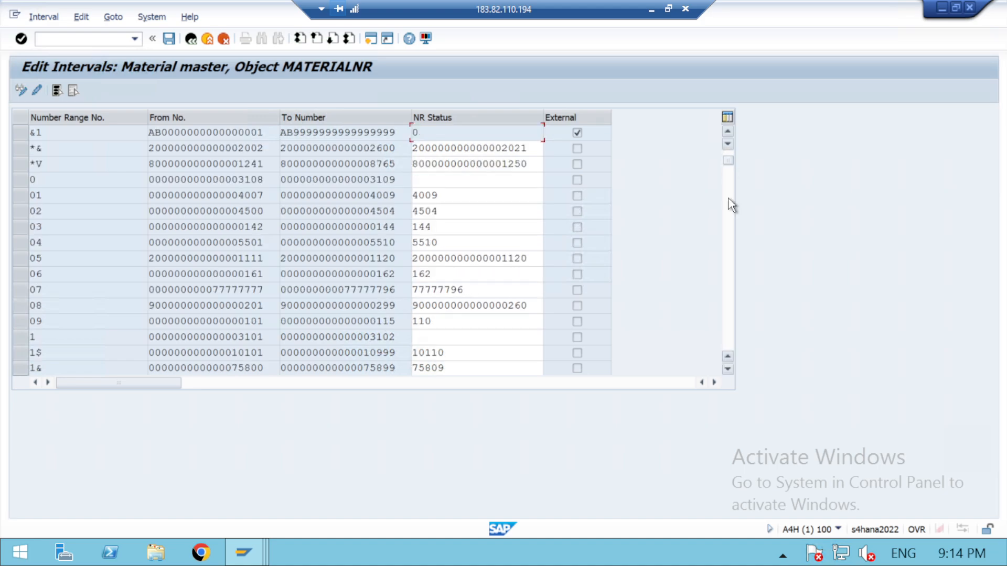
scroll(729, 372, "down", 2)
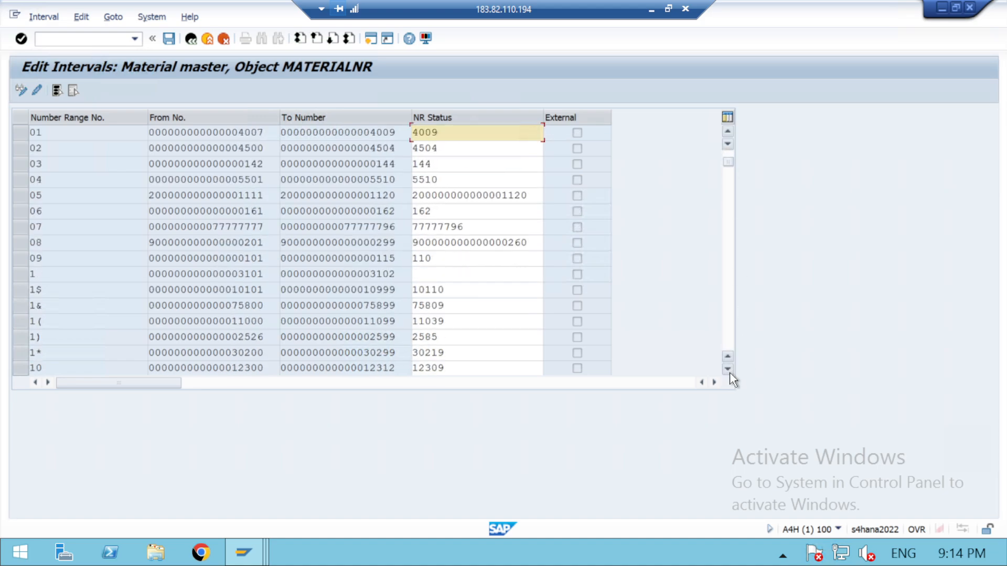
scroll(729, 373, "down", 2)
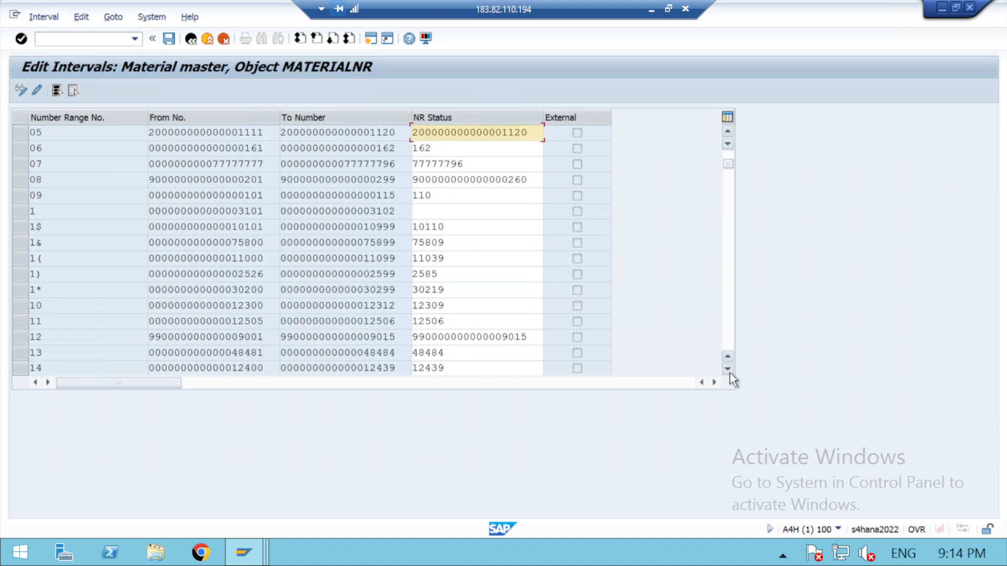
scroll(729, 372, "down", 3)
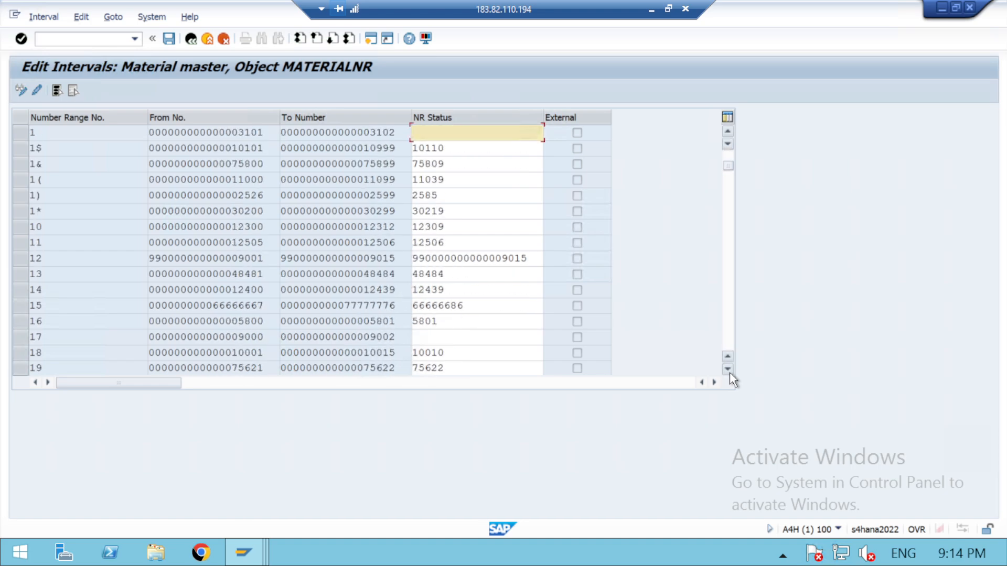
scroll(729, 372, "down", 2)
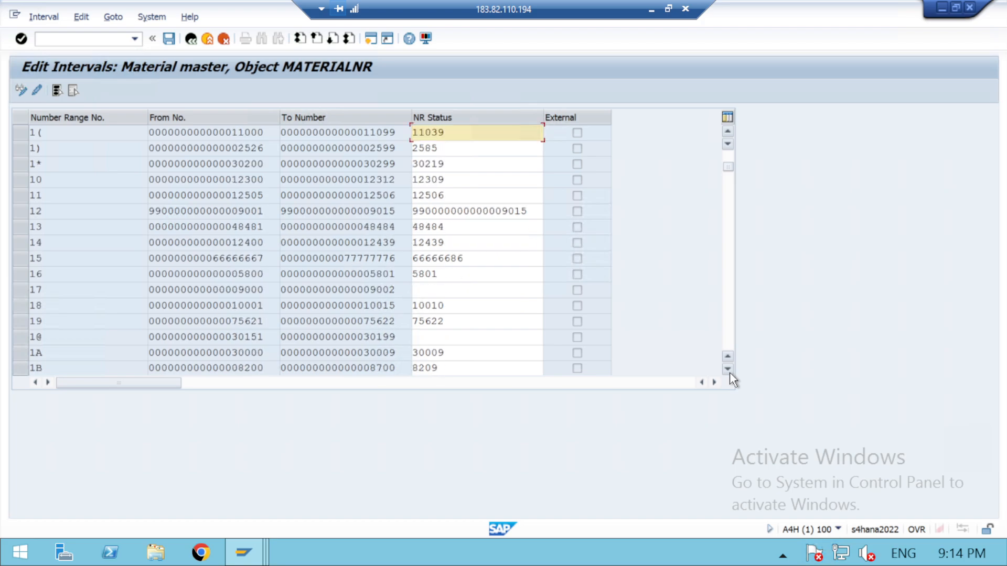
scroll(729, 372, "down", 2)
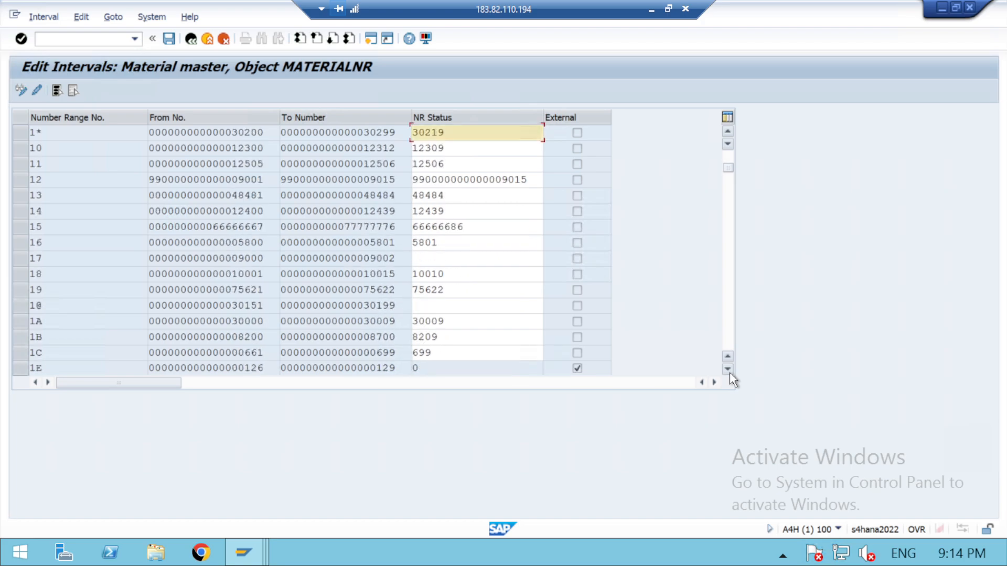
scroll(729, 373, "down", 3)
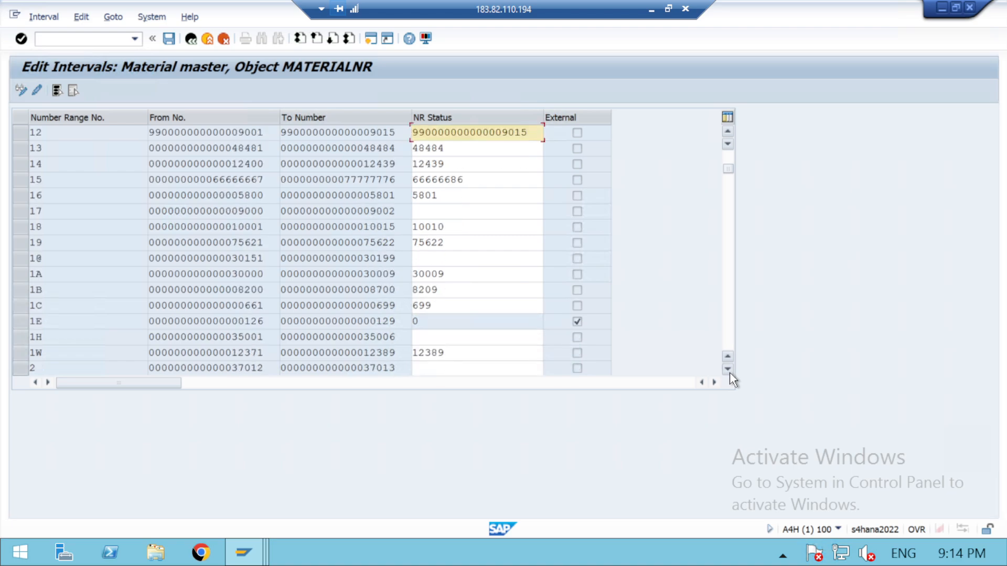
scroll(729, 372, "down", 3)
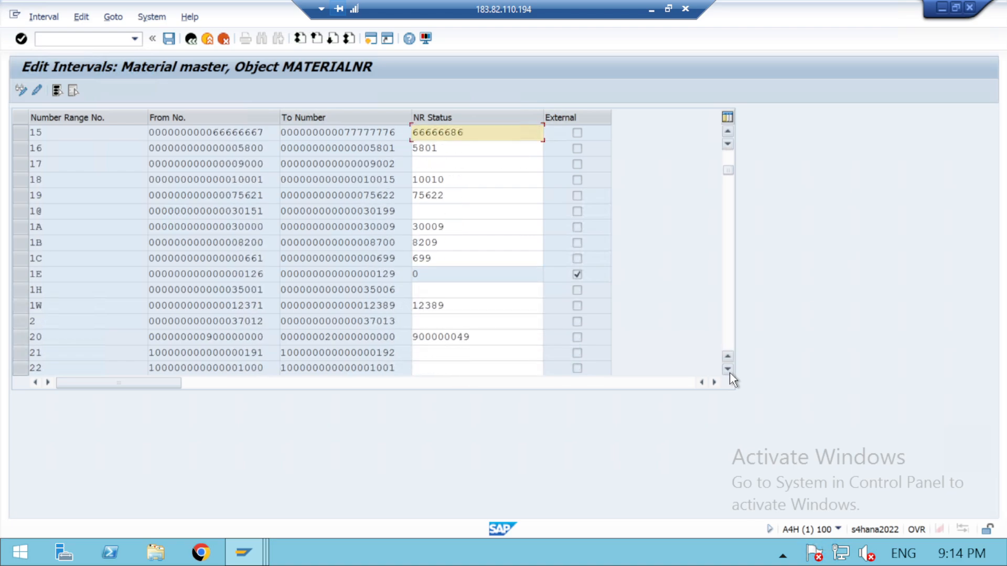
scroll(729, 372, "down", 2)
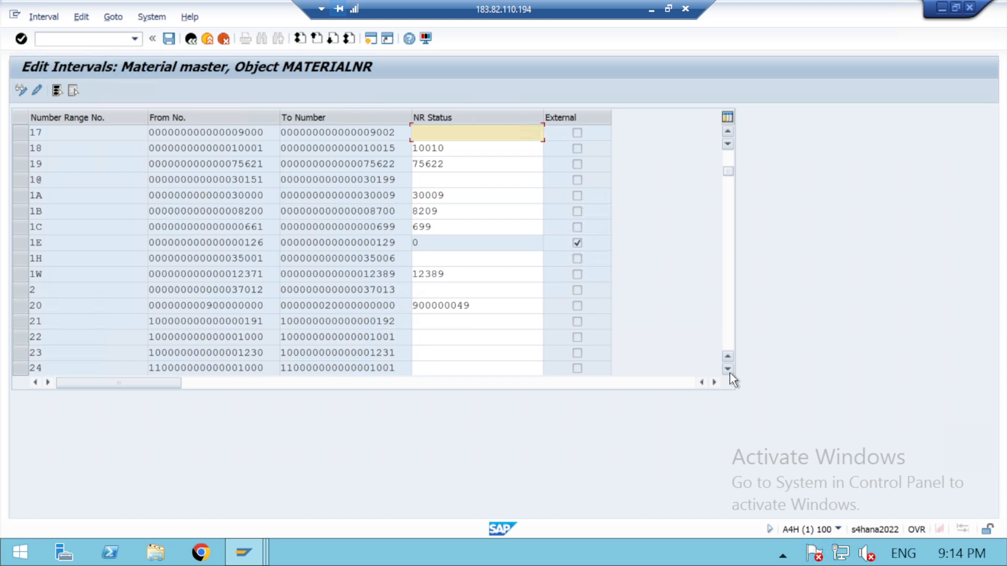
scroll(729, 372, "down", 4)
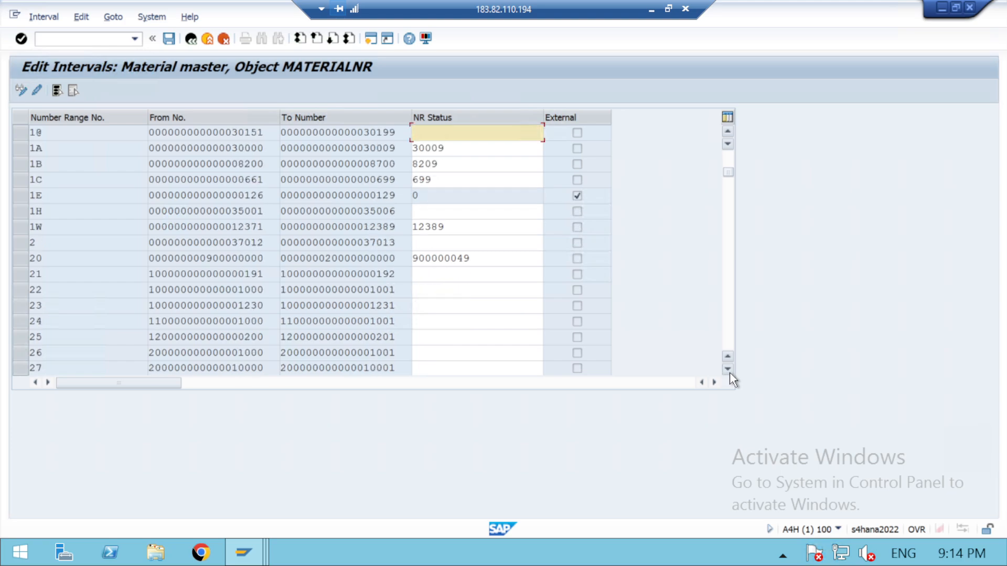
scroll(729, 372, "down", 8)
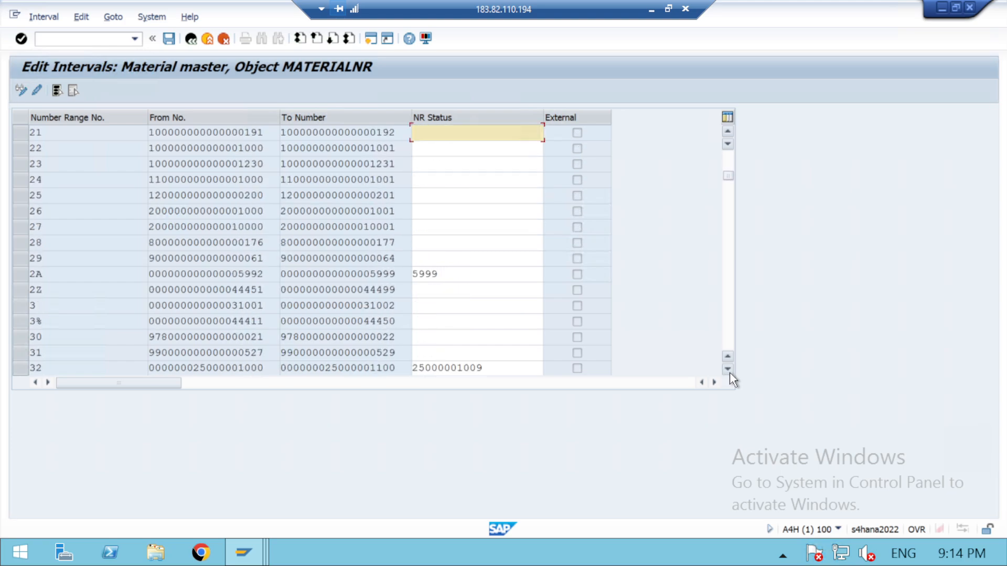
scroll(729, 372, "down", 6)
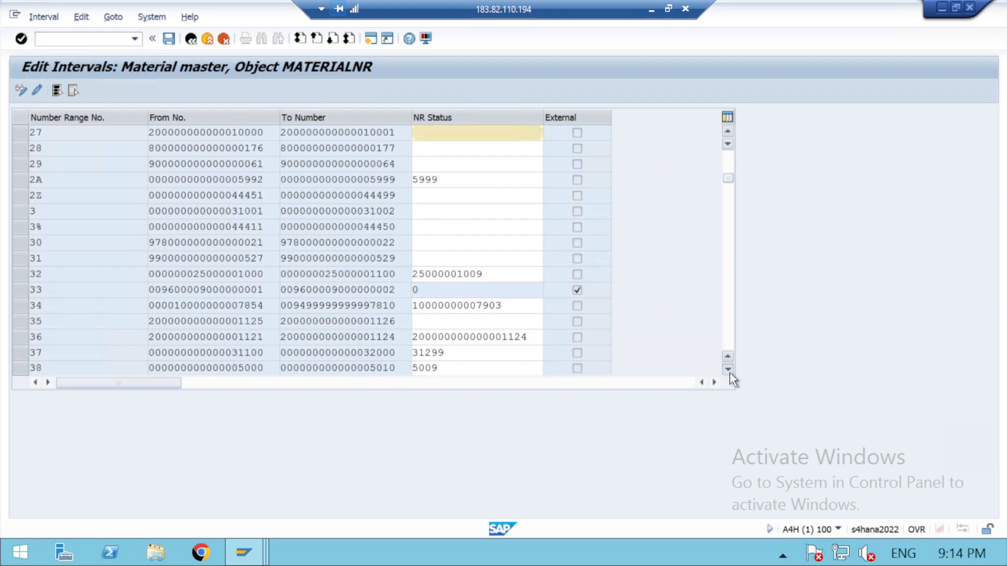
scroll(729, 372, "down", 5)
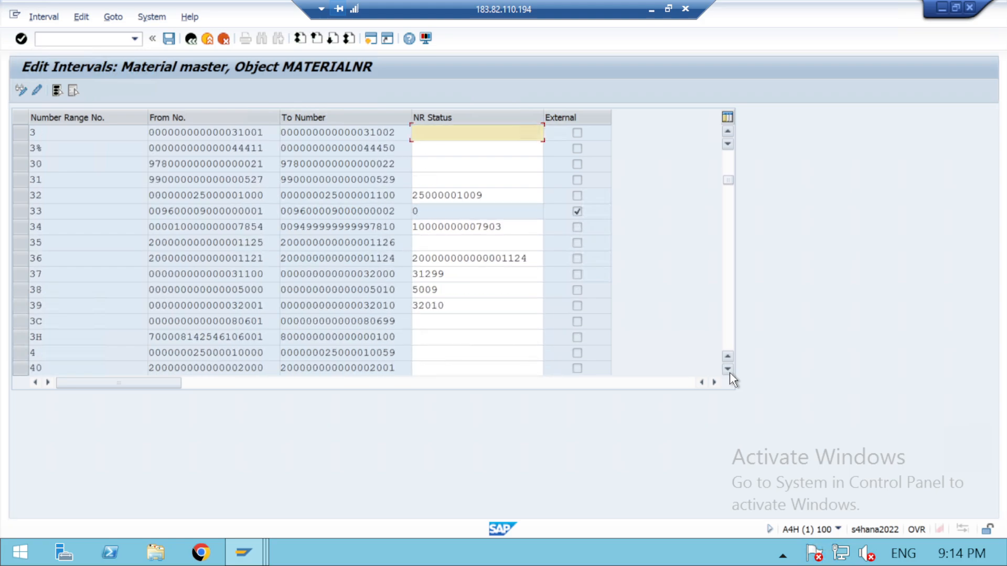
scroll(730, 373, "down", 7)
scroll(729, 373, "down", 8)
scroll(729, 373, "down", 6)
scroll(730, 374, "down", 9)
scroll(729, 372, "down", 6)
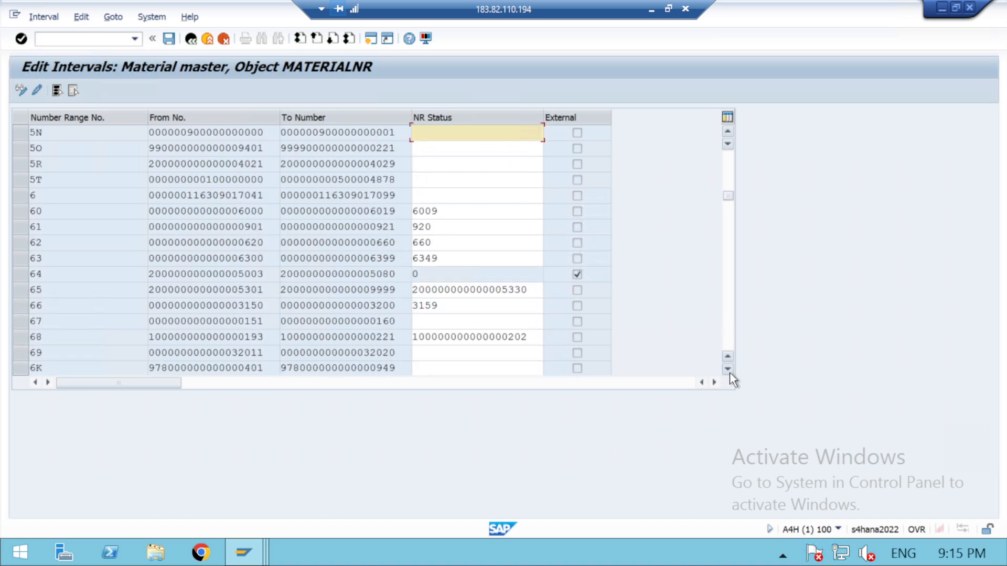
scroll(730, 373, "down", 6)
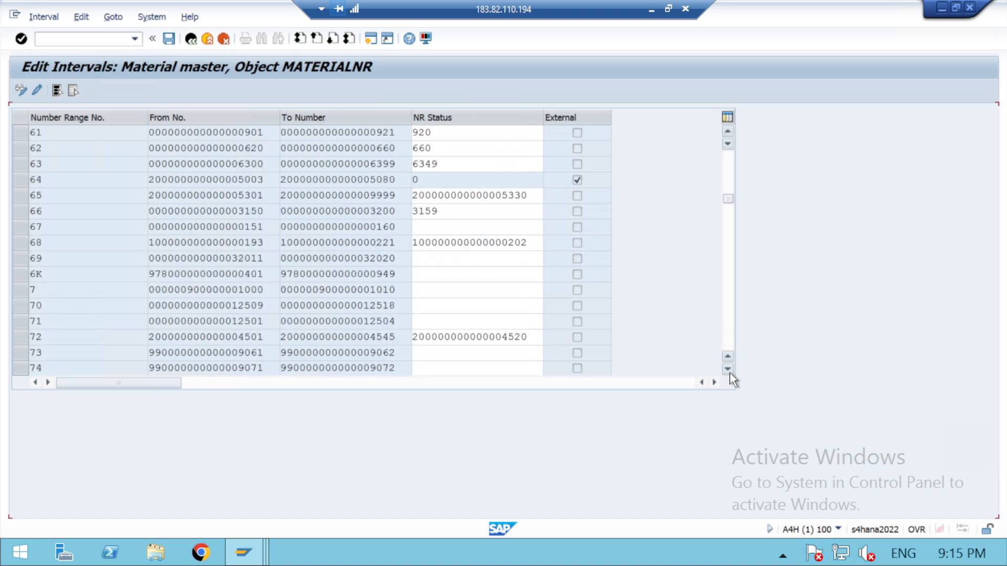
scroll(729, 372, "down", 6)
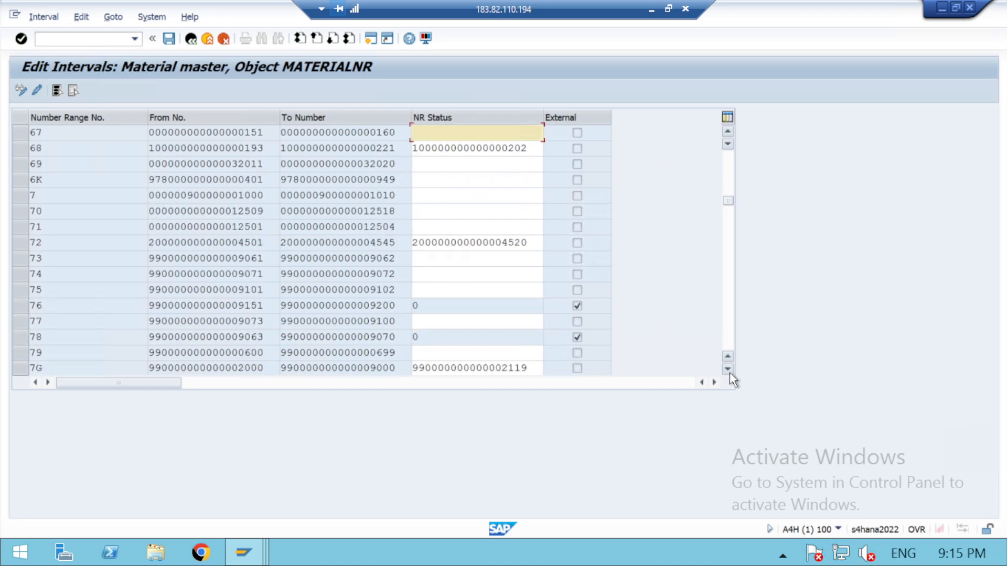
left_click(729, 372)
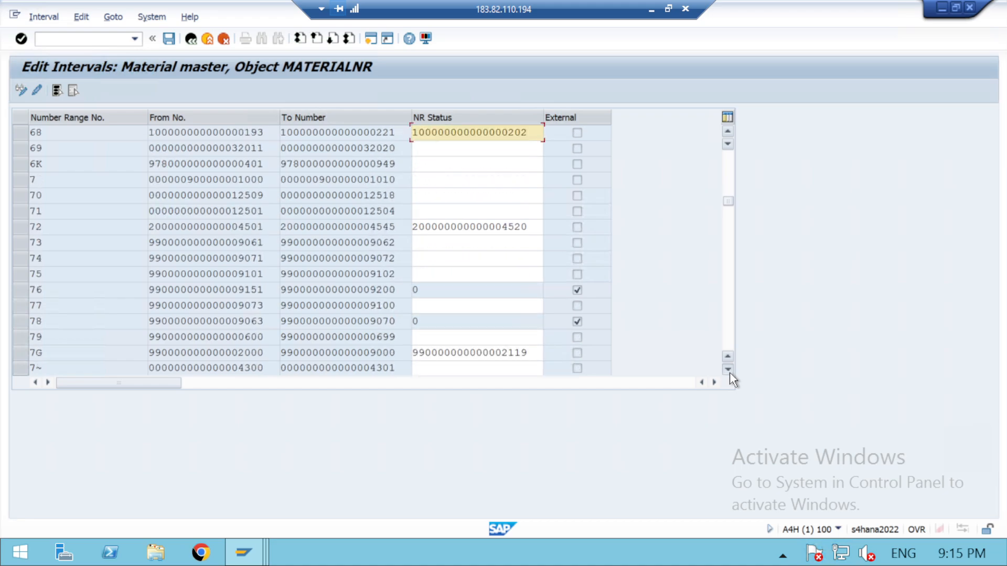
scroll(728, 373, "down", 7)
scroll(729, 372, "down", 2)
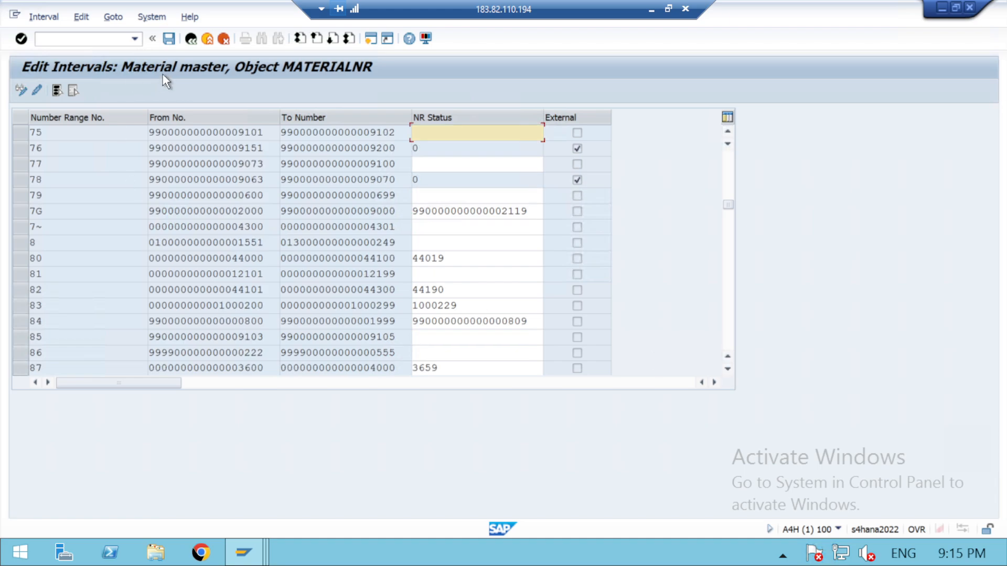
Leave the number range status, open group maintenance for MATERIALNR and start a new group named AMB2 FINISH GOOD.
left_click(191, 39)
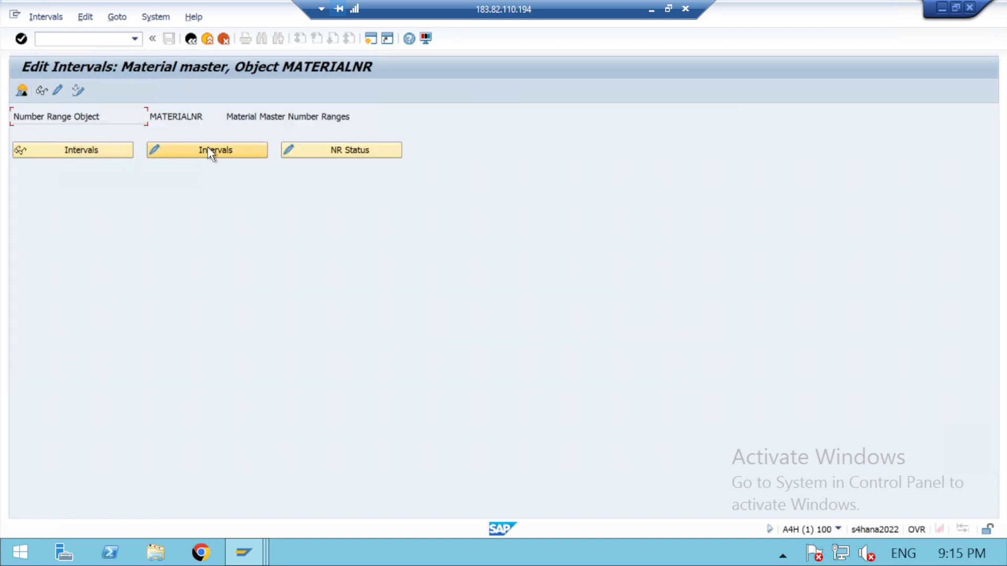
left_click(57, 90)
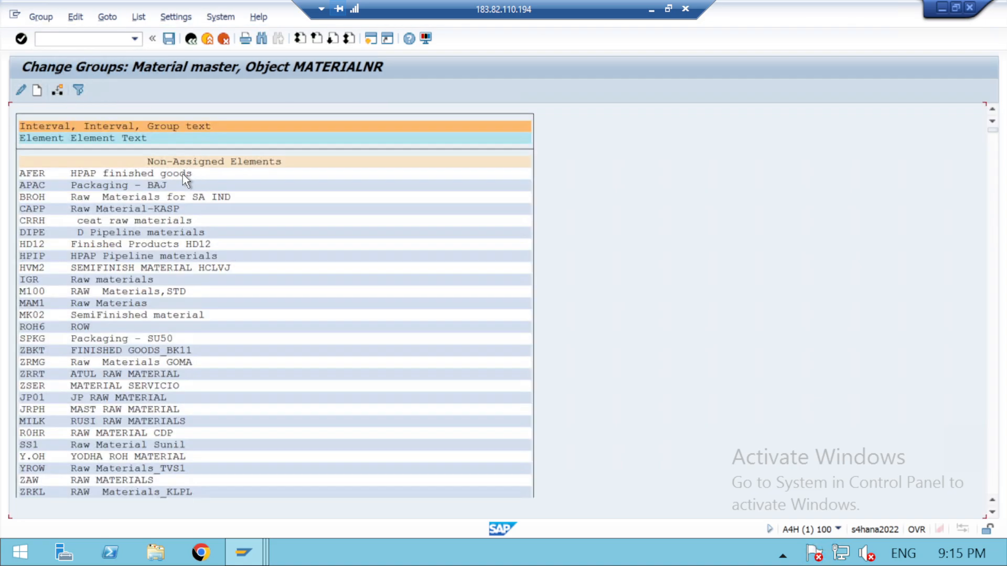
left_click(38, 91)
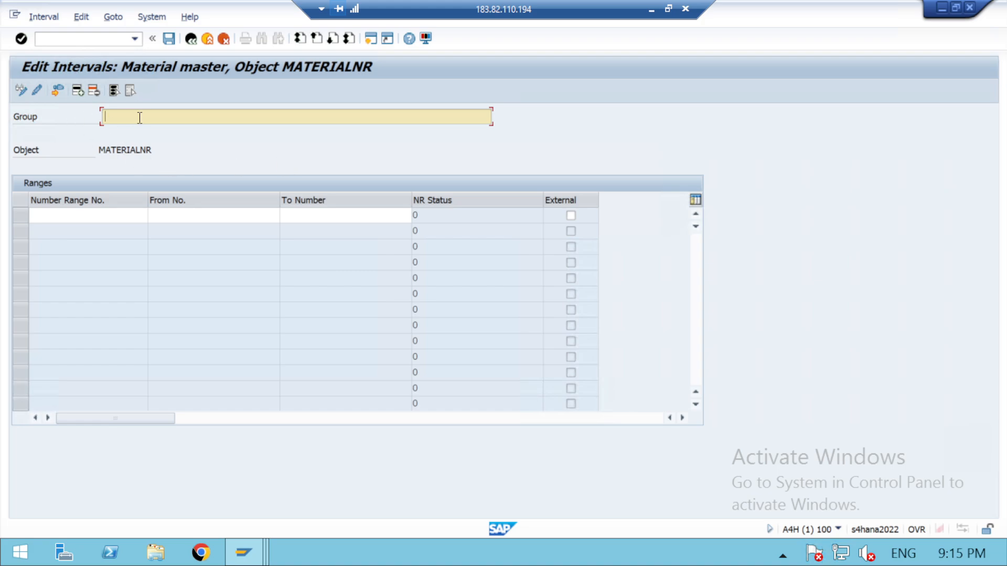
type("AMB 2 FINISH GOOD")
Look up free intervals for the AMB2 FINISH GOOD group and dismiss the information messages.
left_click(58, 92)
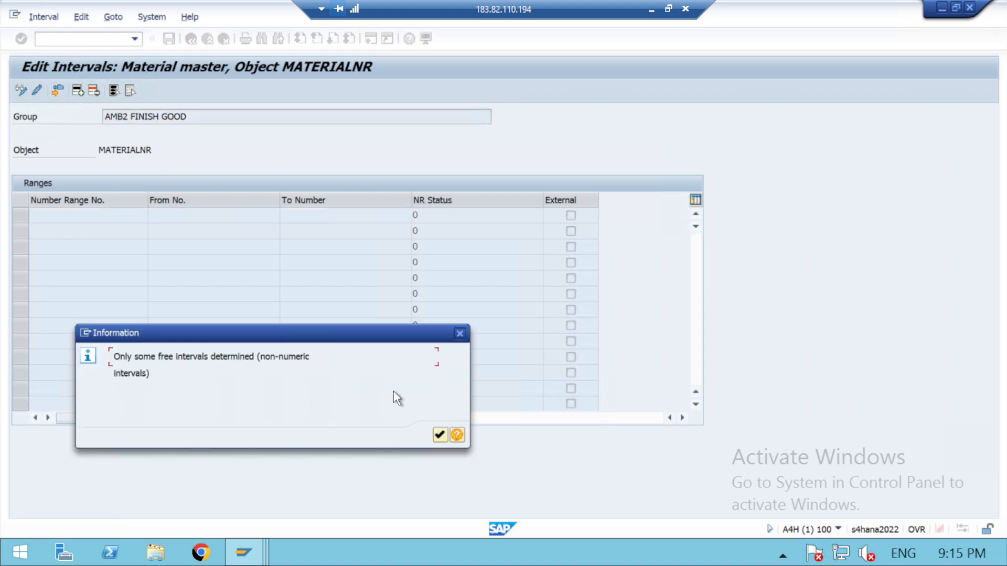
left_click(440, 435)
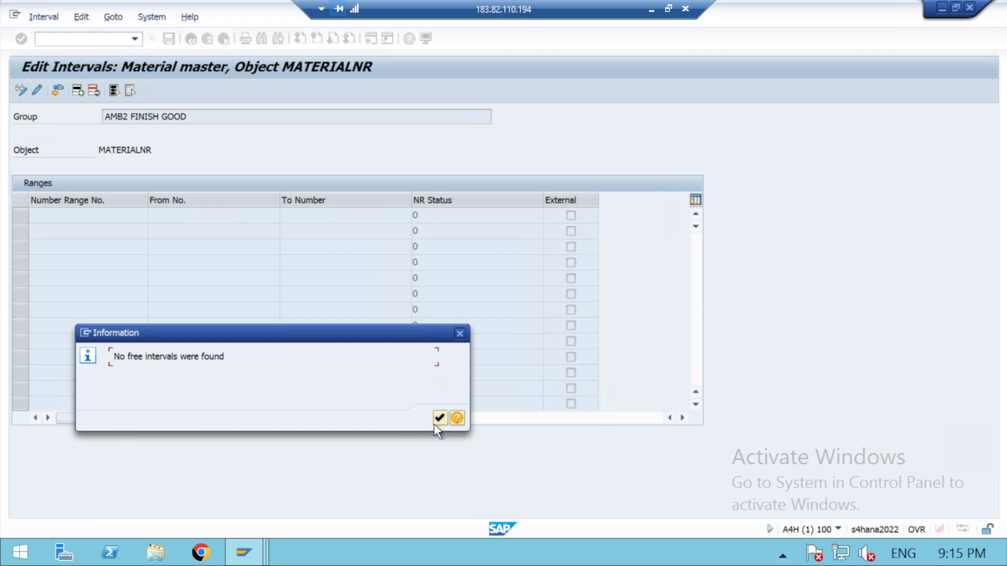
left_click(439, 418)
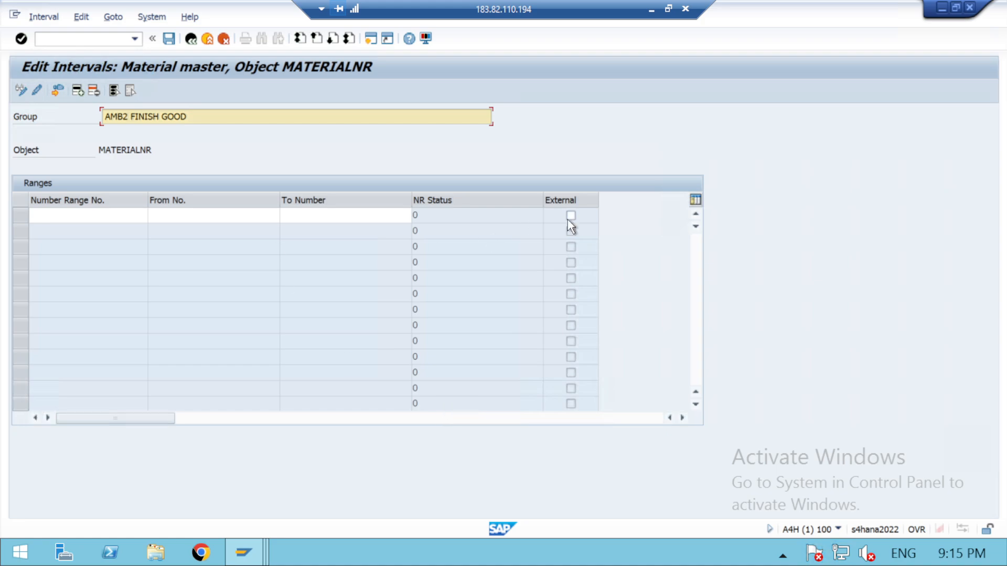
Set the Number Range No. of the AMB2 FINISH GOOD group's first interval to #B.
left_click(132, 216)
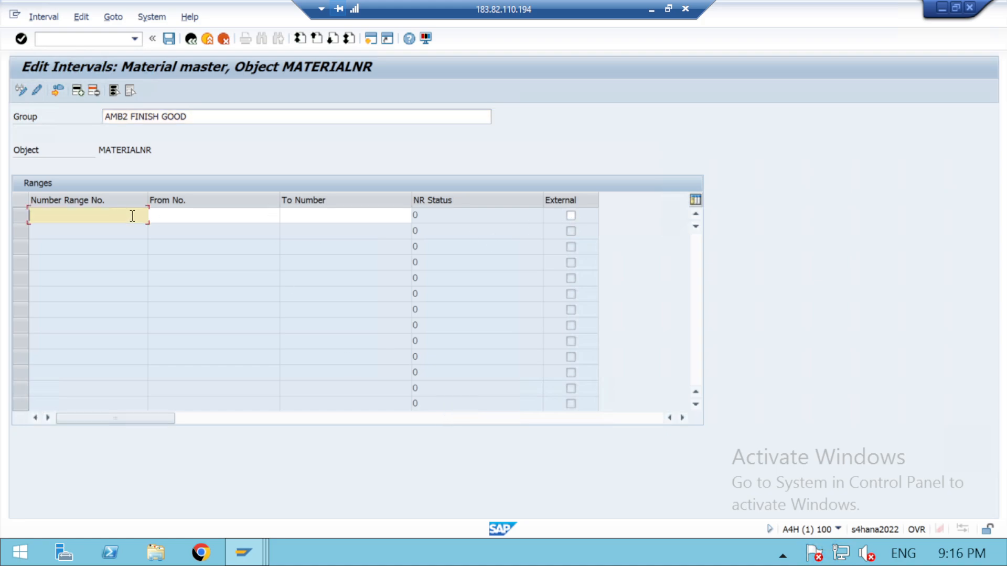
type("FG")
key("BackSpace")
key("BackSpace")
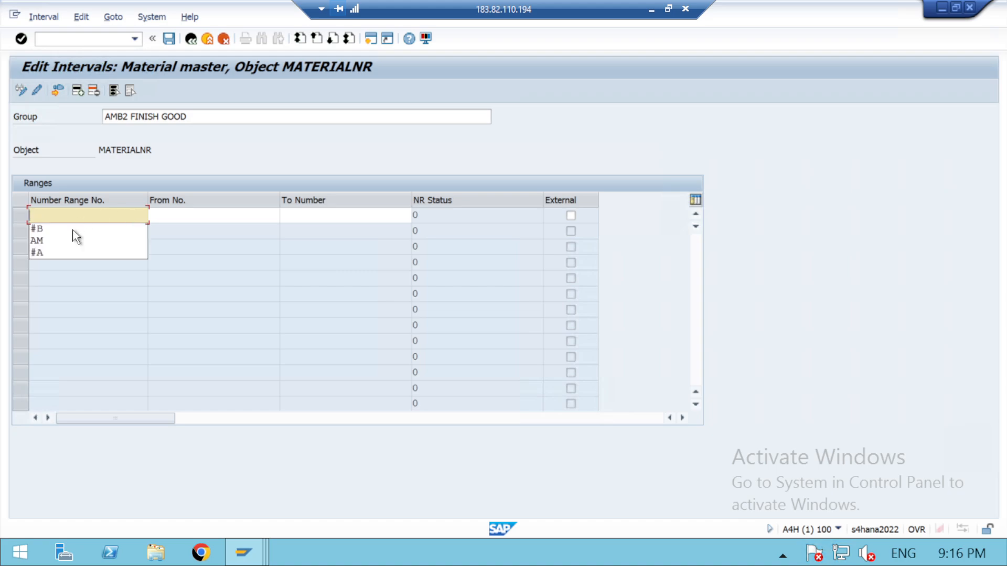
left_click(56, 229)
Set the From No. of interval #B to FGA0001.
left_click(202, 211)
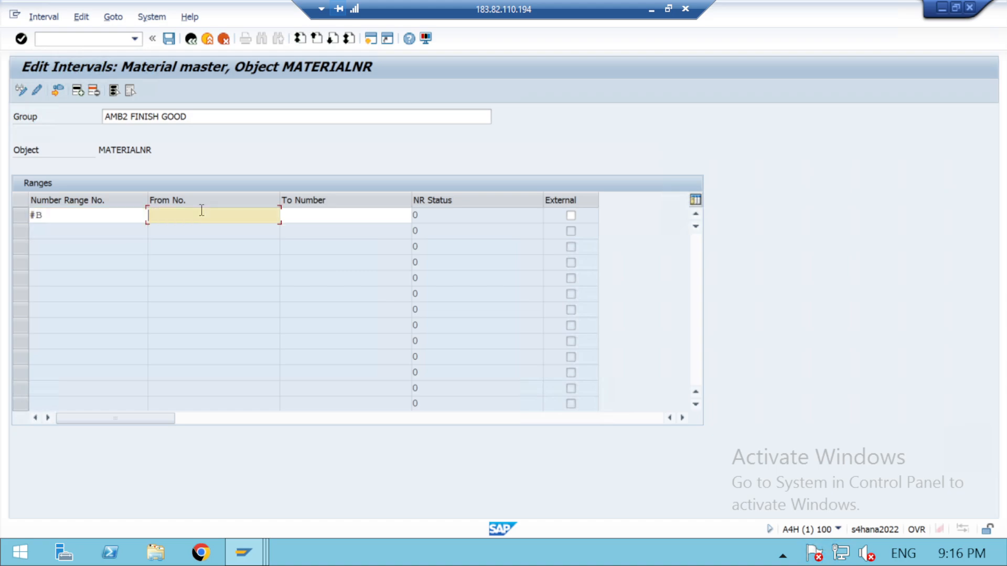
type("FG")
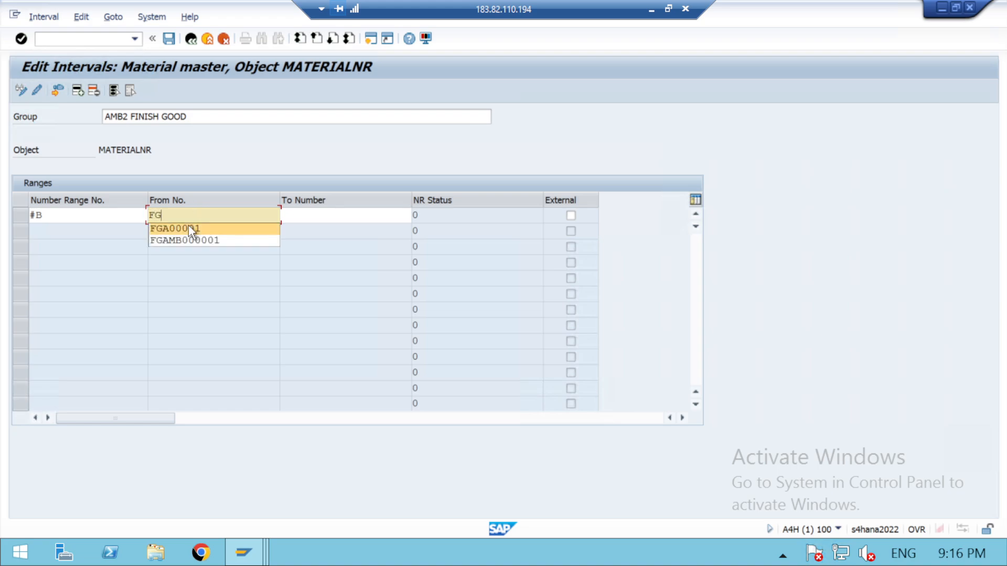
left_click(191, 229)
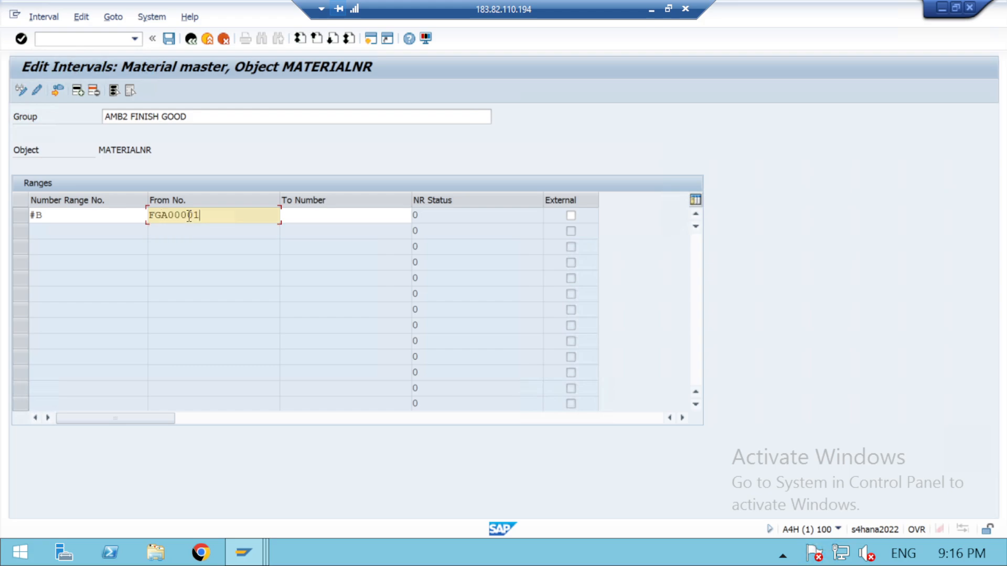
left_click(188, 216)
key("BackSpace")
Set the To Number of interval #B to FGA9999, and mark the interval as External.
left_click(310, 212)
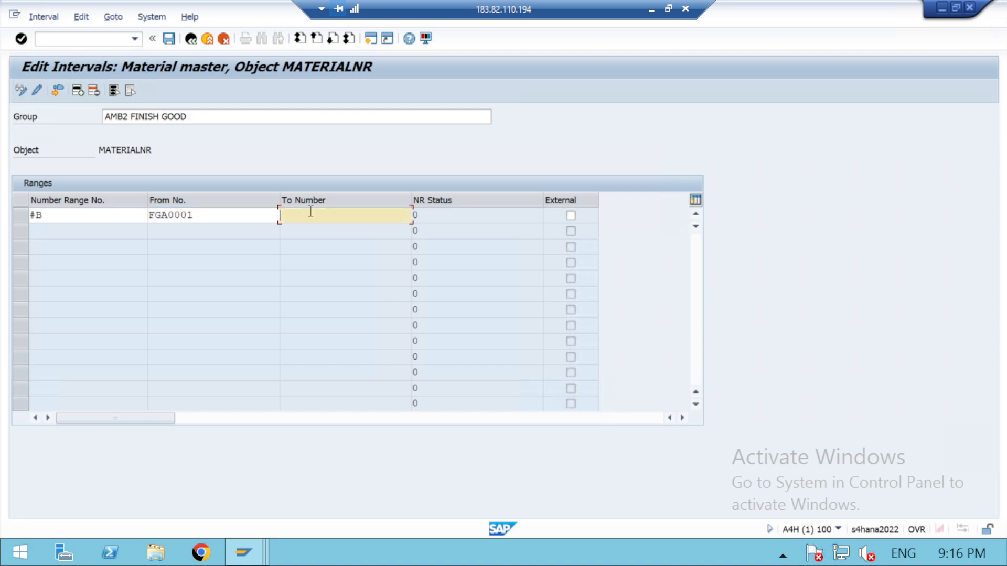
type("FGA99")
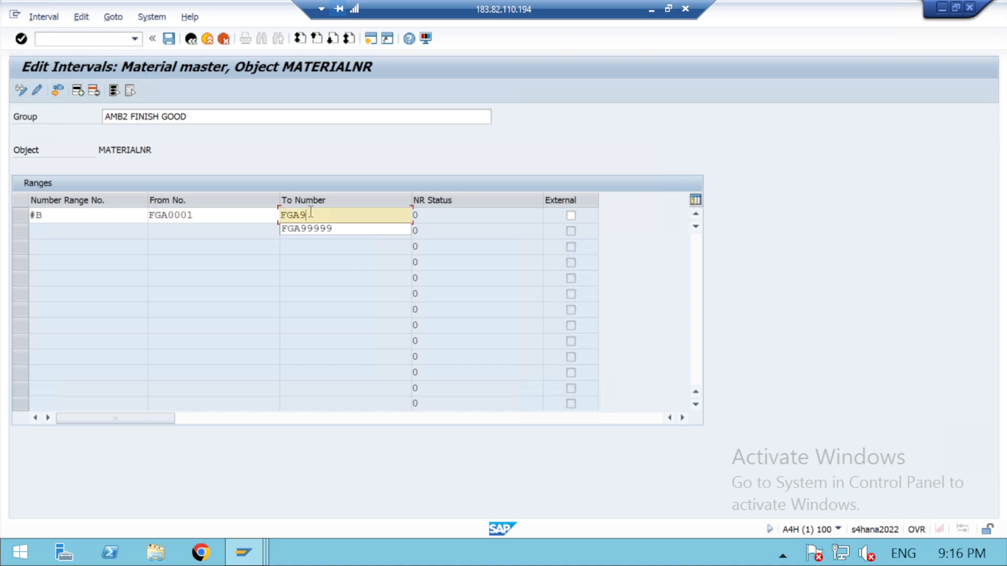
type("99")
left_click(571, 216)
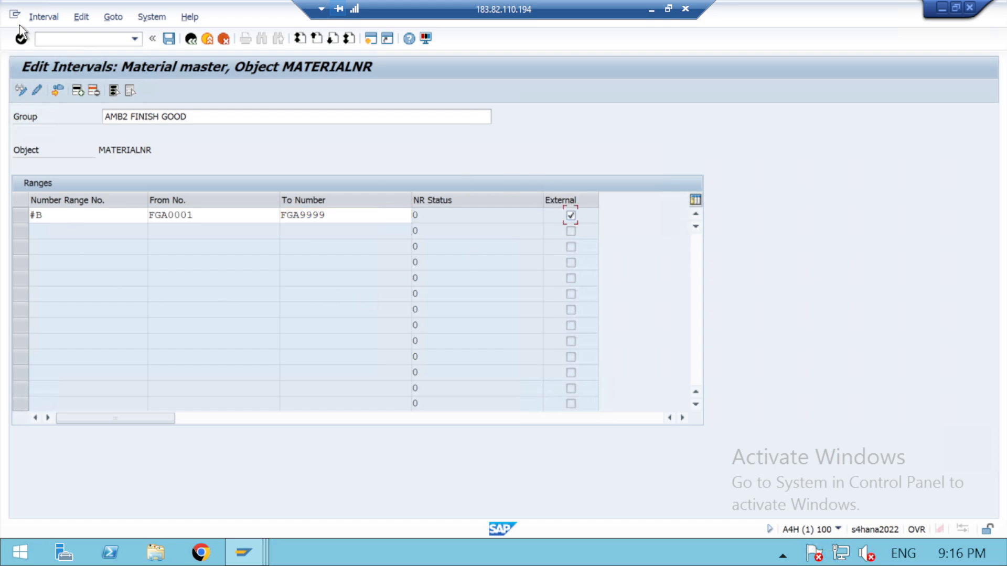
left_click(21, 39)
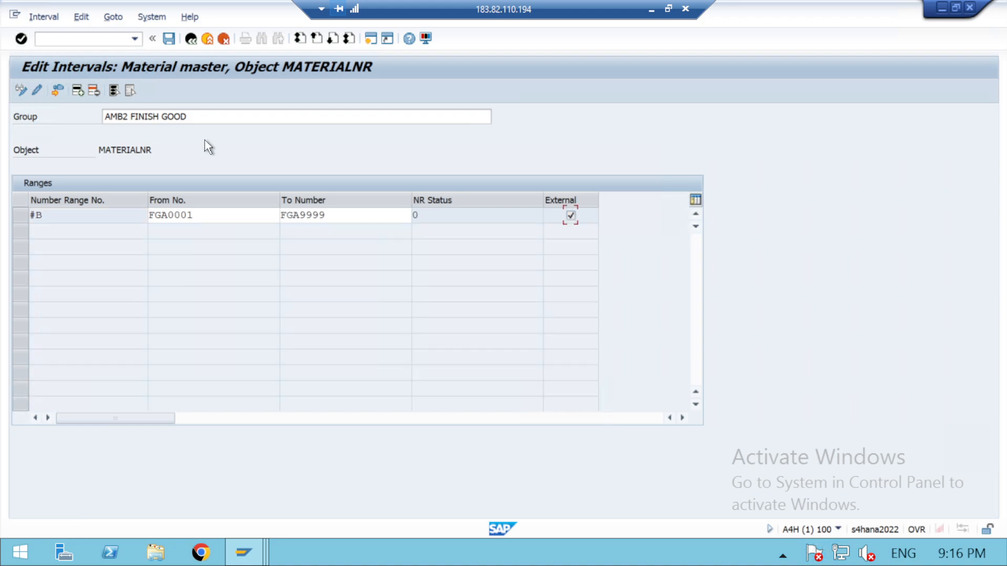
Save the number interval of the AMB2 FINISH GOOD group and confirm the dialog.
left_click(169, 38)
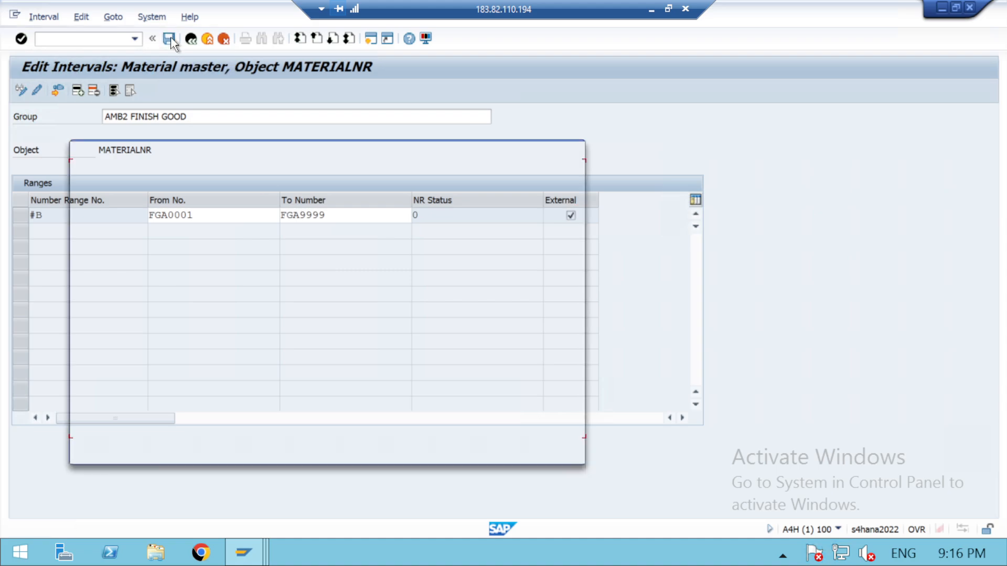
left_click(522, 452)
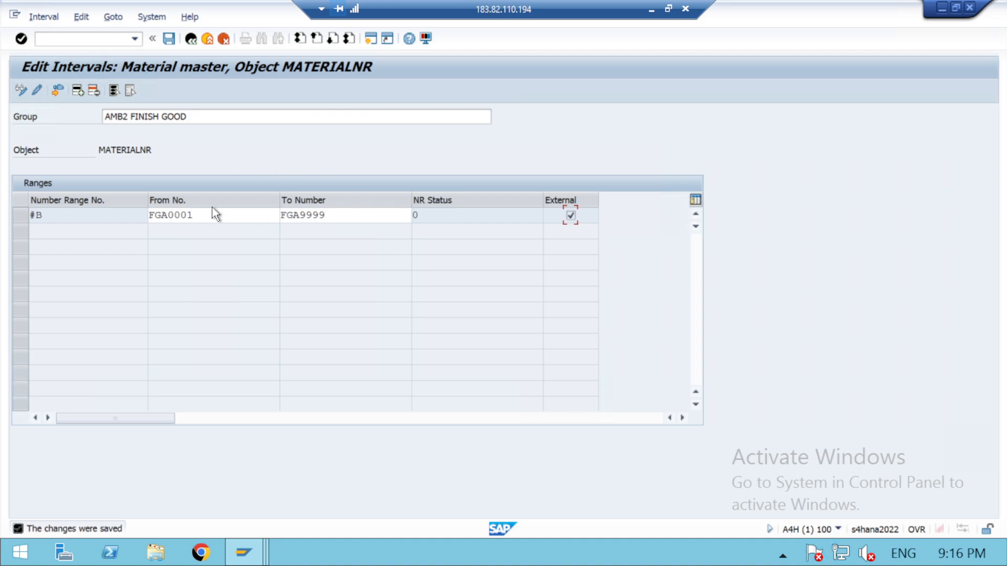
Switch to the Organisation Structure New workbook in Excel and extend the external entry in cell A54 to Ex-#A & #B.
left_click(650, 9)
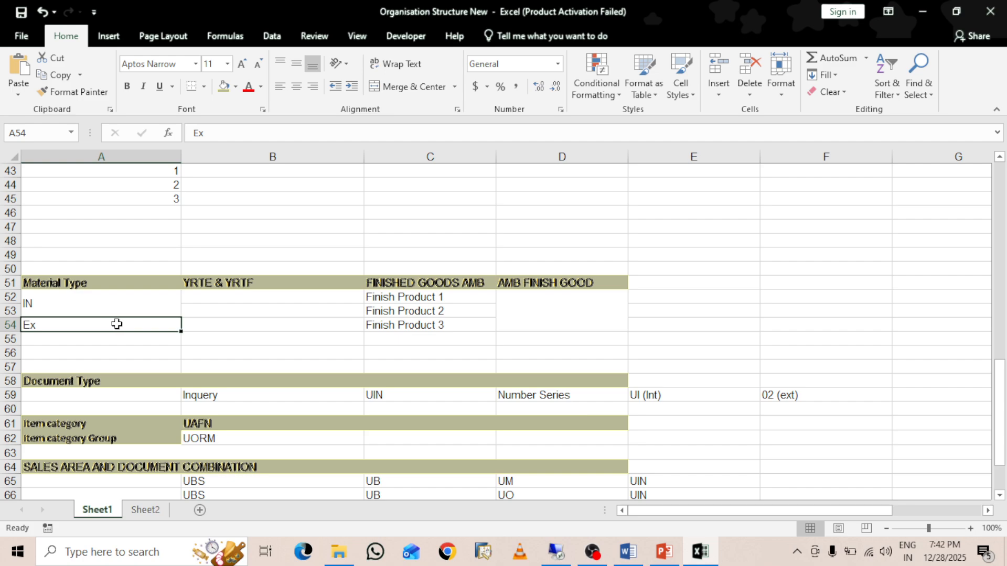
left_click(200, 325)
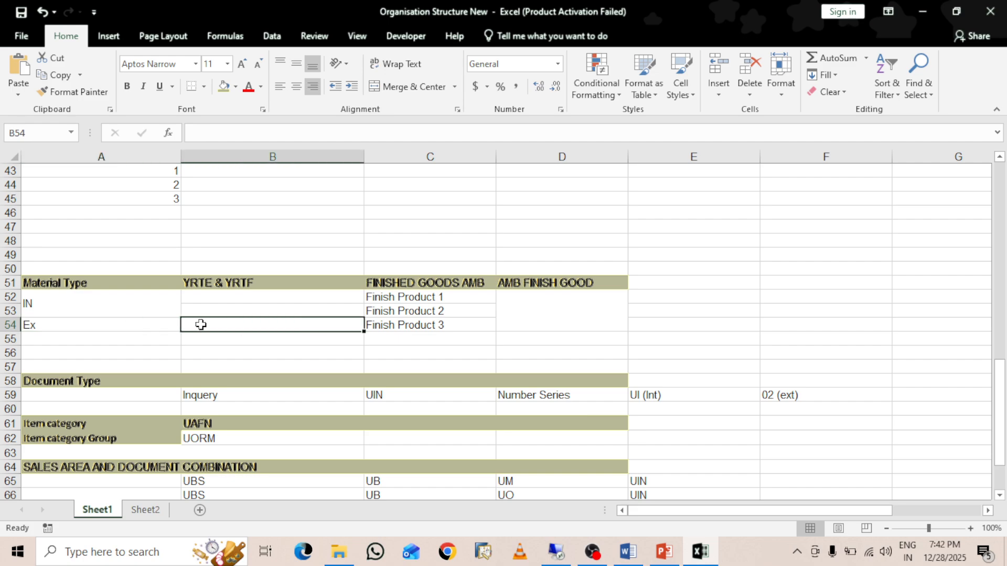
double_click(200, 326)
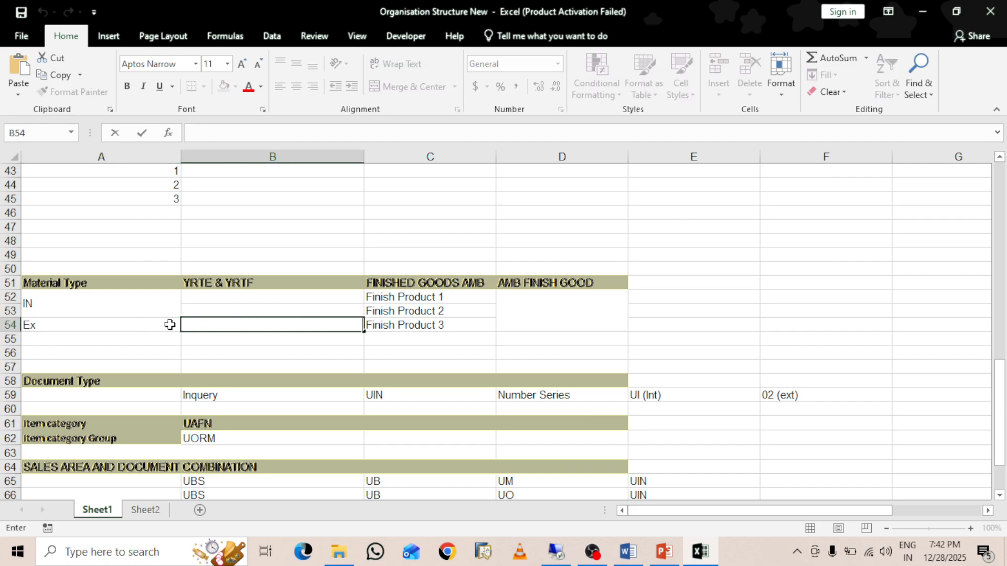
left_click(108, 321)
double_click(109, 321)
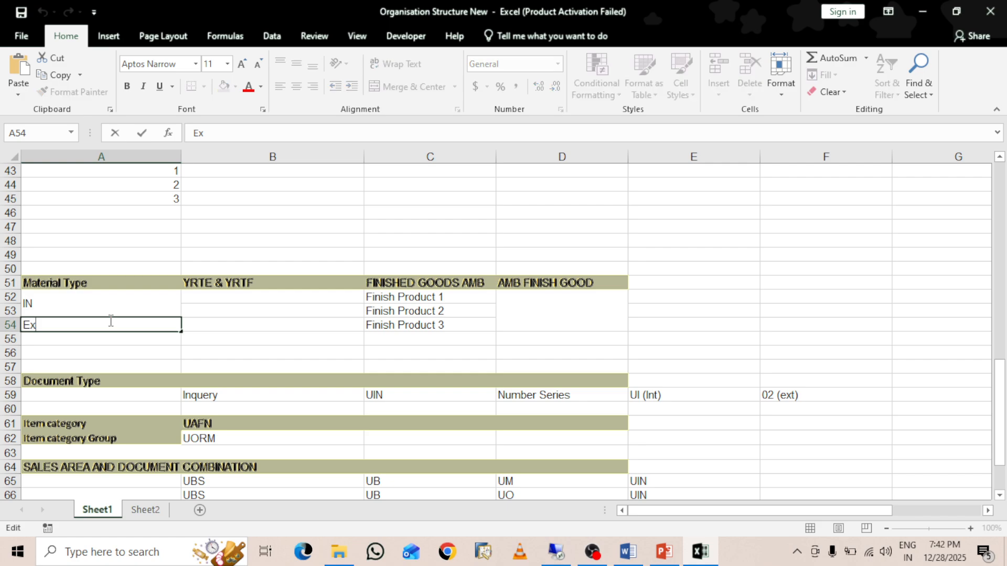
type("-#a")
key("BackSpace")
type("A & #B")
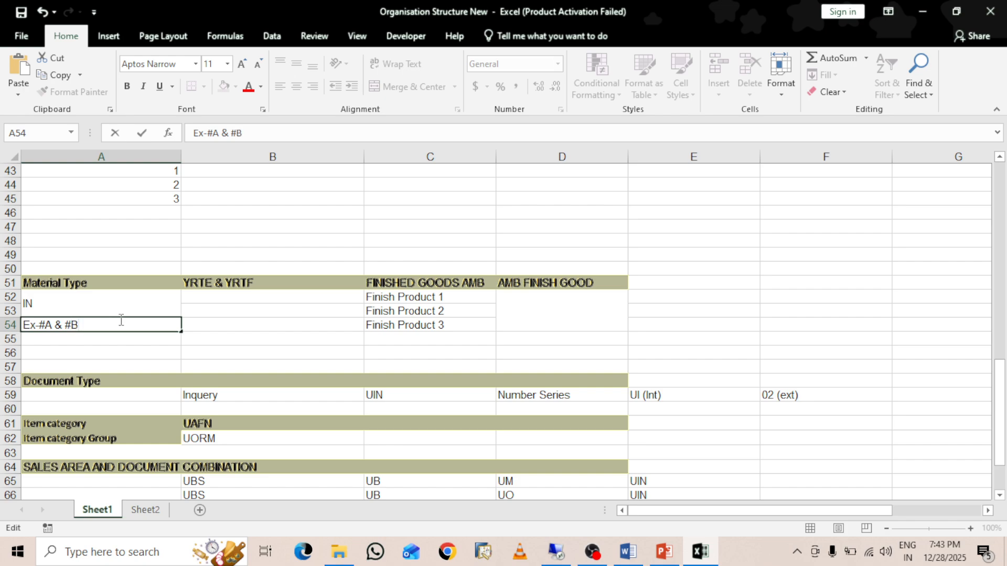
Enter FGAMB0000001/FGA0001 in cell B54 beside the external number ranges.
left_click(217, 330)
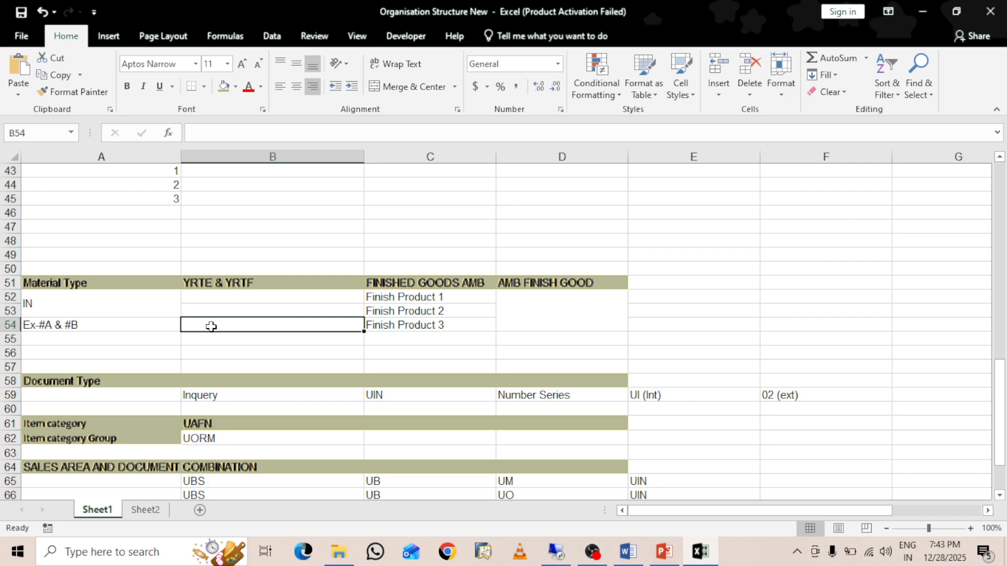
type("f")
key("BackSpace")
type("FGA")
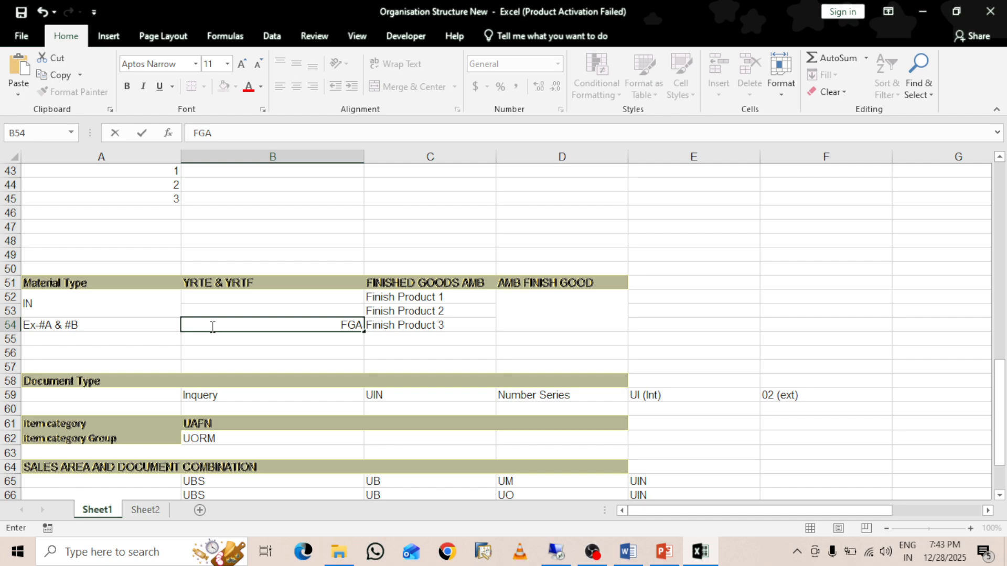
type("MB0000001")
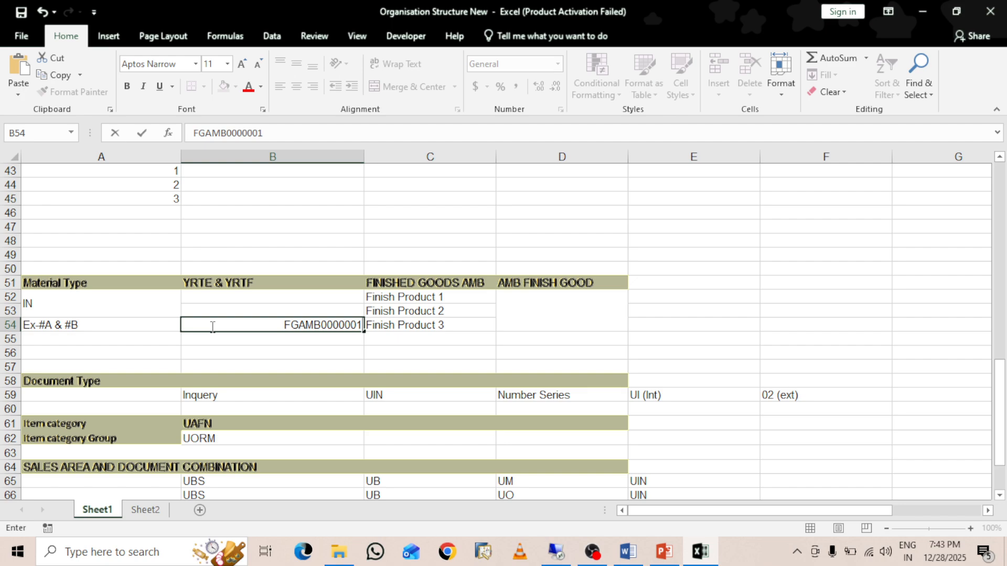
type("/")
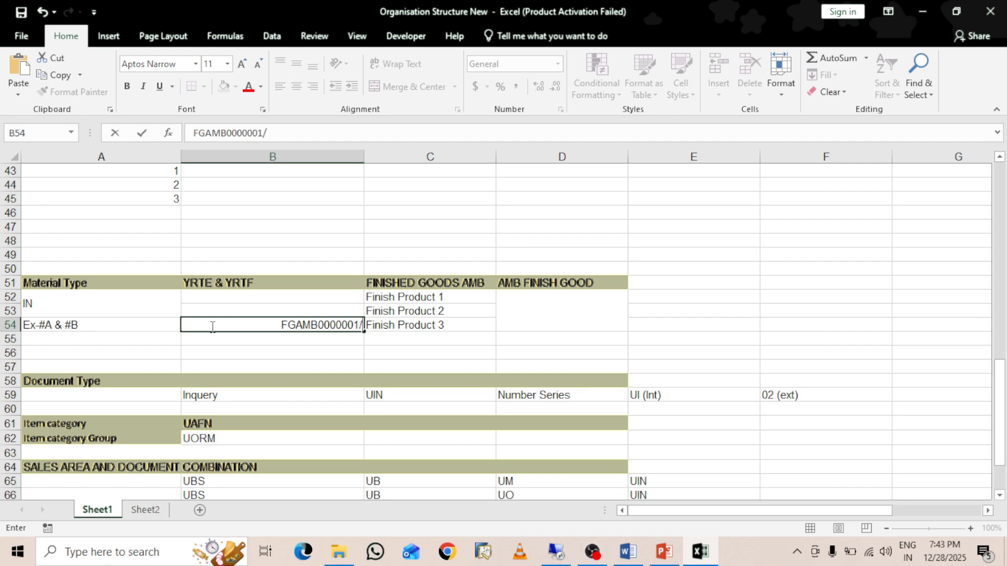
type("FG")
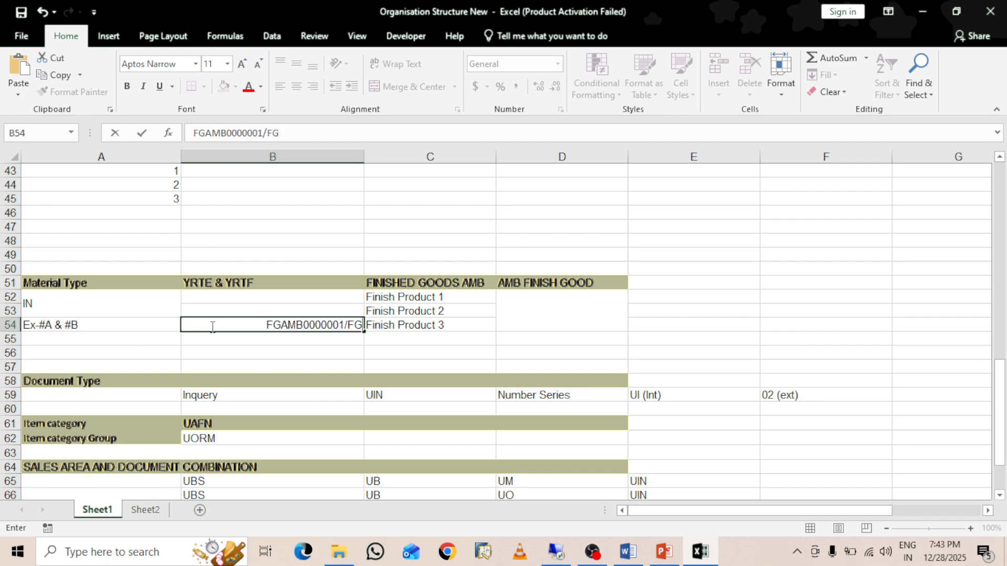
type("A")
type("00")
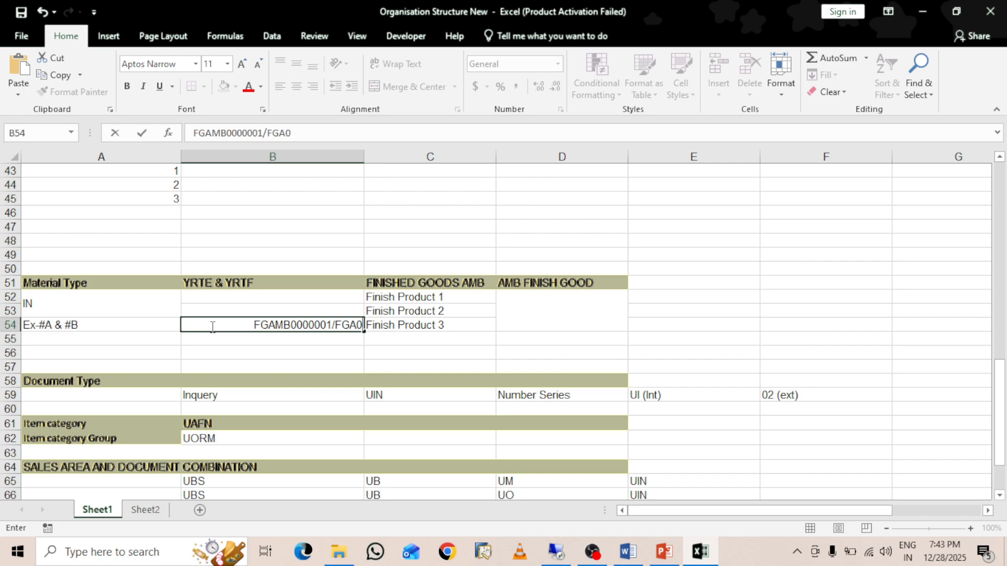
type("01")
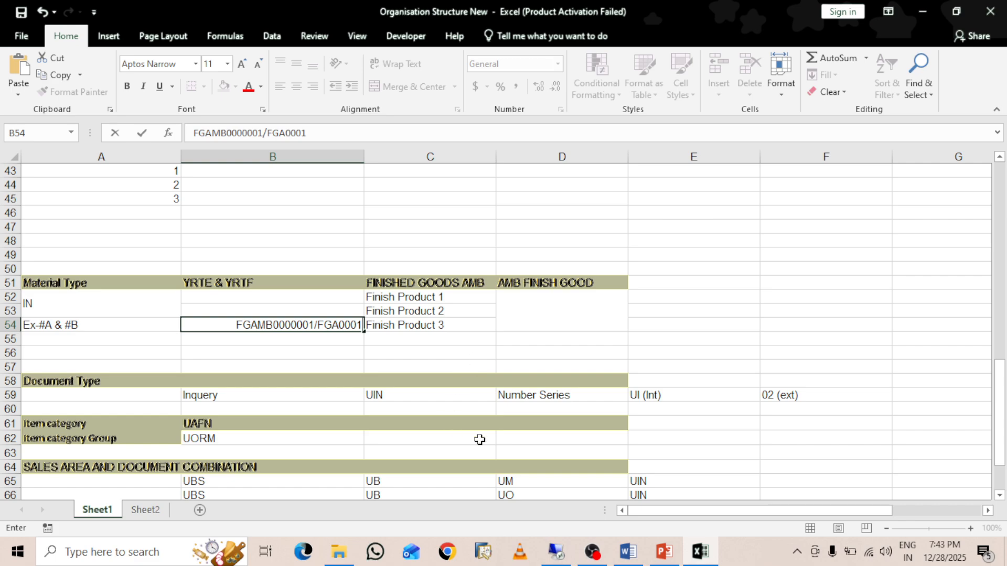
Switch back to SAP, return to the Change Groups list, and try to start a group assignment without selecting an element.
left_click(556, 551)
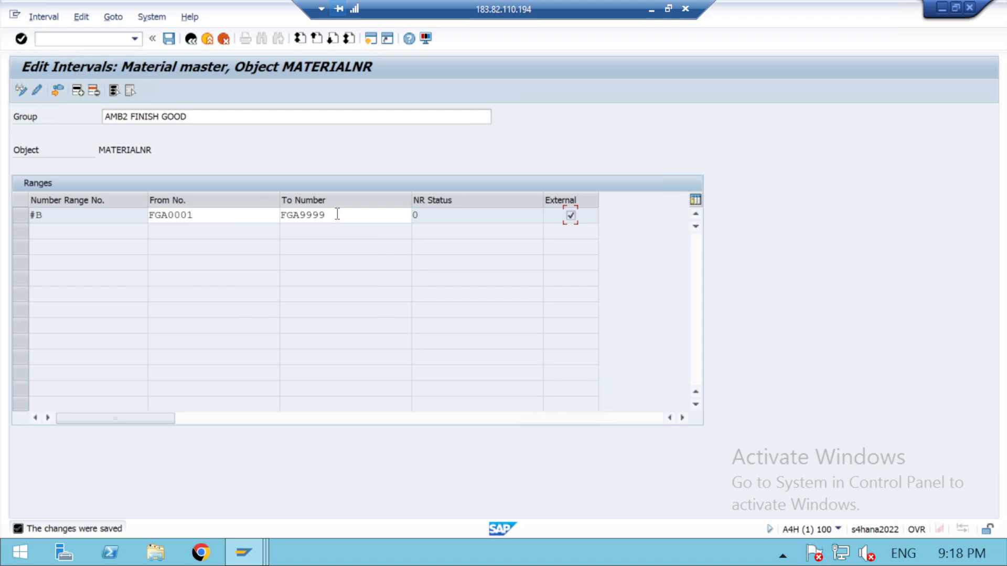
left_click(191, 40)
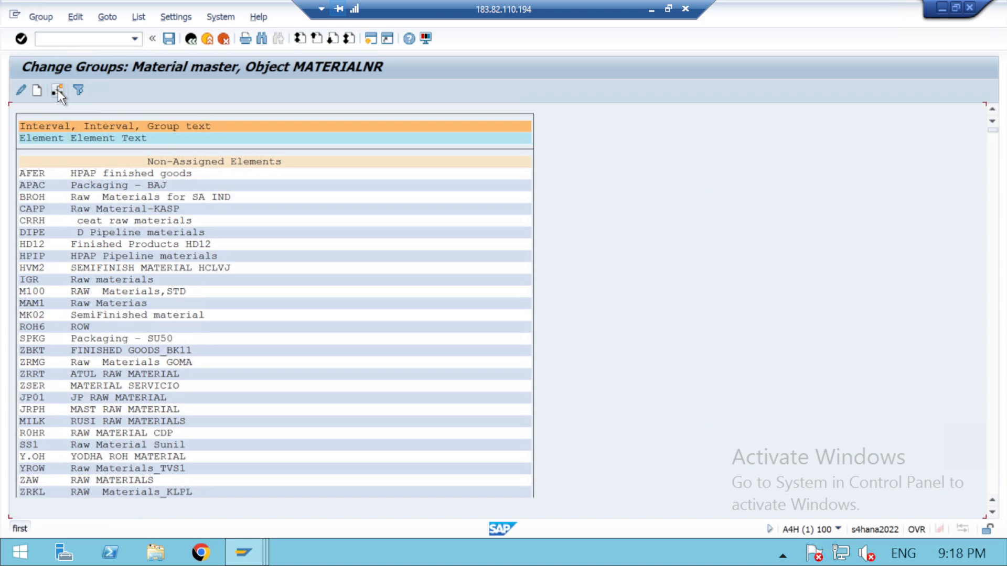
left_click(57, 89)
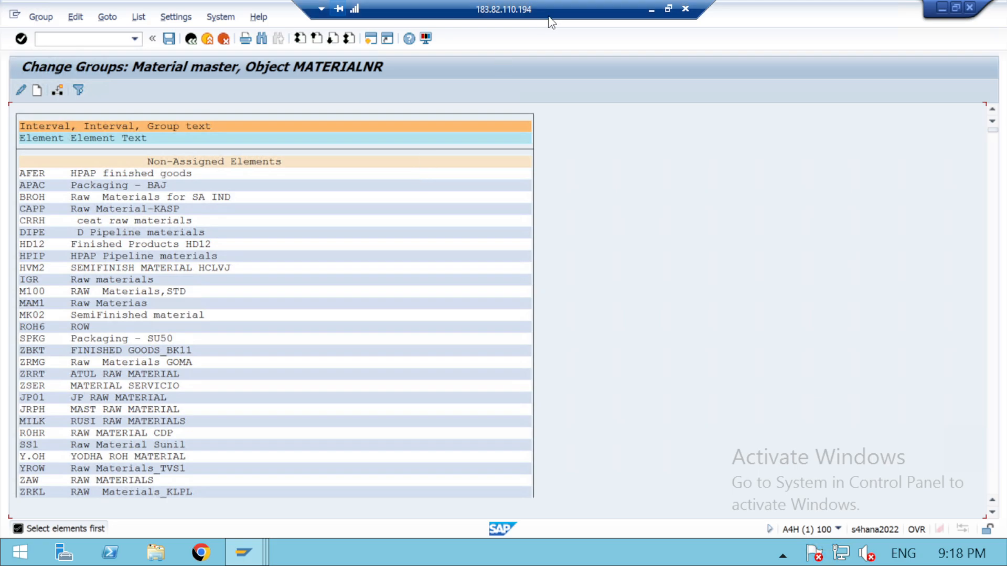
Check the material type in the Excel sheet, and find element YRTF in SAP's Change Groups list.
left_click(652, 8)
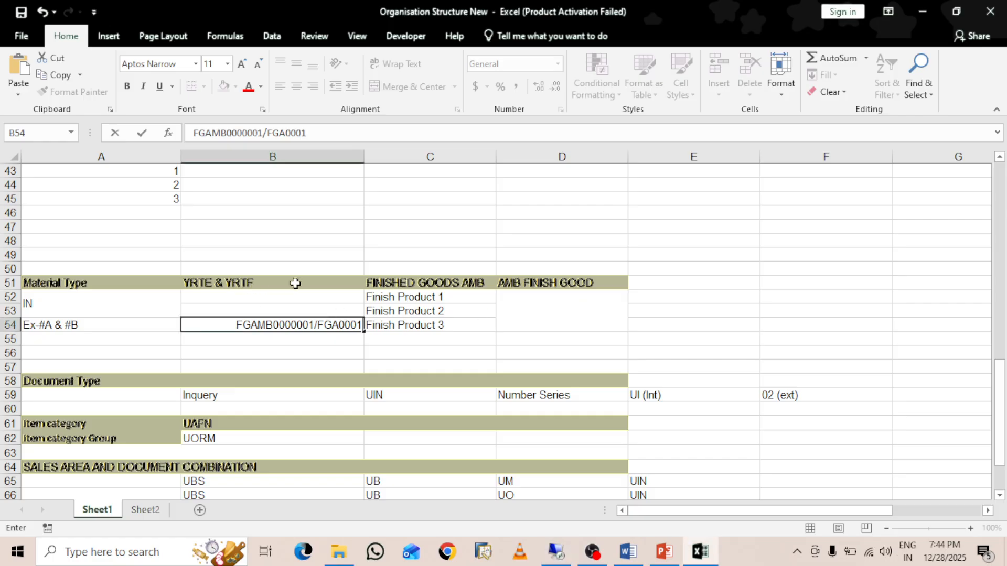
left_click(549, 560)
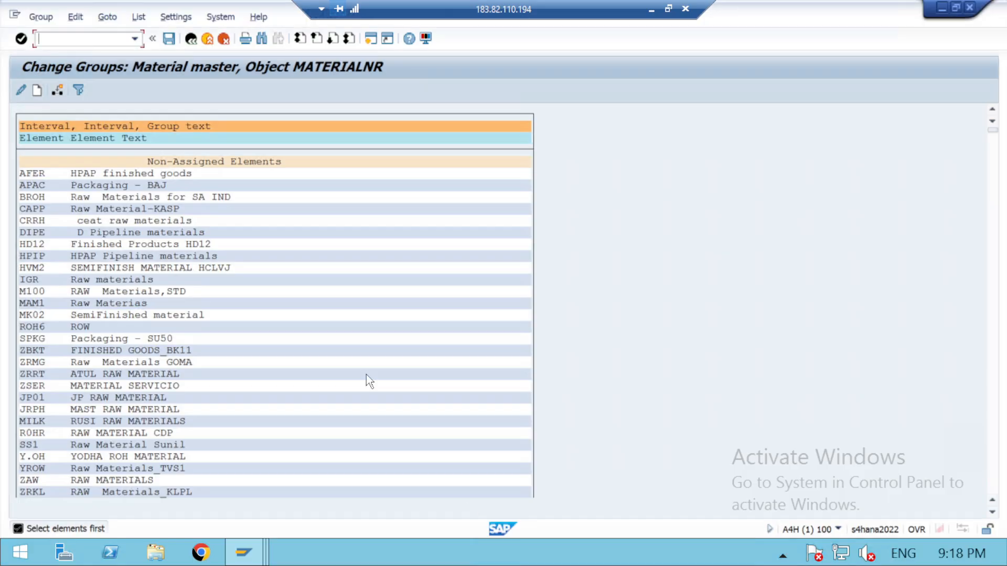
key("ctrl+f")
type("YRTF")
left_click(439, 301)
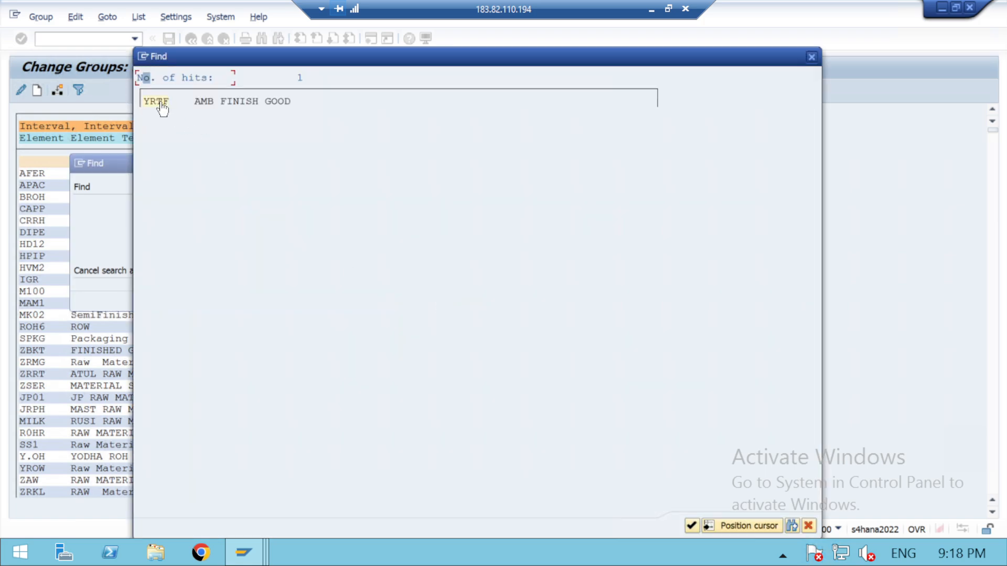
left_click(161, 103)
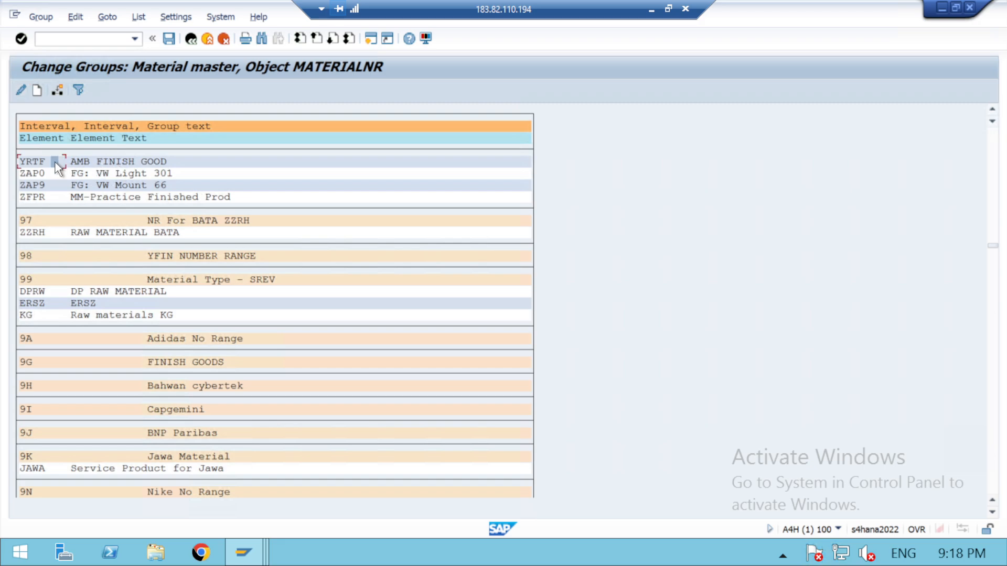
Assign element YRTF to the #B group AMB2 FINISH GOOD and save the assignment.
left_click(58, 92)
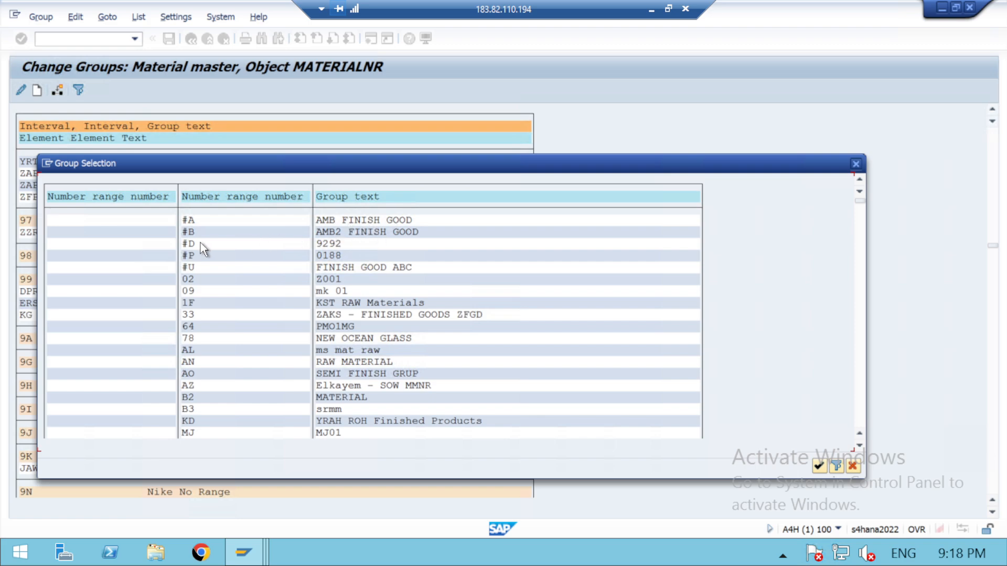
left_click(190, 233)
left_click(818, 466)
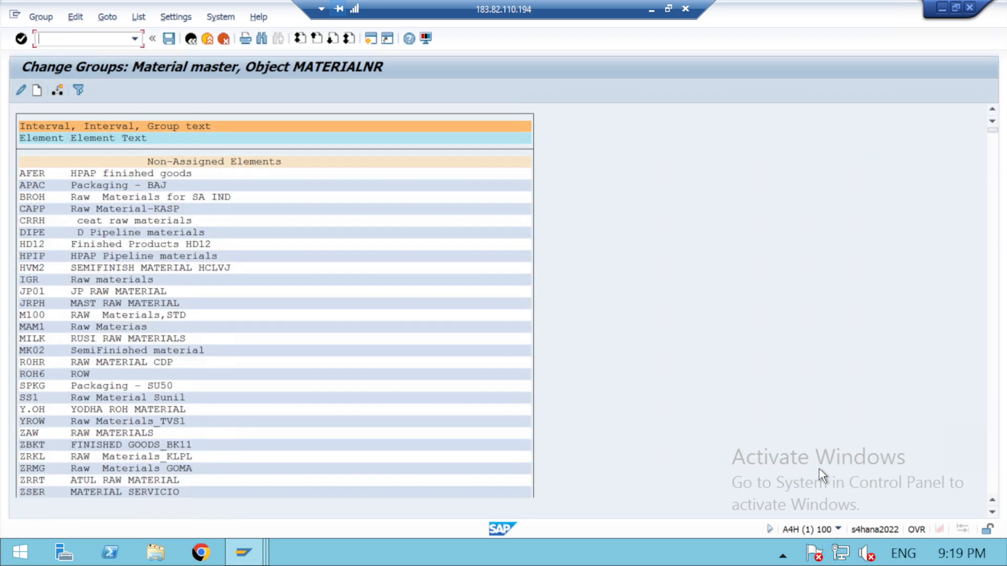
left_click(169, 44)
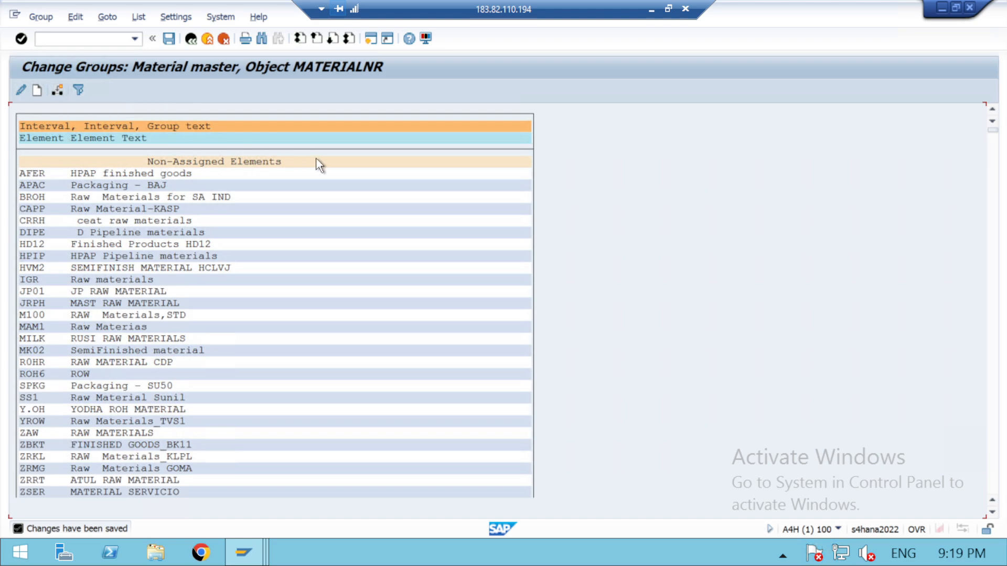
Search the Change Groups list for AMB2 and go to the AMB2 FINISH GOOD group to check its assigned elements.
key("ctrl+f")
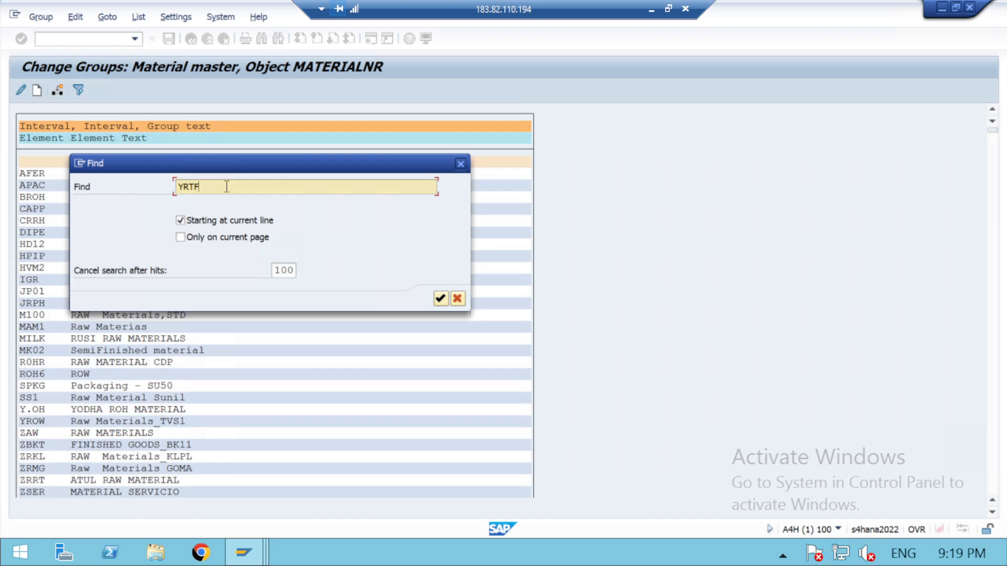
key("BackSpace")
key("BackSpace")
key("BackSpace")
key("BackSpace")
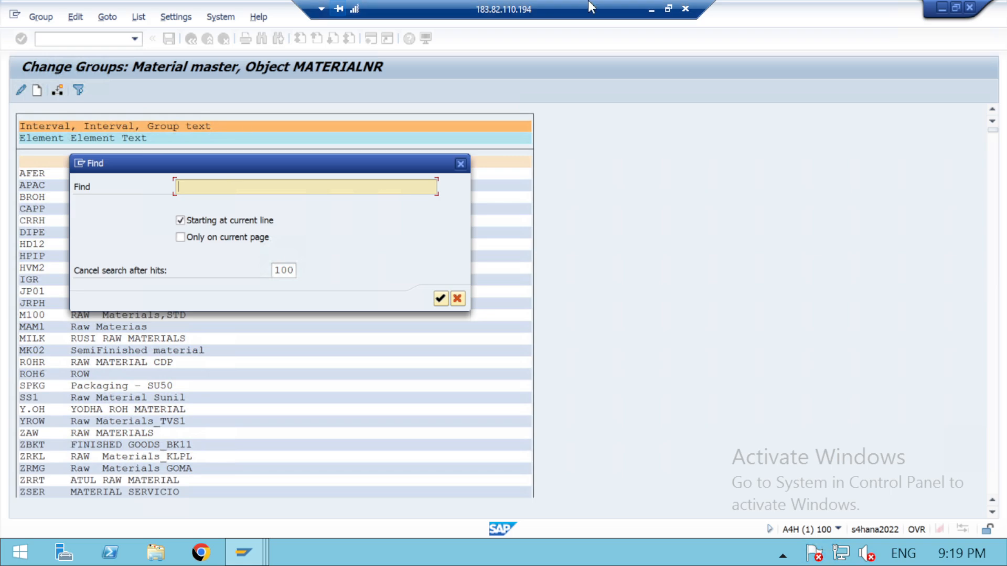
left_click(651, 9)
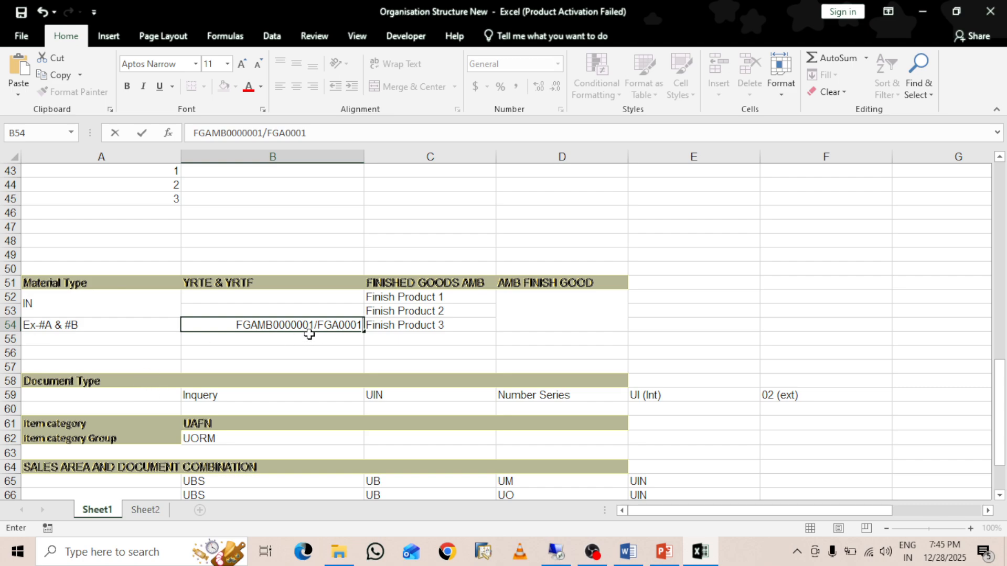
left_click(929, 10)
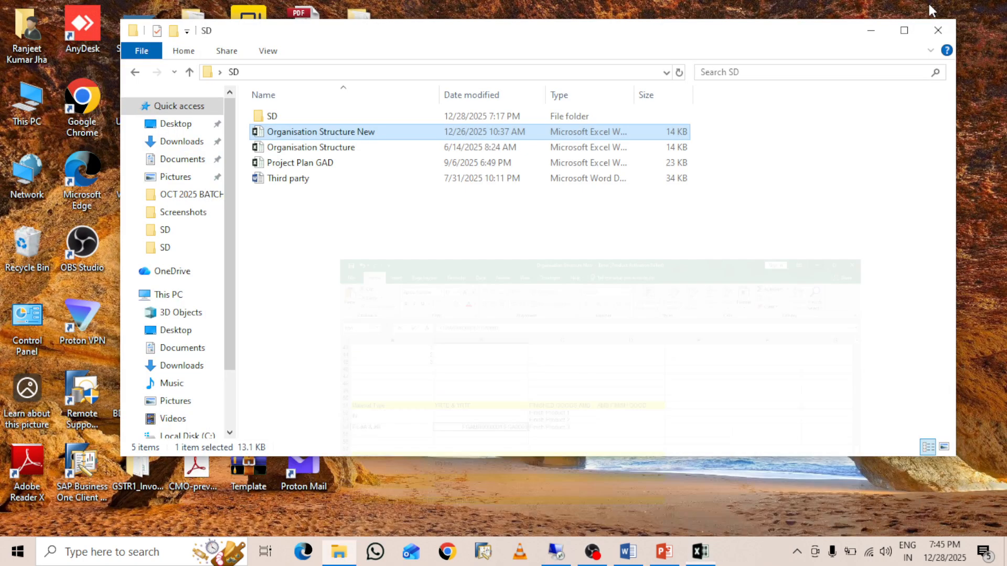
left_click(562, 554)
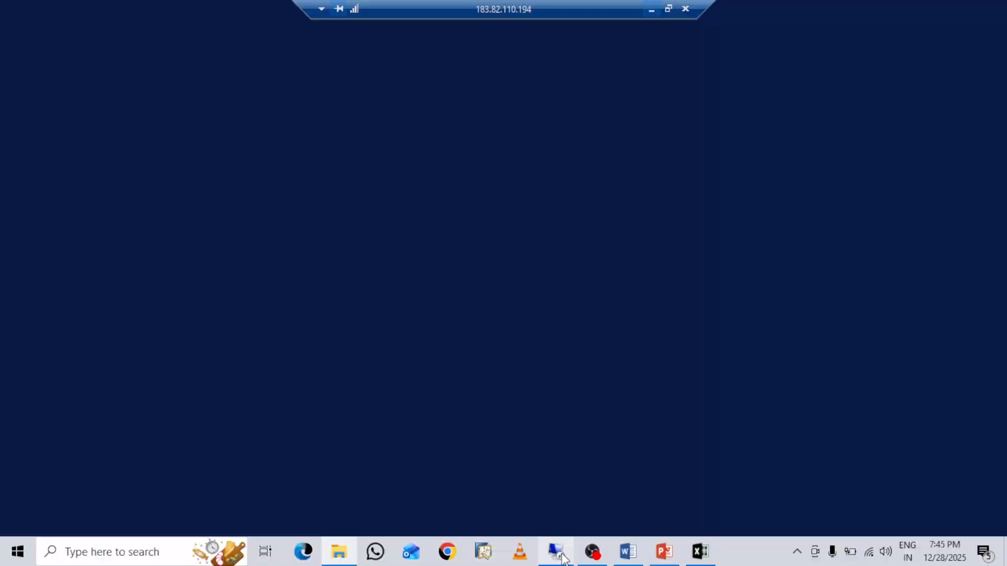
left_click(250, 186)
type("AMB2")
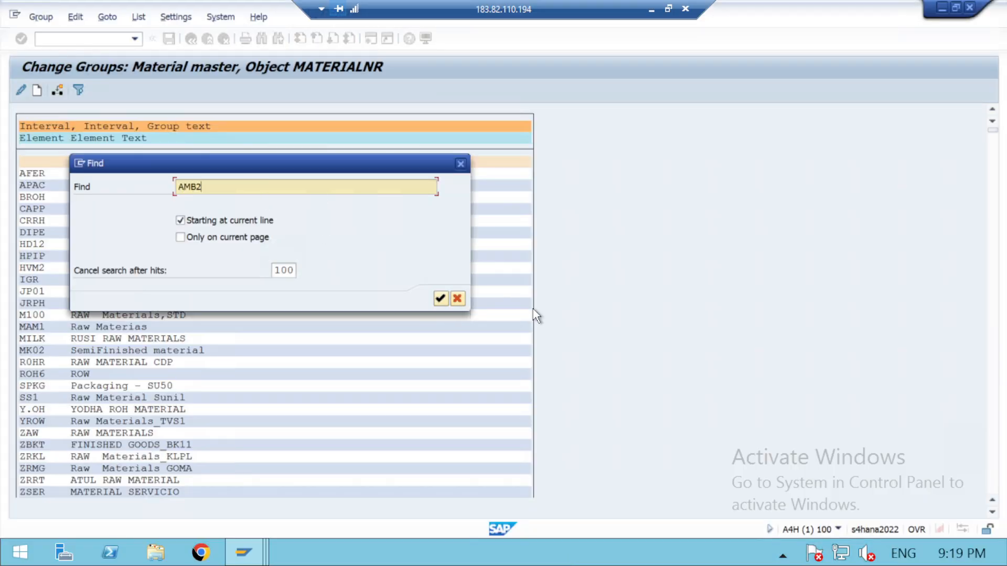
left_click(440, 298)
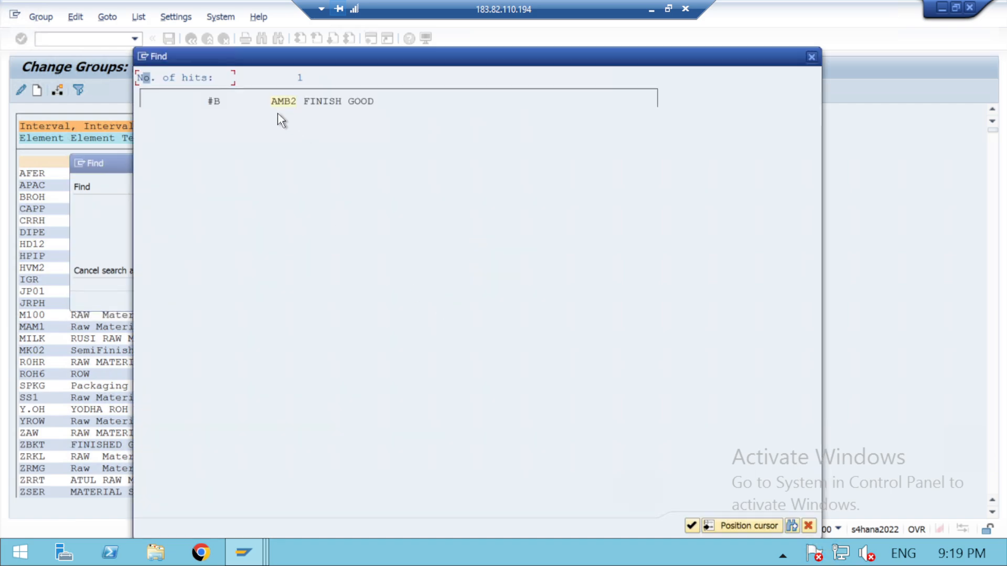
left_click(288, 104)
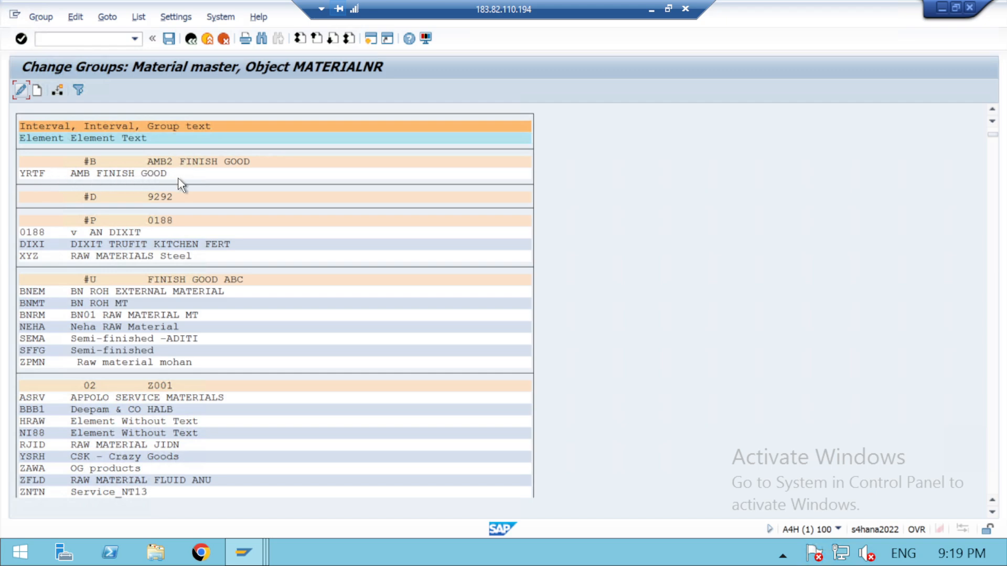
Switch to the PowerPoint presentation and color the text of the "Group Definition & Number Series" and "To Assign Material Type to Material Group" items red.
left_click(652, 9)
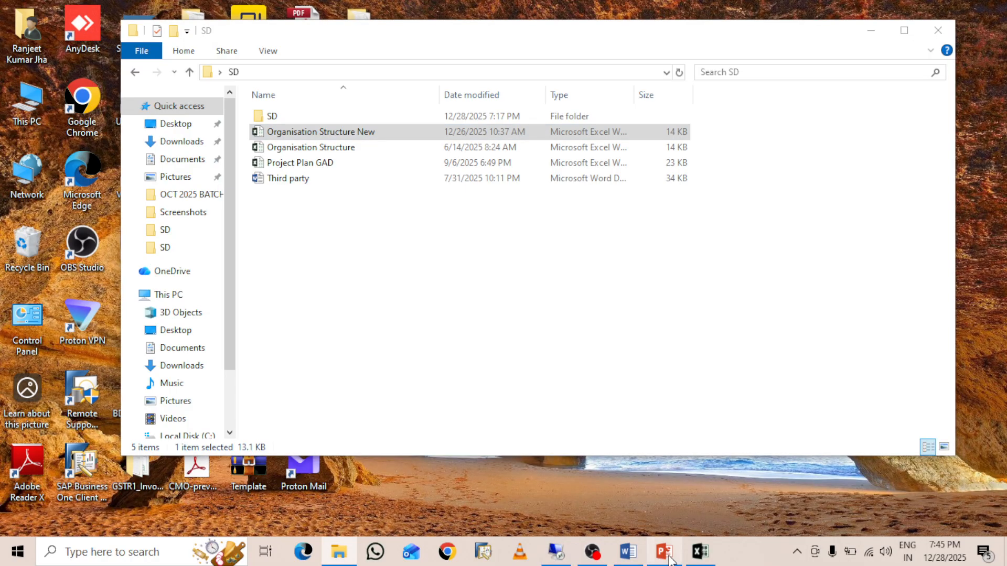
left_click(664, 552)
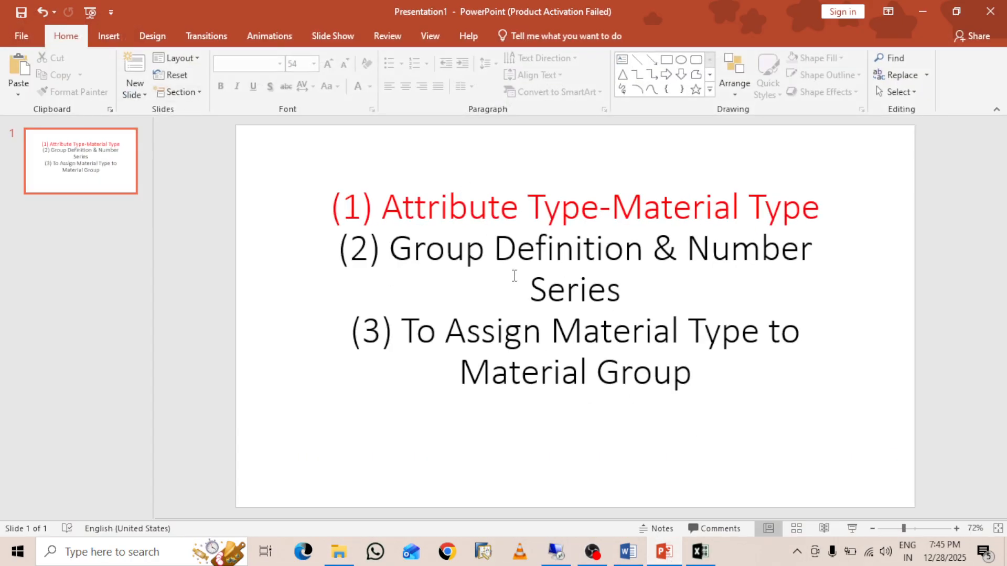
mouse_move(391, 250)
left_mouse_down()
mouse_move(485, 250)
mouse_move(613, 292)
left_mouse_up()
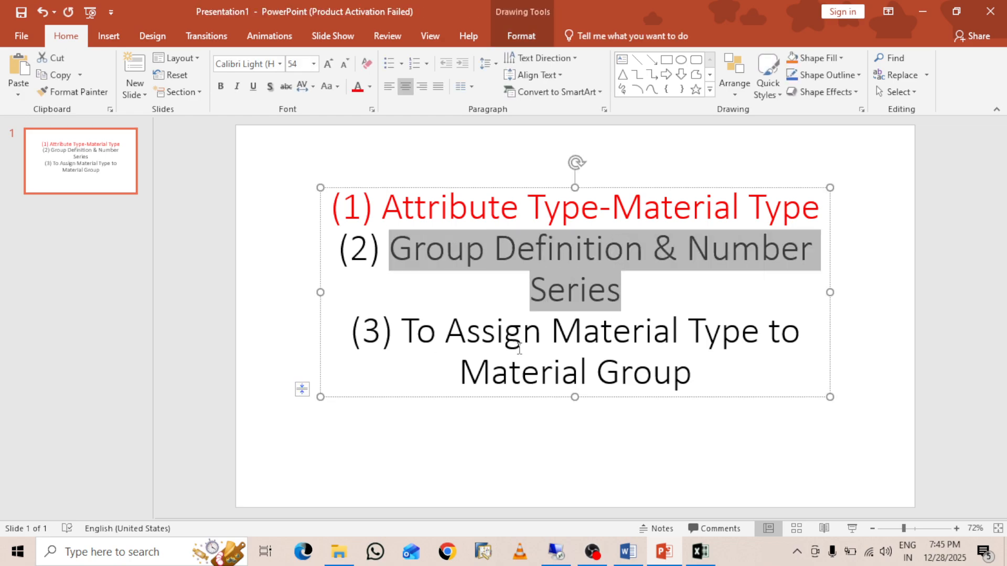
left_click(356, 86)
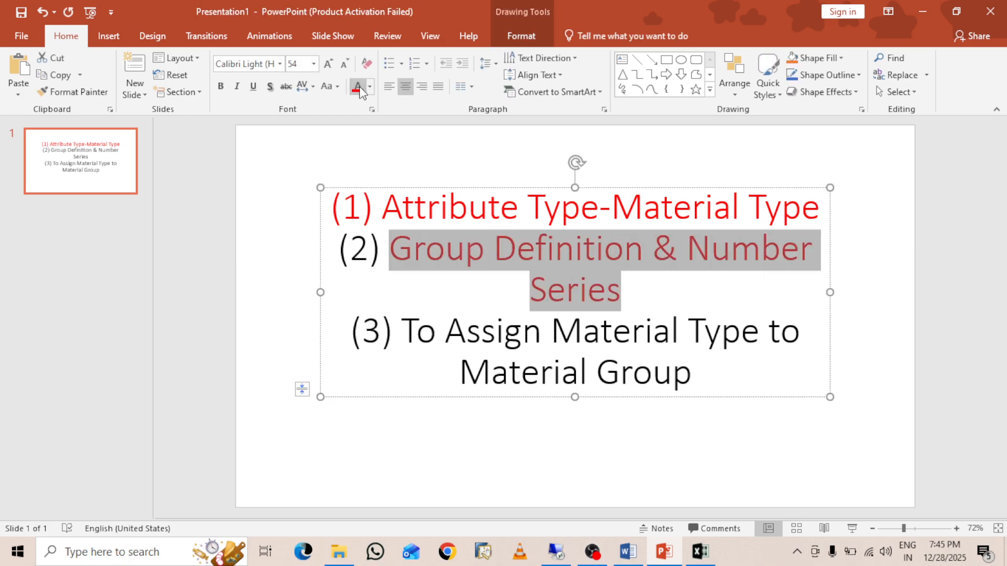
left_click_drag(401, 331, 658, 404)
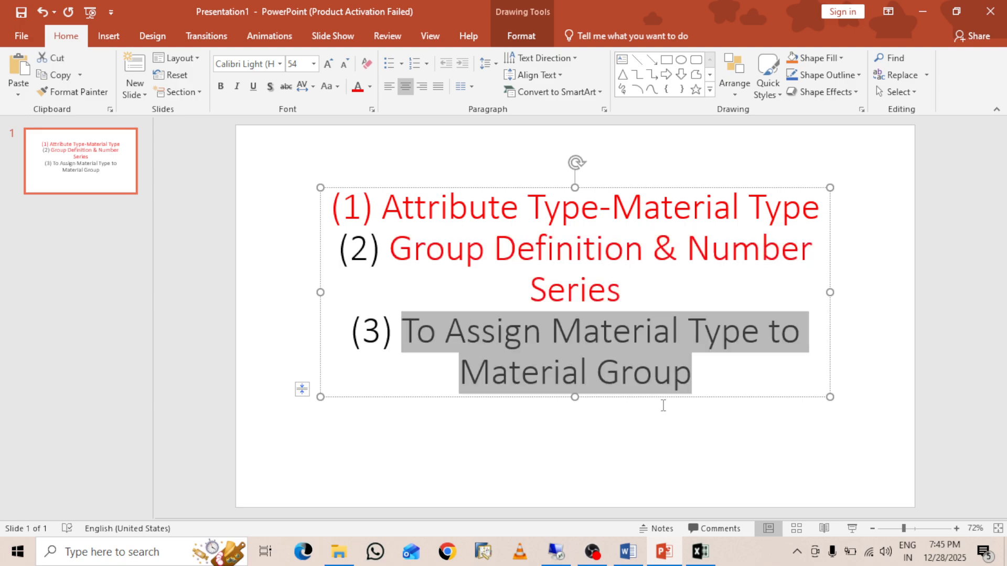
left_click(358, 86)
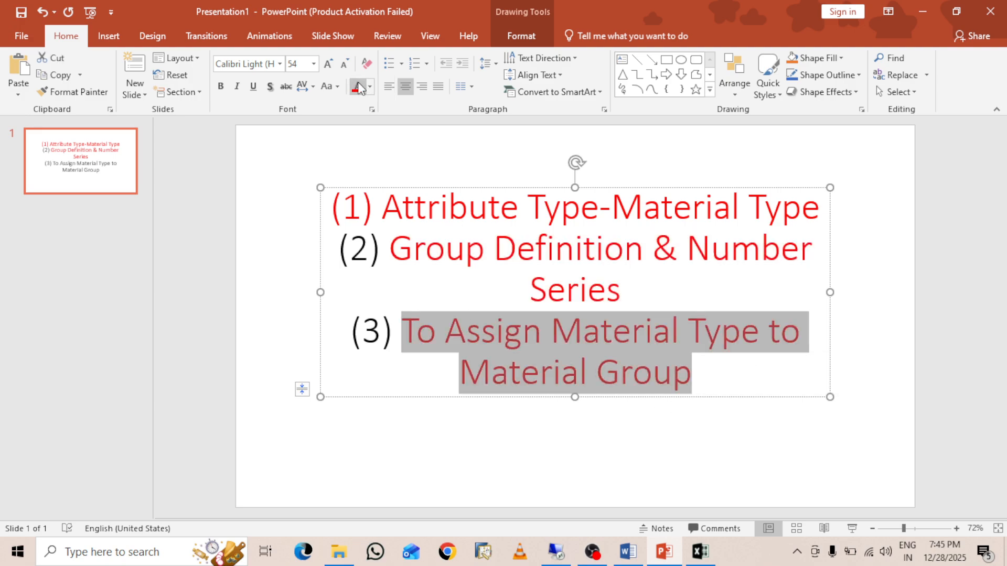
Preview the slide as a full-screen slide show, and close the presentation without saving.
left_click(851, 528)
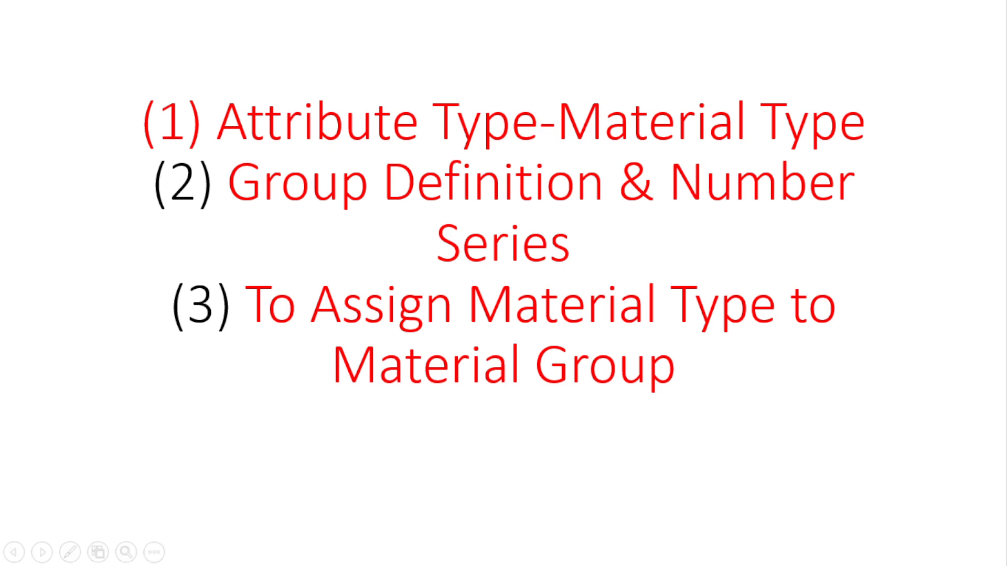
key("Escape")
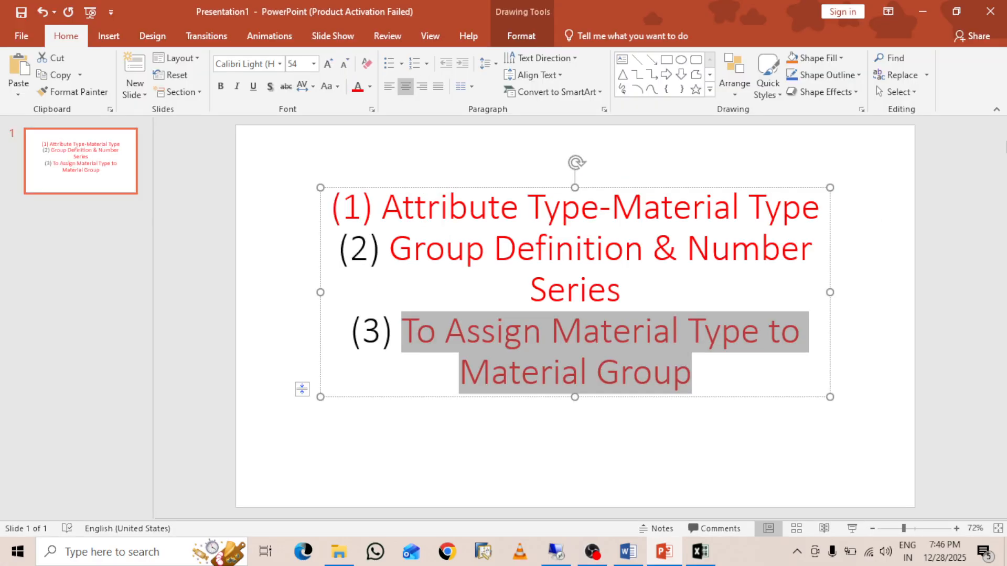
left_click(991, 10)
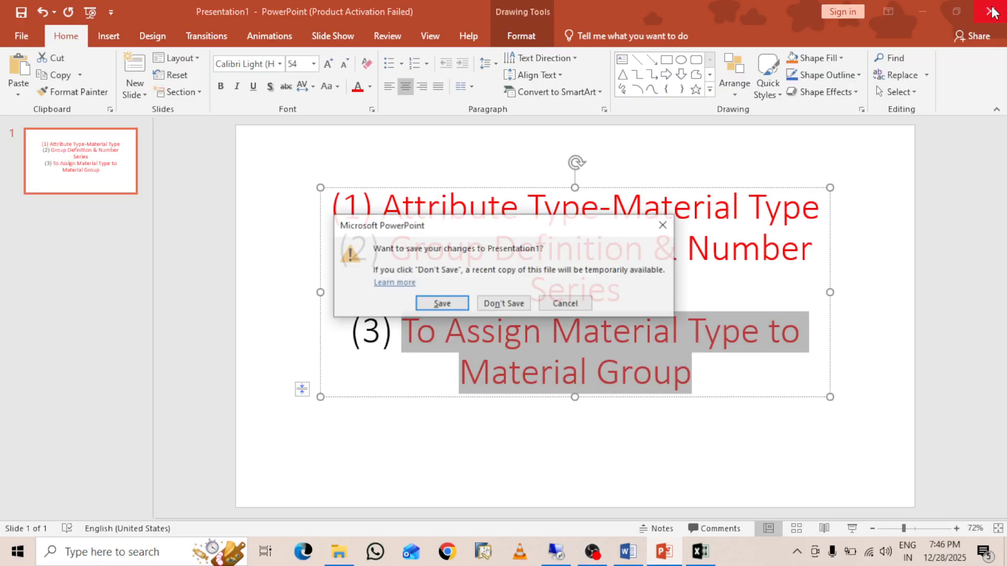
left_click(490, 304)
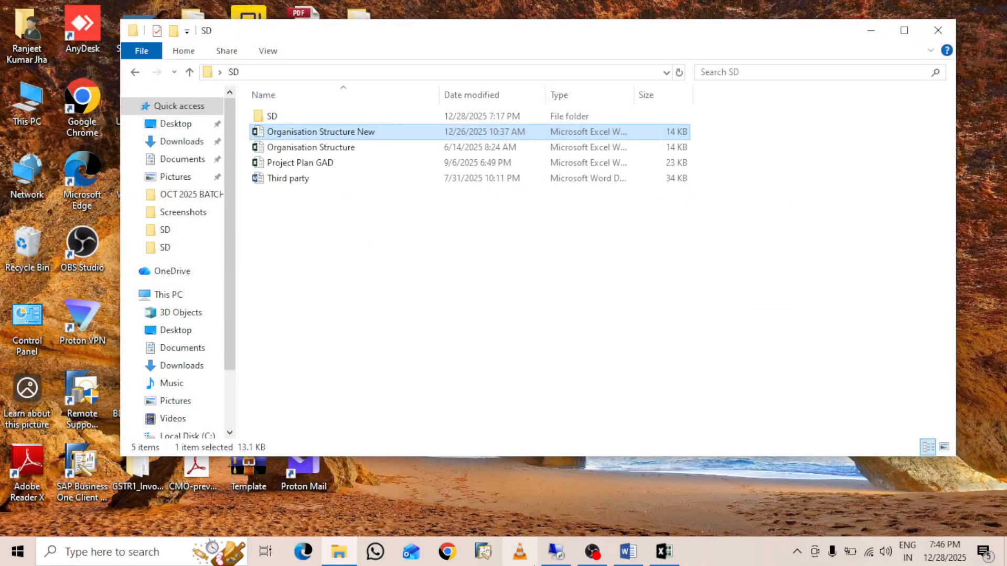
Switch back to the SAP session, search the Change Groups list for AMB, and go to the AMB FINISH GOOD element.
left_click(564, 559)
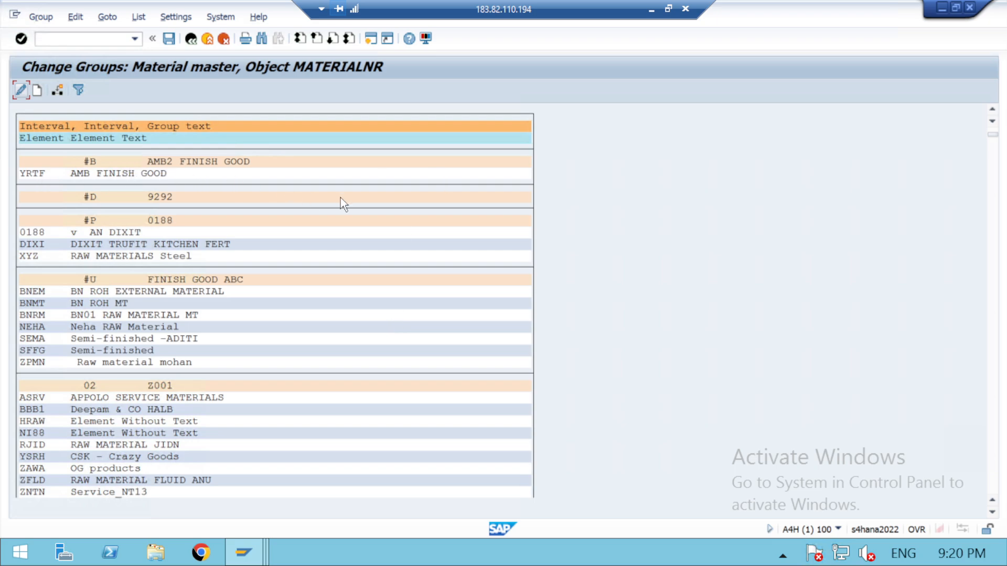
key("ctrl+f")
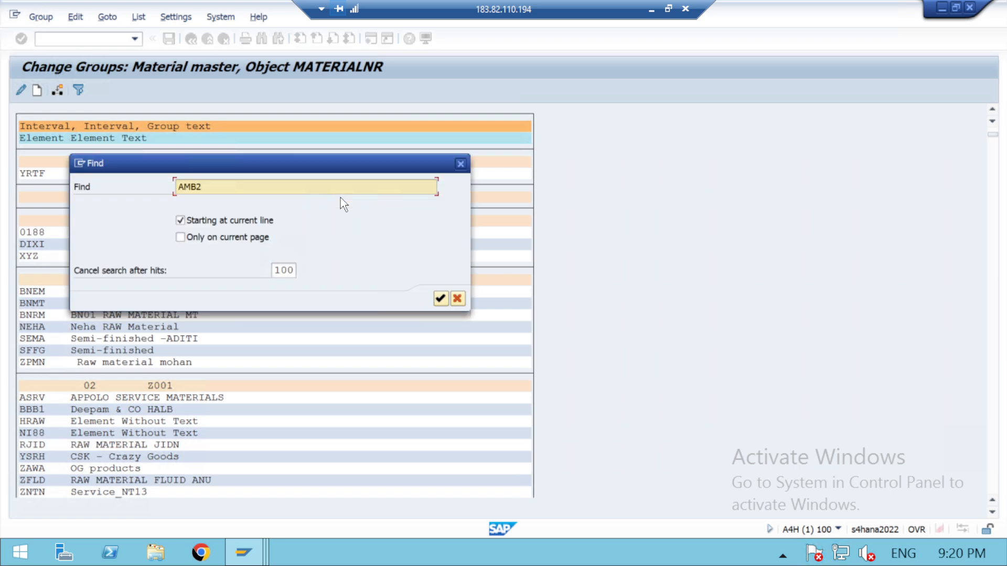
key("BackSpace")
left_click(441, 298)
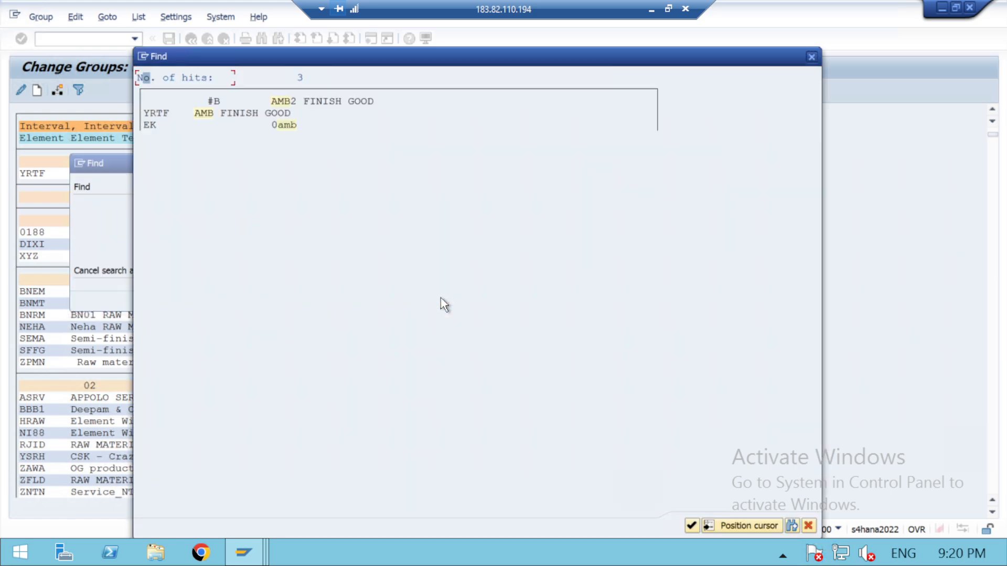
double_click(229, 113)
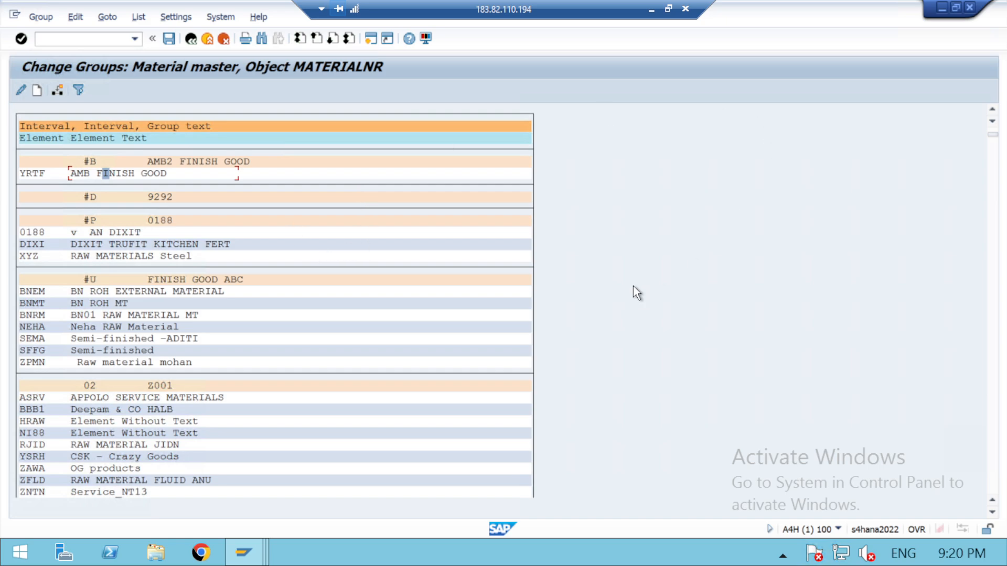
Repeat the search for AMB in the Change Groups list and close its results.
key("ctrl+f")
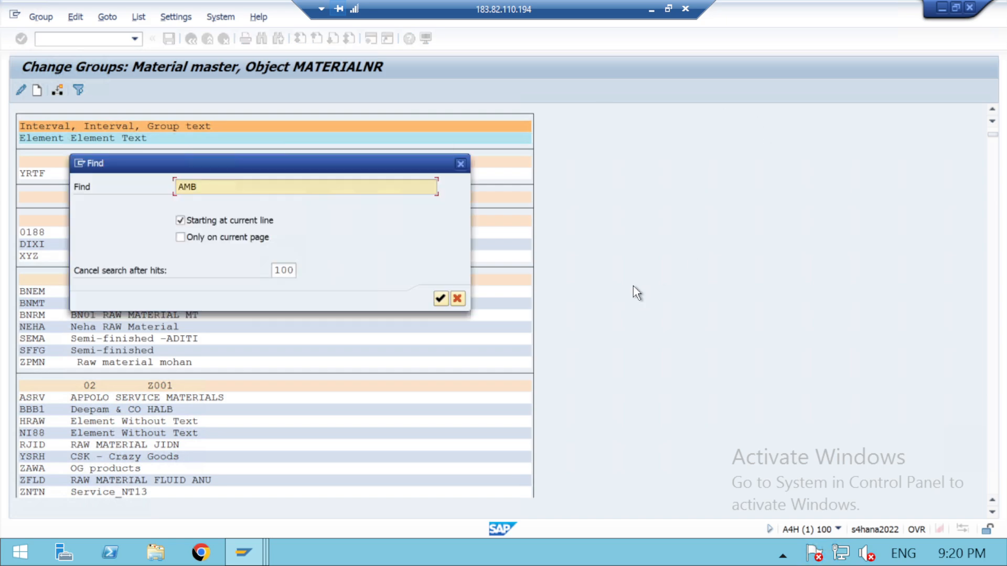
left_click(440, 298)
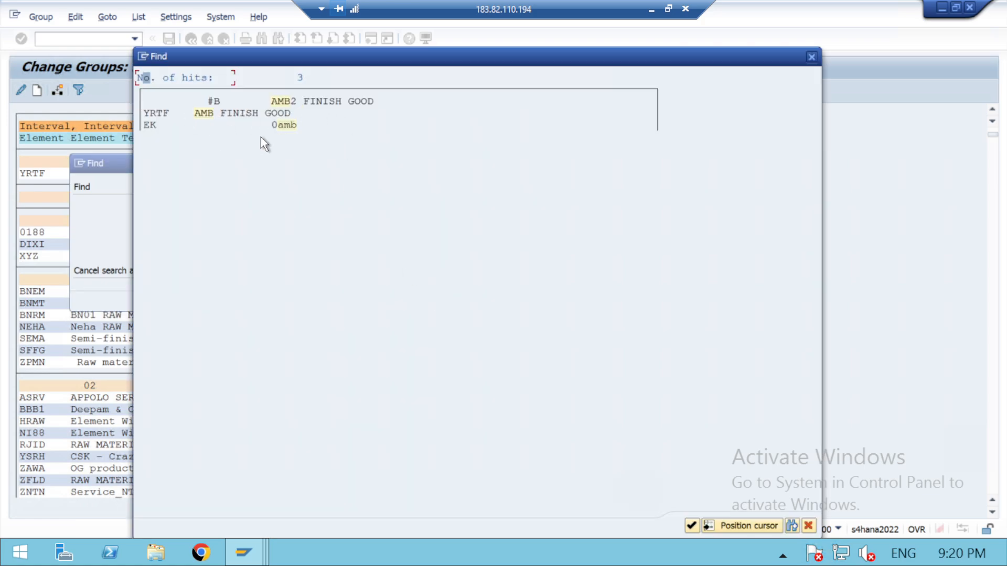
left_click(811, 57)
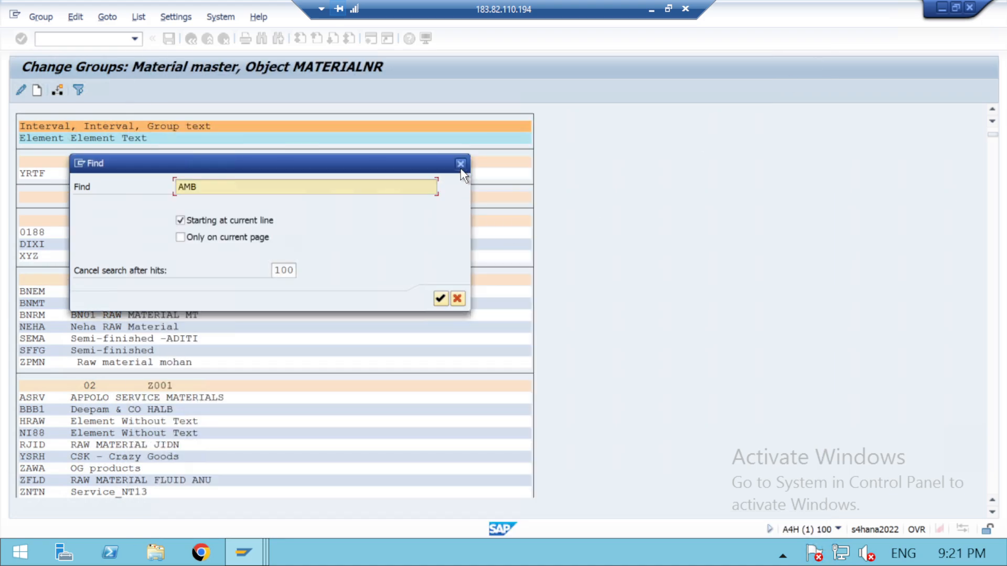
Search the Change Groups list for the interval #A.
key("BackSpace")
key("BackSpace")
key("BackSpace")
type("#a")
key("BackSpace")
type("Q")
key("BackSpace")
type("A")
left_click(440, 298)
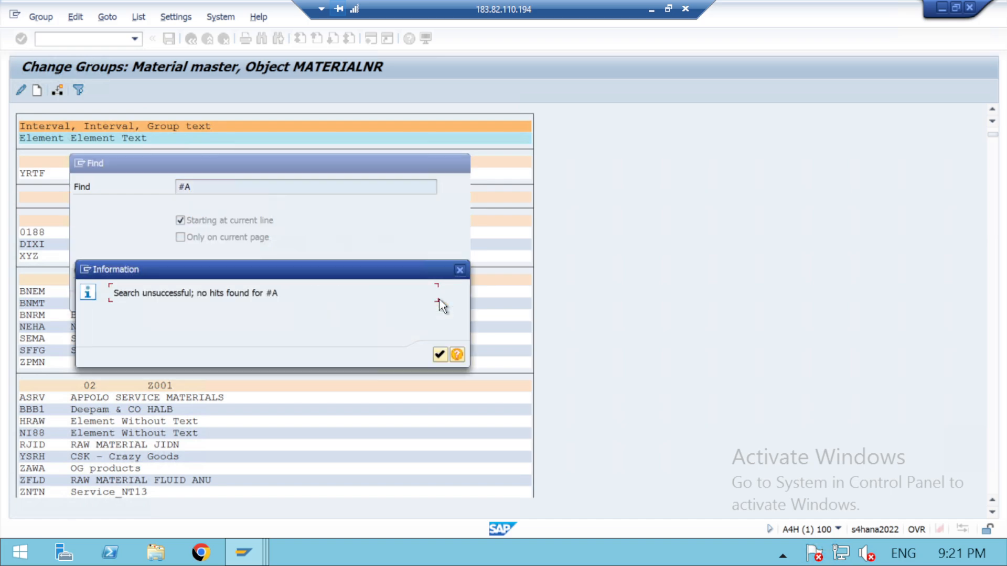
Search the Change Groups list for the text AMB FINISH GOOD, and close the results and the search.
left_click(439, 354)
key("BackSpace")
key("BackSpace")
type("AMB ")
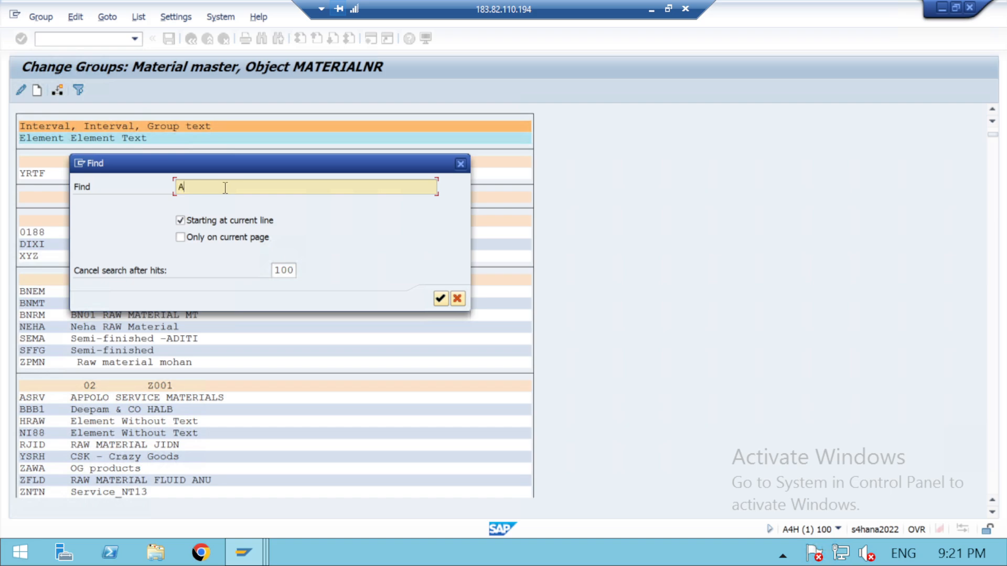
type("FINISH GOOD")
key("Return")
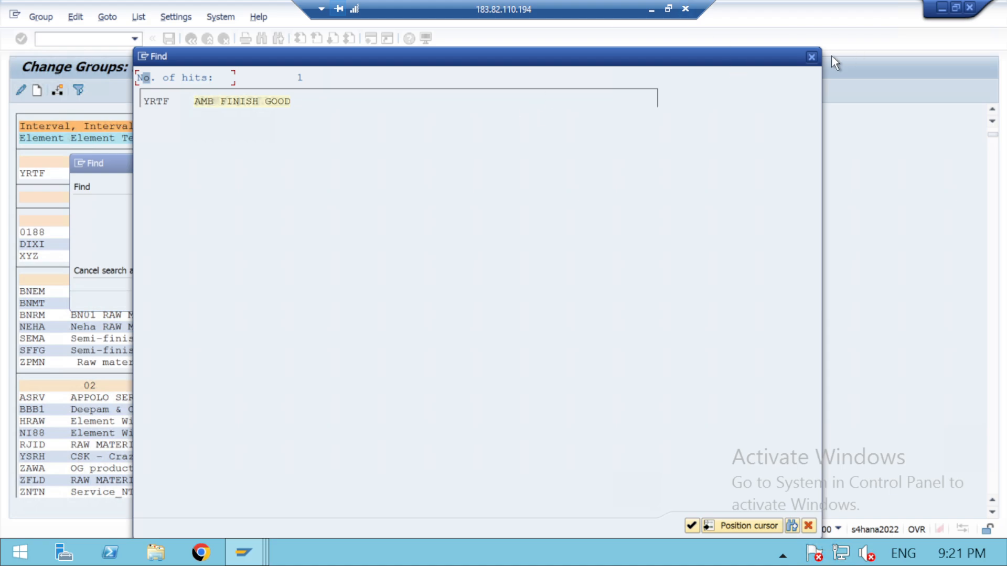
left_click(810, 58)
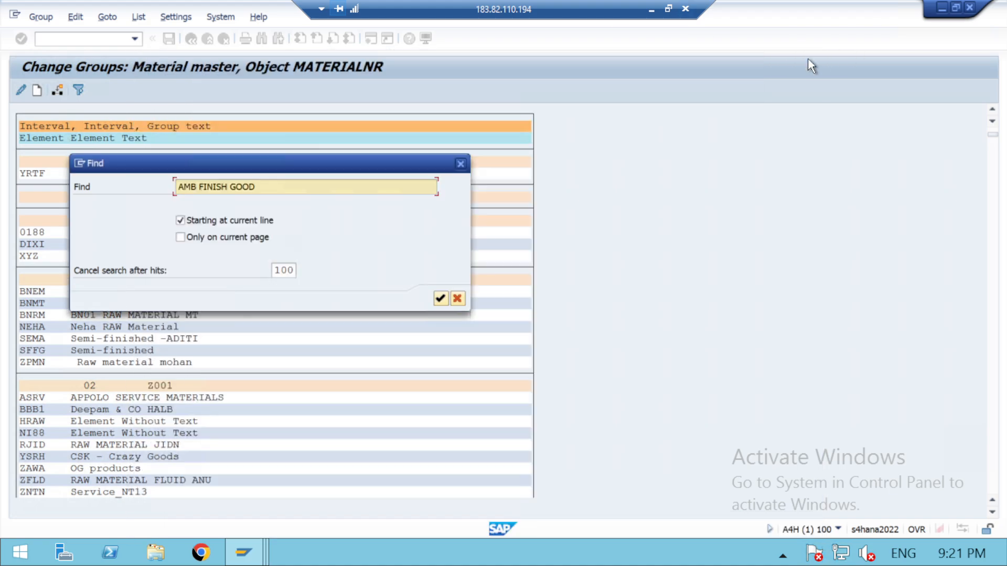
left_click(459, 165)
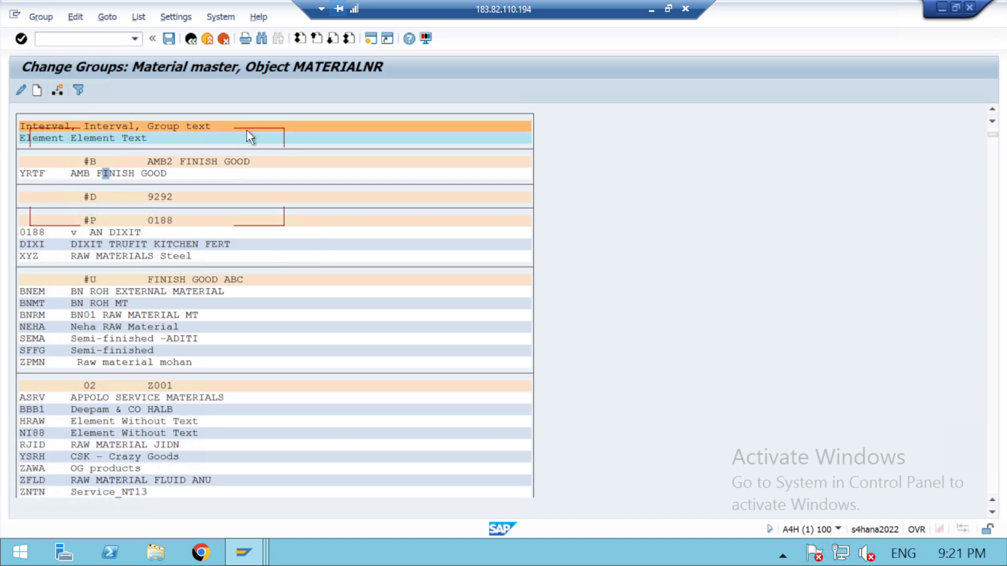
Search the Change Groups list for element YRTE starting from the Element header line, and close the search.
left_click(45, 137)
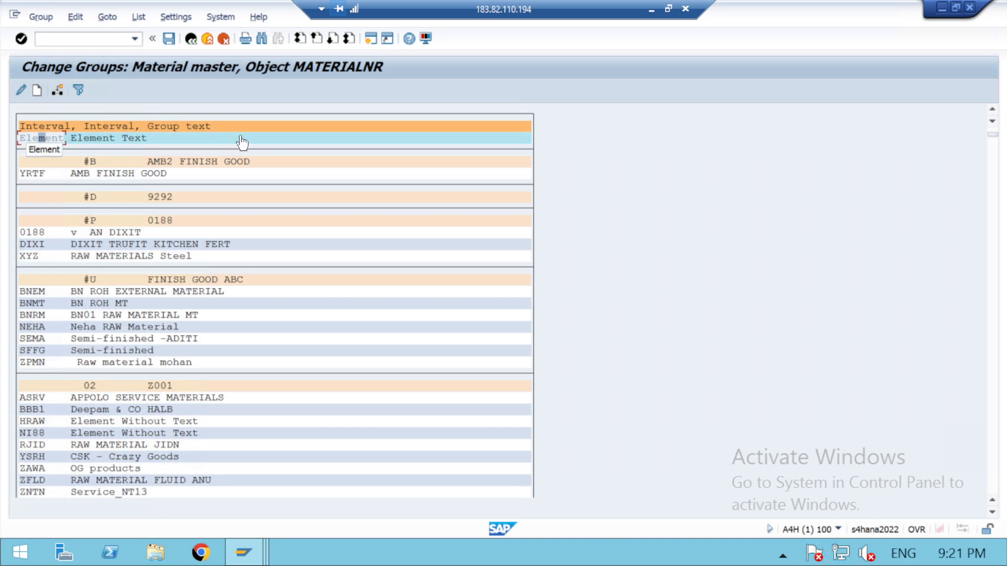
key("ctrl+f")
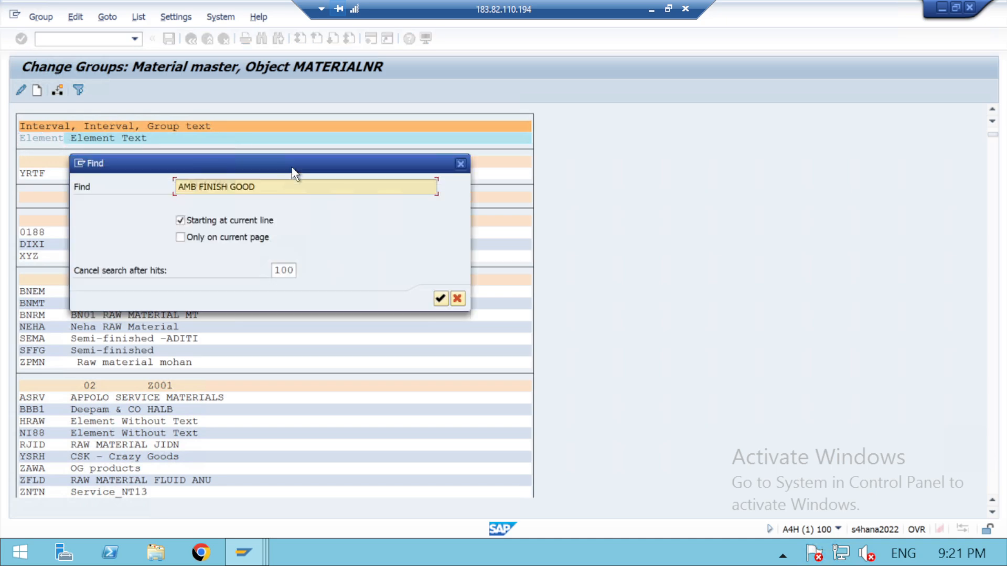
key("BackSpace")
key("BackSpace")
key("BackSpace")
key("BackSpace")
key("BackSpace")
key("BackSpace")
key("BackSpace")
key("BackSpace")
key("BackSpace")
key("BackSpace")
key("BackSpace")
key("BackSpace")
key("BackSpace")
key("BackSpace")
key("BackSpace")
type("YRTE")
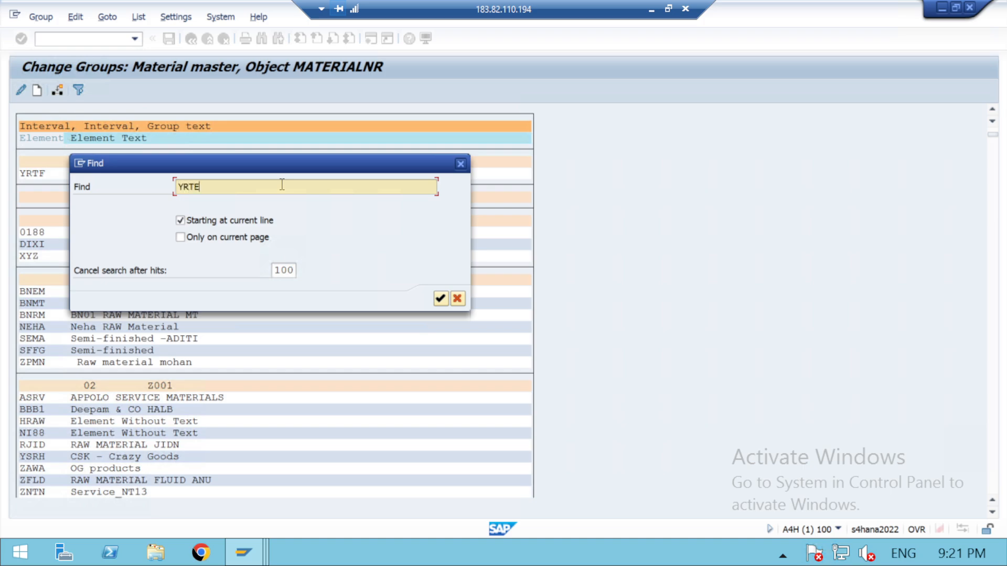
key("Return")
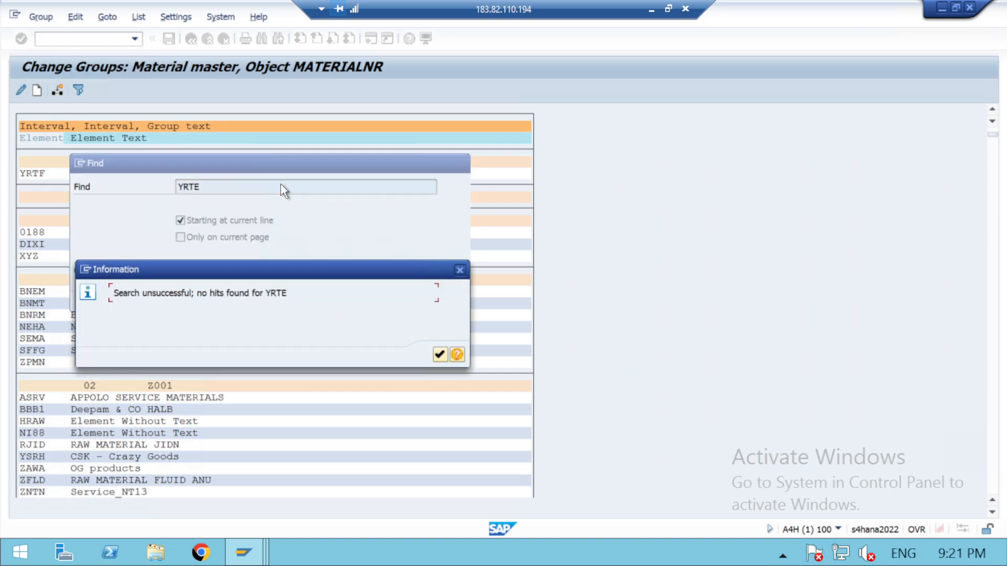
left_click(440, 355)
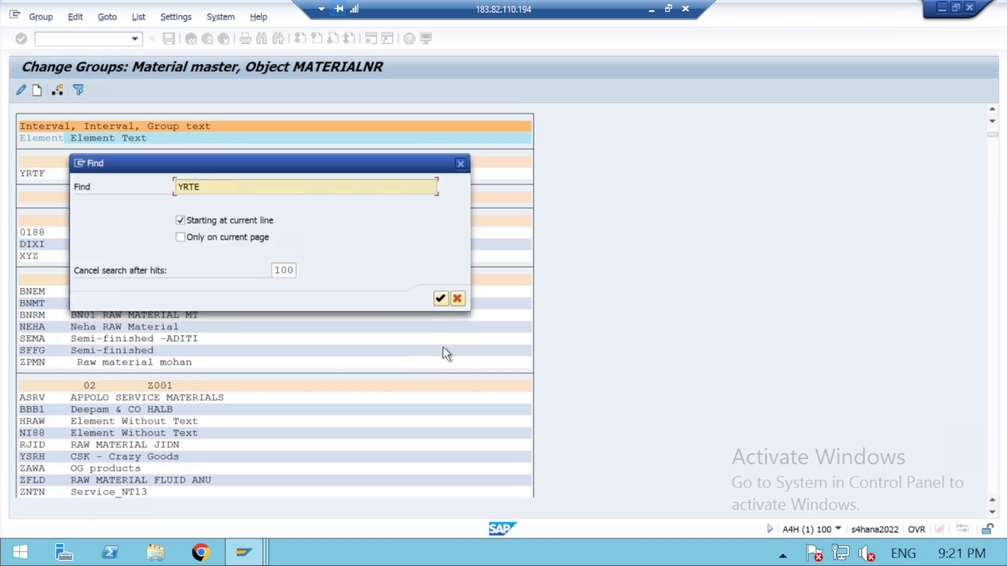
left_click(462, 164)
Leave and reopen the Change Groups list for object MATERIALNR, and search for element YRTE from its beginning.
left_click(192, 39)
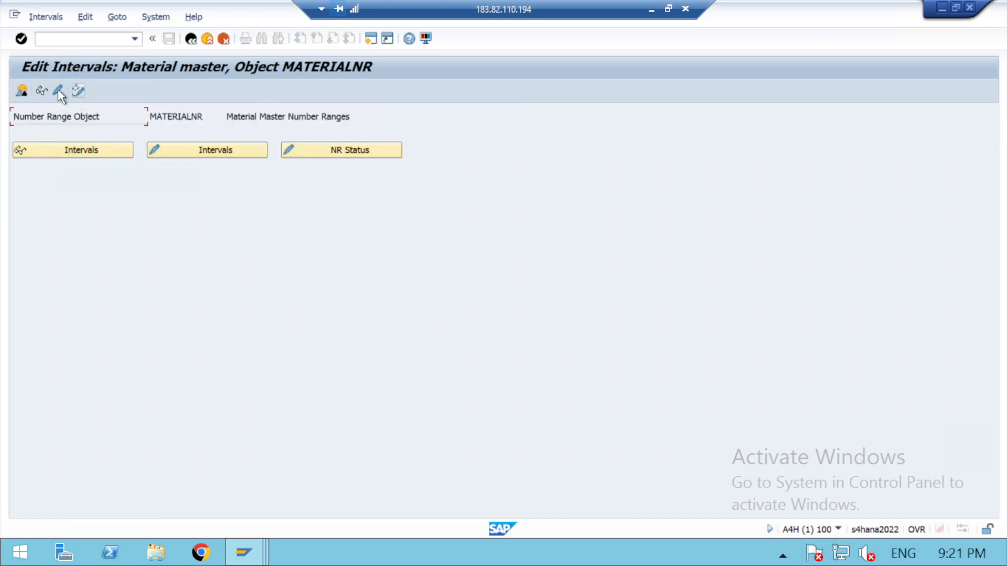
left_click(57, 90)
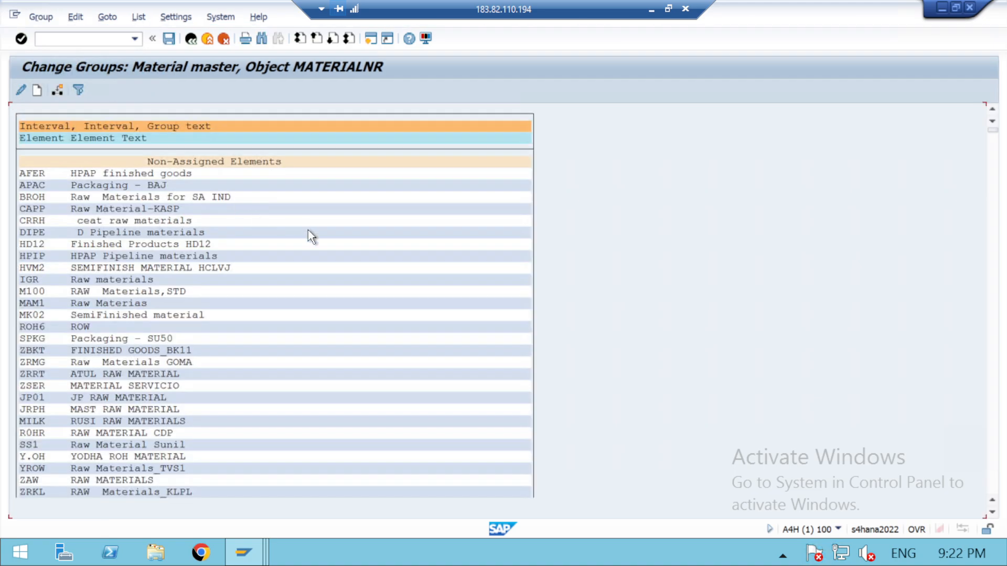
key("ctrl+f")
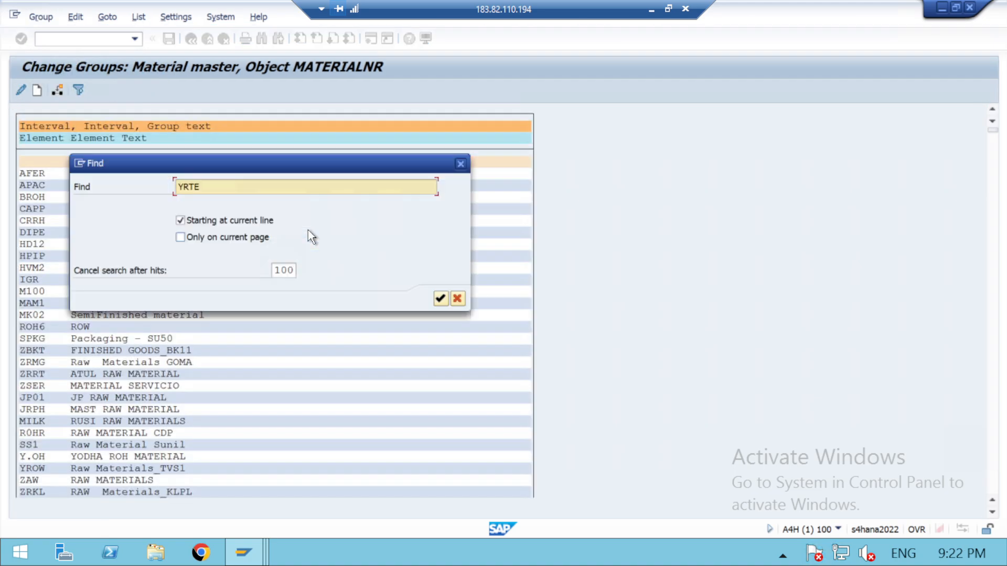
left_click(441, 298)
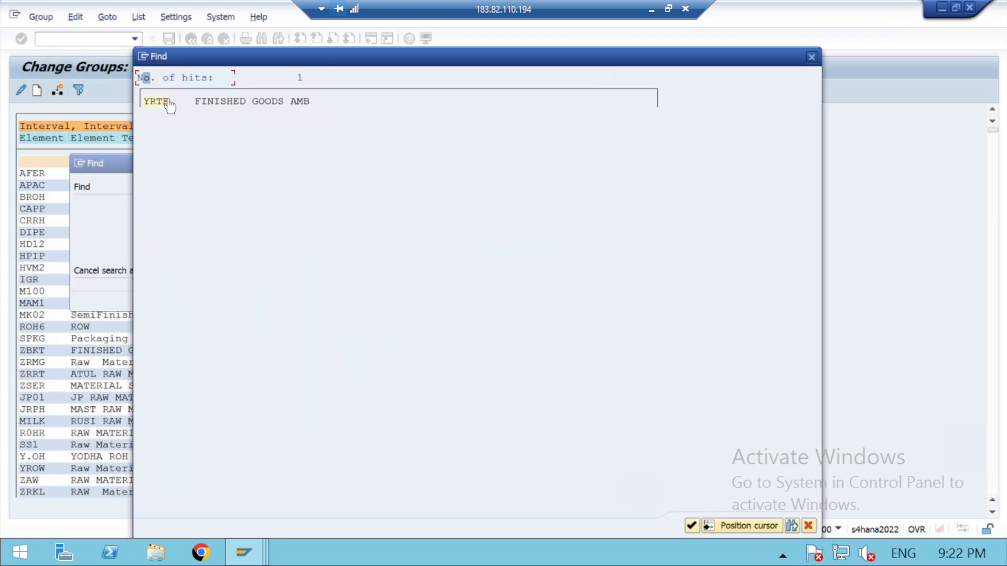
Close the search hit list and clear the term YRTE from the Find dialog.
left_click(812, 57)
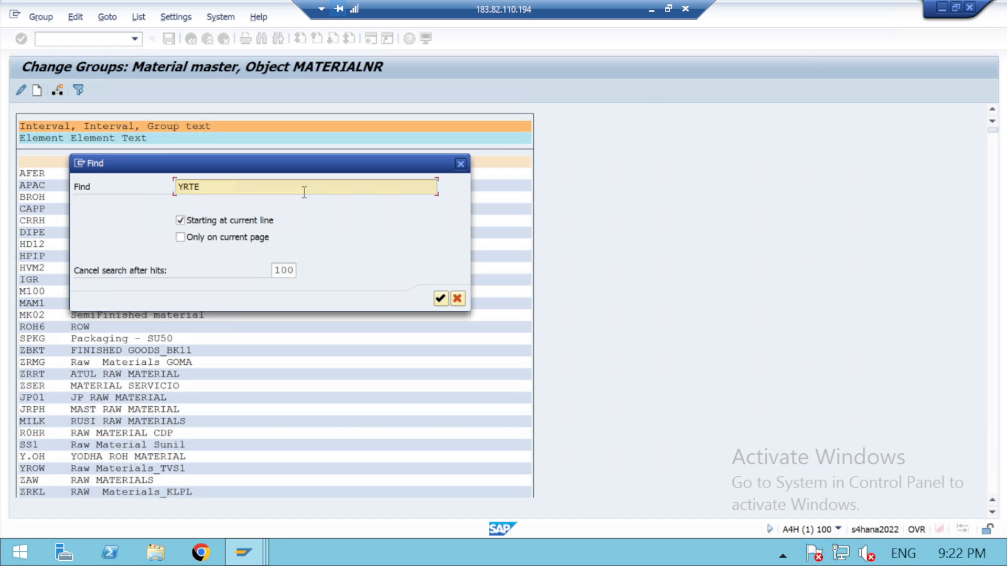
key("BackSpace")
key("BackSpace")
key("BackSpace")
key("BackSpace")
Switch to the Organisation Structure New workbook in Excel and copy the FINISHED GOODS AMB cell in the Material Type row.
left_click(652, 8)
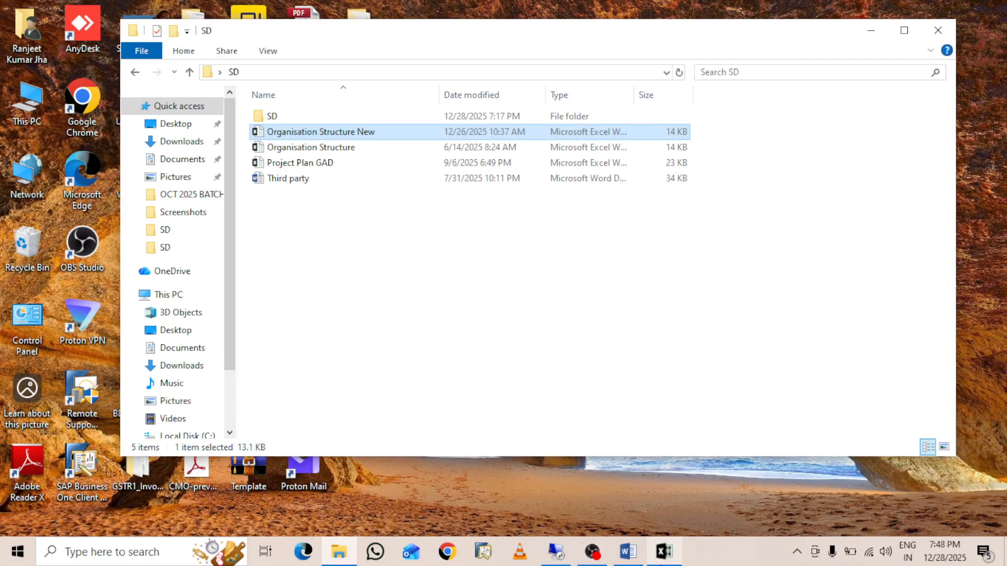
left_click(662, 552)
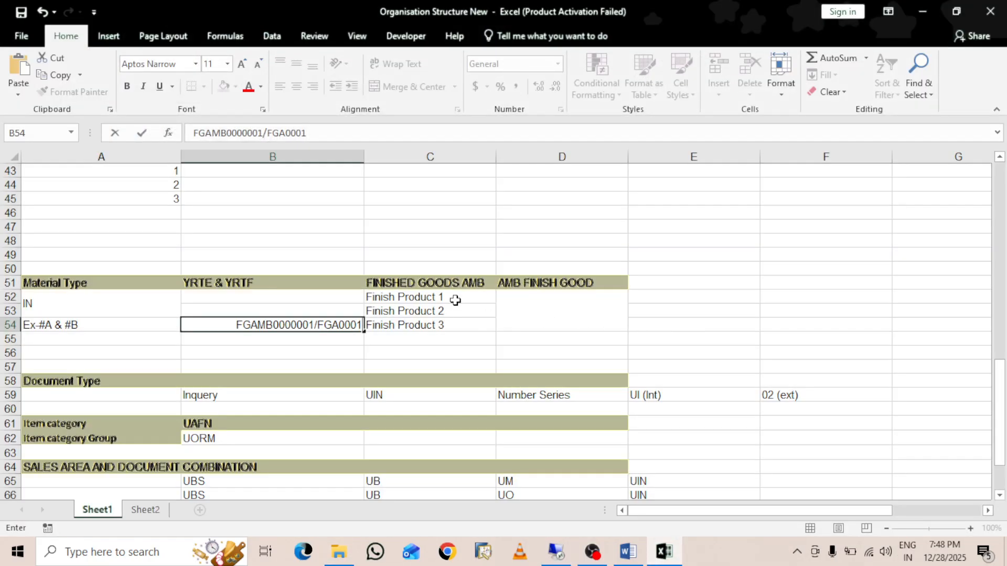
left_click(477, 282)
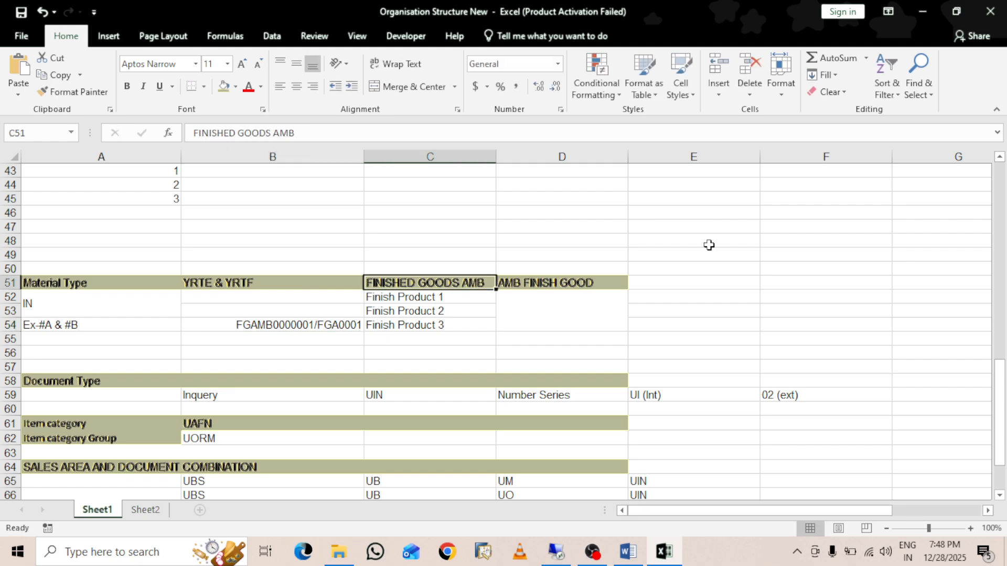
key("ctrl+c")
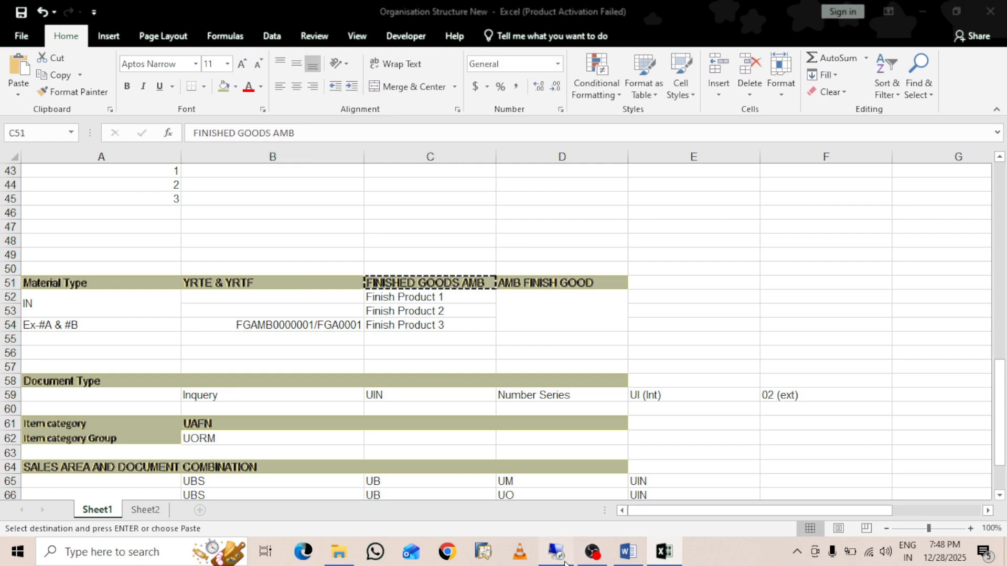
Return to the SAP remote session and examine the material types assigned to number range groups #A and #B.
left_click(556, 551)
left_click(245, 186)
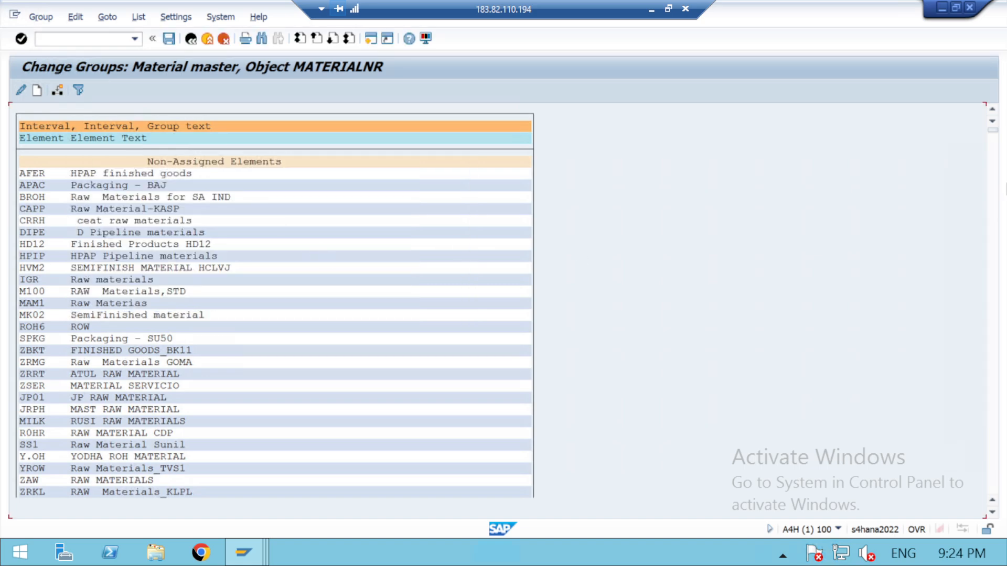
left_click(992, 187)
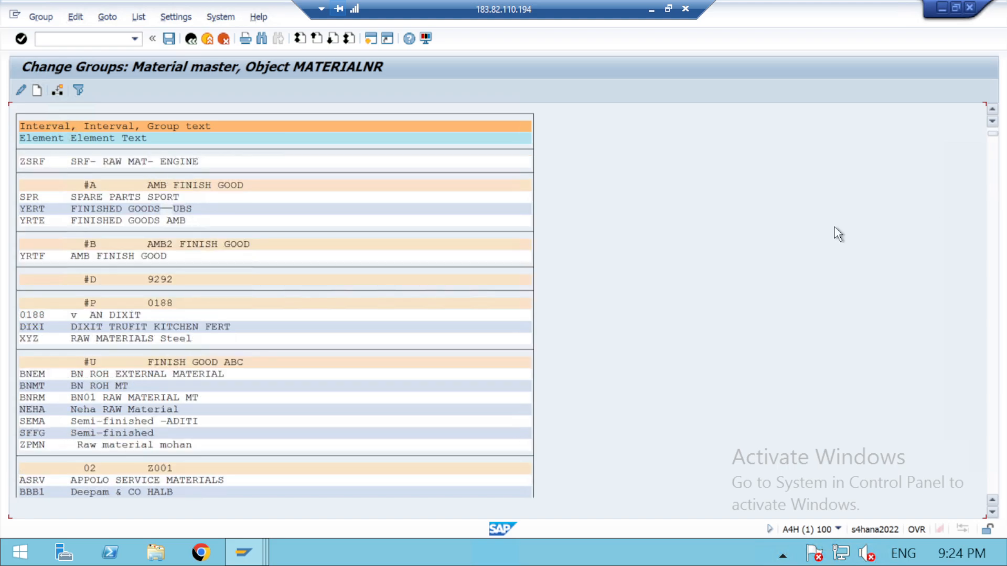
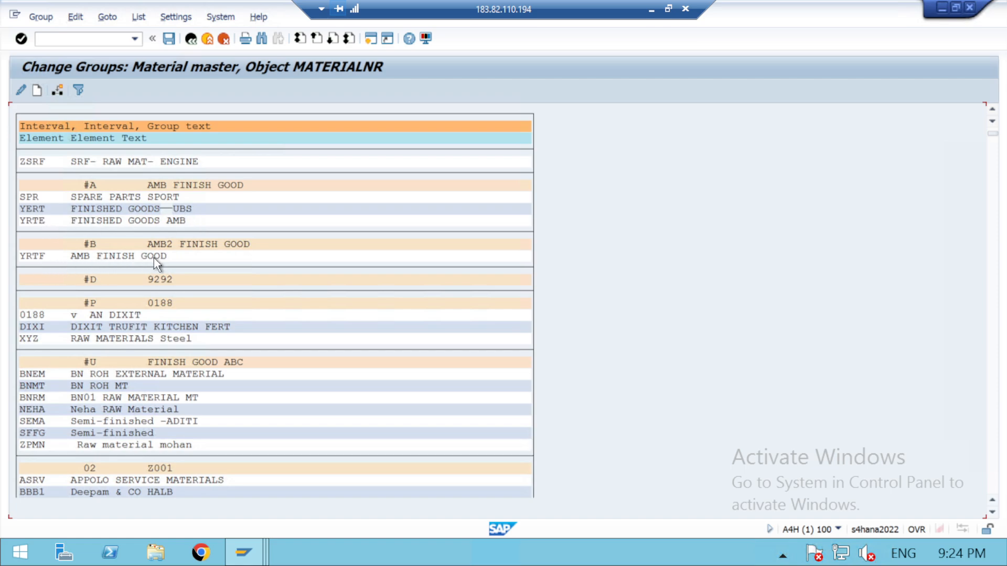
Leave the number range customizing back to SAP Easy Access and start transaction MM01 to create a material.
left_click(191, 39)
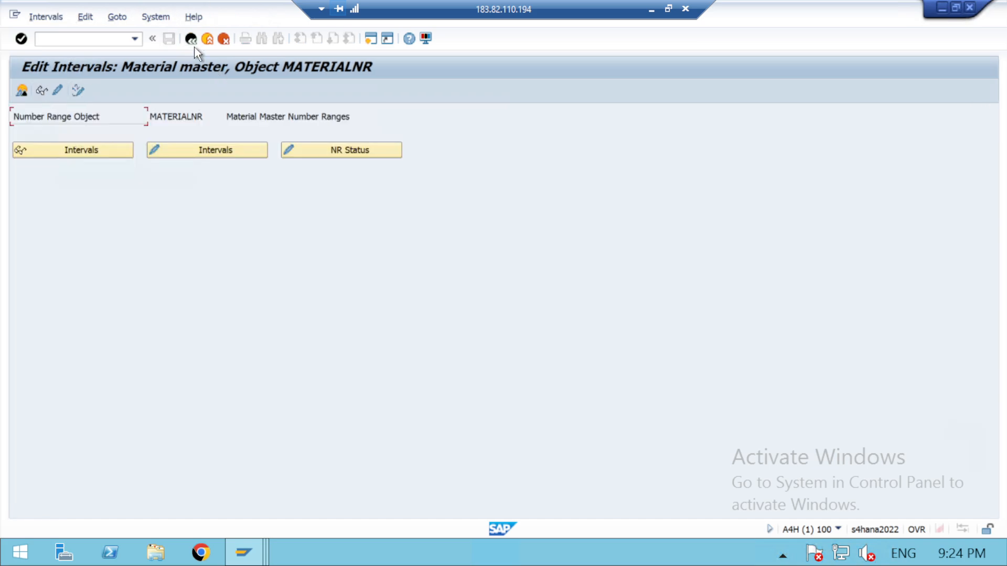
left_click(190, 40)
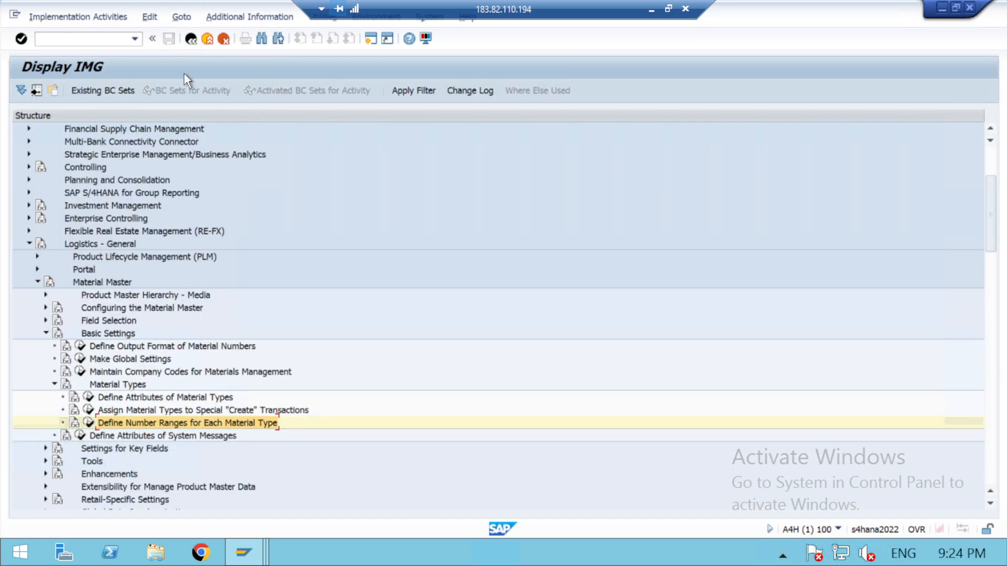
left_click(191, 39)
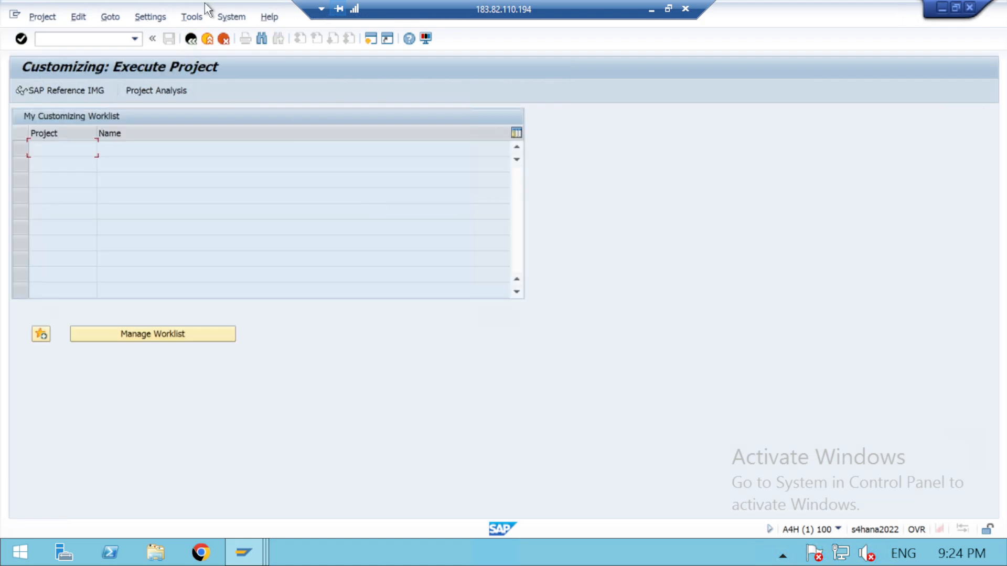
left_click(190, 39)
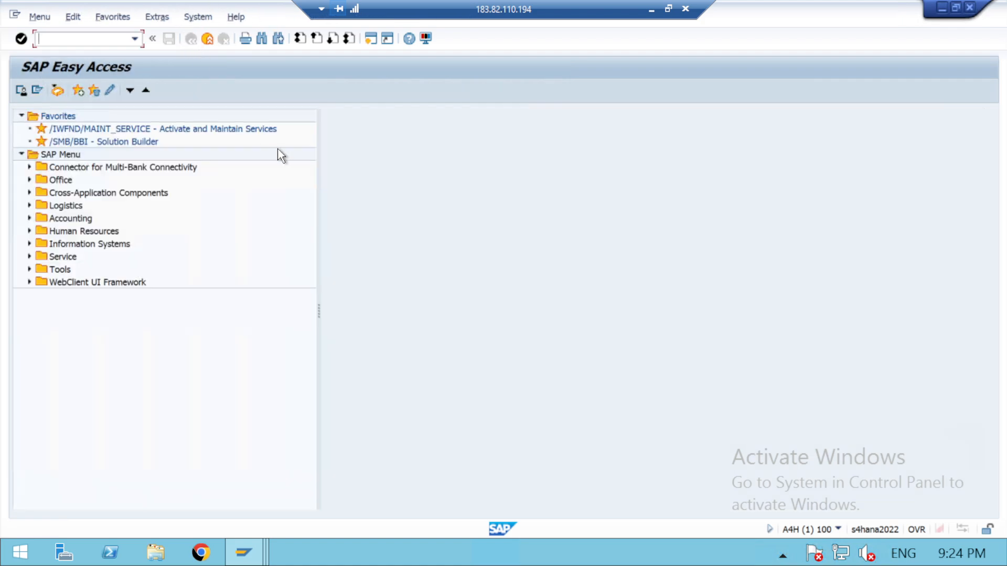
type("MM01")
key("Return")
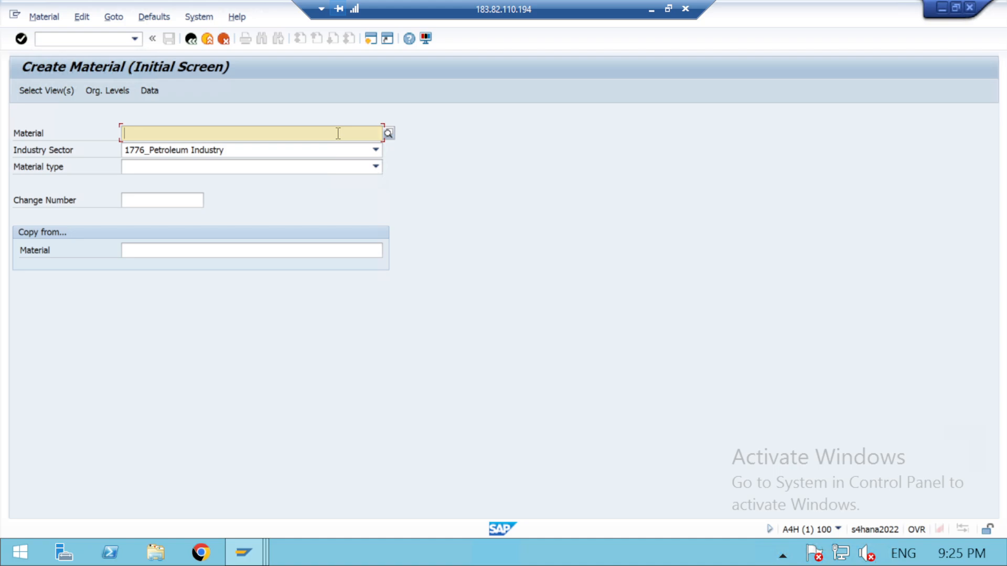
Enter FGAMB000002 as the new material's number and set the industry sector to Electronics.
type("F")
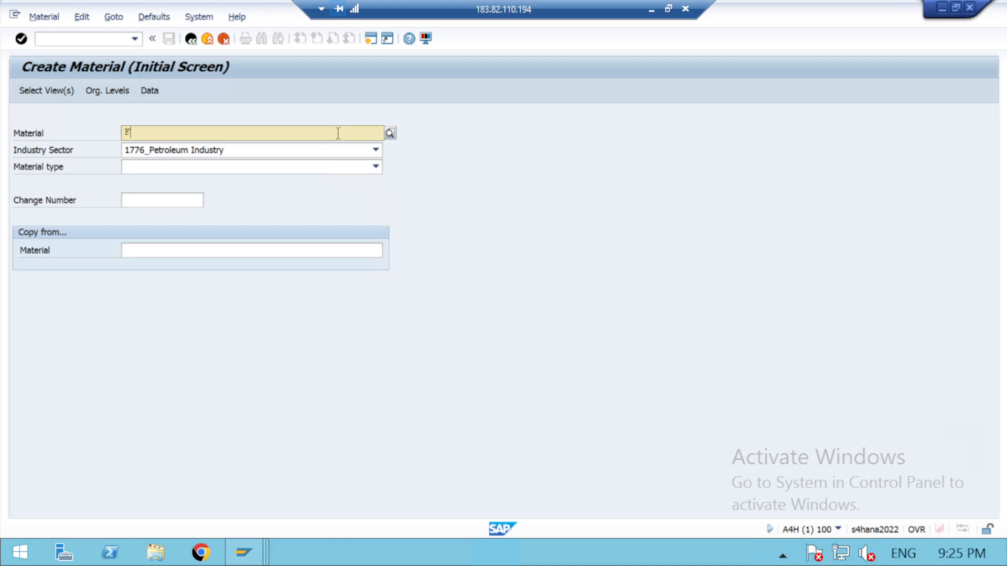
type("GAMB")
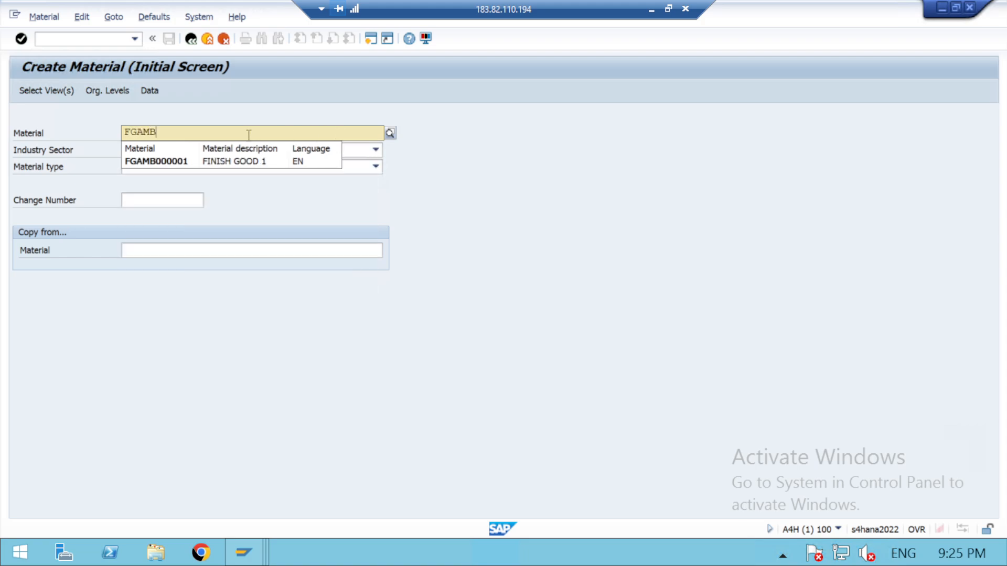
left_click(188, 160)
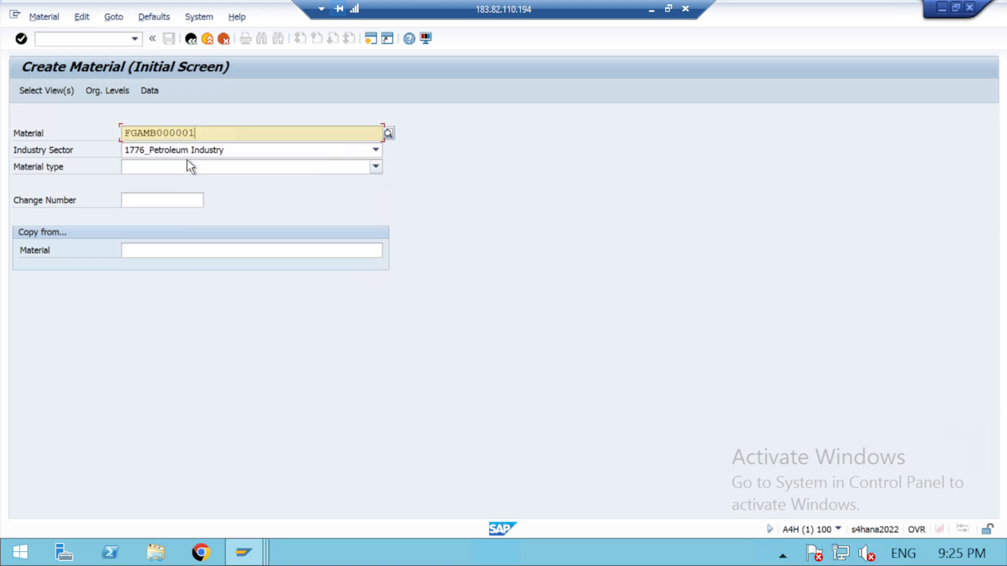
key("BackSpace")
type("2")
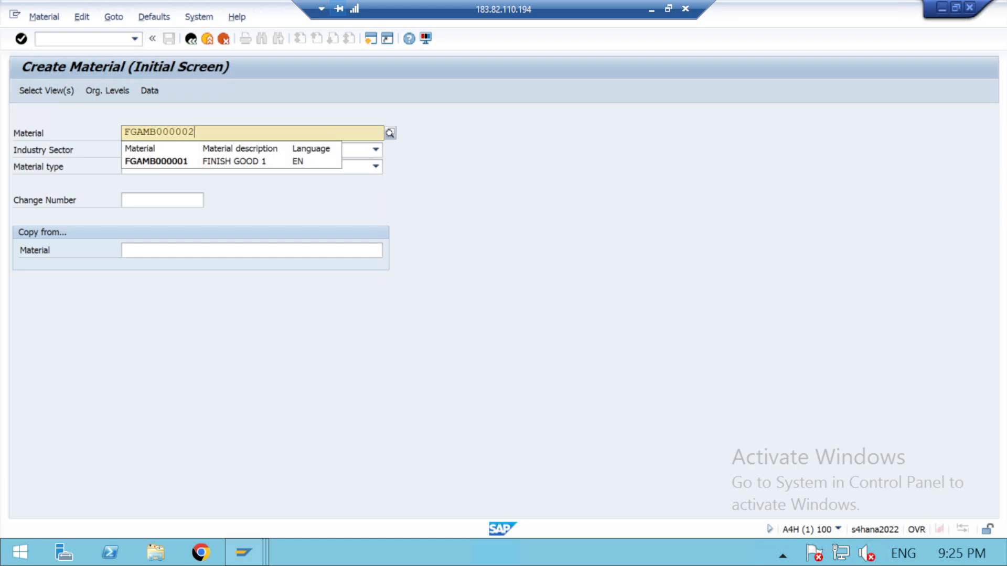
left_click(410, 203)
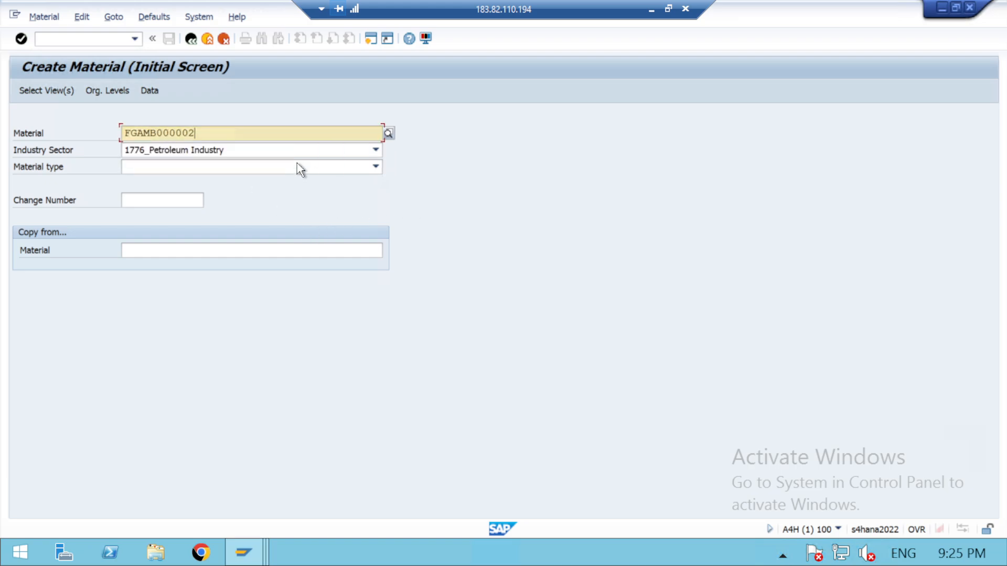
left_click(382, 149)
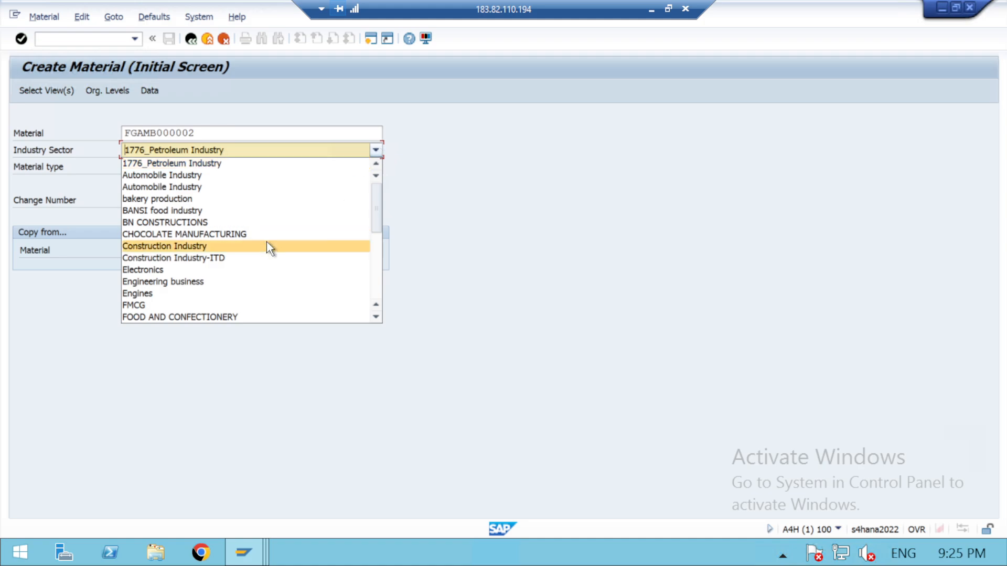
left_click(163, 270)
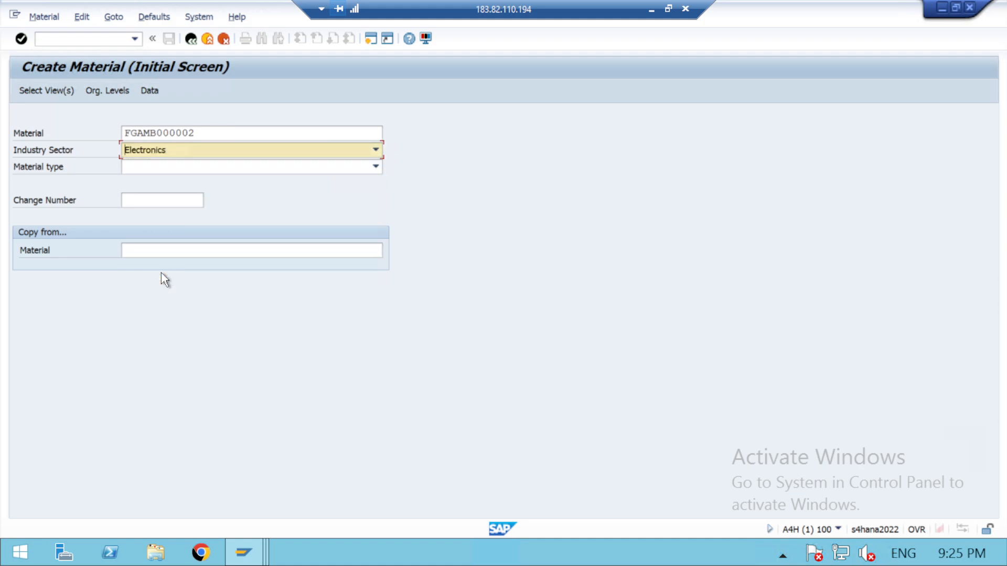
Check the material type description in the Excel workbook and return to the Create Material screen in SAP.
left_click(376, 166)
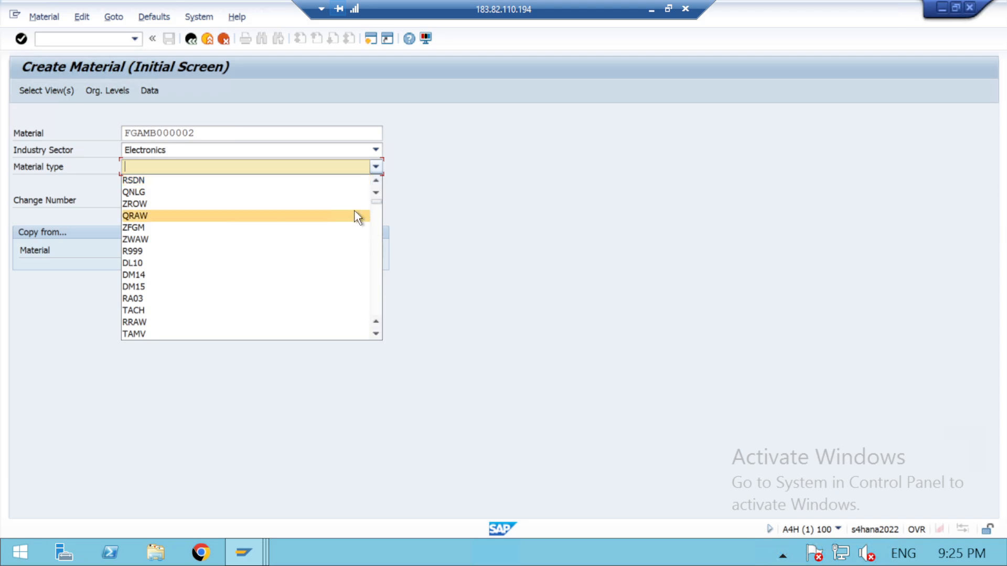
left_click(652, 10)
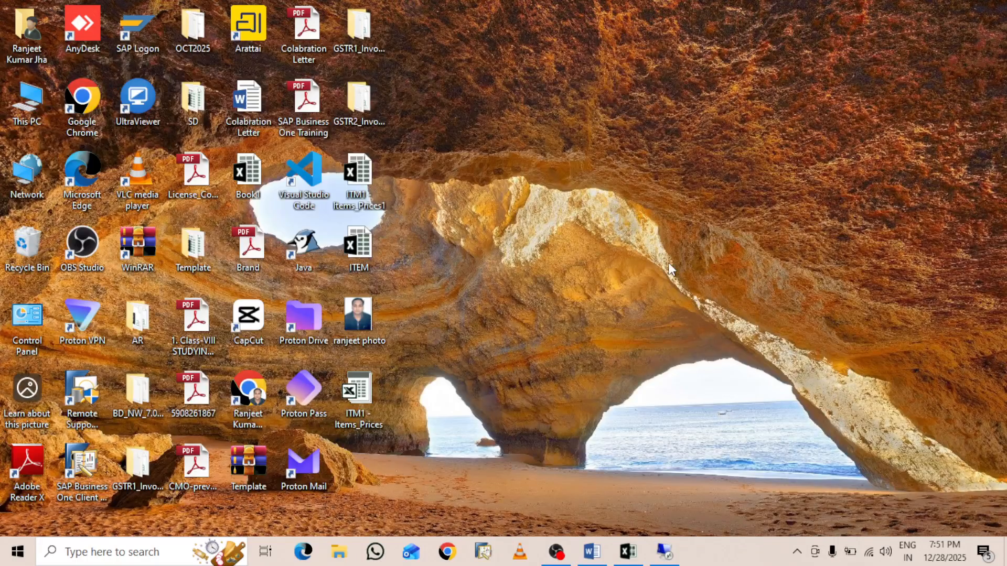
left_click(627, 551)
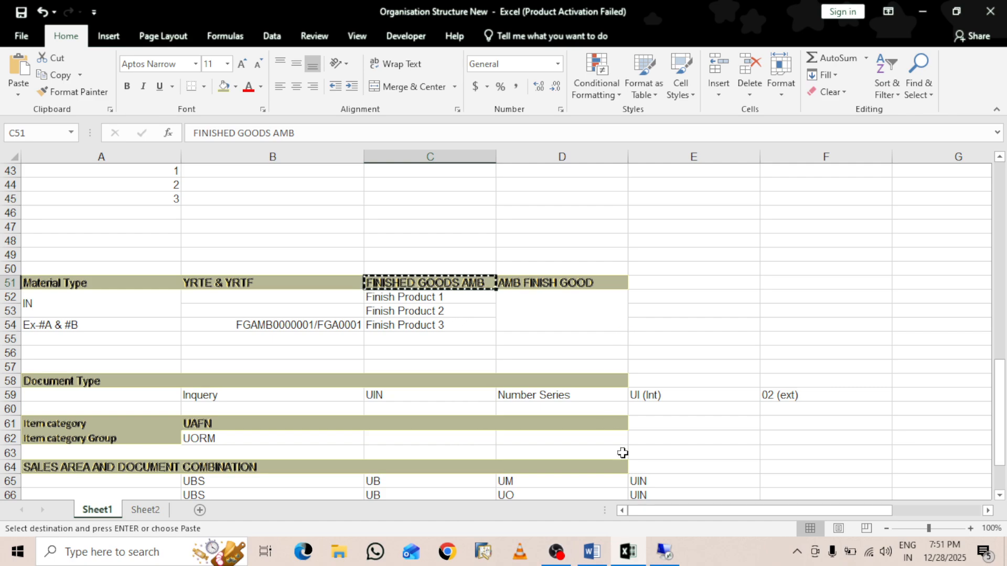
left_click(665, 551)
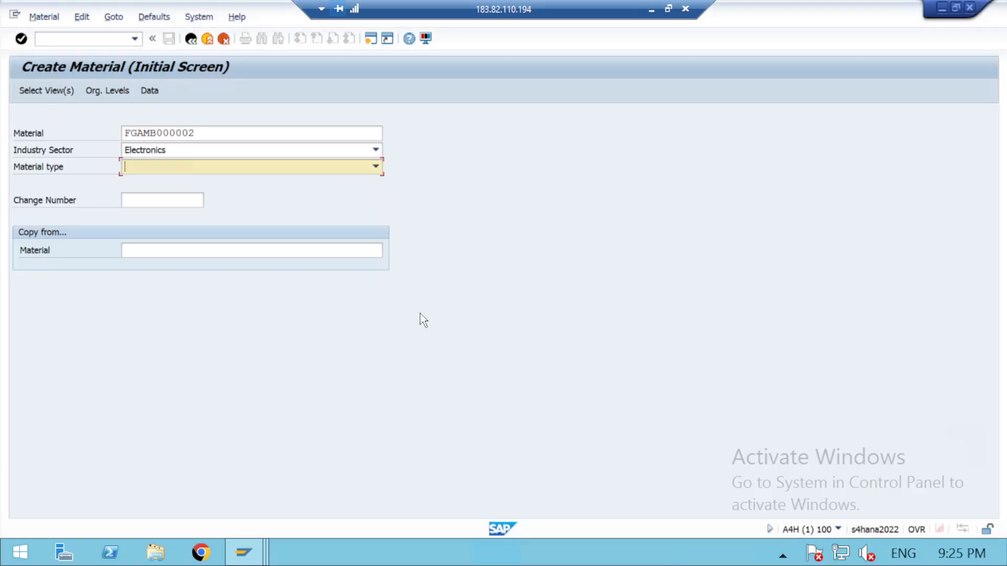
Try FANISHED GOODS_as06 as the material type, browse the available types and reset the field to blank.
left_click(213, 168)
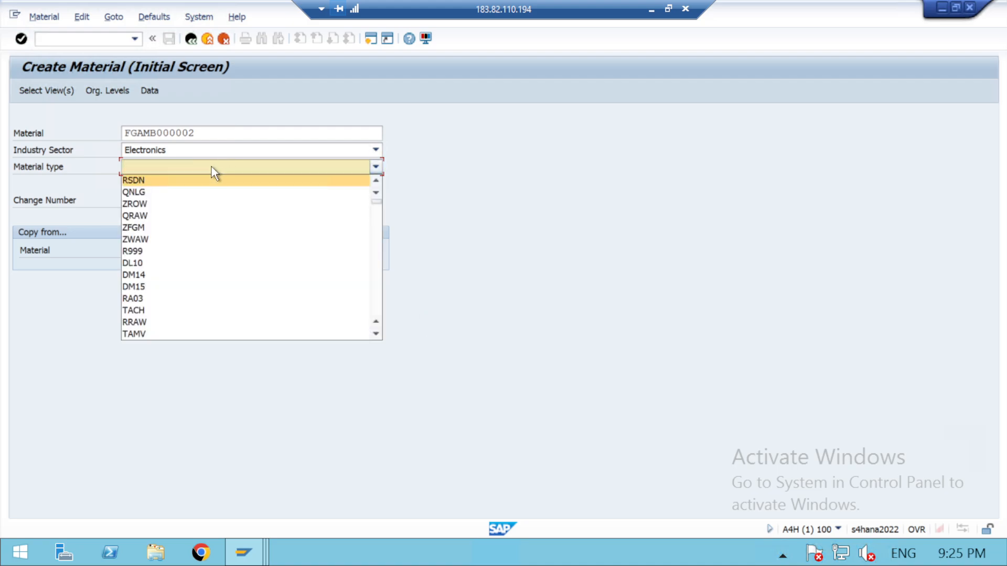
left_click(213, 169)
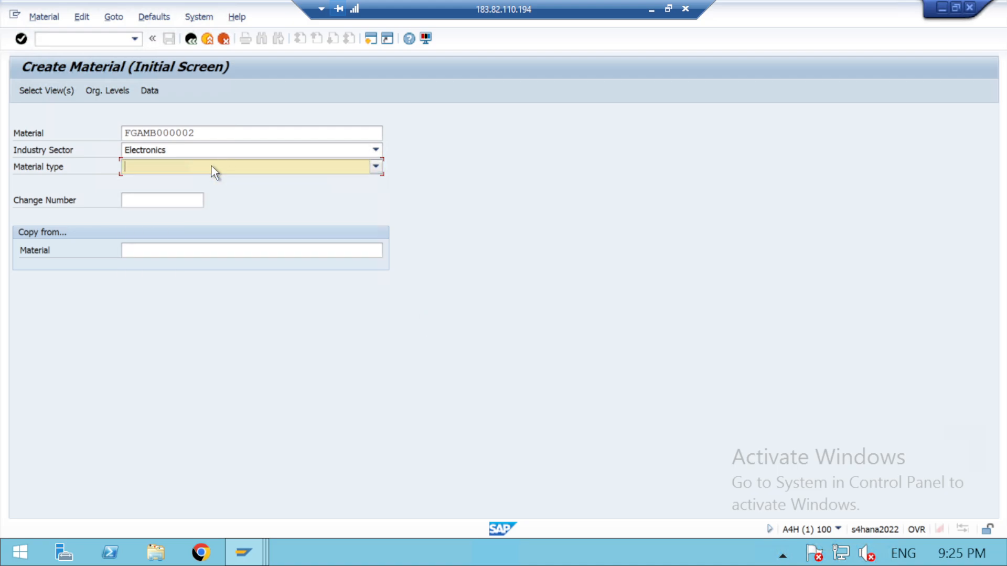
type("FANISHED GOODS_as06")
left_click(236, 174)
left_click(235, 172)
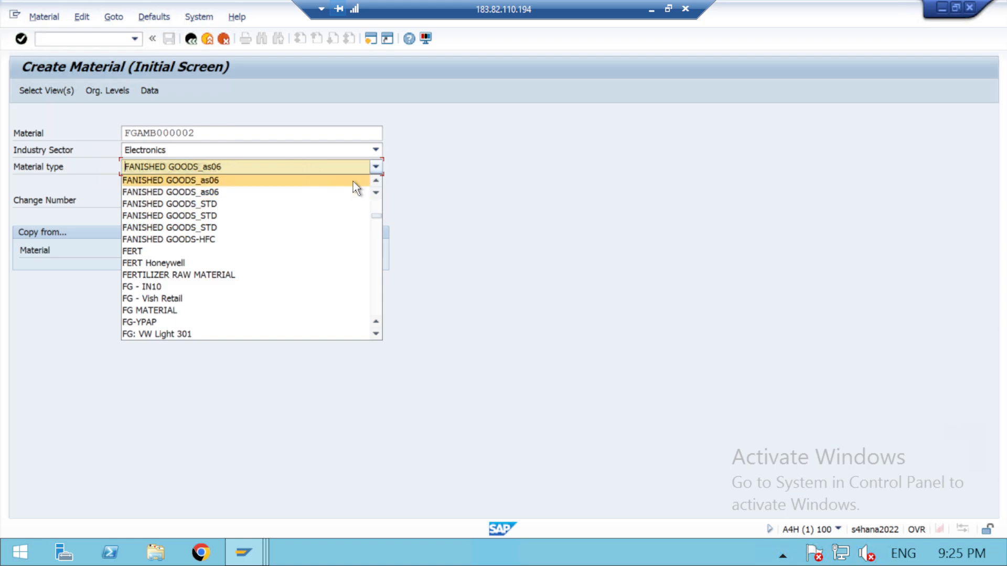
left_click_drag(377, 217, 376, 187)
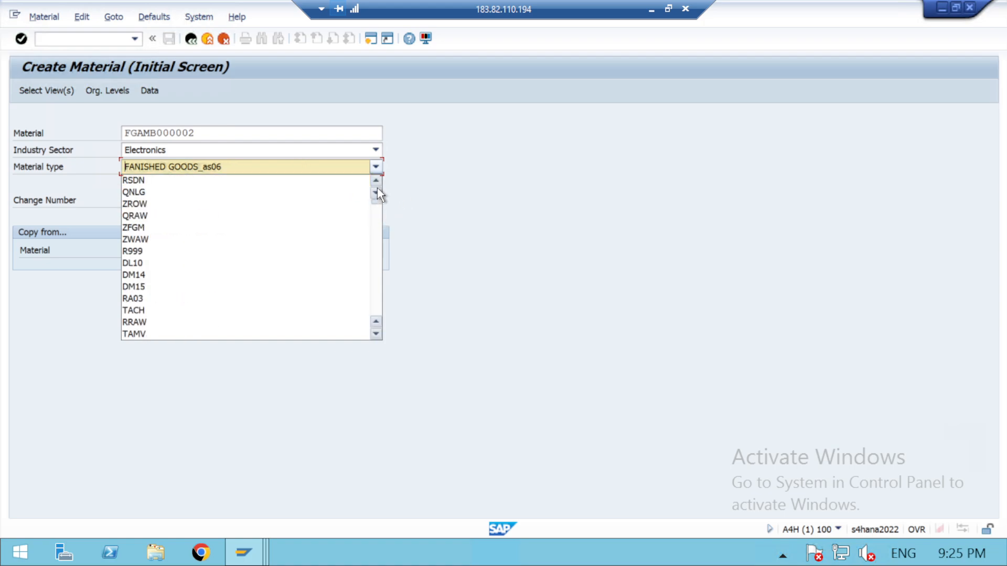
left_click(348, 170)
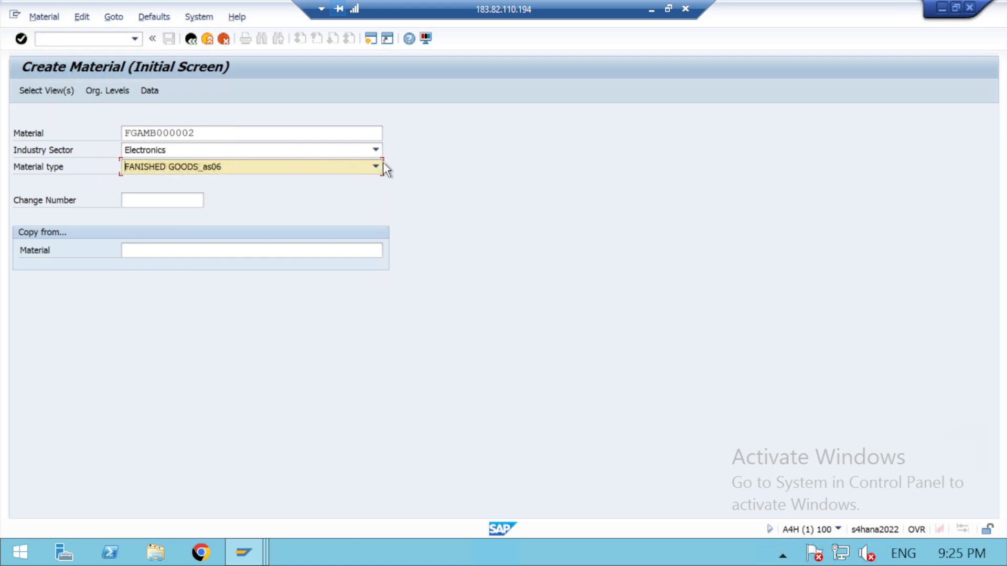
left_click(382, 165)
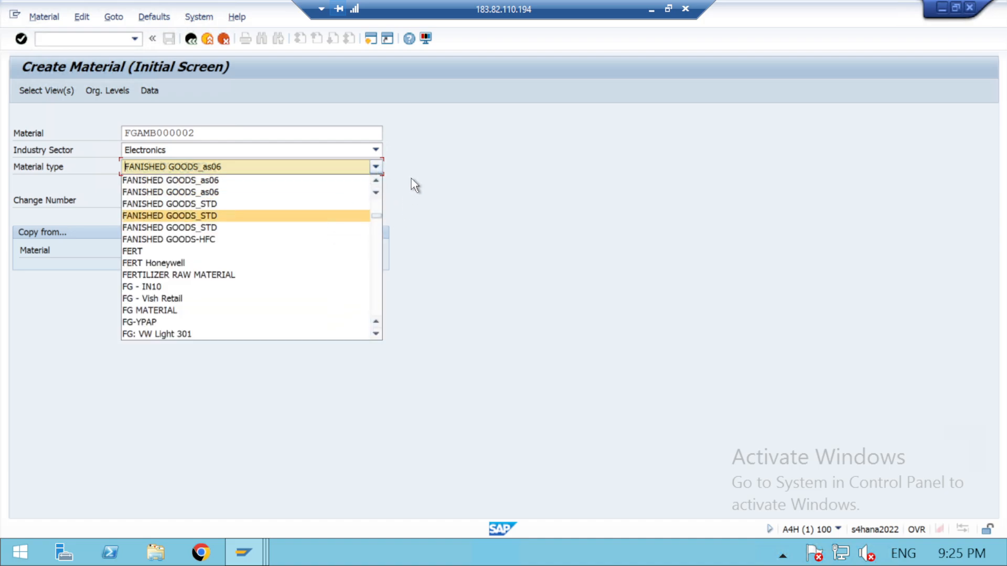
key("End")
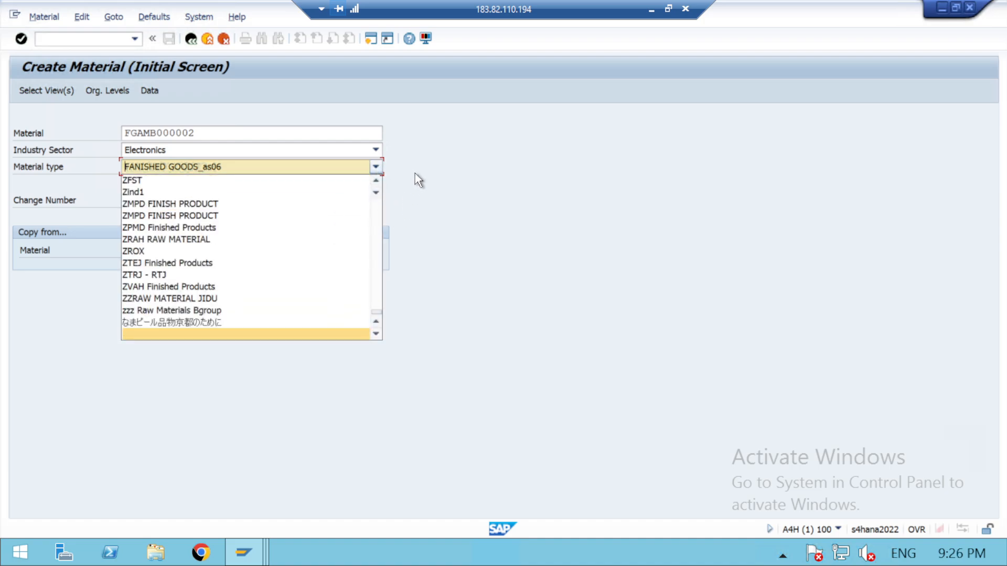
left_click(242, 334)
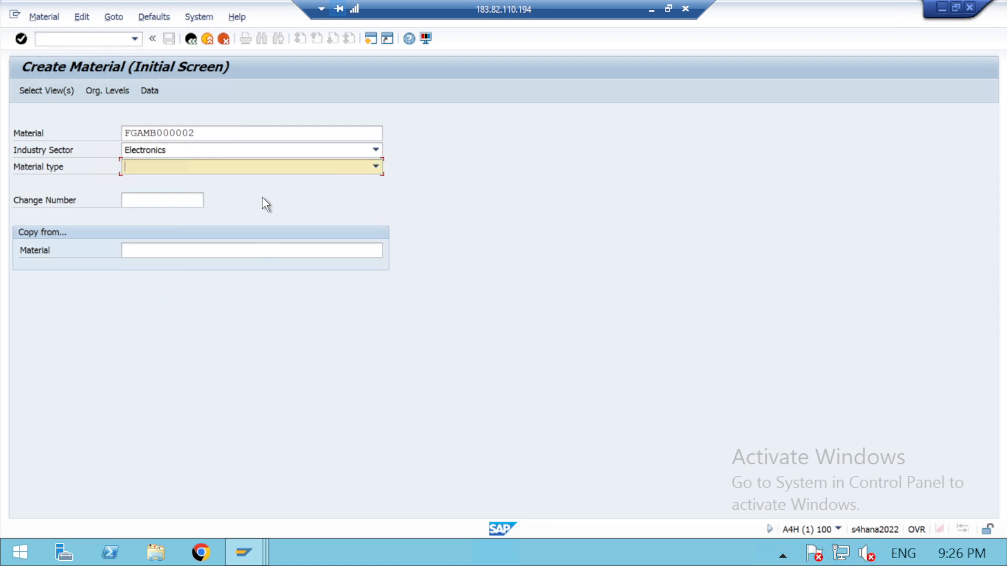
Try YRTJ YRLV as the material type and browse the list of available types.
type("FINISH")
left_click(128, 164)
type("YRTJ YRLV")
left_click(378, 170)
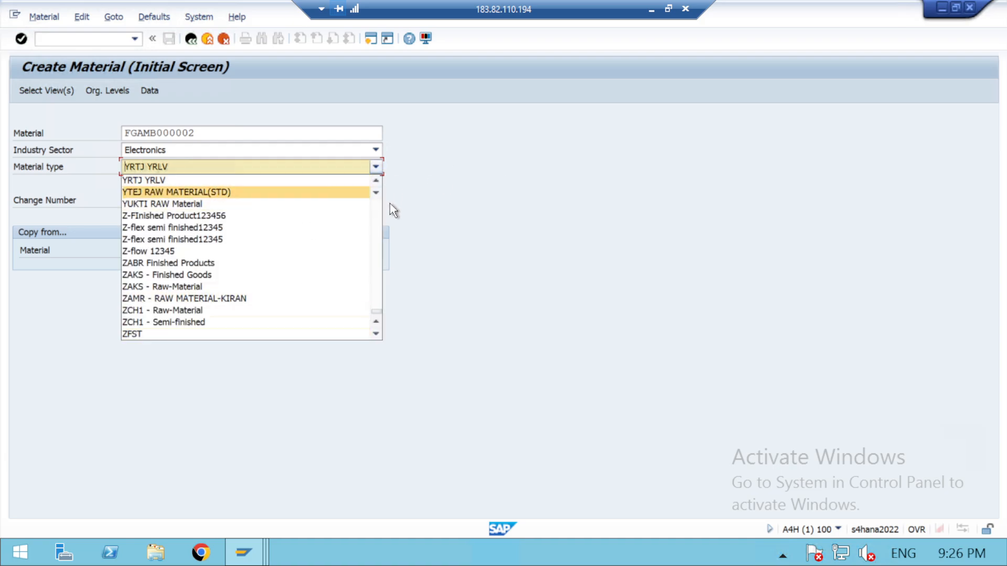
left_click(431, 222)
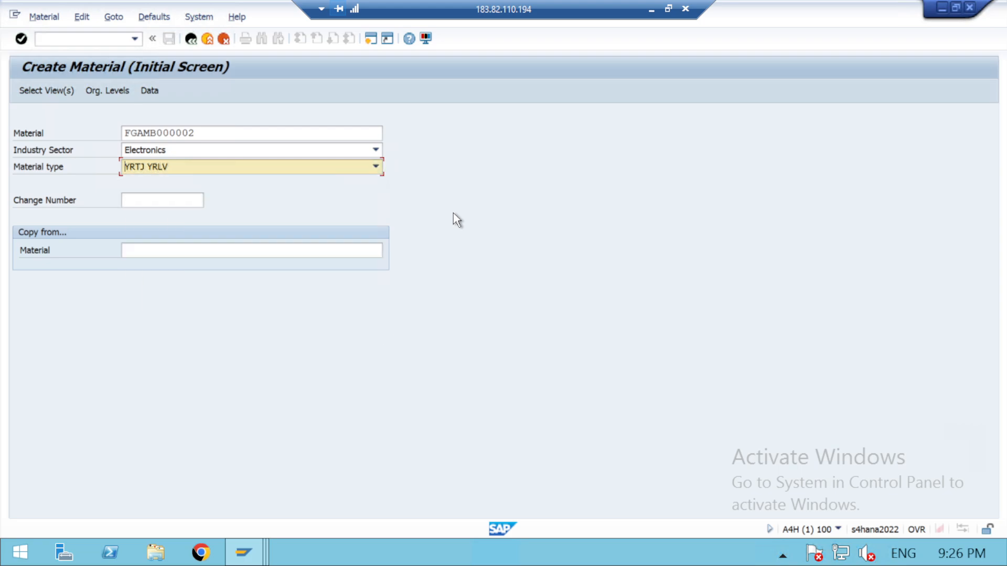
left_click(278, 166)
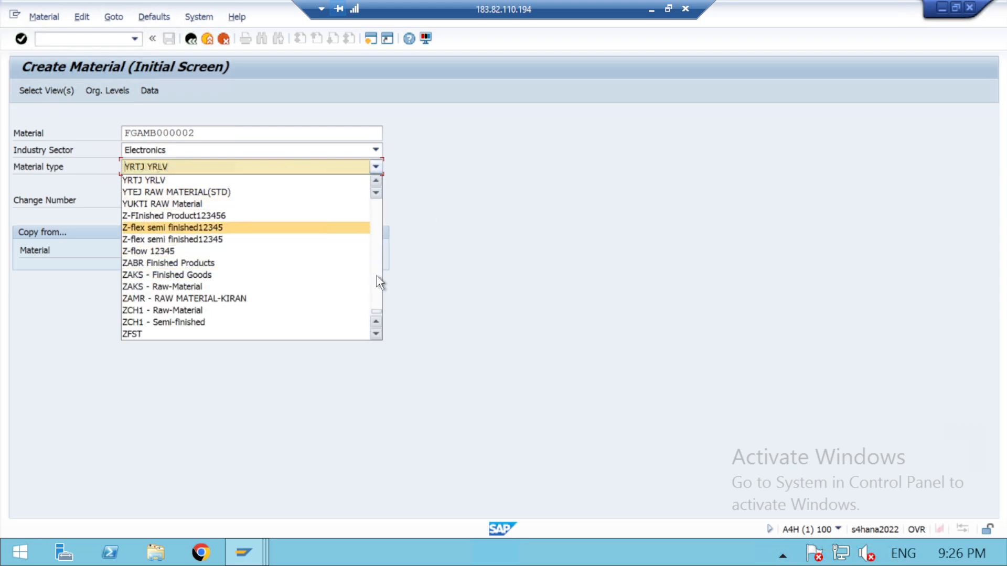
left_click_drag(379, 307, 380, 193)
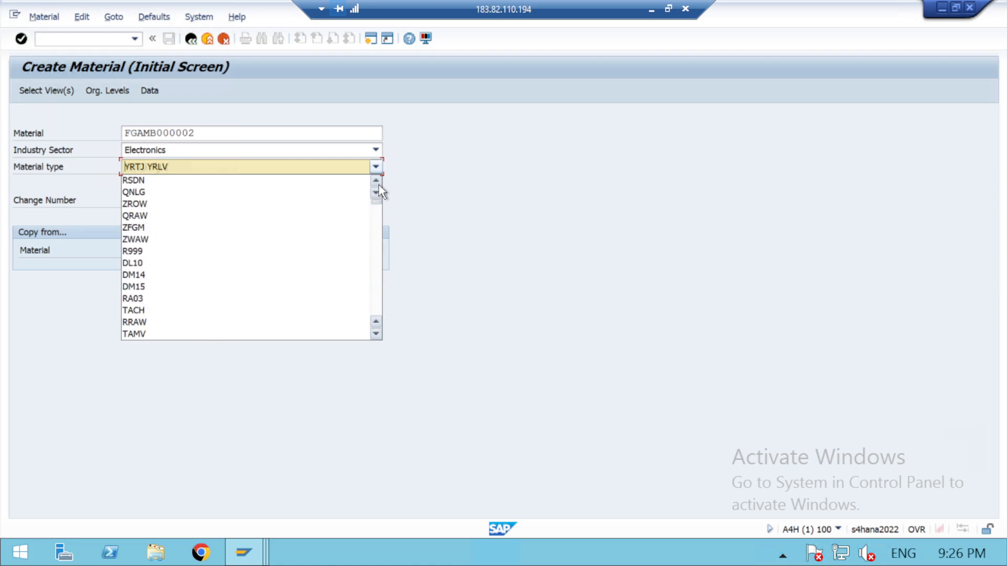
left_click(231, 154)
left_click(218, 167)
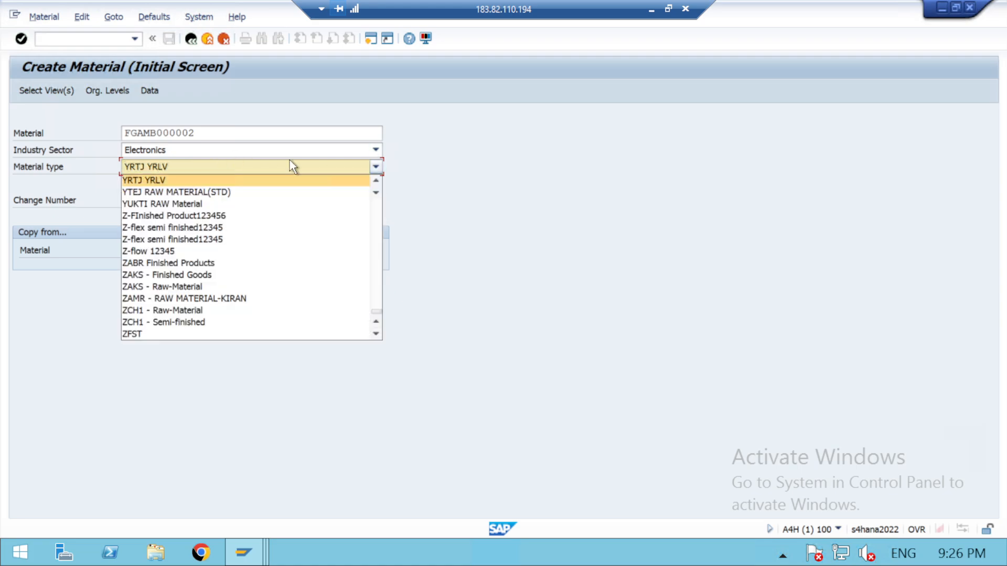
left_click(424, 176)
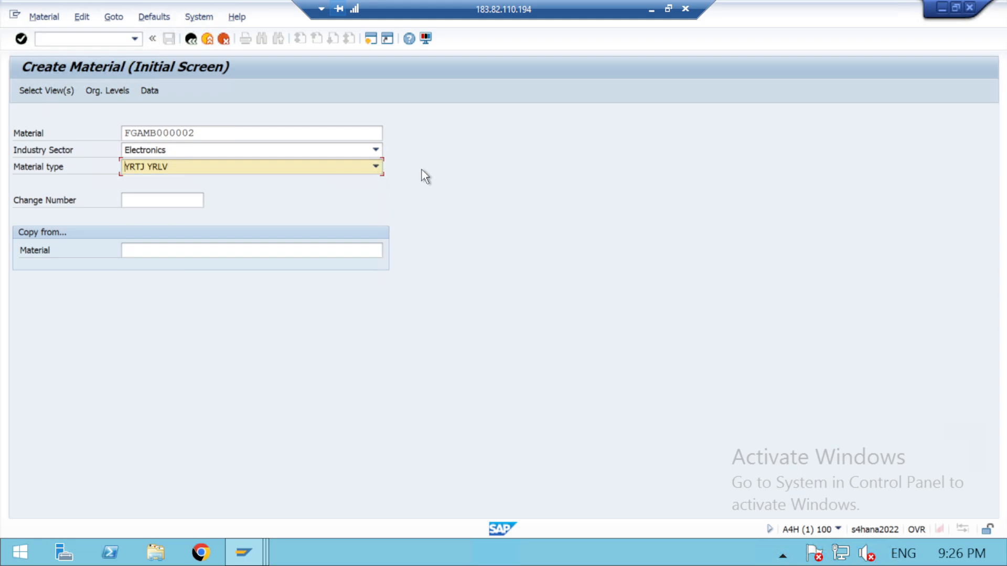
Search the material type list upward from YRTJ YRLV for the AMB finished goods entry.
left_click(376, 167)
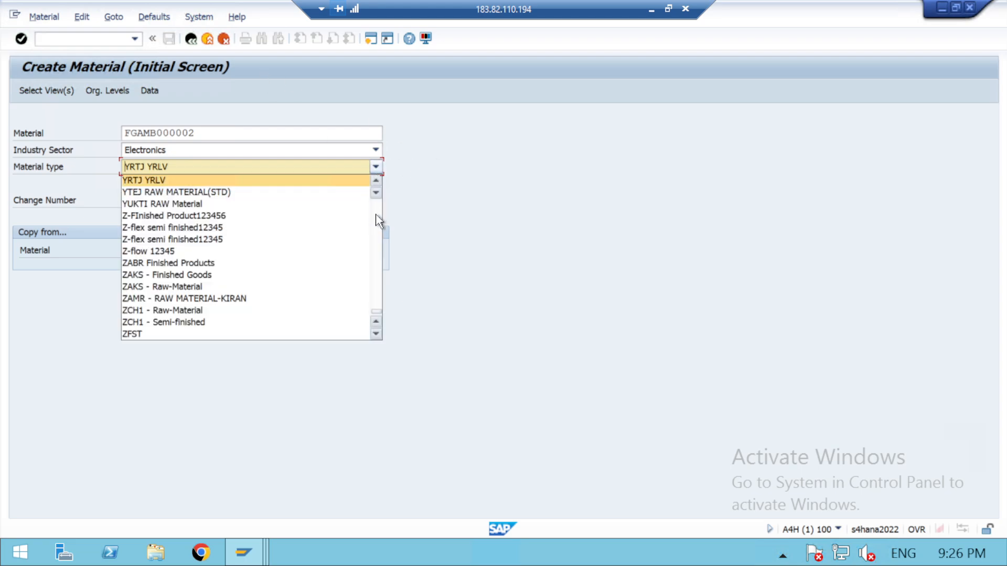
scroll(378, 314, "up", 4)
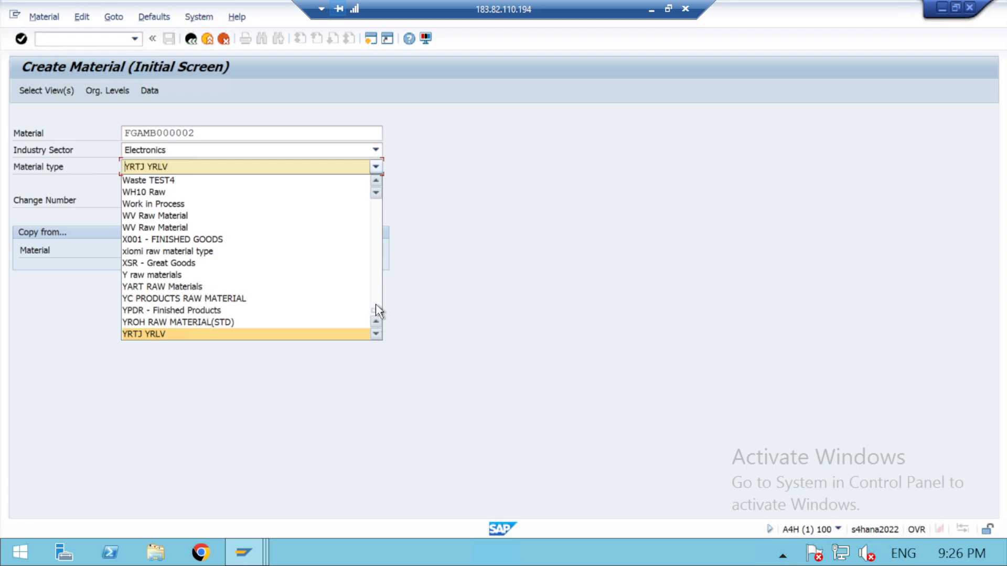
left_click(376, 181)
left_click(376, 182)
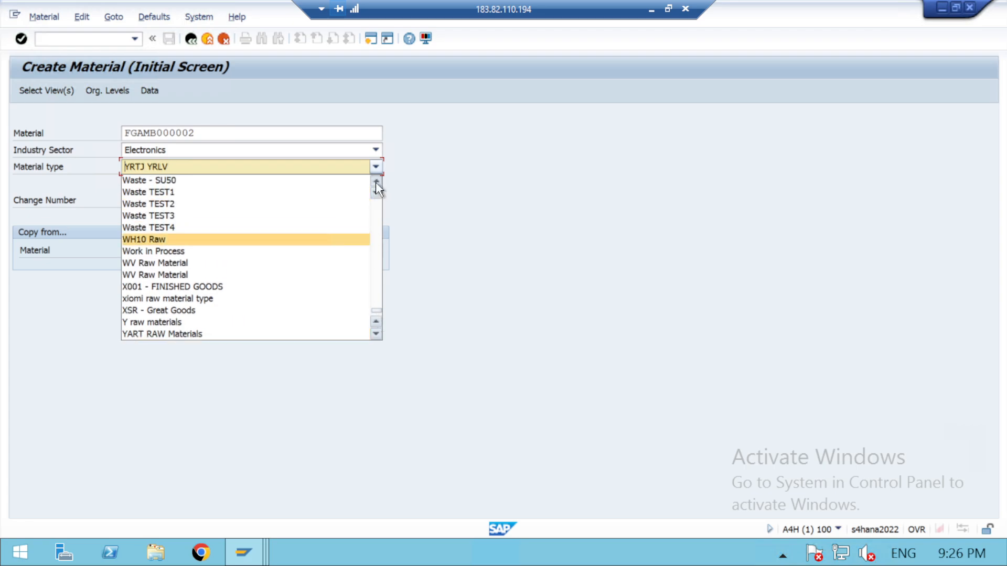
left_click(376, 181)
left_click_drag(376, 316, 373, 246)
left_click(246, 168)
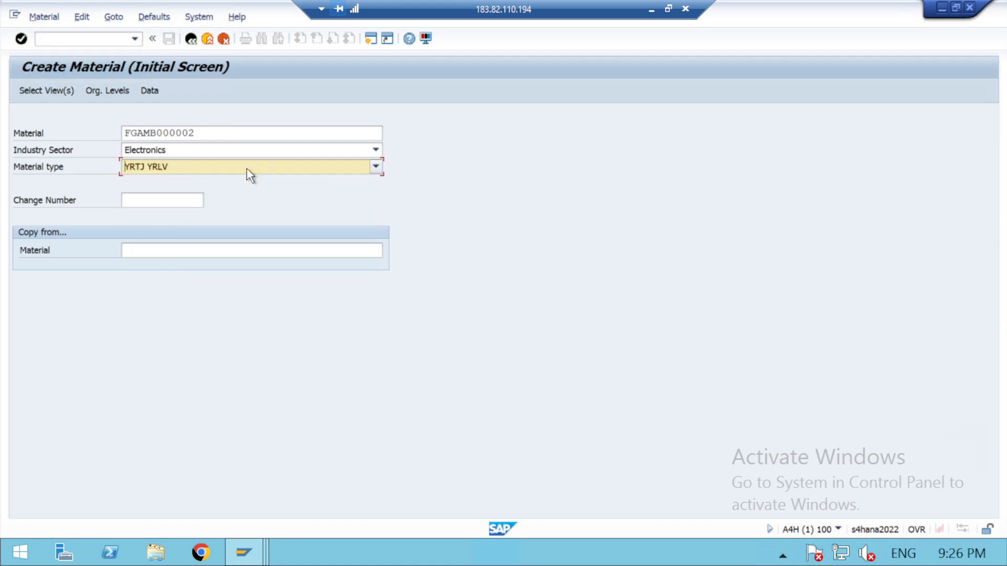
Try FINISH GOODS WALMART as the material type and clear the field again.
key("BackSpace")
type("FINISH GOODS WALMART")
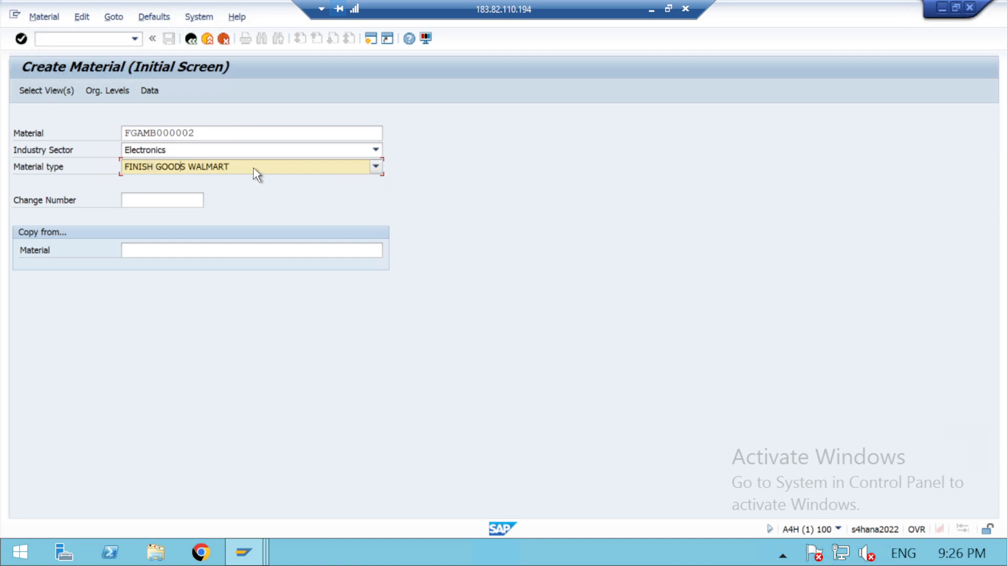
key("BackSpace")
key("BackSpace")
key("BackSpace")
key("BackSpace")
key("BackSpace")
key("BackSpace")
key("BackSpace")
key("BackSpace")
key("BackSpace")
key("BackSpace")
key("BackSpace")
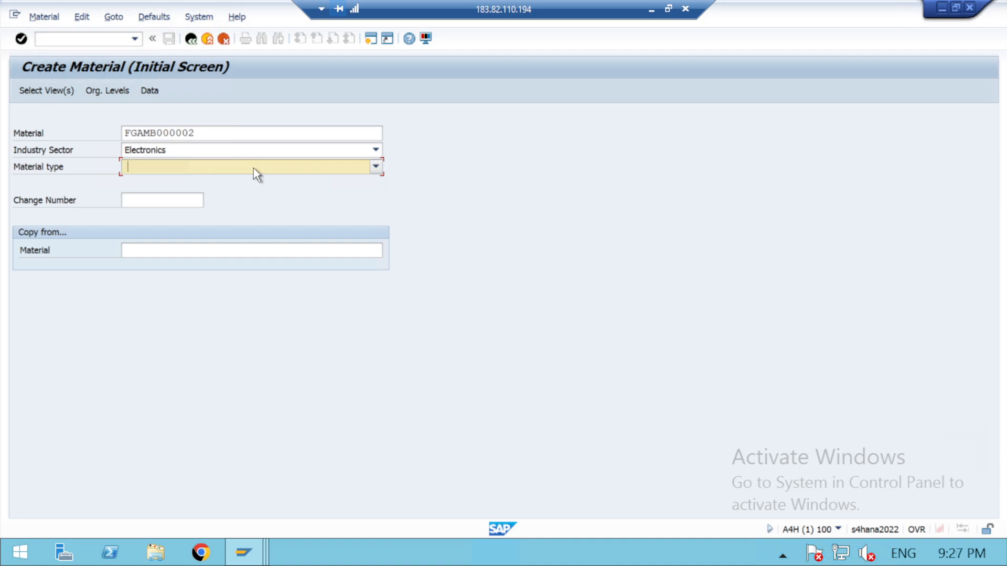
Check the exact material type description in the Excel workbook and return to the Create Material screen in SAP.
left_click(650, 9)
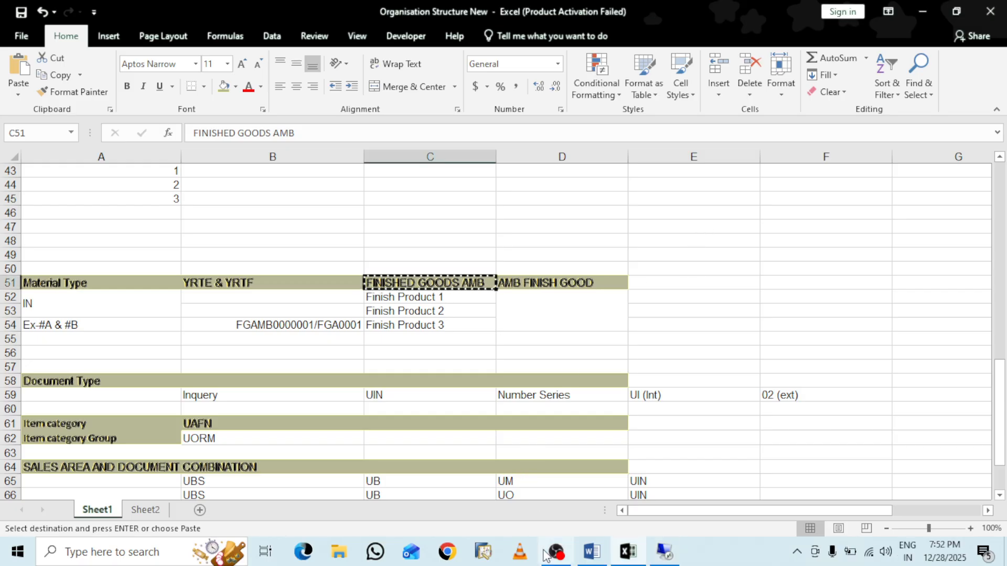
left_click(661, 552)
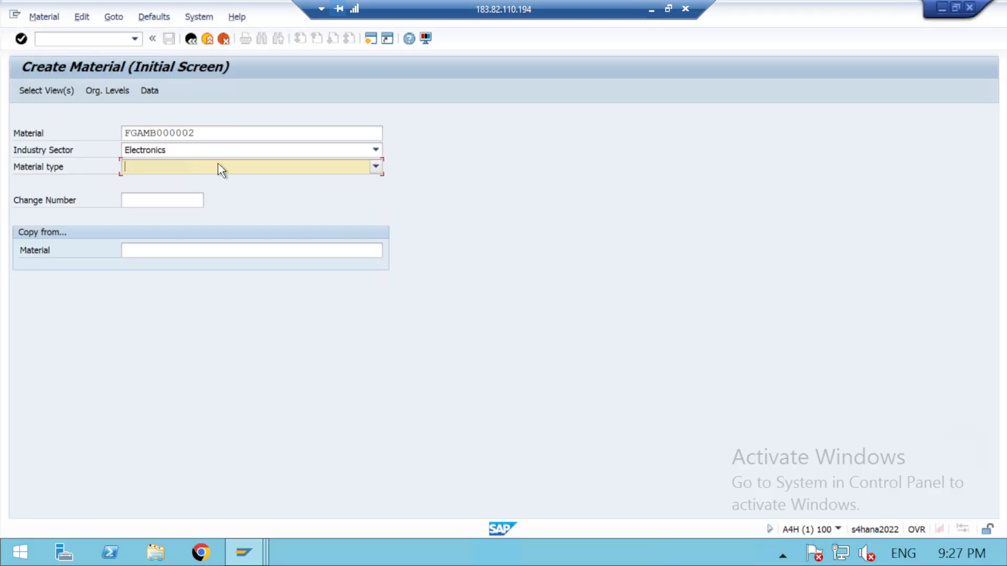
Try GOODS-EUREKA ELECTRONICS as the material type, browse the neighbouring types and reset the field to blank.
left_click(375, 167)
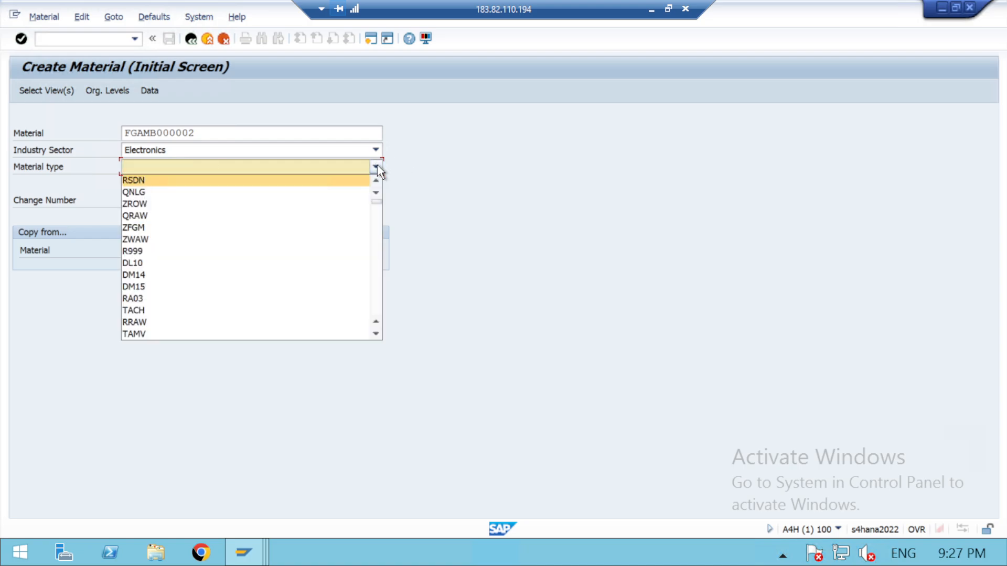
left_click(313, 167)
type("FINISH")
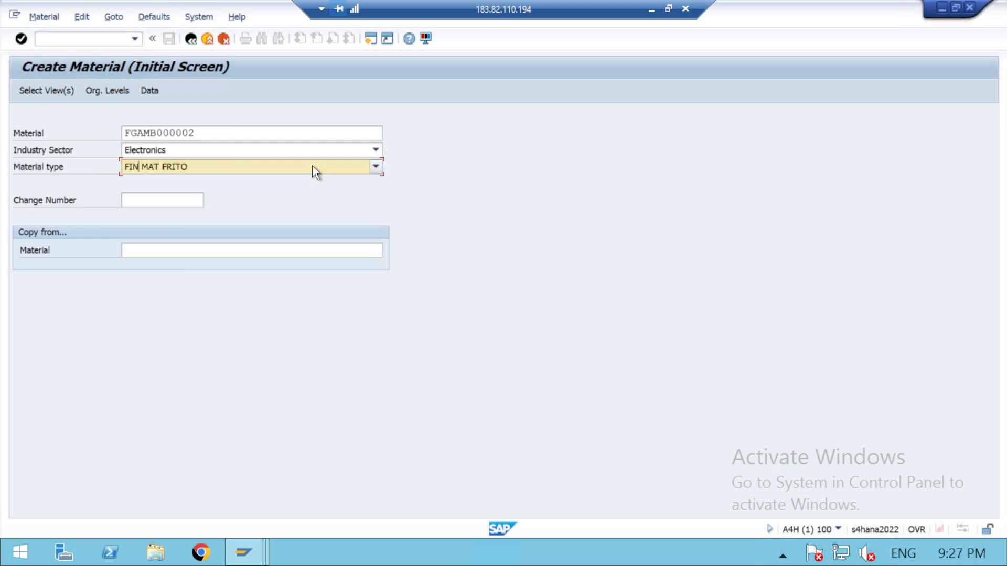
type(" F")
type("GOODS-EUREKA ELECTRONICS")
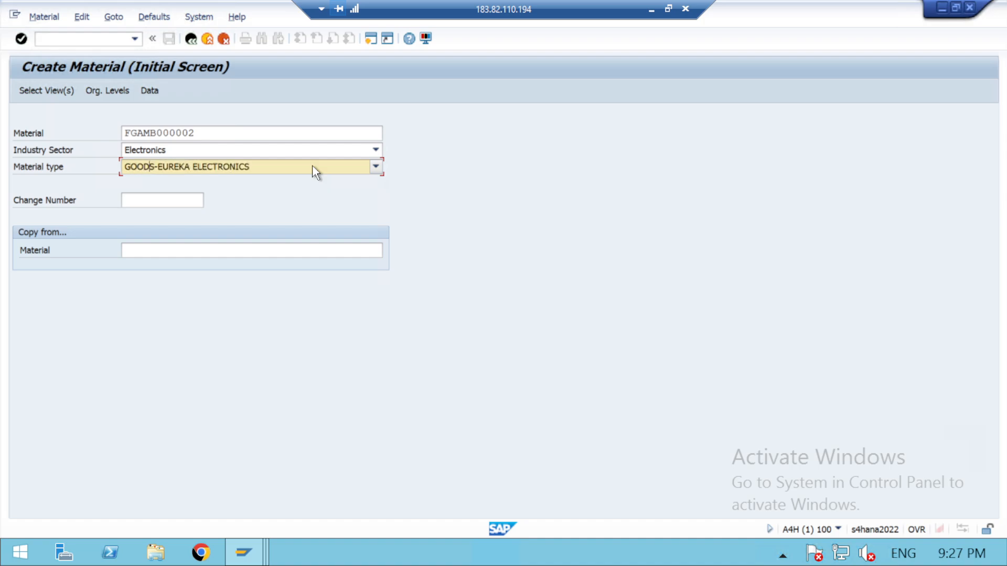
left_click(315, 171)
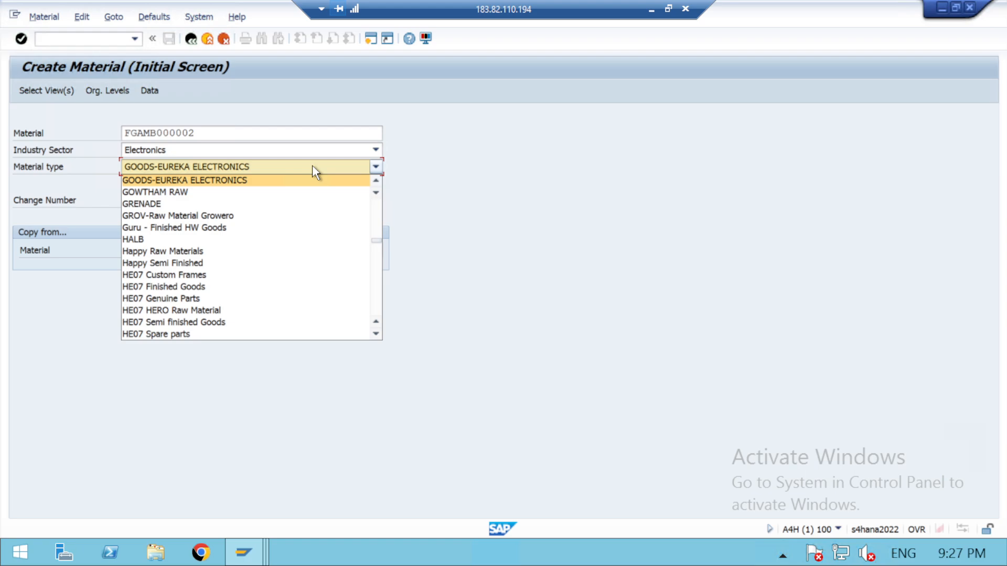
left_click(374, 171)
left_click(371, 170)
scroll(342, 176, "up", 7)
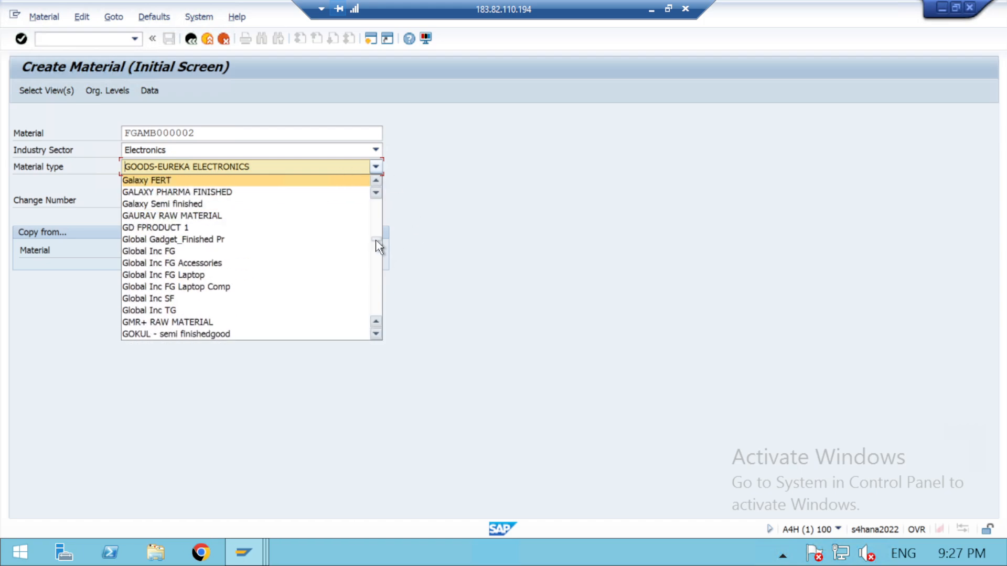
left_click_drag(376, 240, 378, 326)
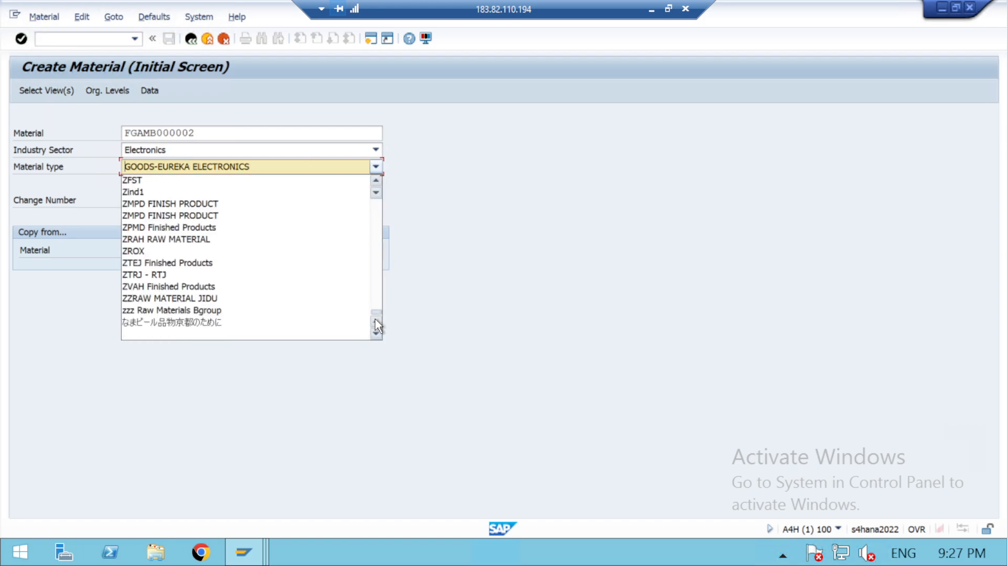
left_click(224, 336)
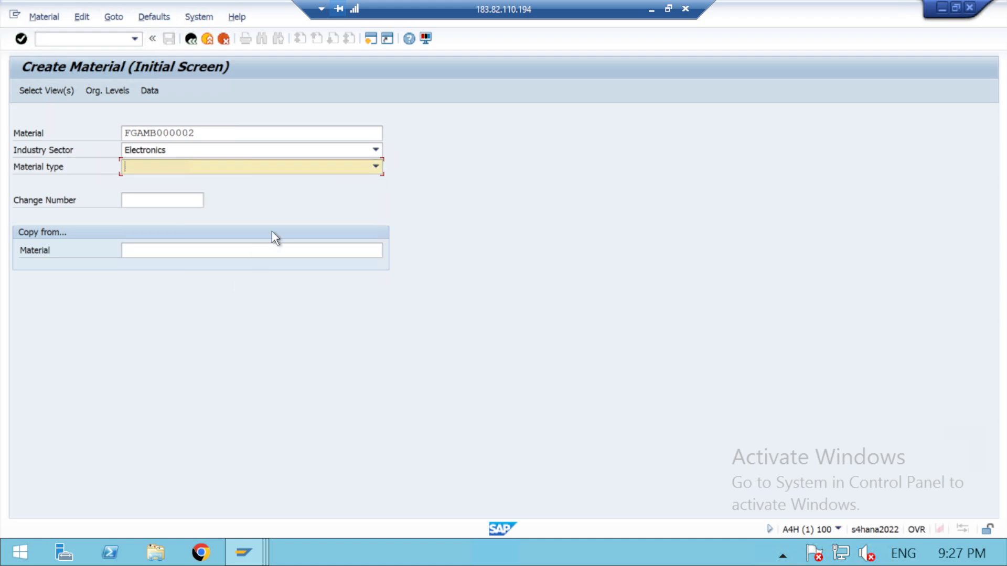
Set the material type to FINISHED GOODS AMB and continue to the view selection.
type("FINI")
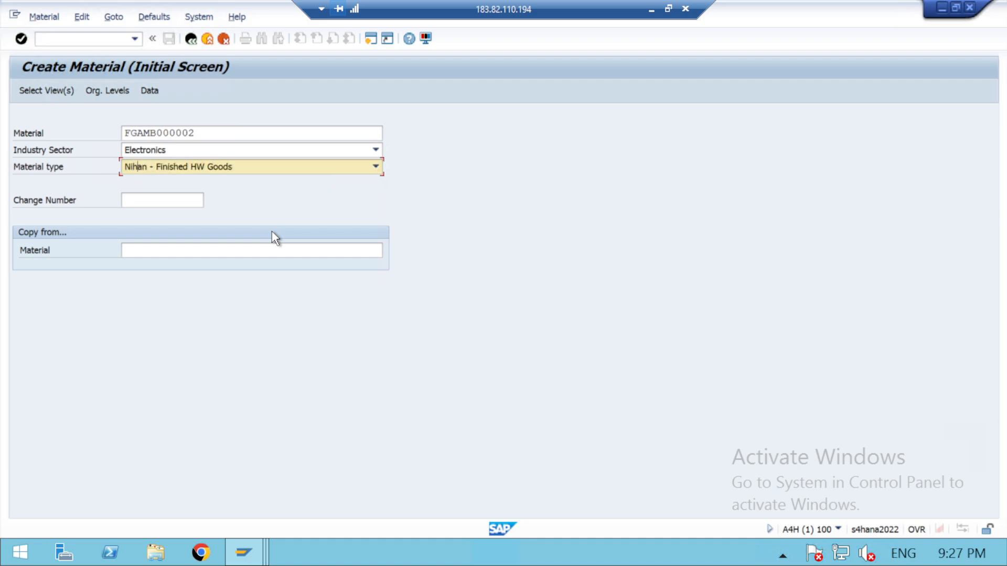
left_click(268, 168)
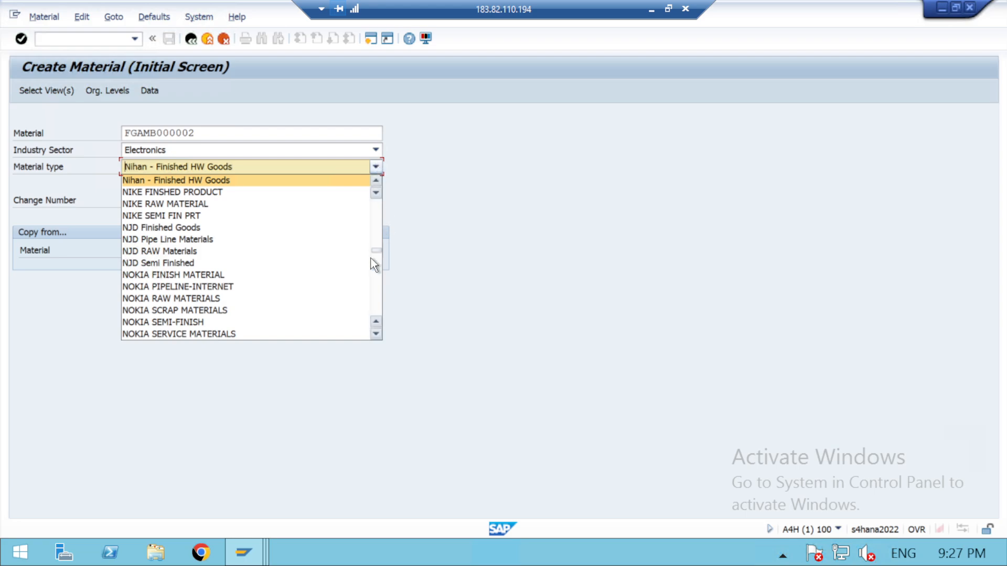
left_click_drag(377, 251, 378, 225)
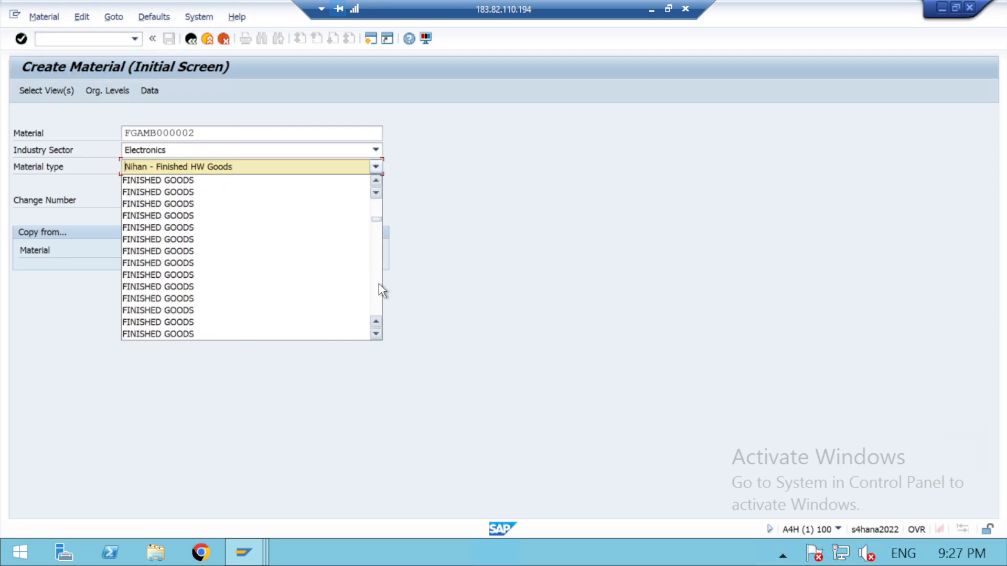
left_click(376, 335)
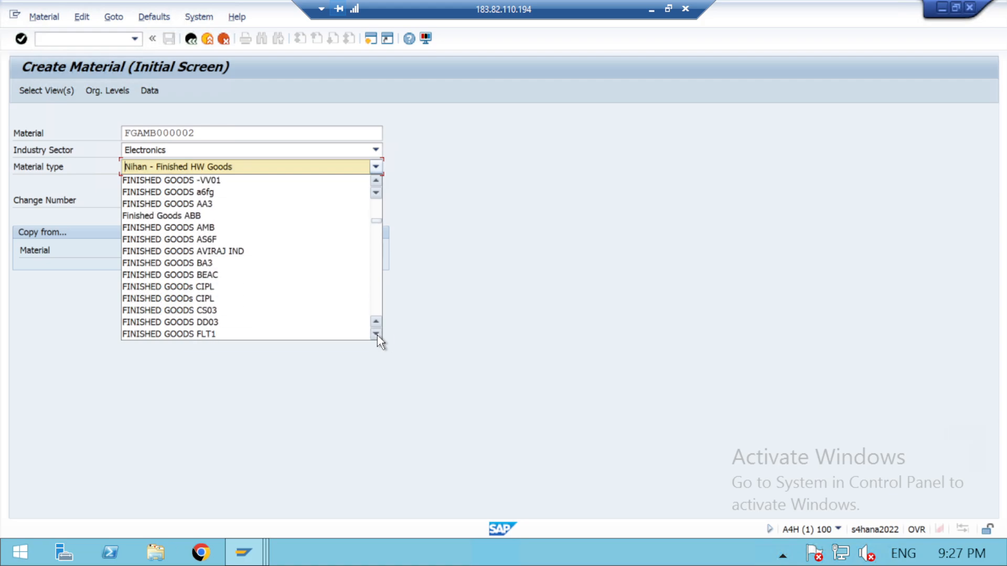
left_click(209, 227)
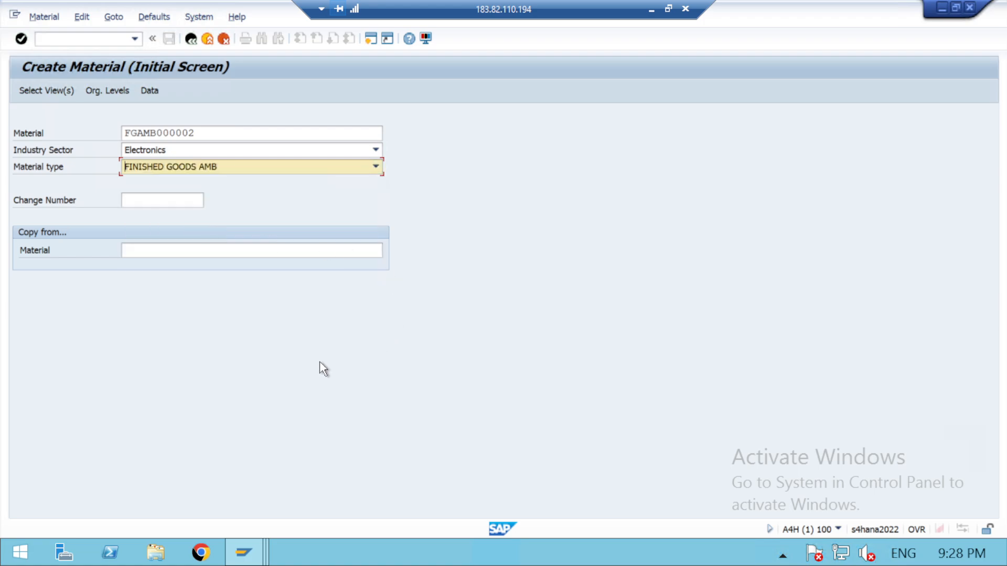
key("Return")
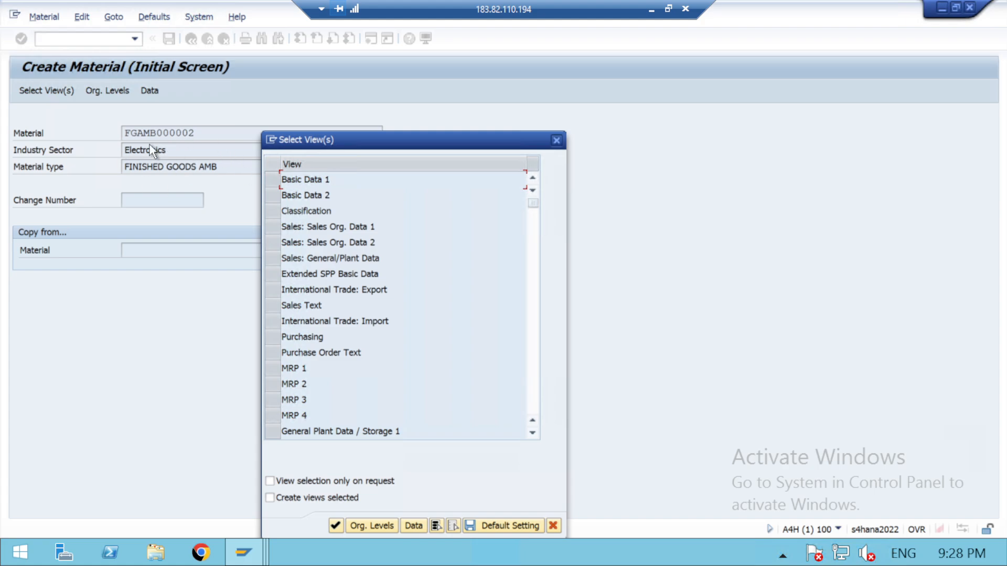
Select the views Basic Data 1 and 2, Sales Org. Data 1 and 2, Sales: General/Plant Data and International Trade: Export.
left_click(272, 182)
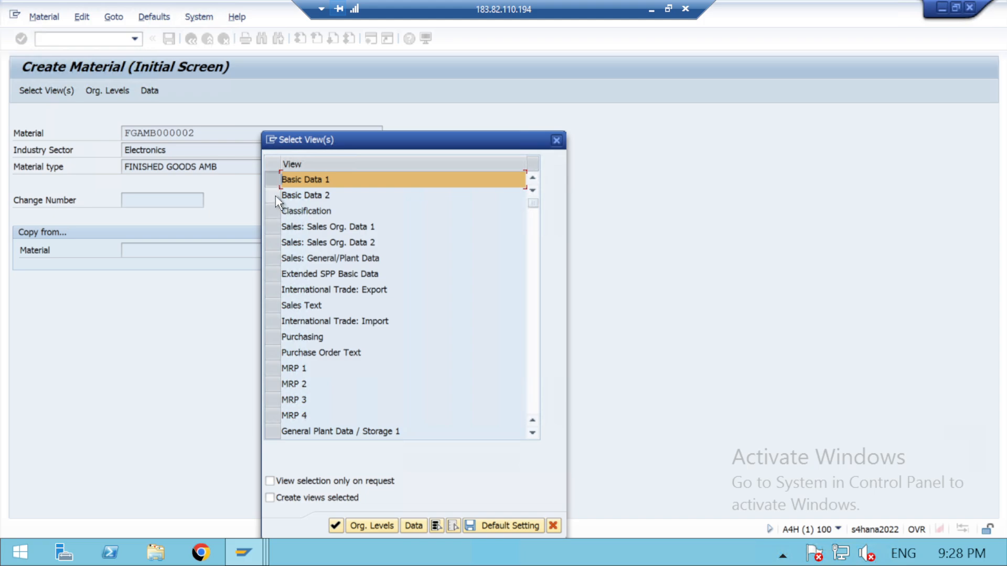
left_click(274, 196)
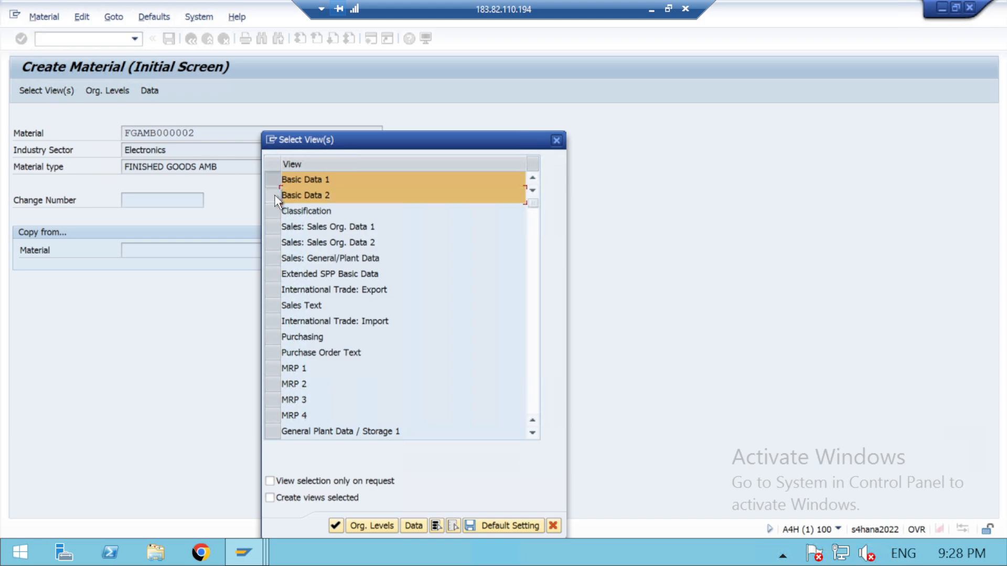
left_click(273, 229)
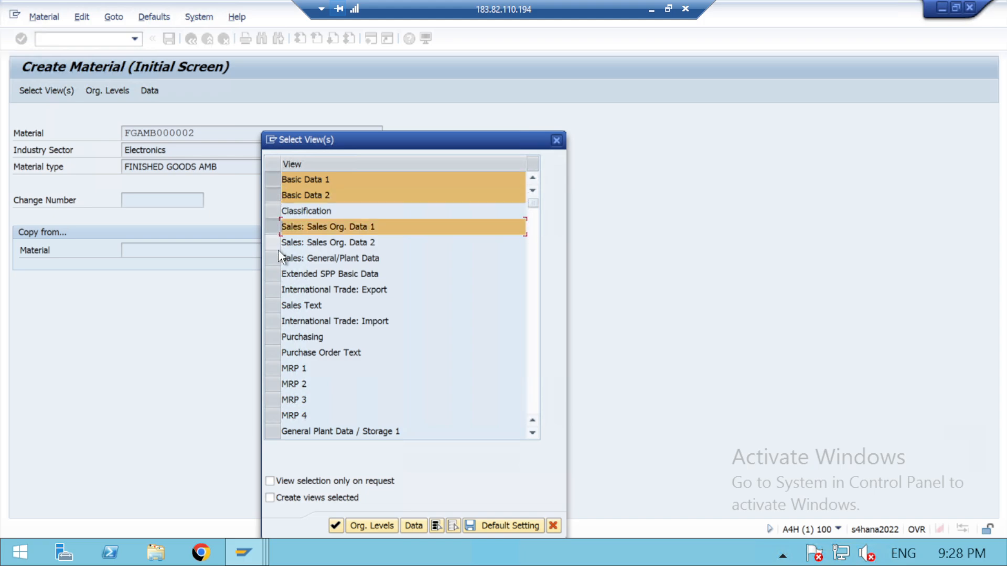
left_click(275, 243)
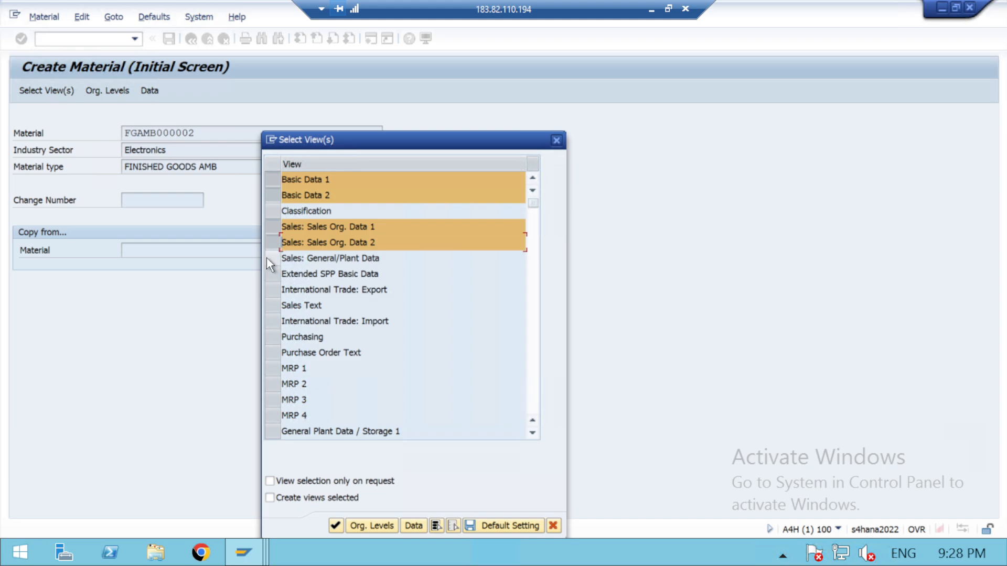
left_click(270, 258)
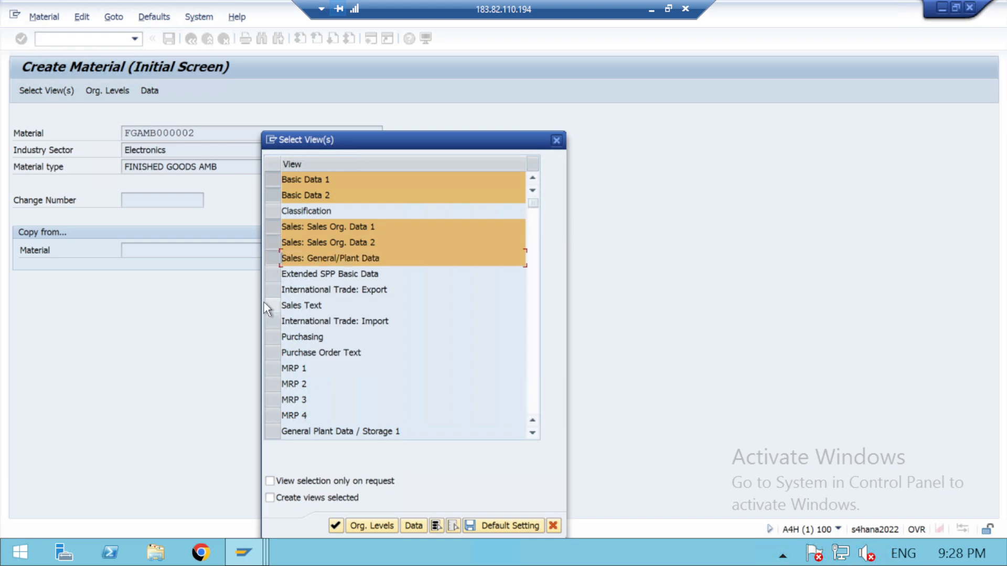
left_click(271, 290)
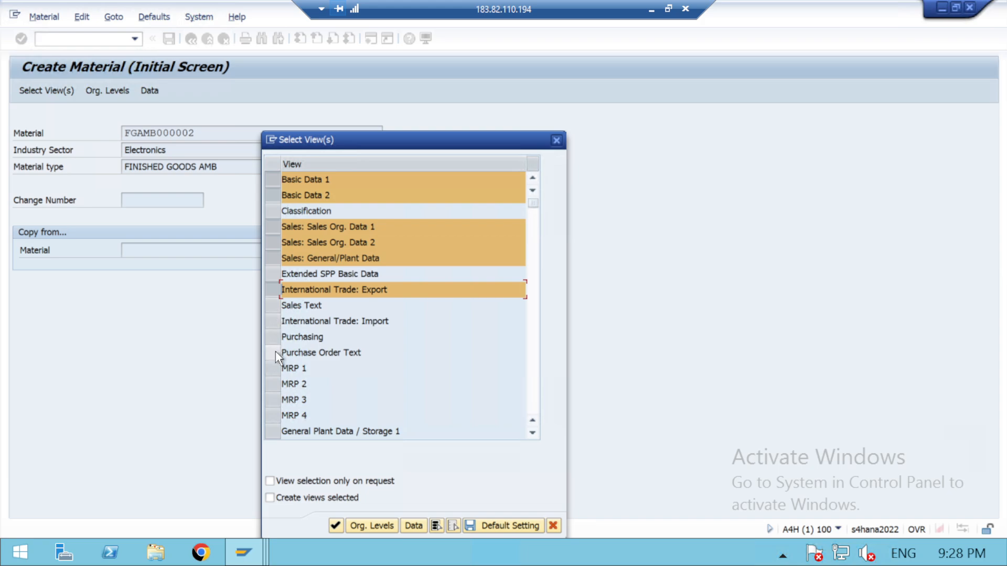
Add the views MRP 1 and 2, General Plant Data / Storage 1 and 2 and Accounting 1, and accept the proposed organizational levels.
left_click(273, 369)
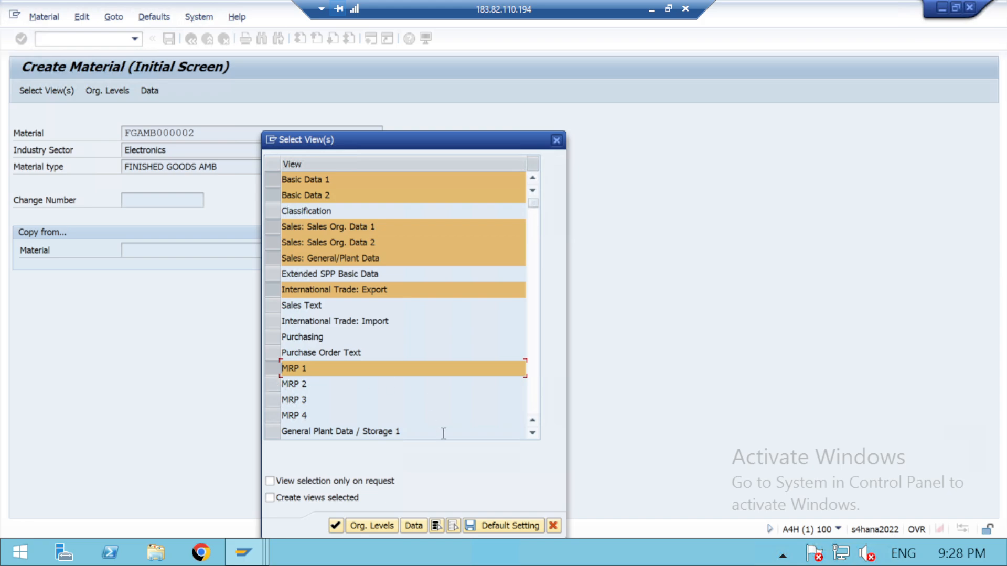
left_click(532, 433)
left_click(533, 433)
left_click(532, 432)
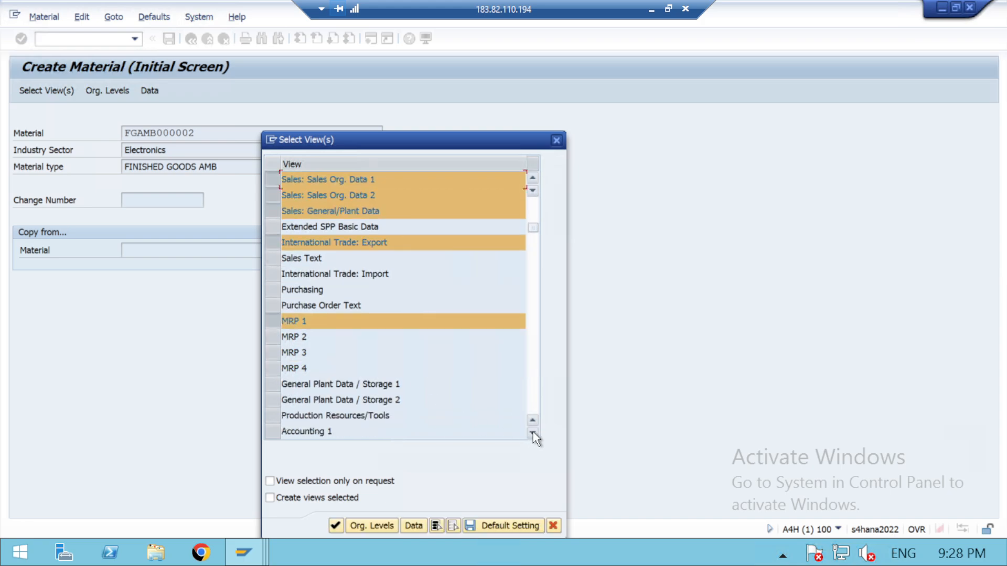
left_click(278, 338)
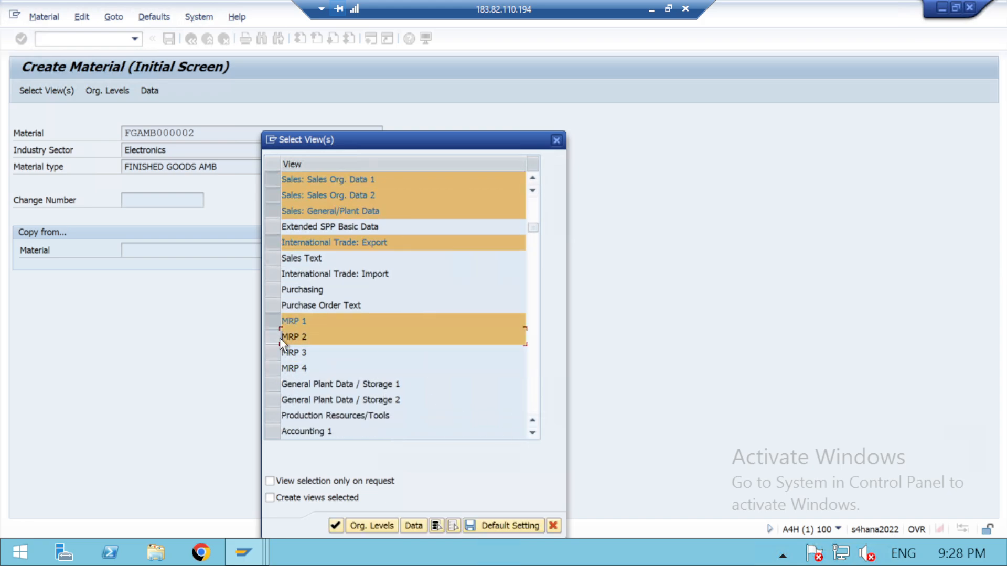
left_click(275, 386)
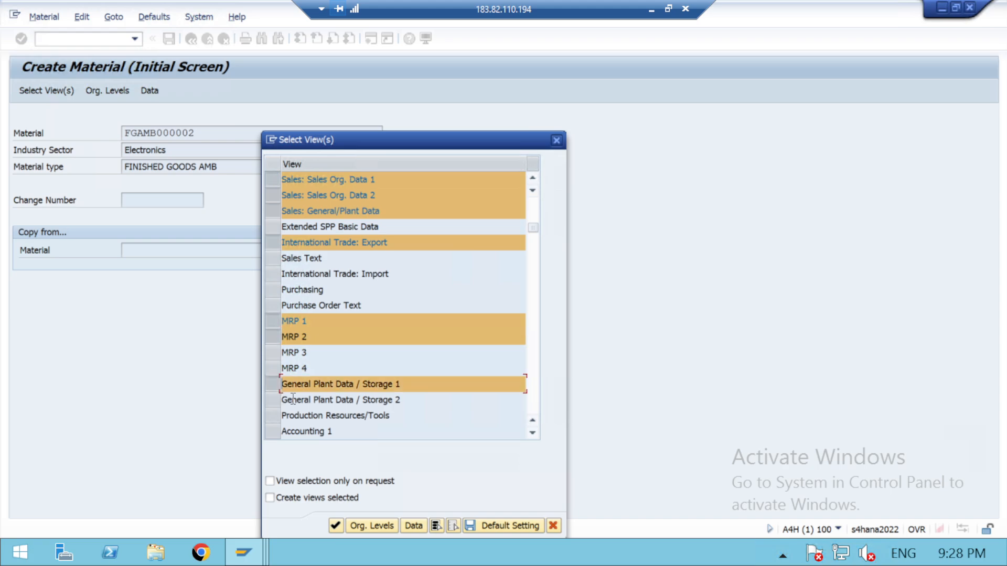
left_click(268, 399)
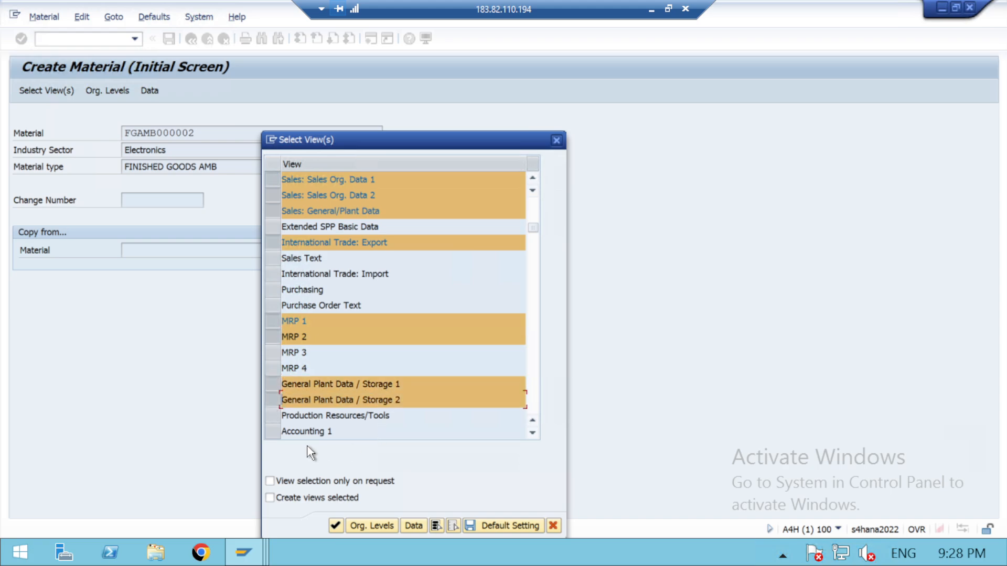
left_click(270, 431)
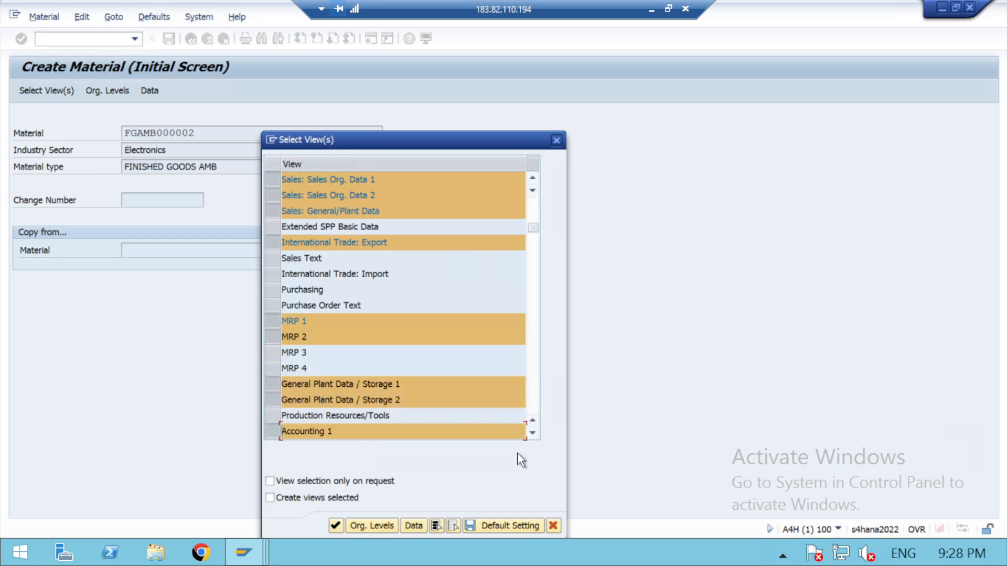
left_click(373, 527)
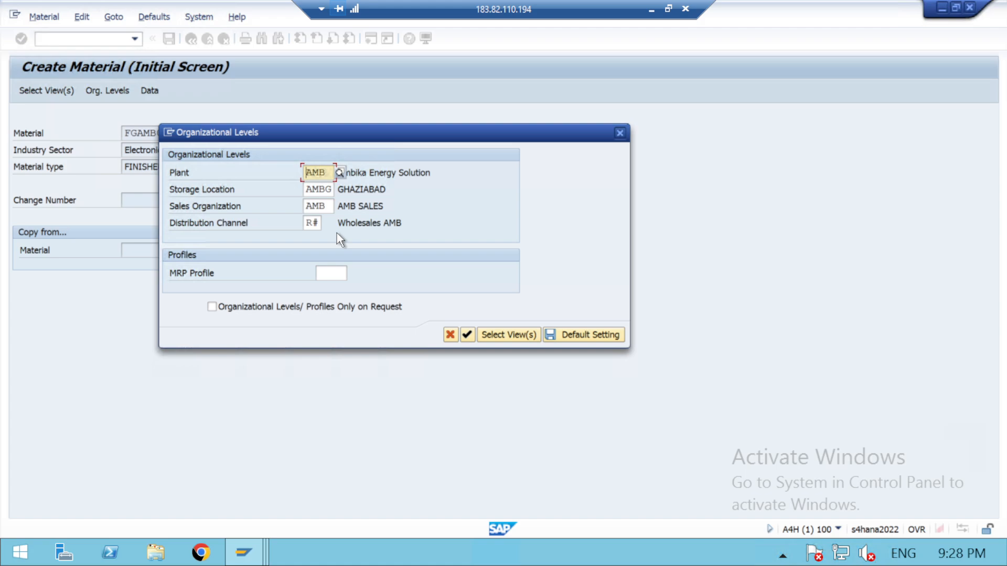
left_click(474, 336)
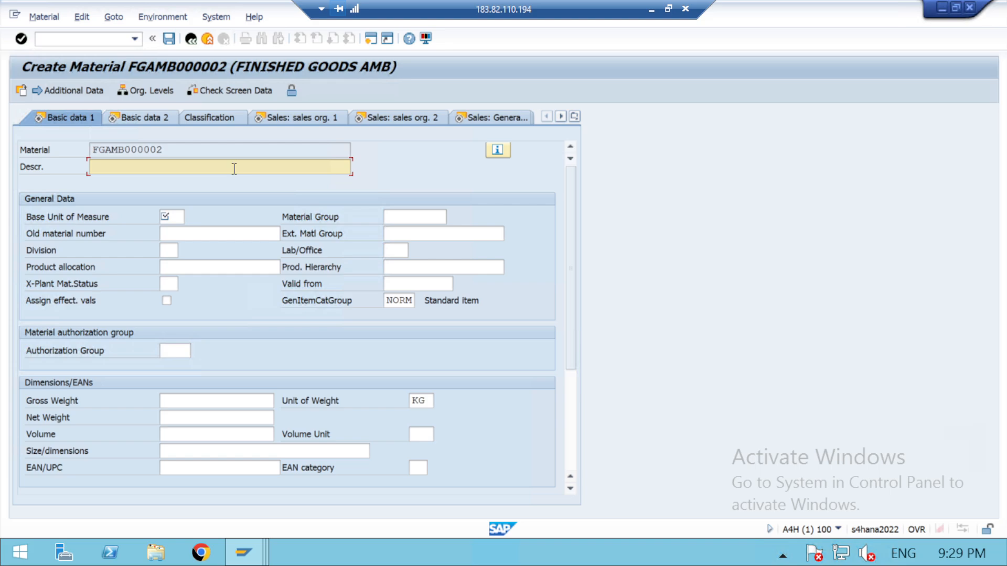
Enter Finish Good 2 as the material description and EA as the base unit of measure.
type("f")
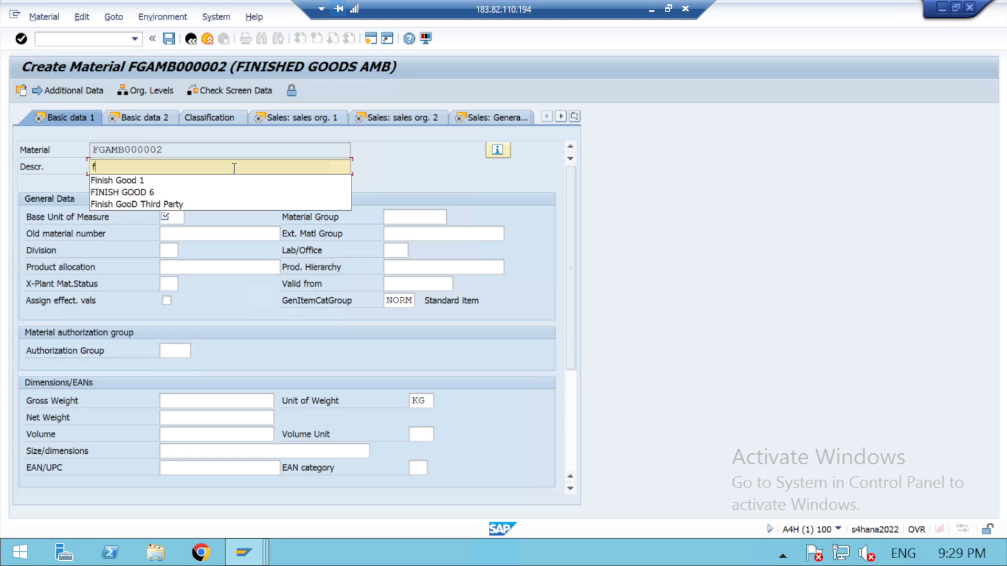
left_click(162, 181)
key("BackSpace")
type("2")
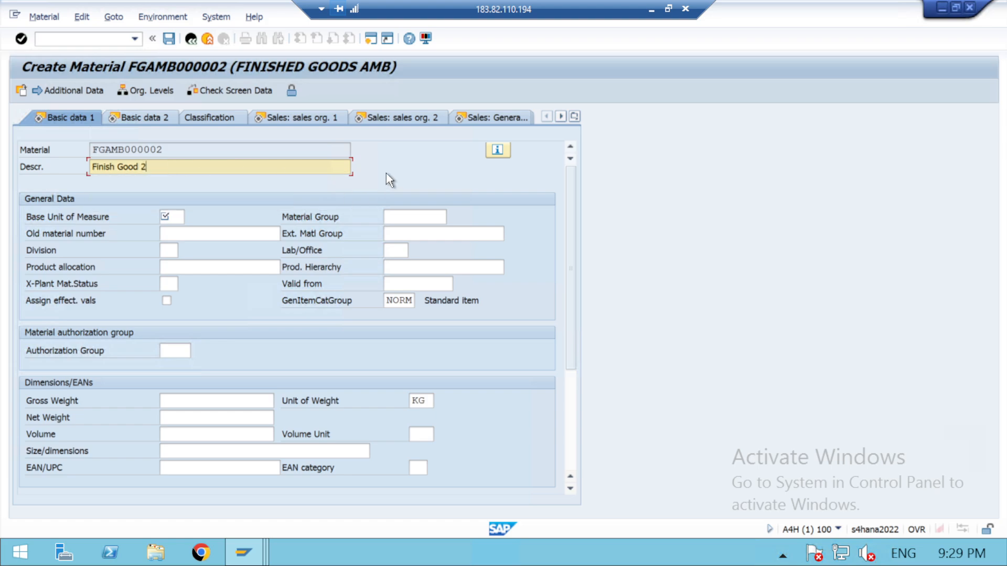
left_click(175, 215)
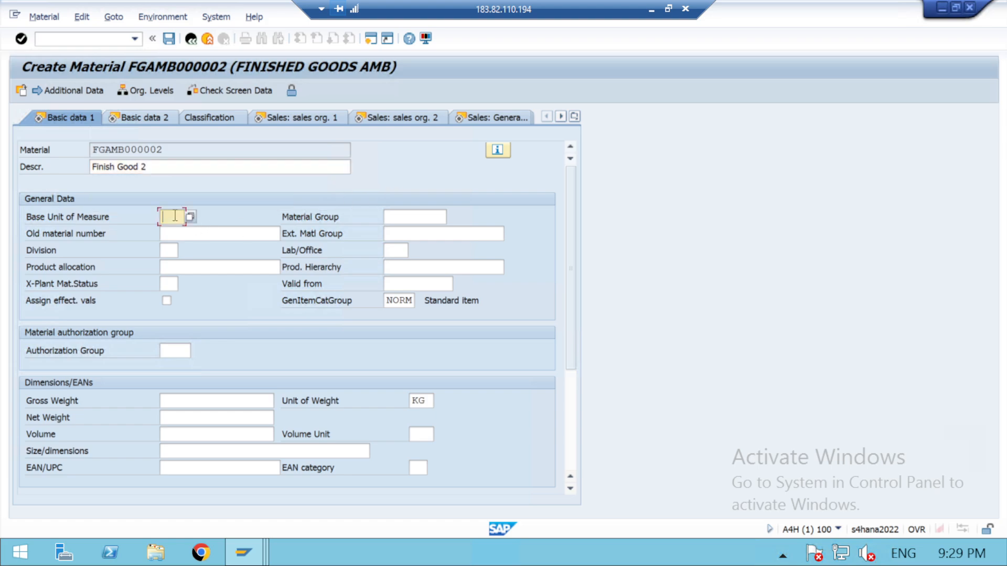
type("e")
key("BackSpace")
type("EA")
Look up the available material groups and assign group 0001 to the material.
left_click(404, 217)
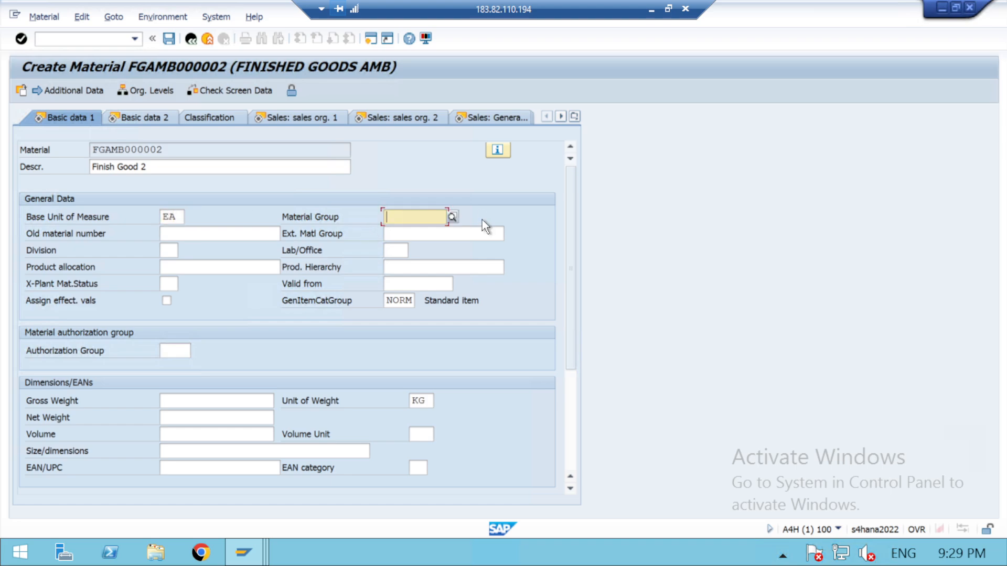
left_click(452, 217)
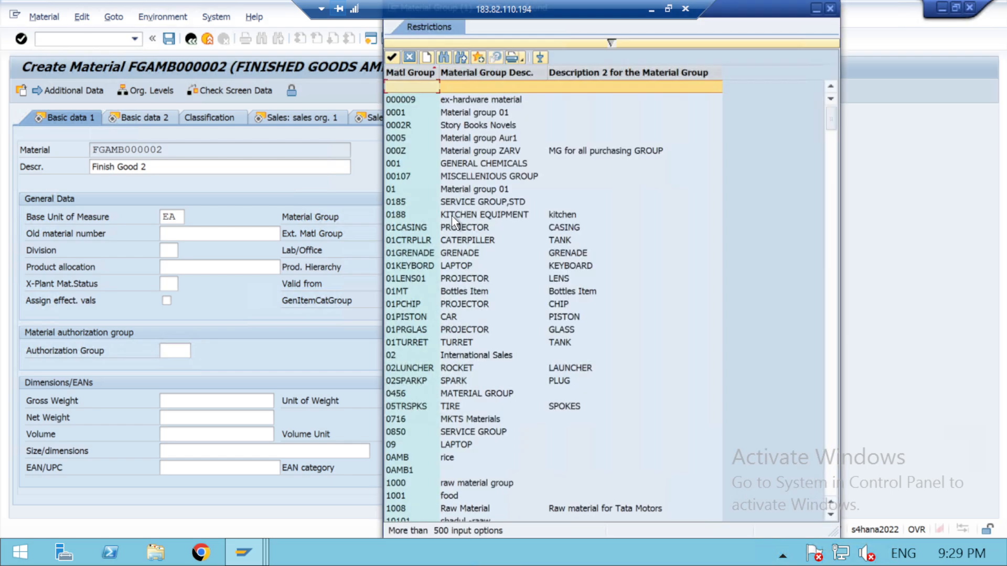
double_click(462, 112)
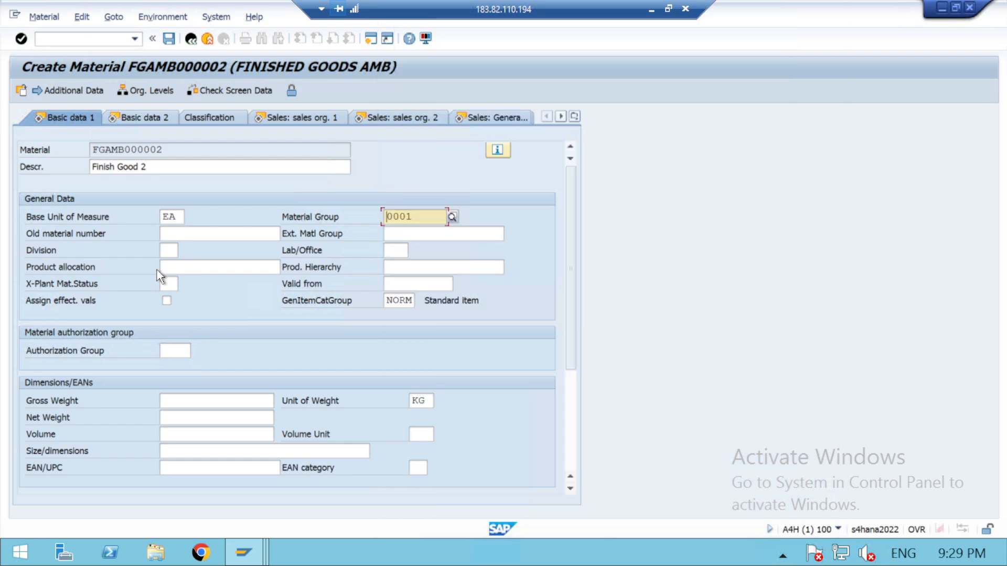
Look up the division code in the Excel organisation structure, return to SAP and set the material's division to YW.
left_click(166, 252)
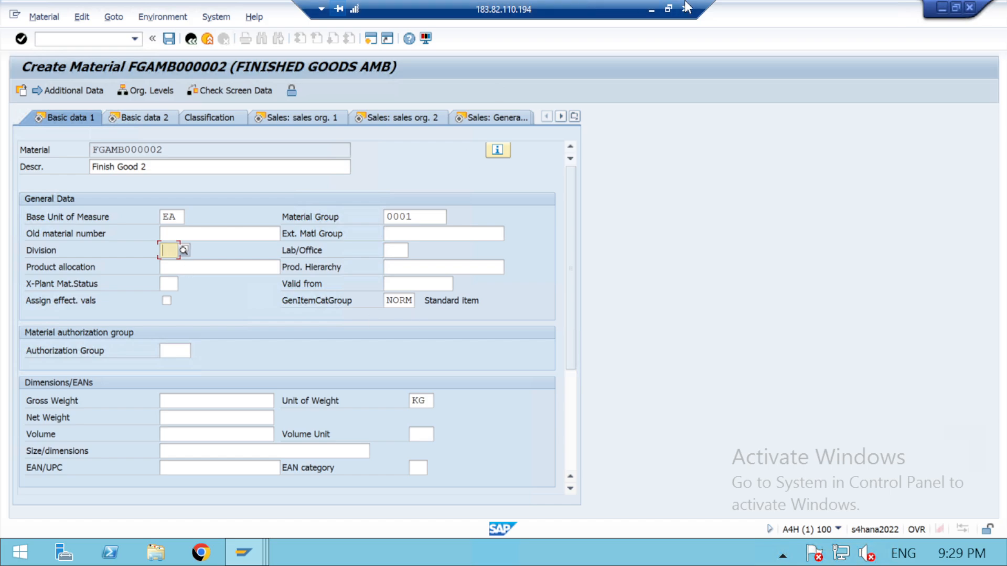
left_click(651, 9)
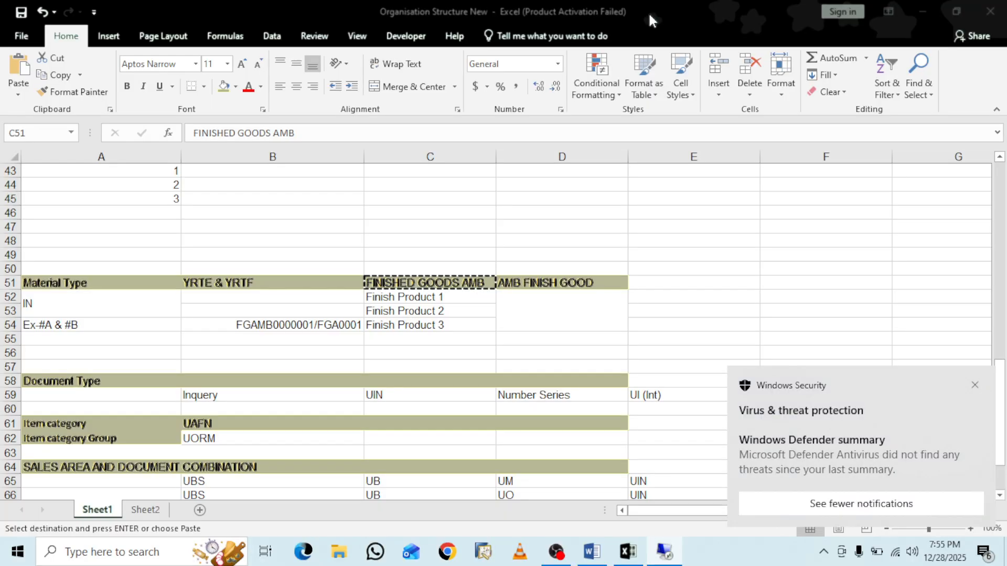
left_click(1002, 391)
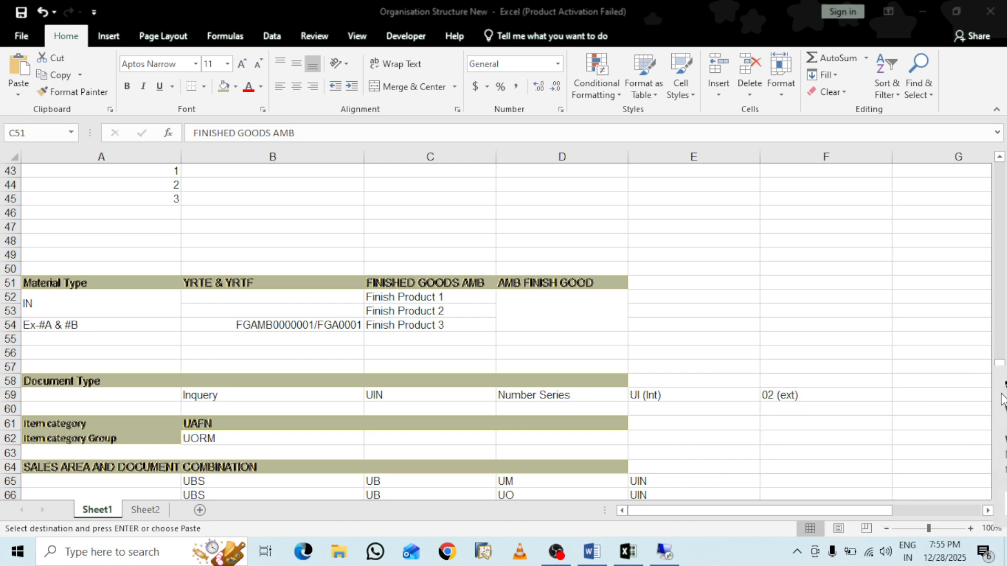
left_click(998, 399)
left_click_drag(998, 398, 971, 233)
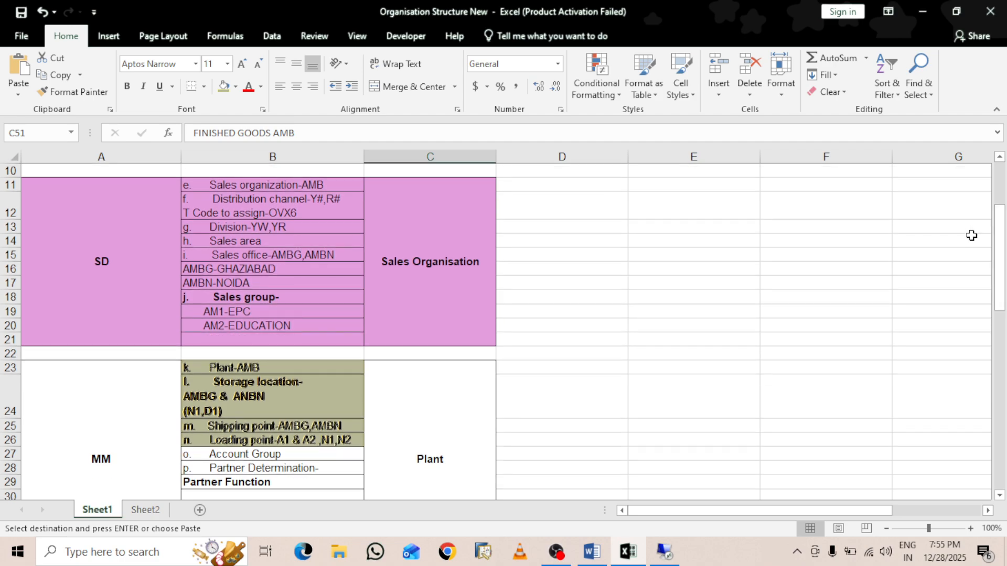
left_click(926, 9)
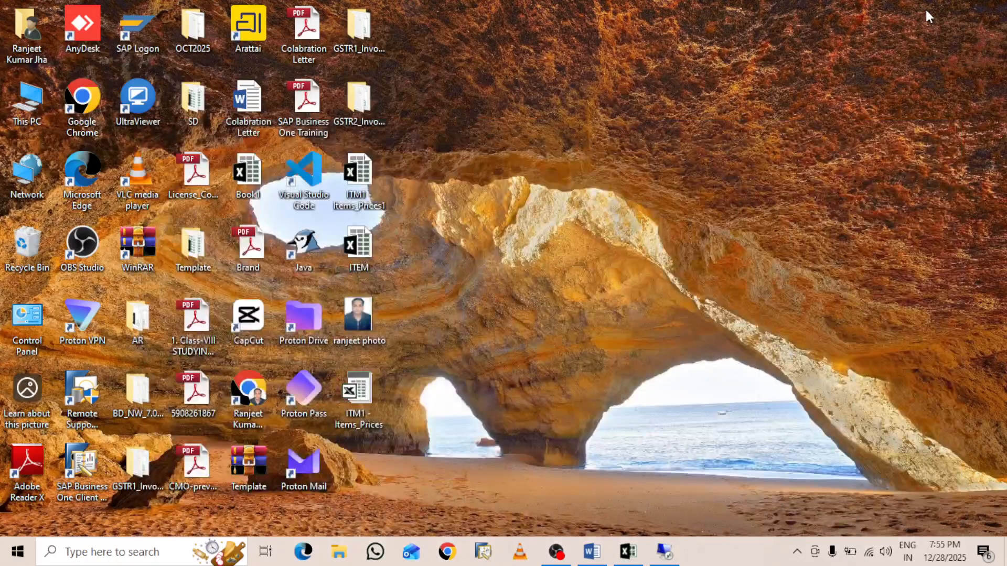
left_click(664, 551)
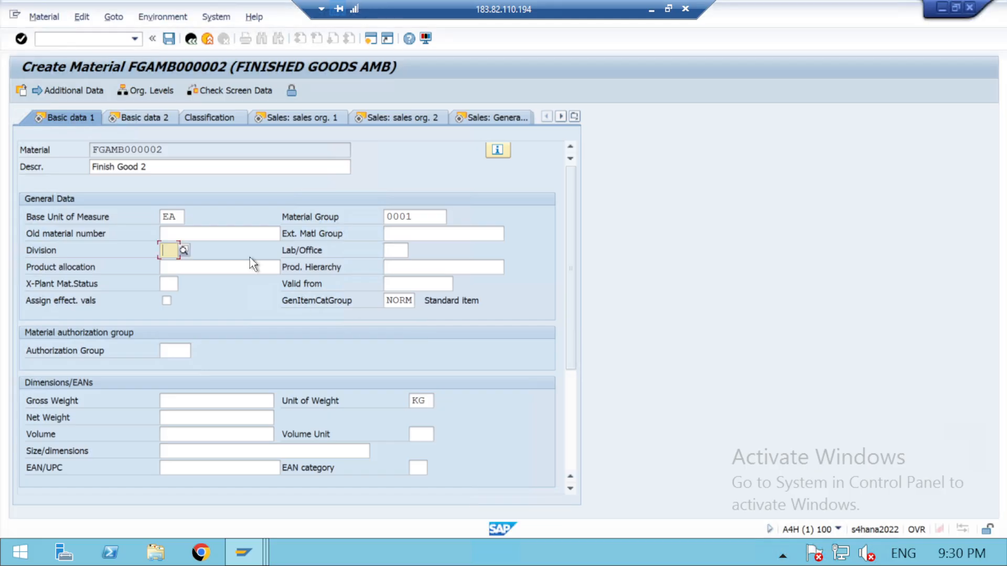
type("YW")
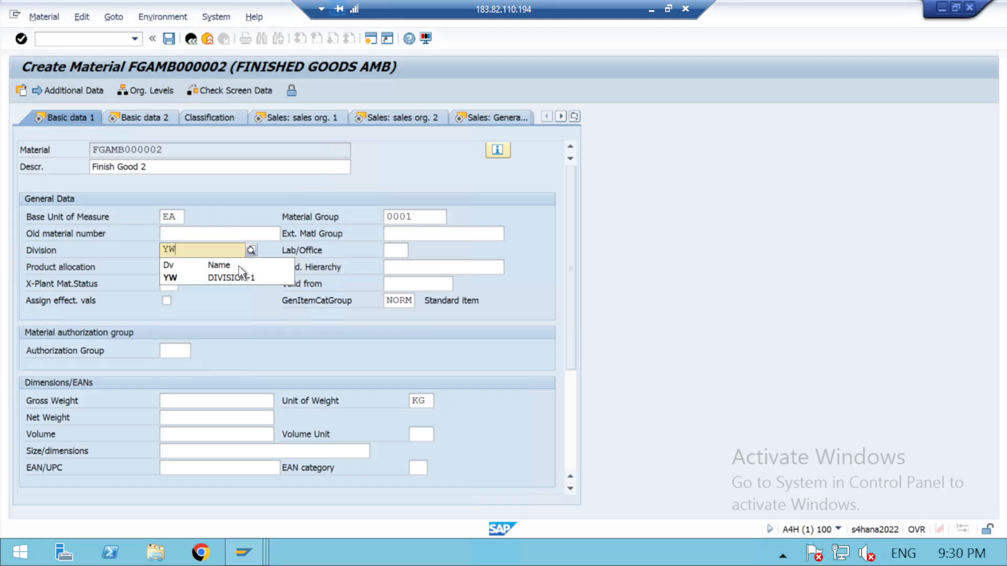
left_click(243, 277)
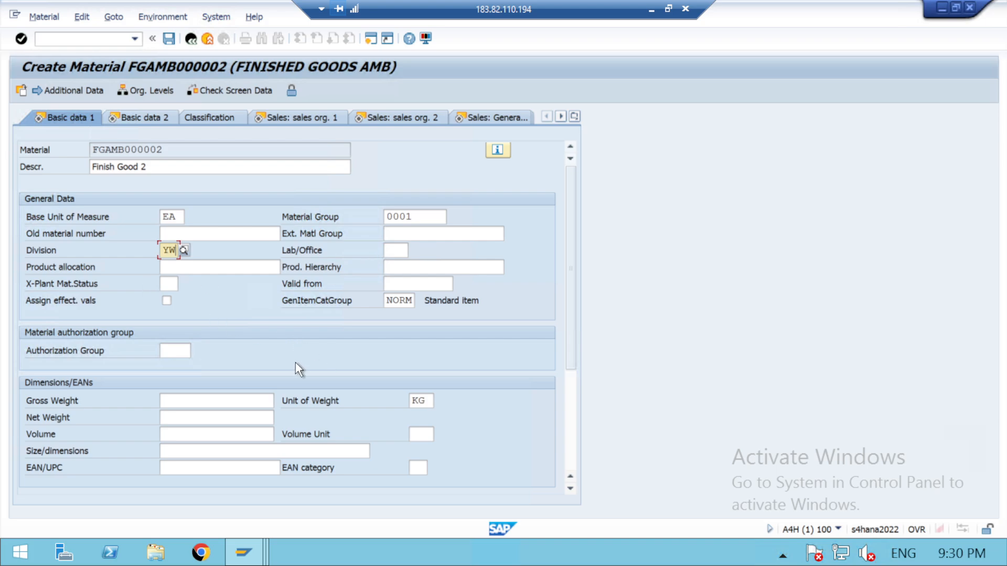
Set the gross weight to 11 KG and net weight to 10 KG, and continue past Basic data 2 to the sales org. 1 view.
left_click(189, 403)
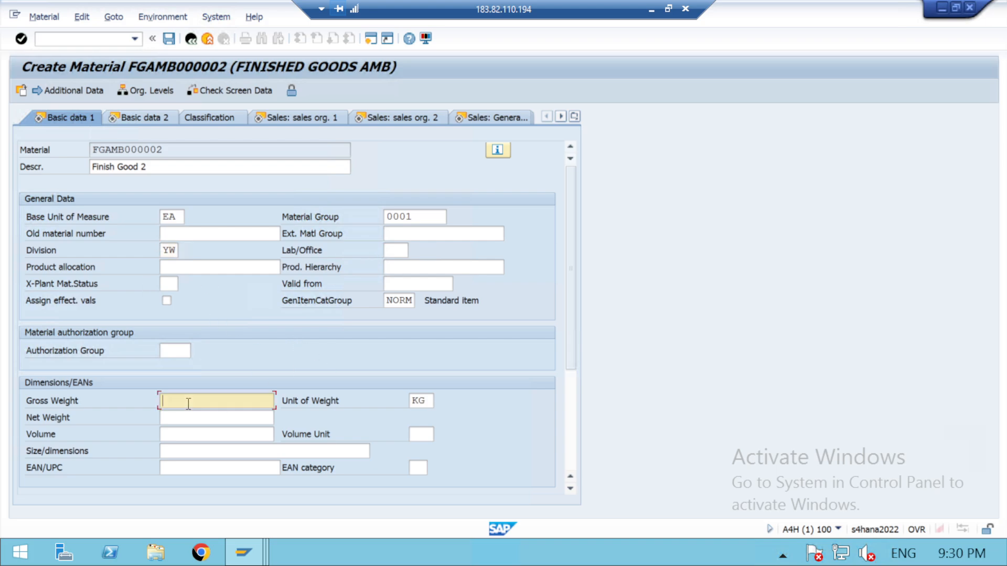
type("11")
left_click(184, 420)
type("10")
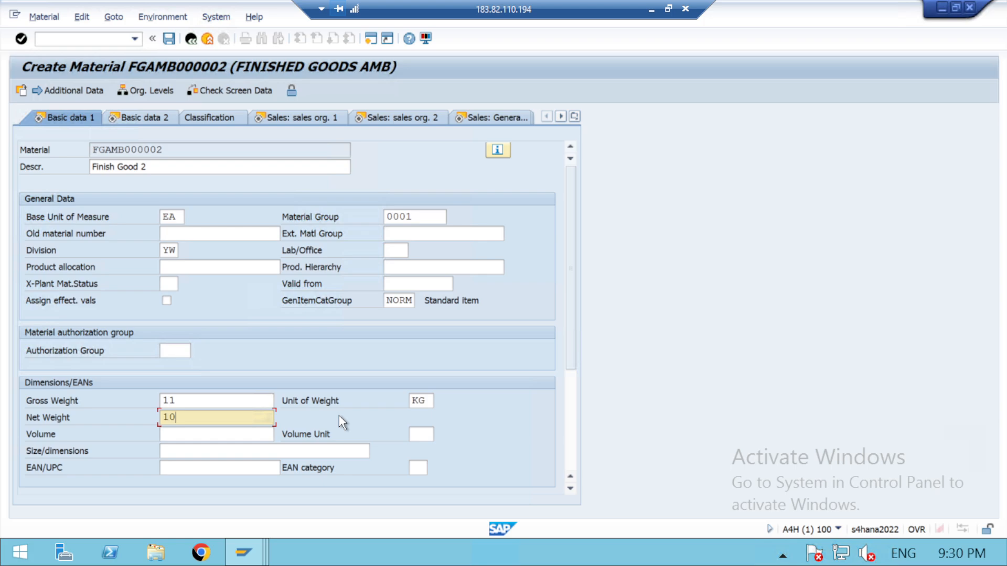
key("Return")
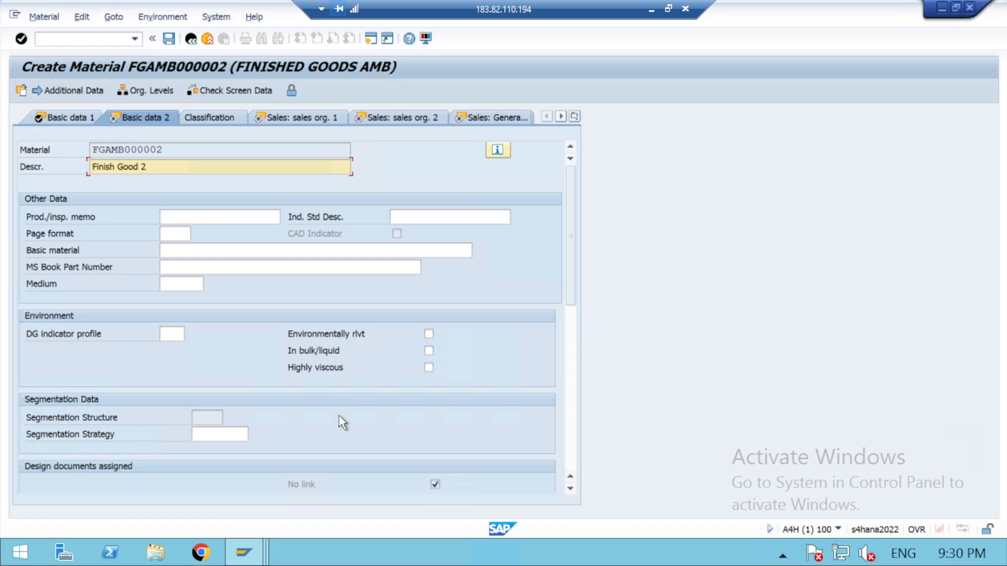
key("Return")
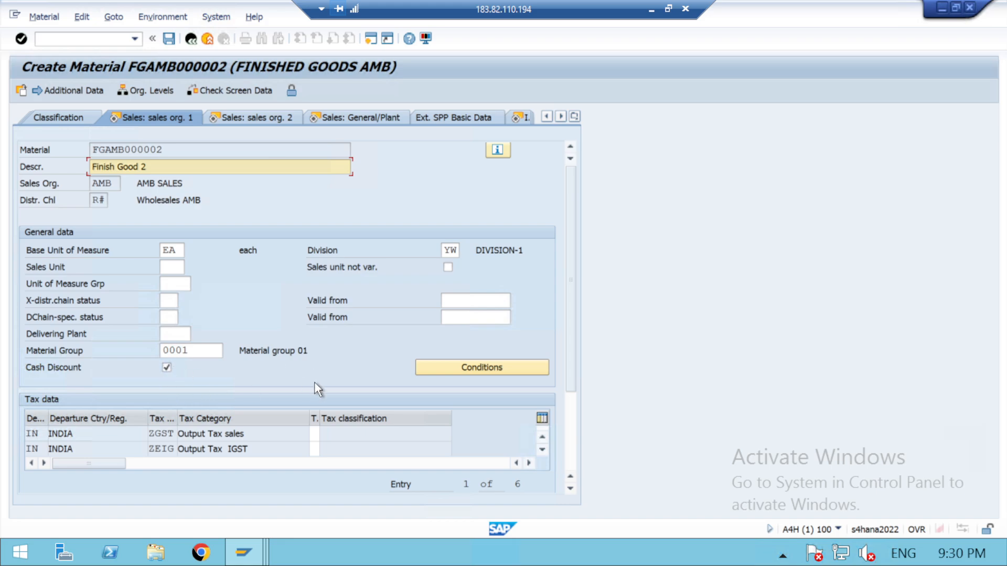
Set the tax classification to 0 for Output Tax sales and 1 for Output Tax IGST, and try to continue to the next view.
left_click(314, 433)
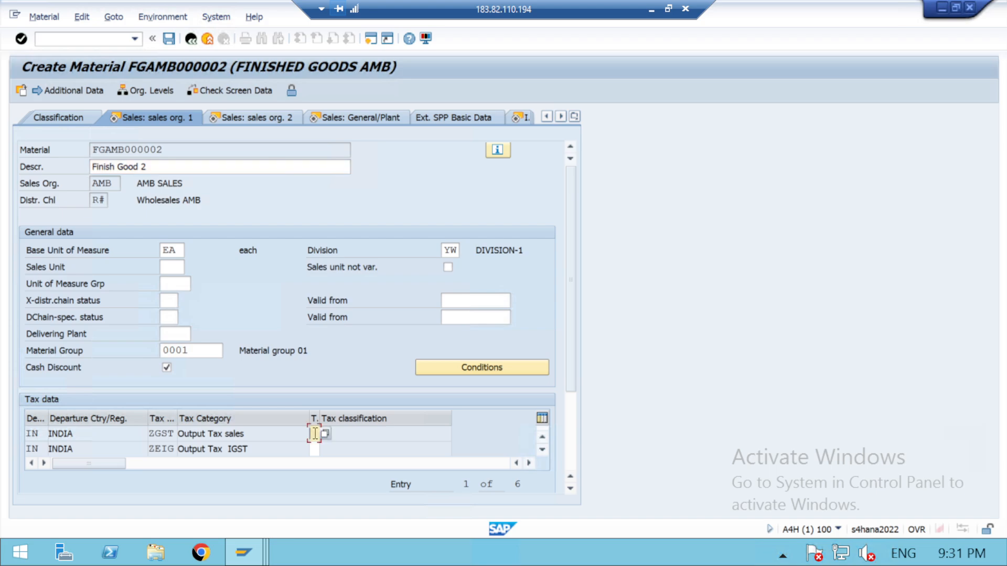
type("0")
key("Down")
type("1")
key("Tab")
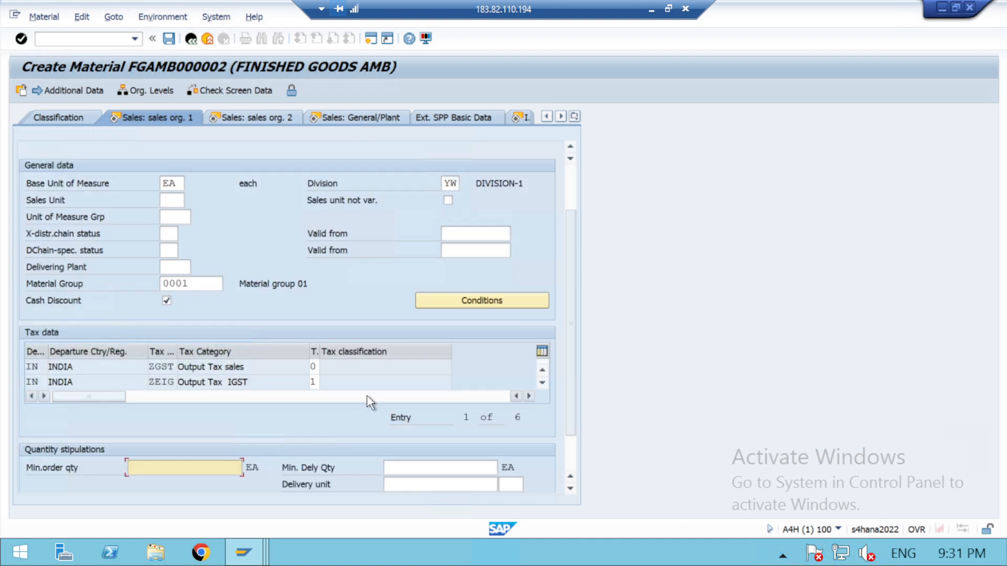
key("Tab")
key("Return")
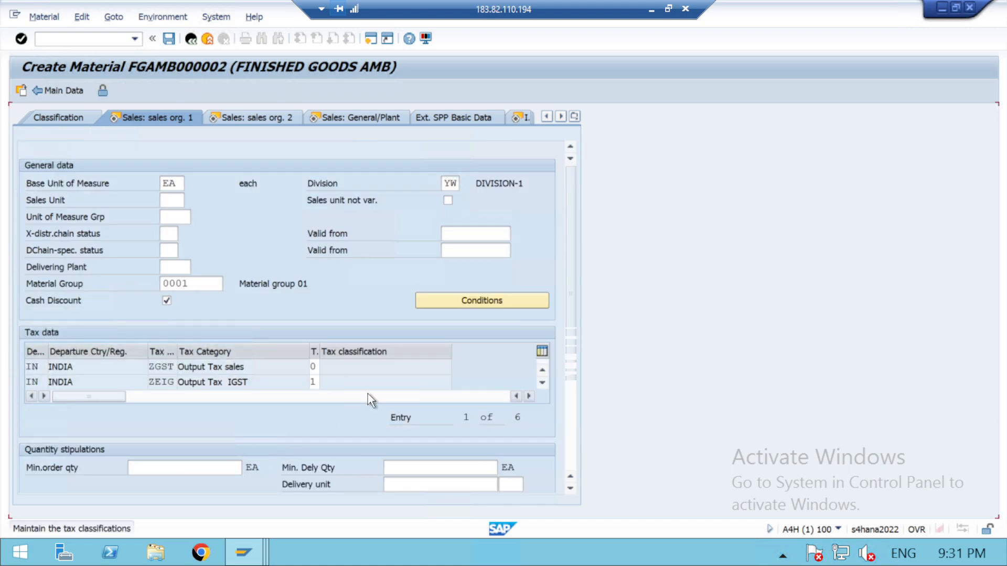
Set the tax classification to 1 for Output Tax CGST, SGST, UGST and MWST Output Tax, and continue to the sales org. 2 view.
type("1")
key("Tab")
key("Tab")
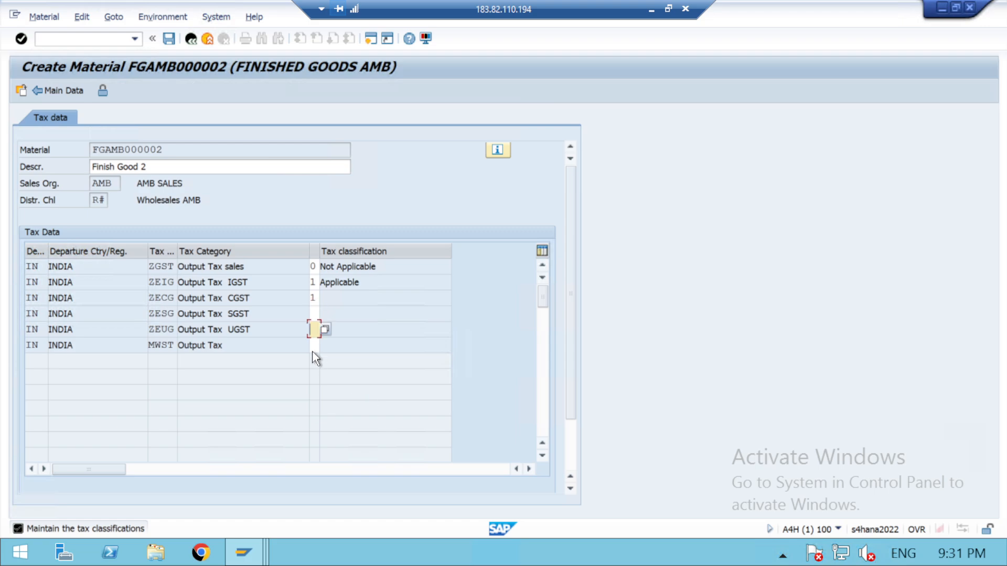
left_click(315, 313)
type("1")
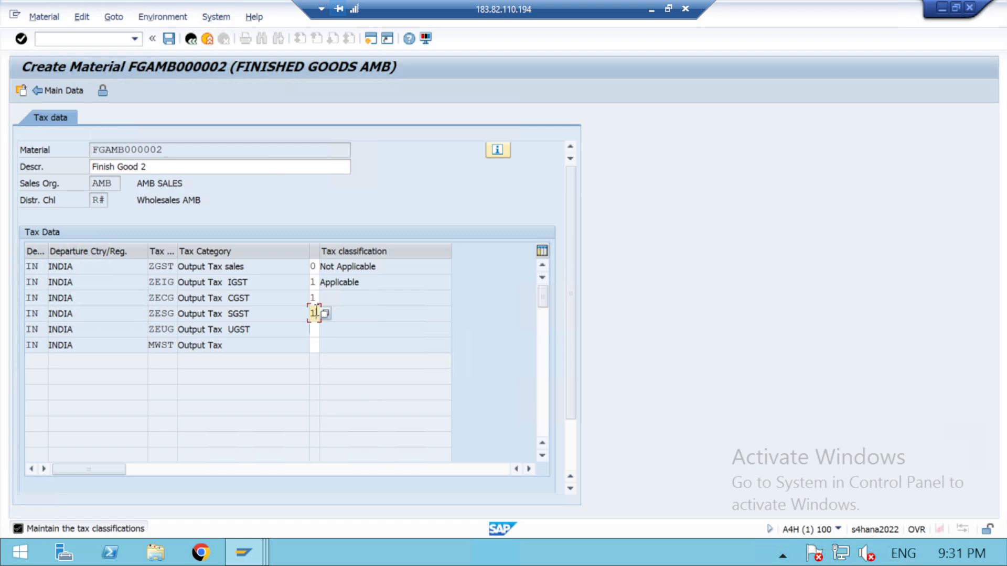
left_click(317, 329)
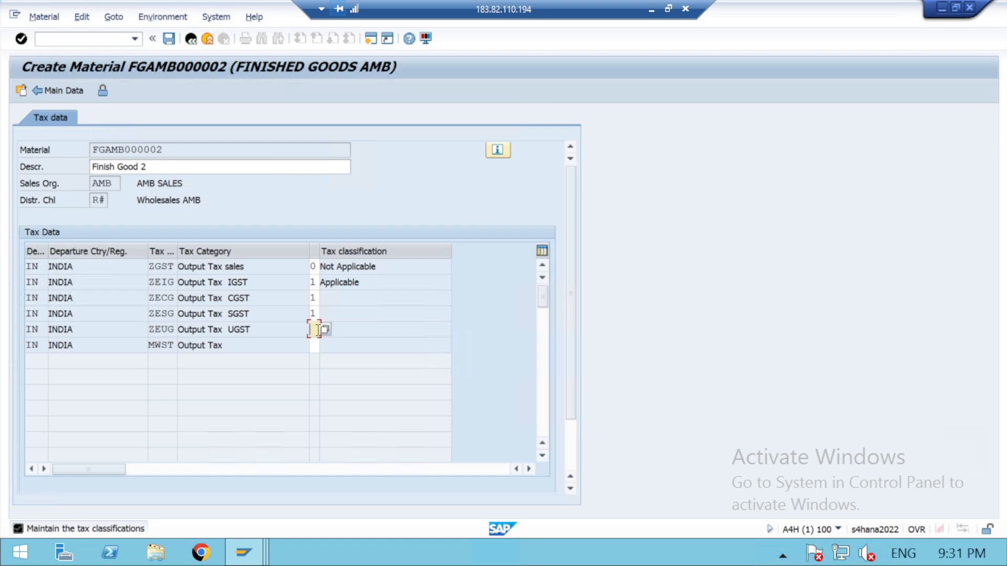
type("1")
key("Down")
type("1")
key("Return")
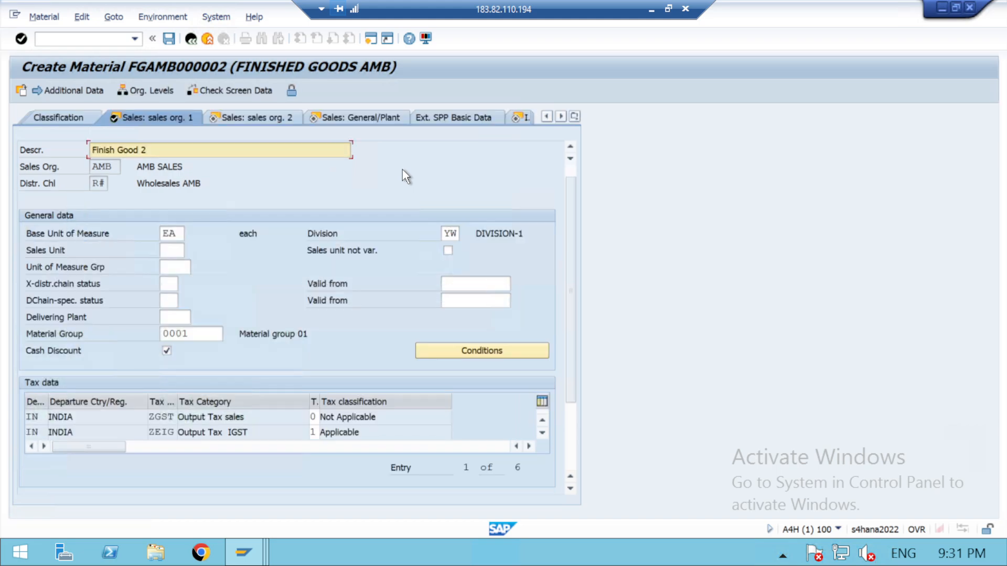
key("Return")
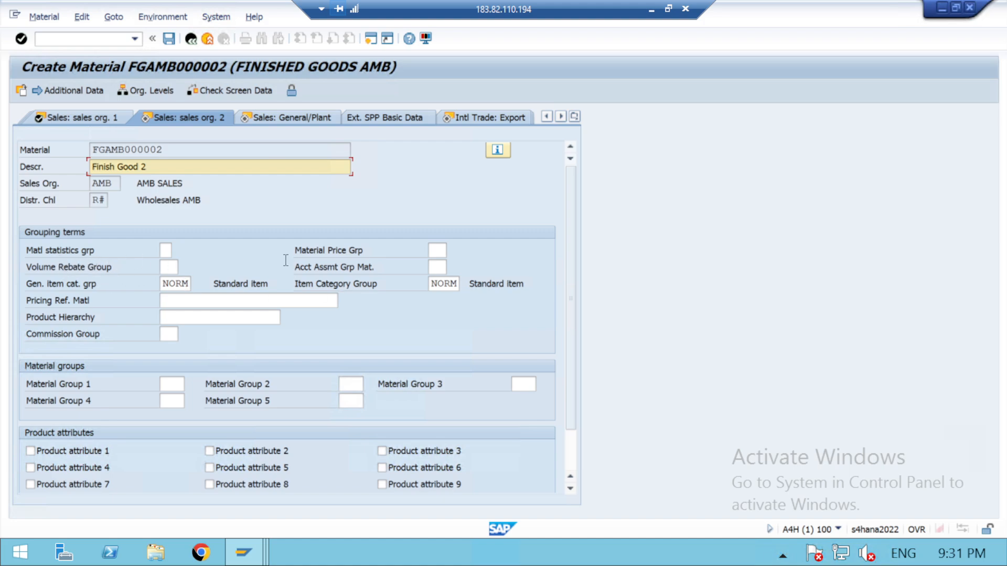
Look up the available material price groups without choosing one.
left_click(438, 250)
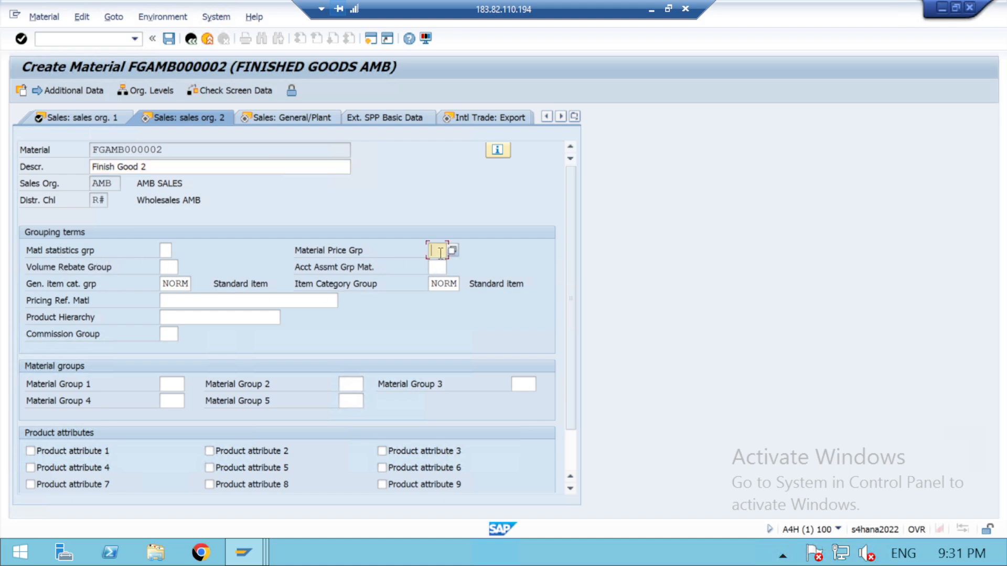
left_click(453, 250)
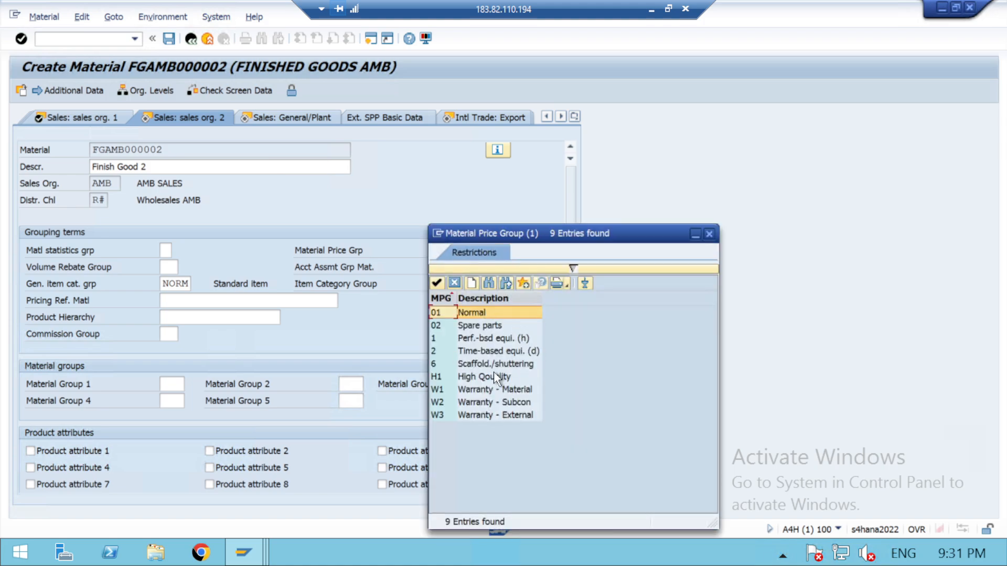
left_click(711, 235)
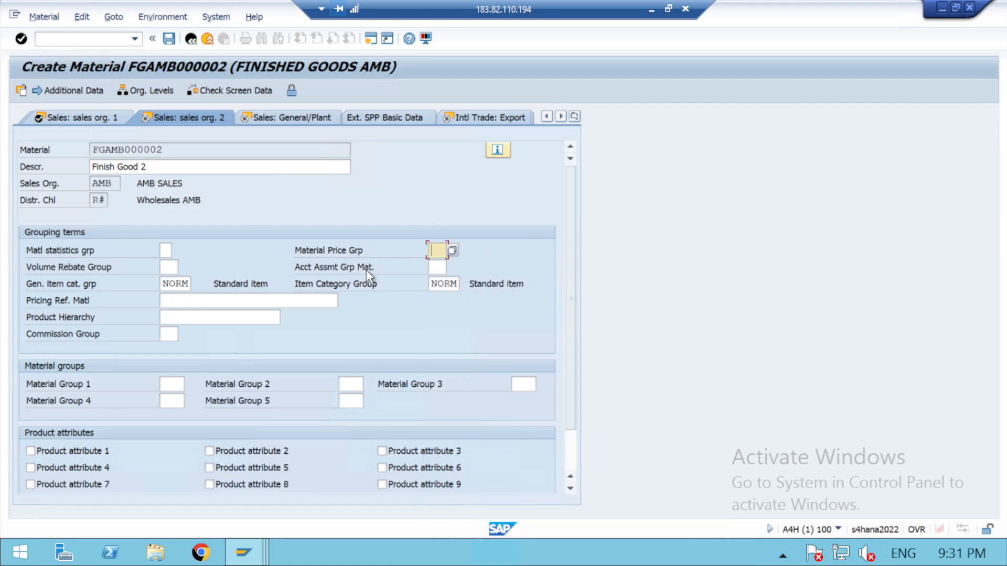
Set the material's account assignment group to 03 (Finished Goods), review the available groups, and continue to the Sales: General/Plant view.
left_click(436, 264)
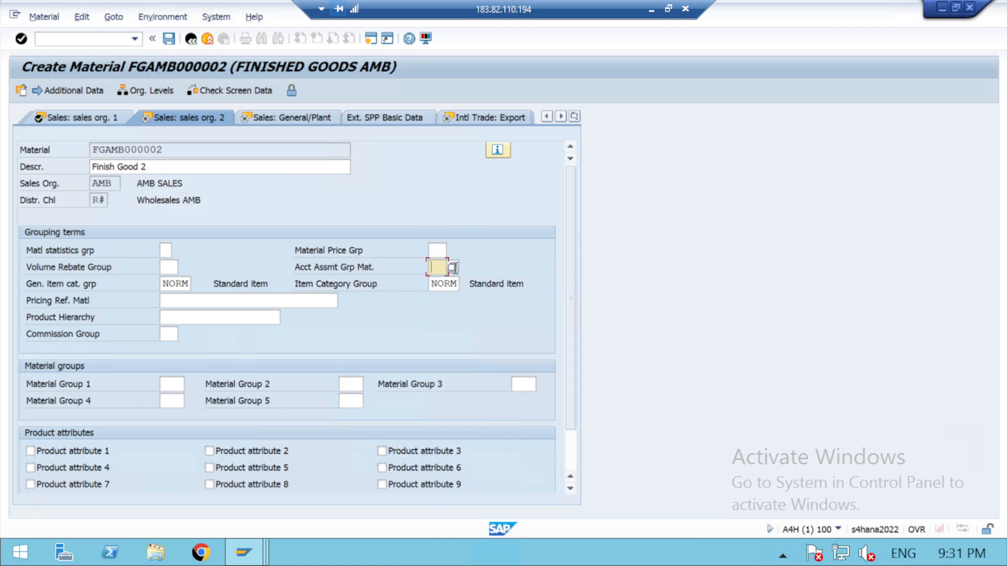
left_click(454, 267)
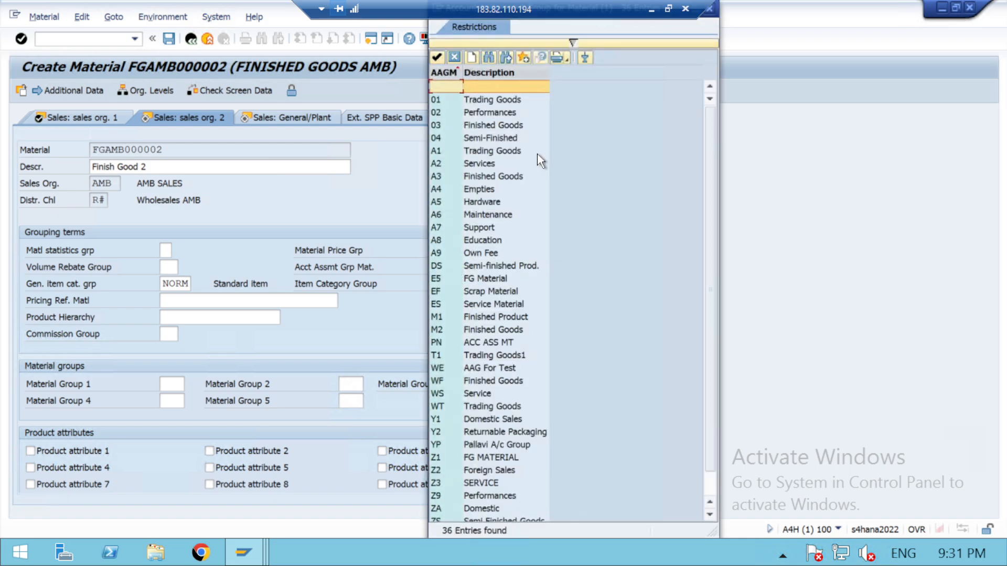
left_click(486, 126)
double_click(486, 126)
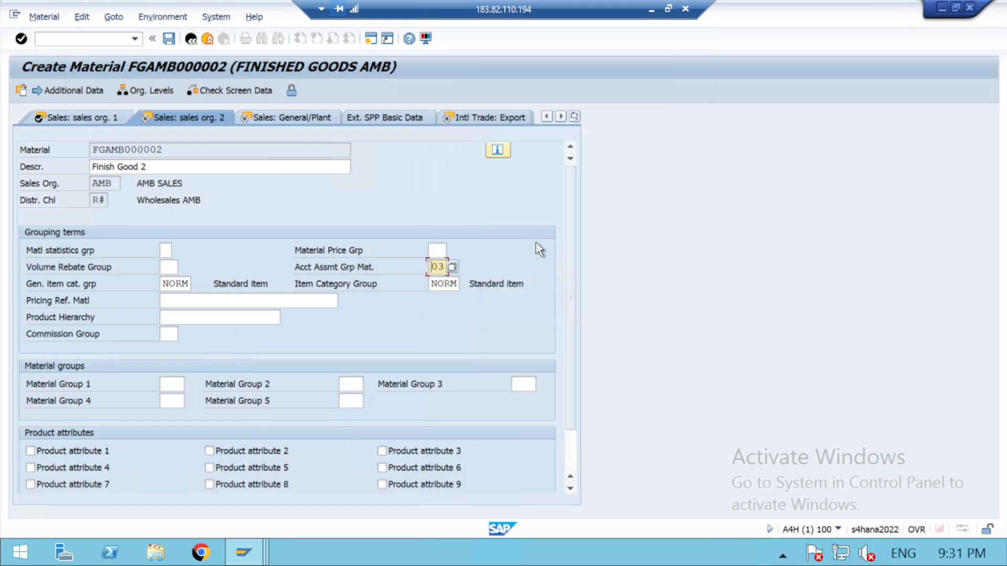
left_click(452, 266)
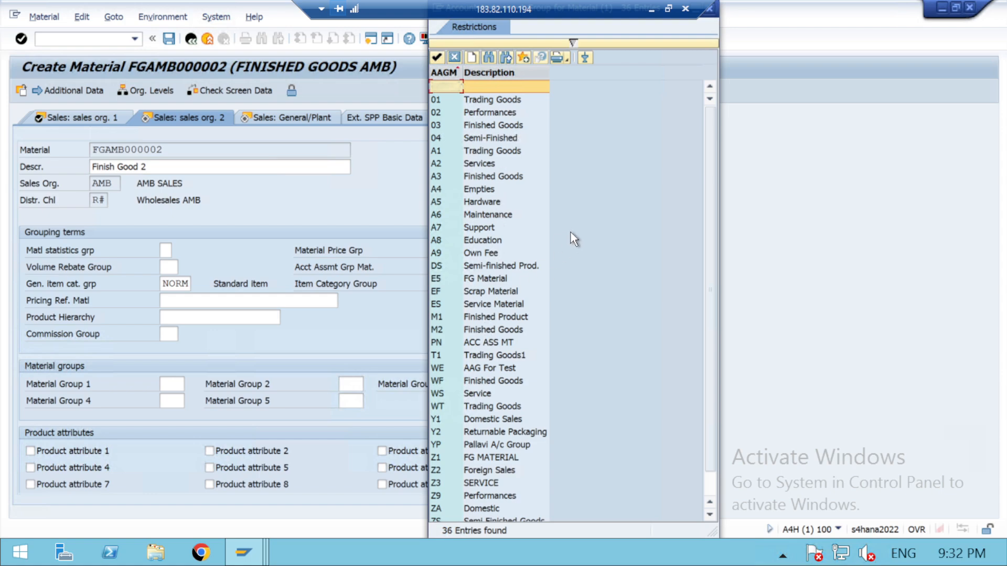
left_click(711, 12)
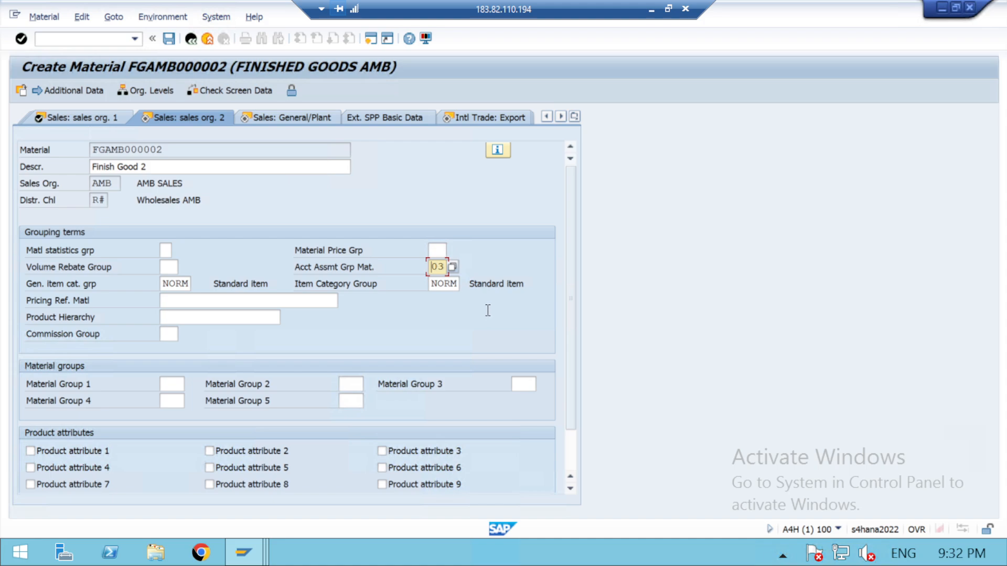
key("Return")
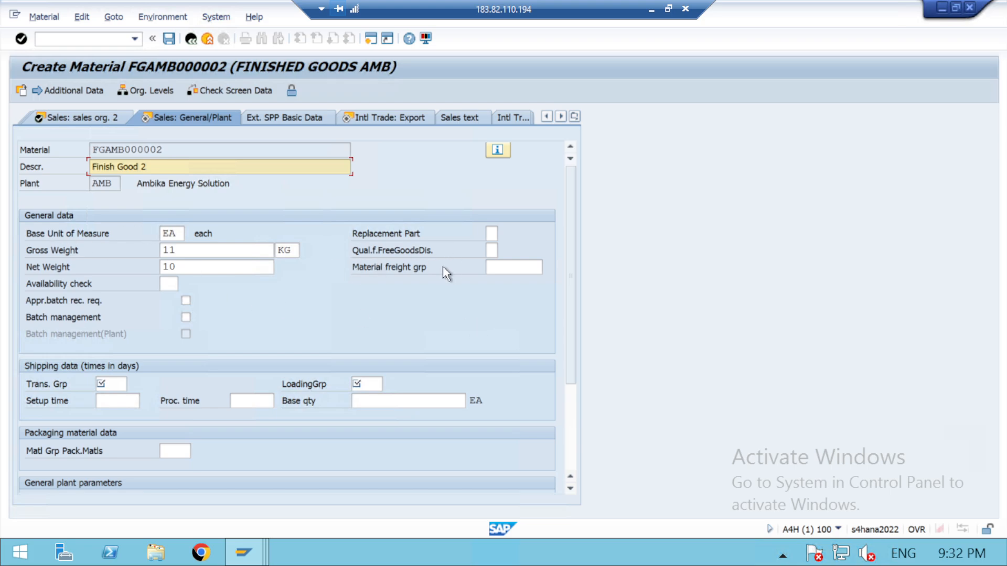
Look up the available material freight groups without choosing one.
left_click(498, 268)
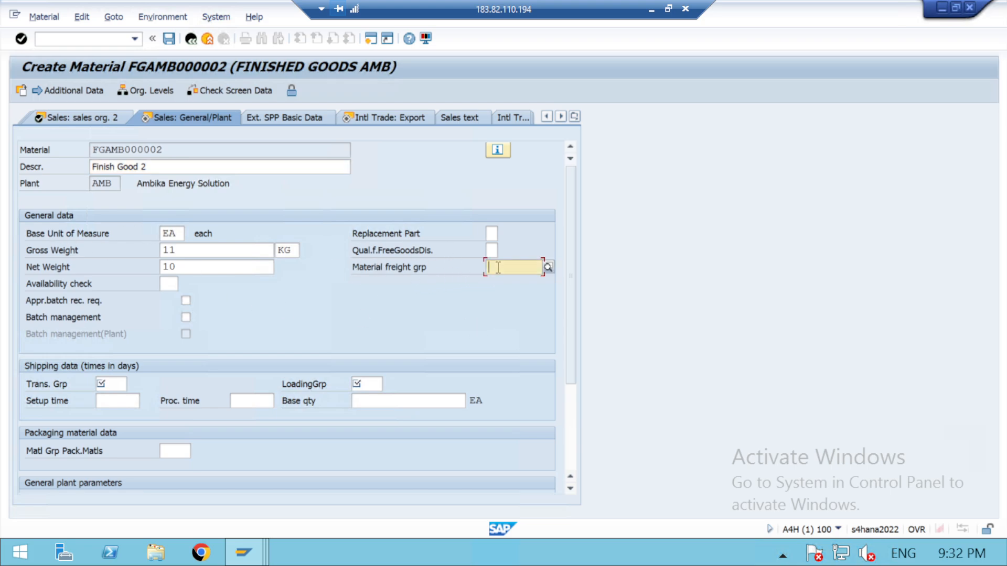
left_click(548, 267)
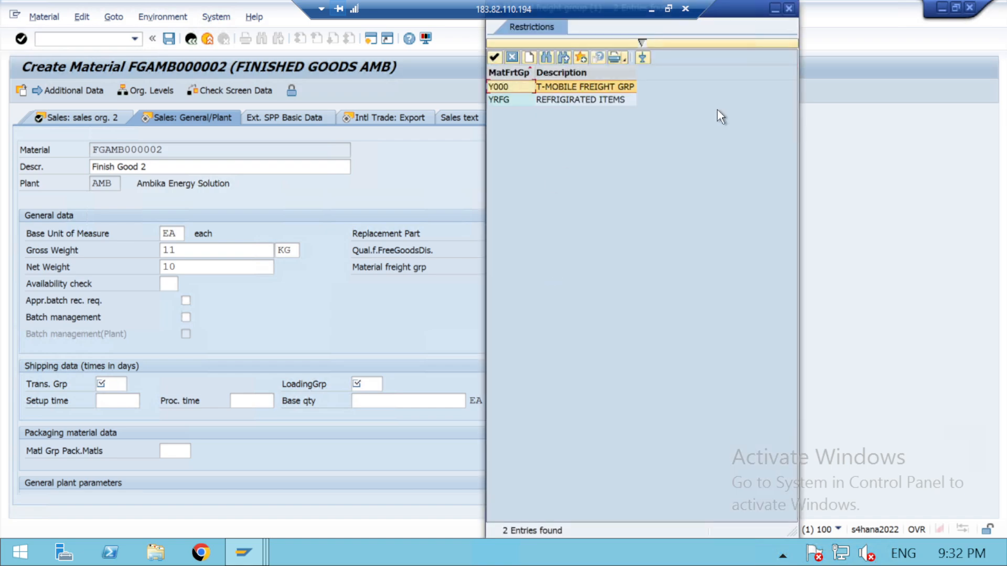
left_click(788, 9)
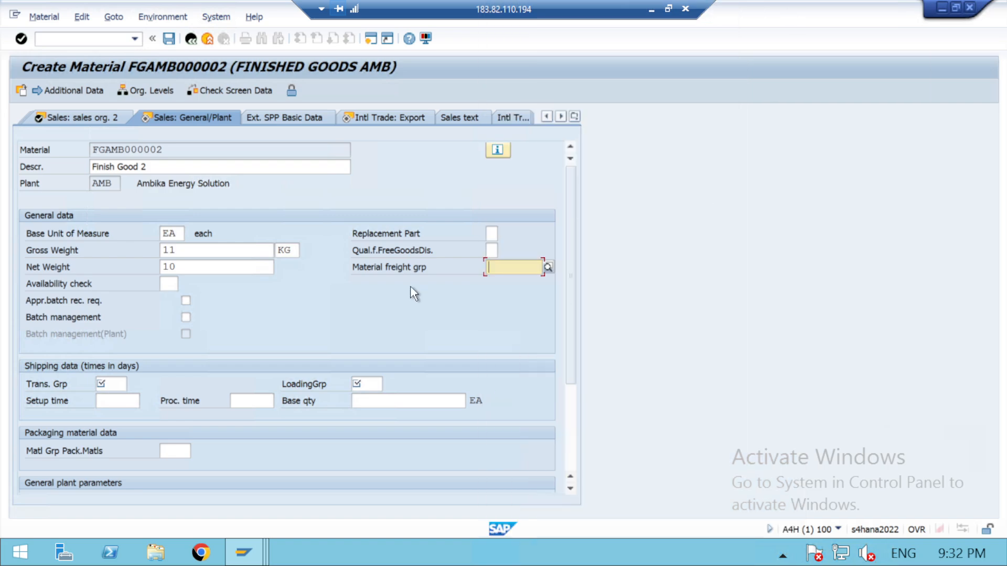
Set the material's availability check to 01 (Daily requirements).
left_click(164, 285)
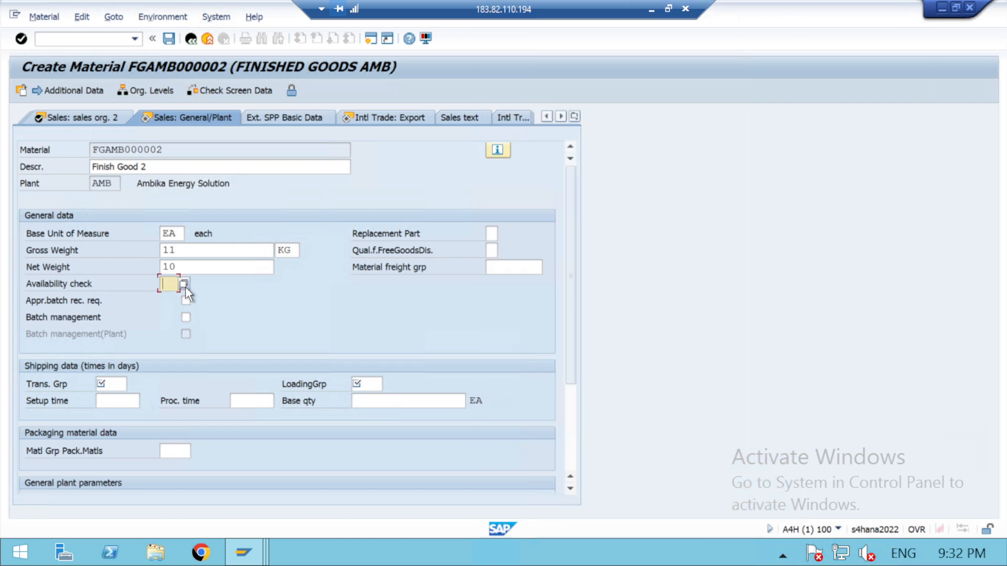
left_click(184, 285)
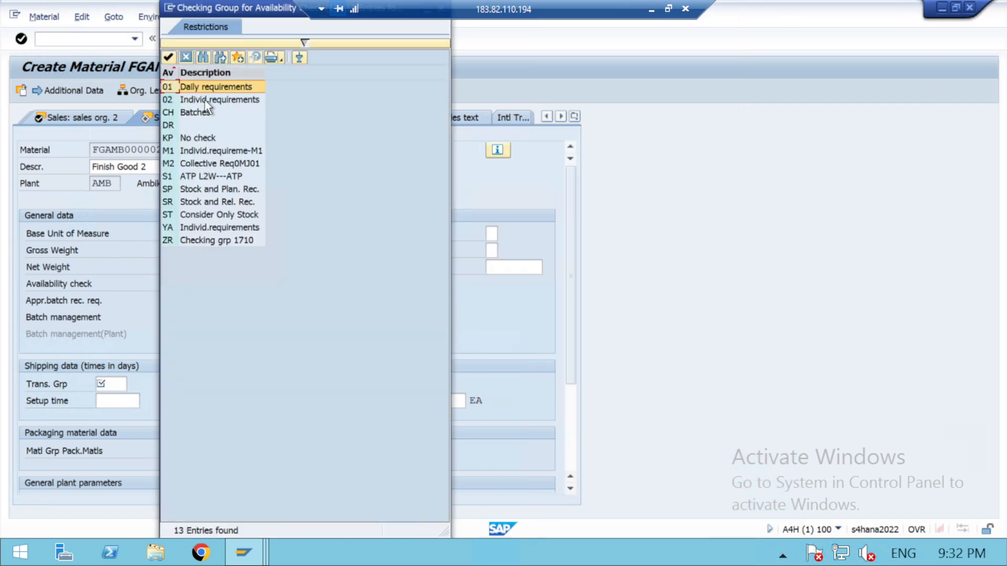
double_click(228, 87)
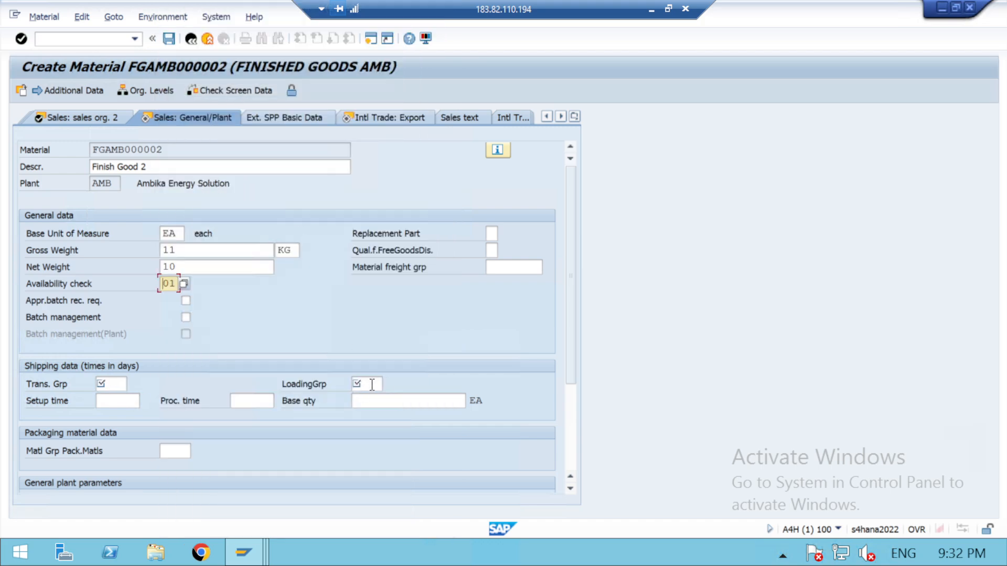
Set the transportation group to 0005 (TRUCKS) and the loading group to 0001, and continue past the export view to MRP 1.
left_click(117, 384)
left_click(131, 387)
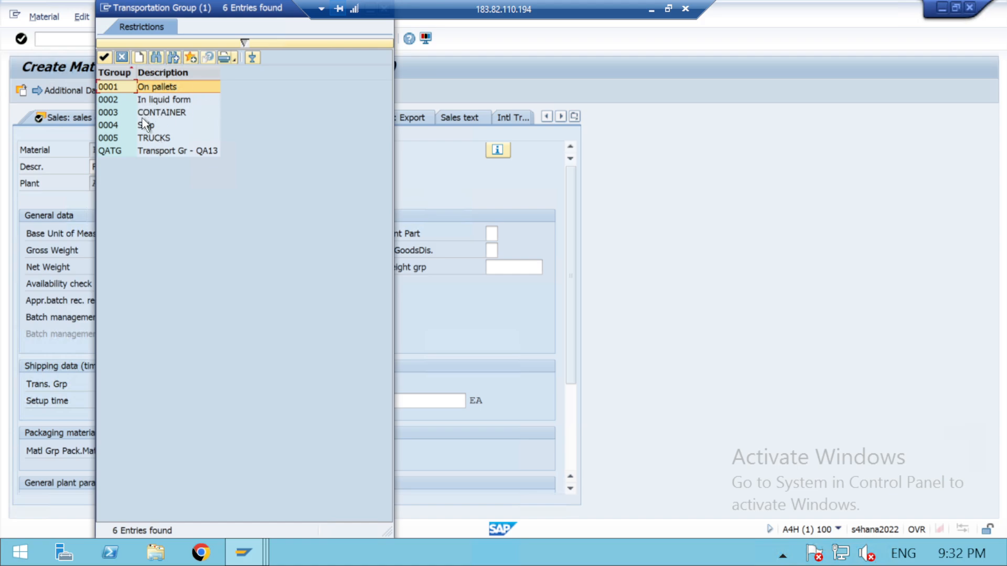
double_click(107, 138)
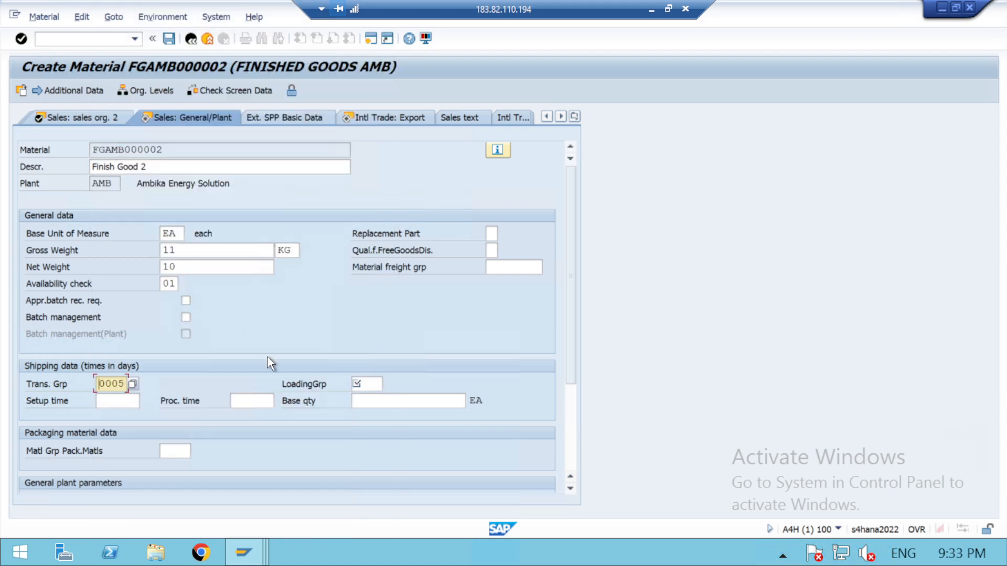
left_click(376, 383)
left_click(389, 387)
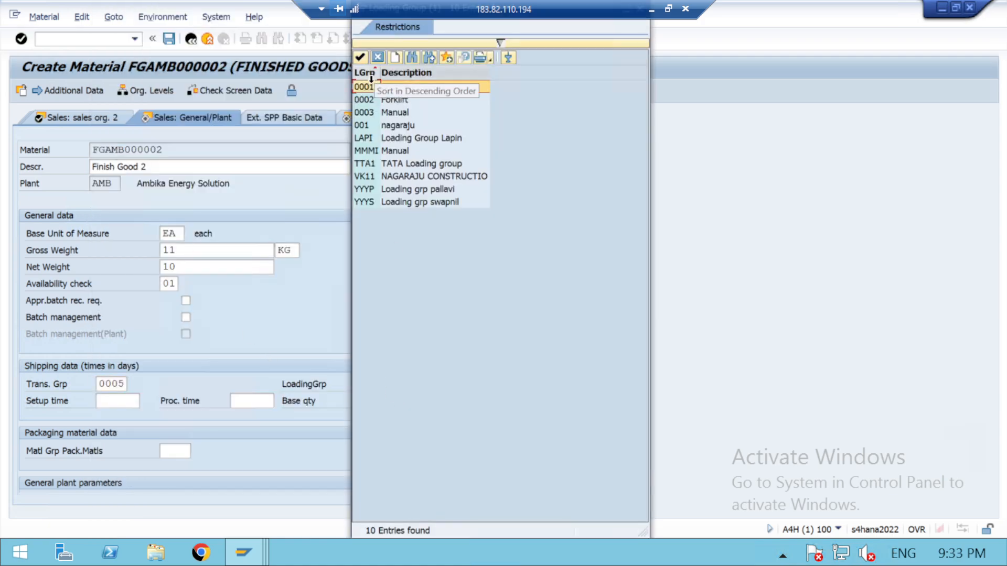
double_click(374, 87)
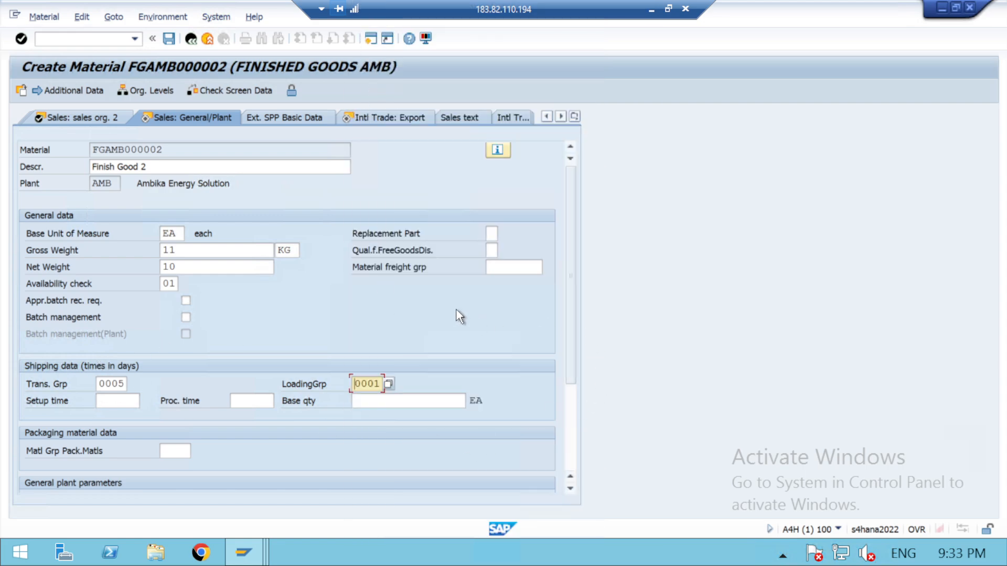
key("Return")
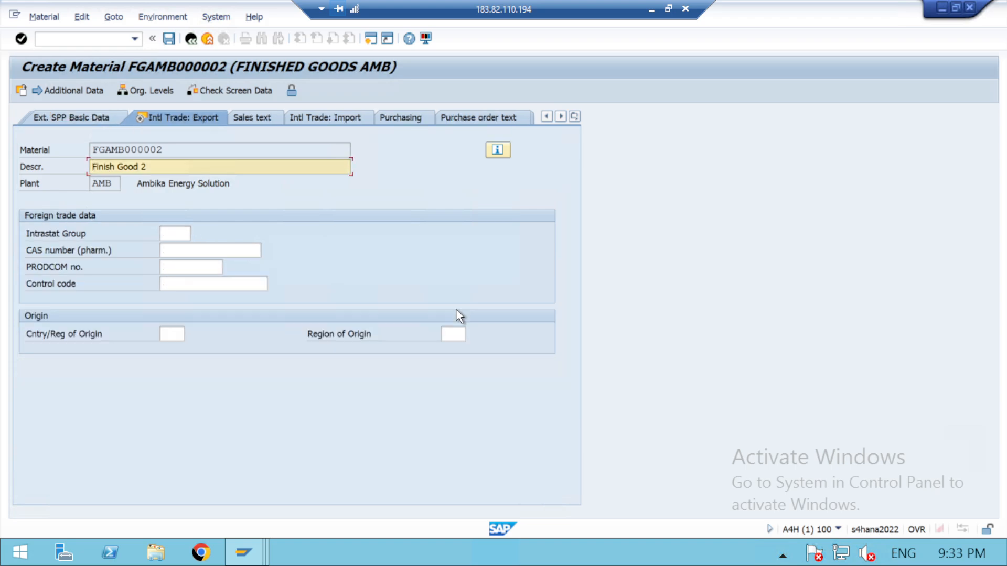
key("Return")
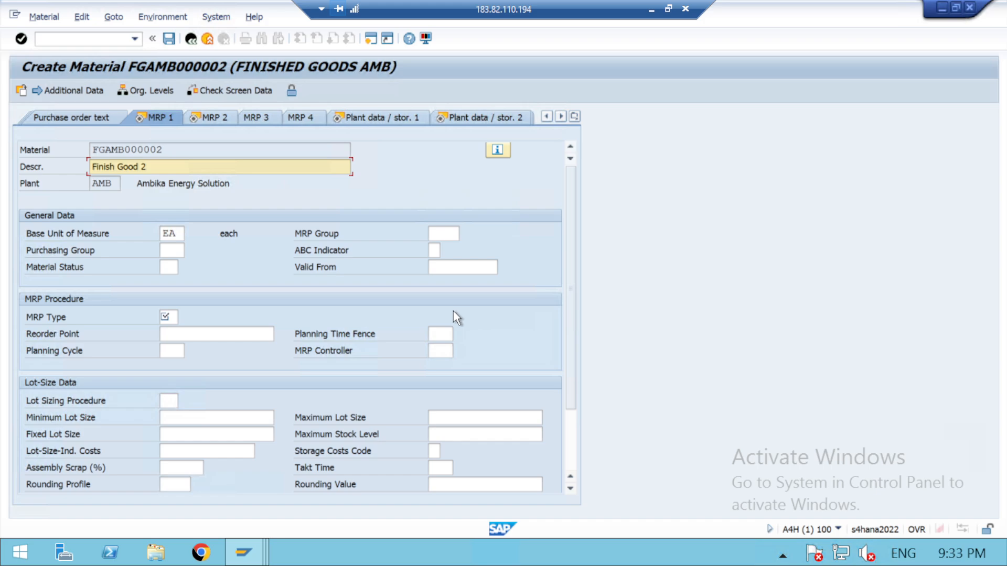
Look up the available MRP types, set the MRP type to ND (No planning), and continue to the MRP 2 view.
left_click(175, 317)
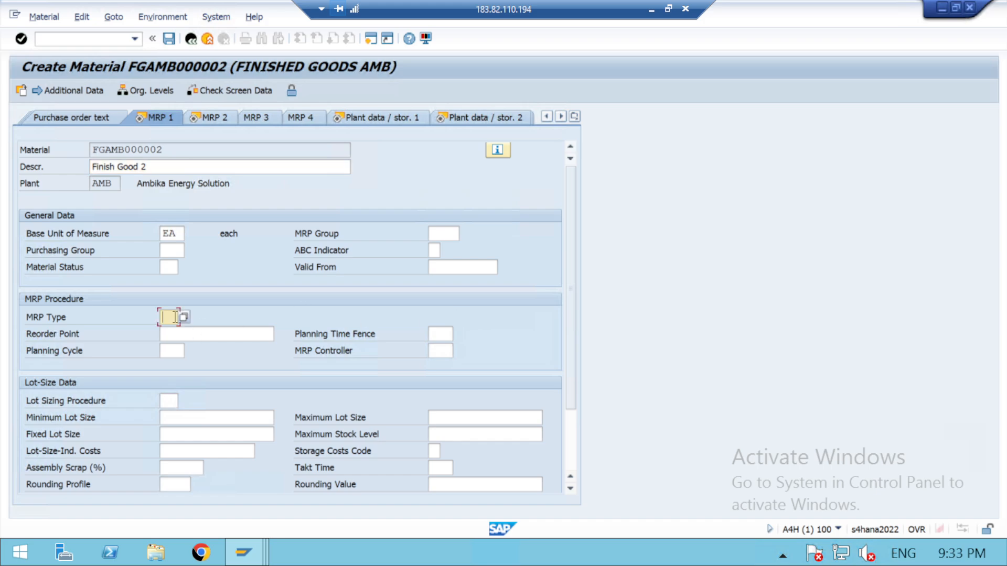
left_click(184, 317)
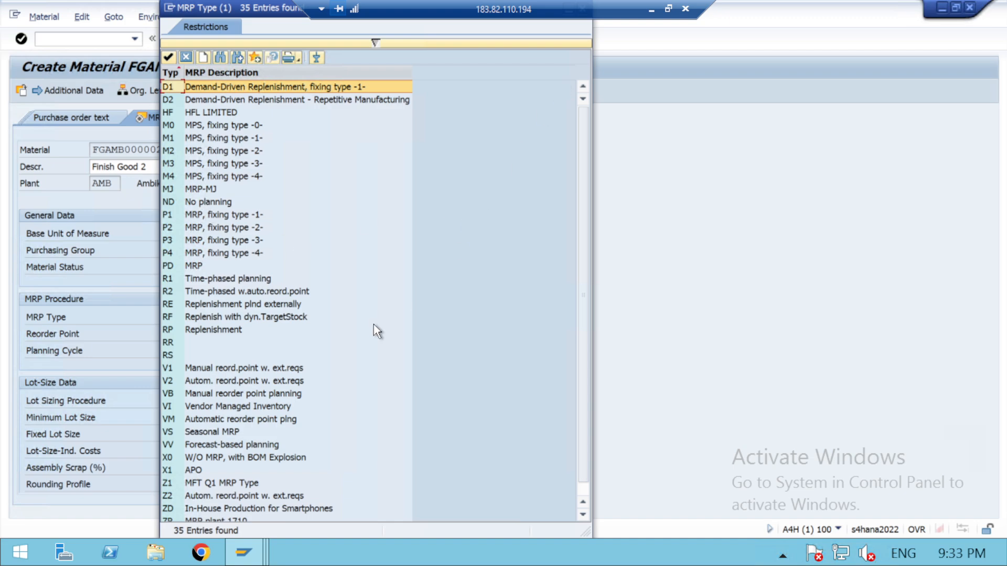
left_click(672, 128)
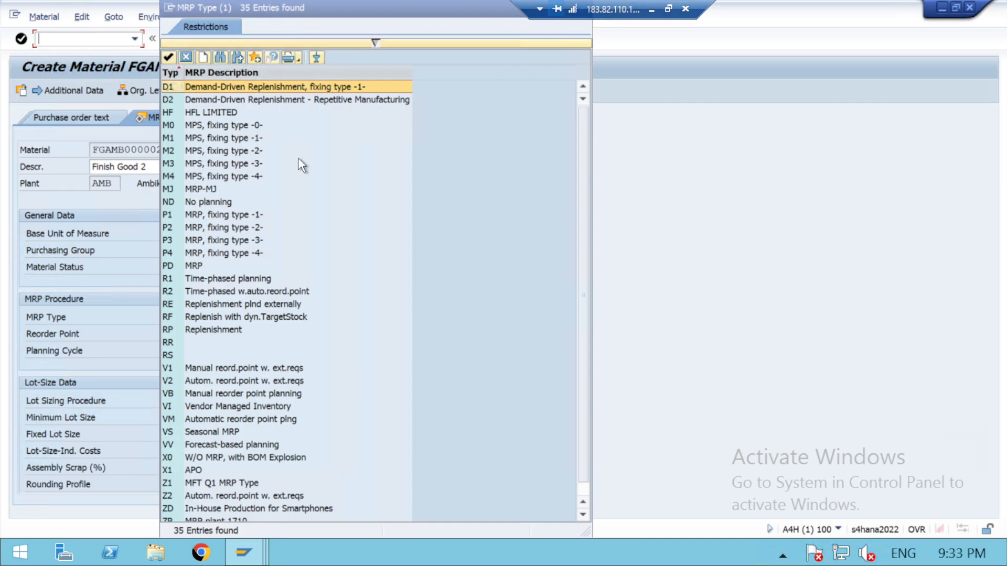
double_click(173, 202)
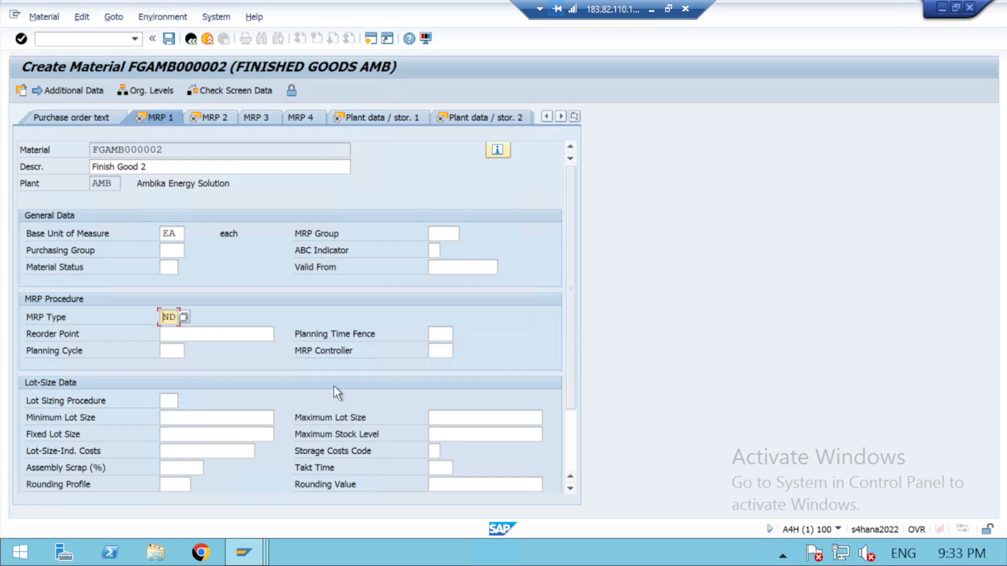
key("Return")
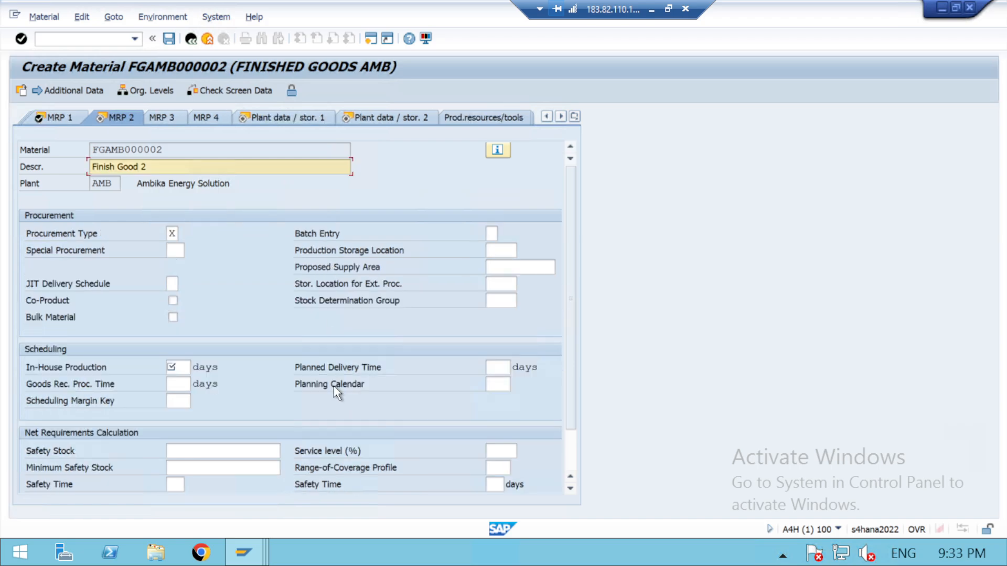
Set in-house production to 5 days and planned delivery time to 6 days, and continue to the Plant data / stor. 1 view.
left_click(185, 369)
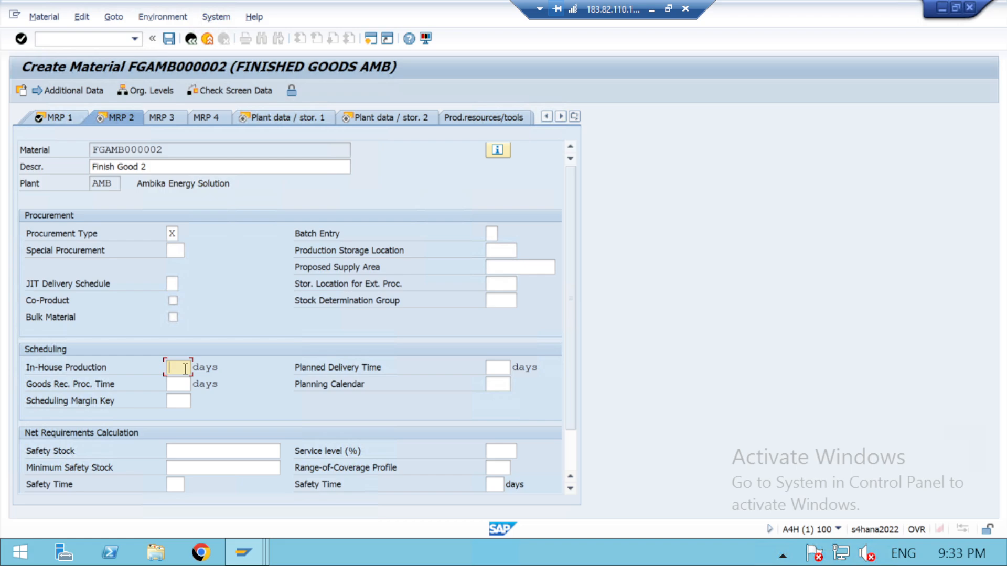
type("5")
left_click(497, 367)
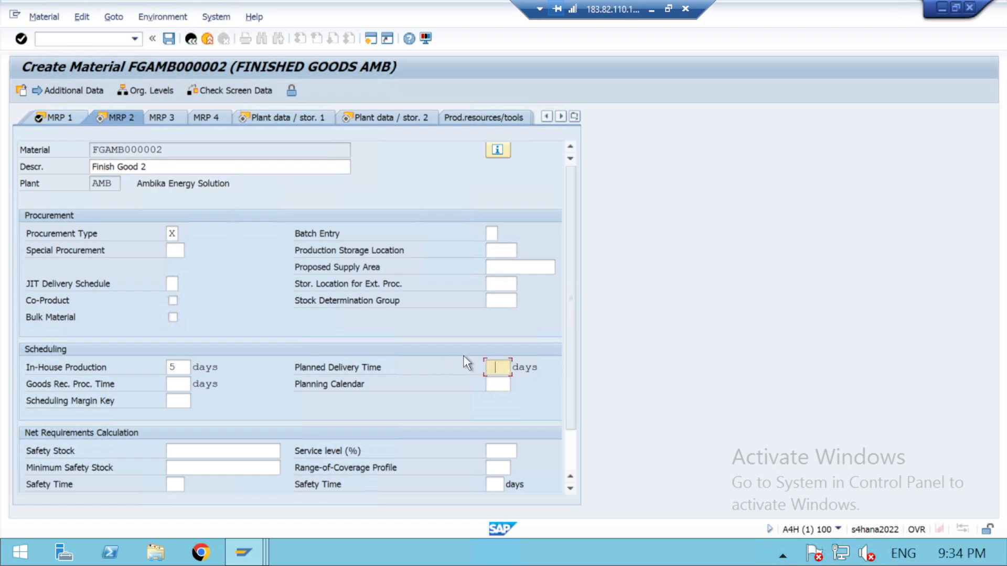
key("BackSpace")
left_click(499, 368)
type("6")
key("Return")
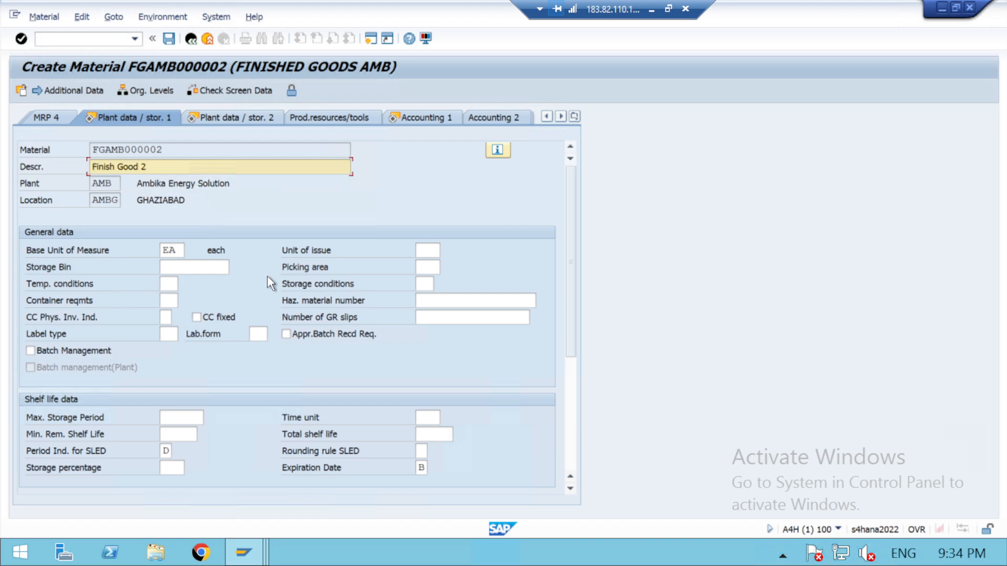
Set the storage conditions to 01 (Storage condition 1) and continue past Plant data / stor. 2 to the Accounting 1 view.
left_click(433, 284)
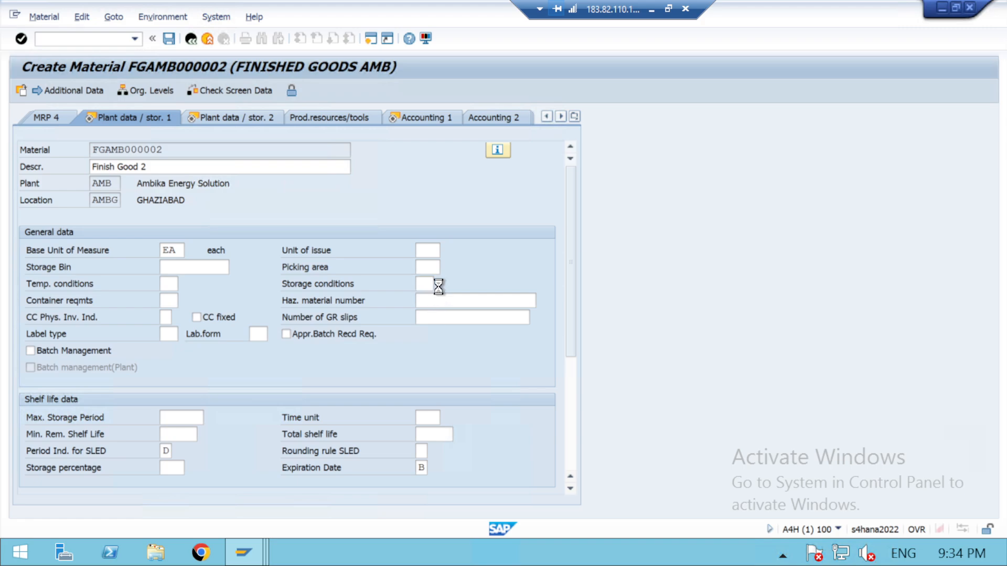
left_click(439, 285)
left_click(450, 103)
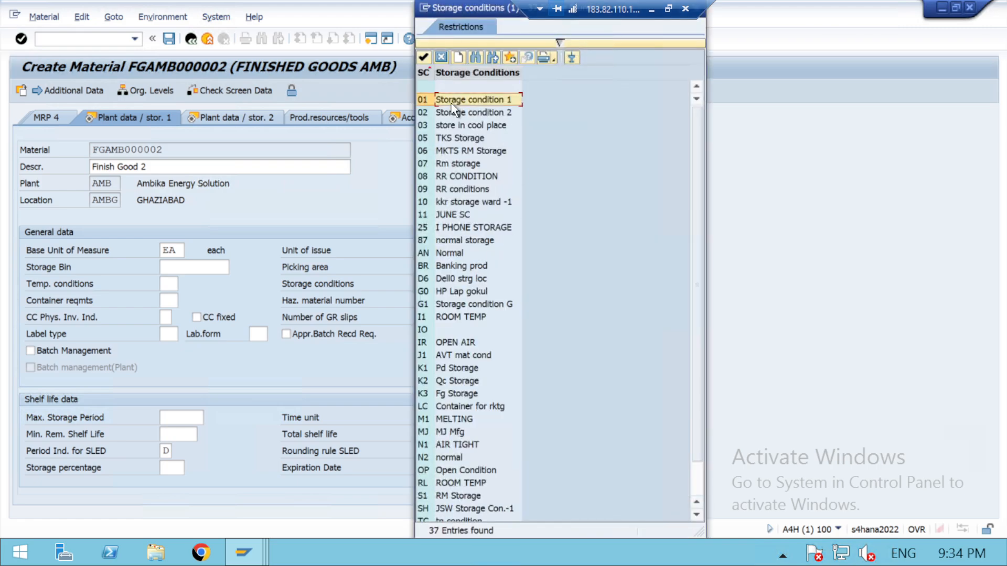
double_click(451, 107)
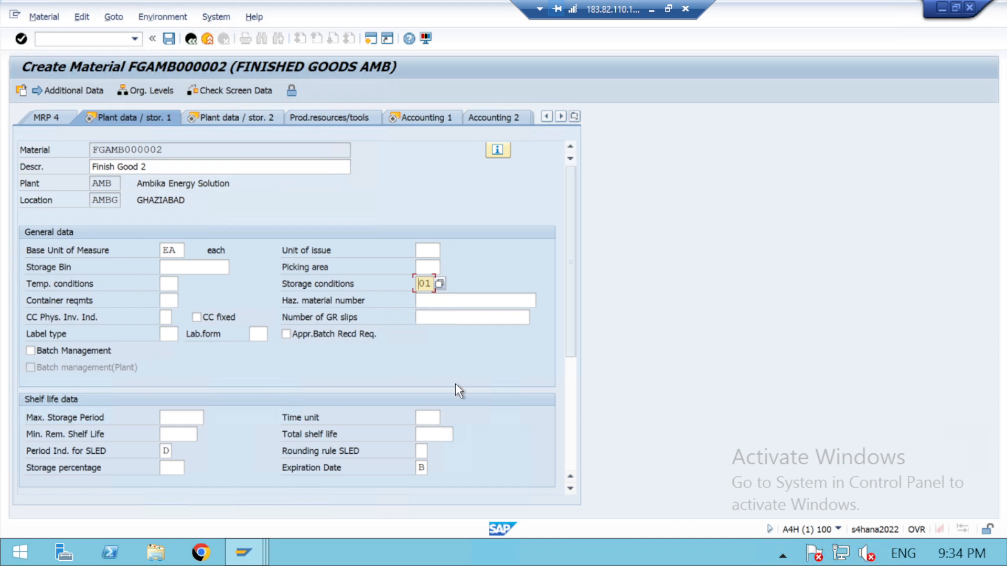
key("Return")
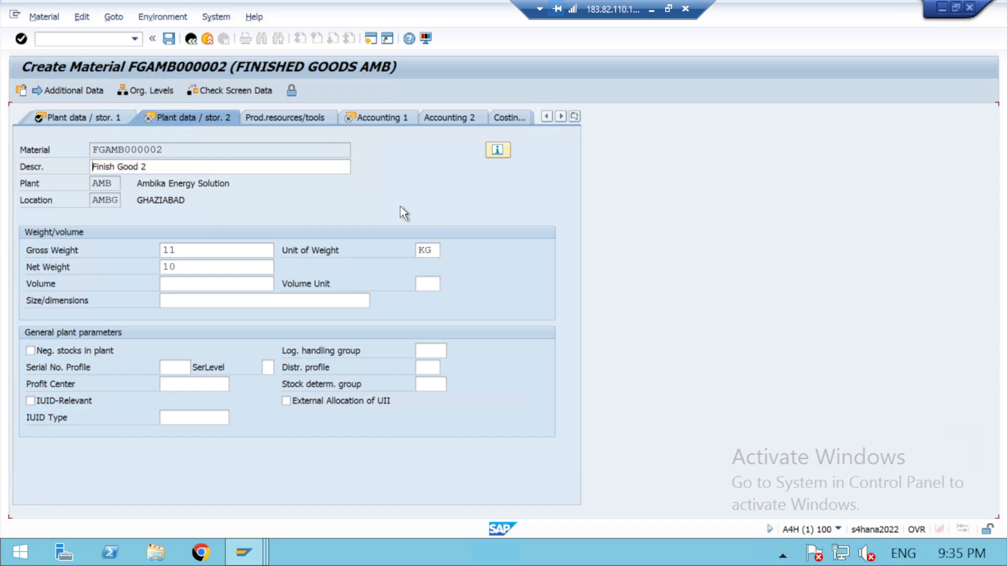
key("Return")
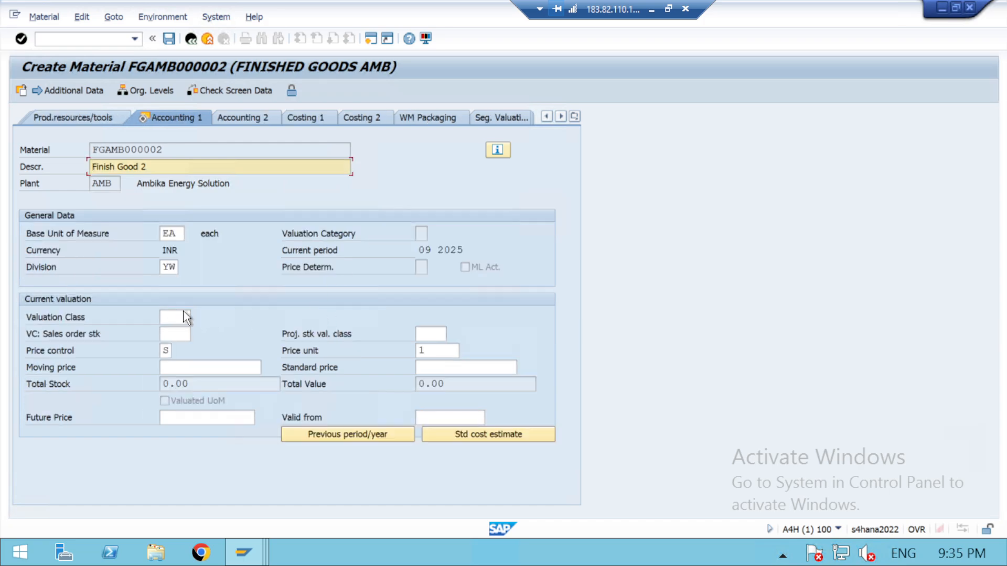
Set the valuation class to 7920 (Finished products) and recheck the list of available valuation classes.
left_click(171, 317)
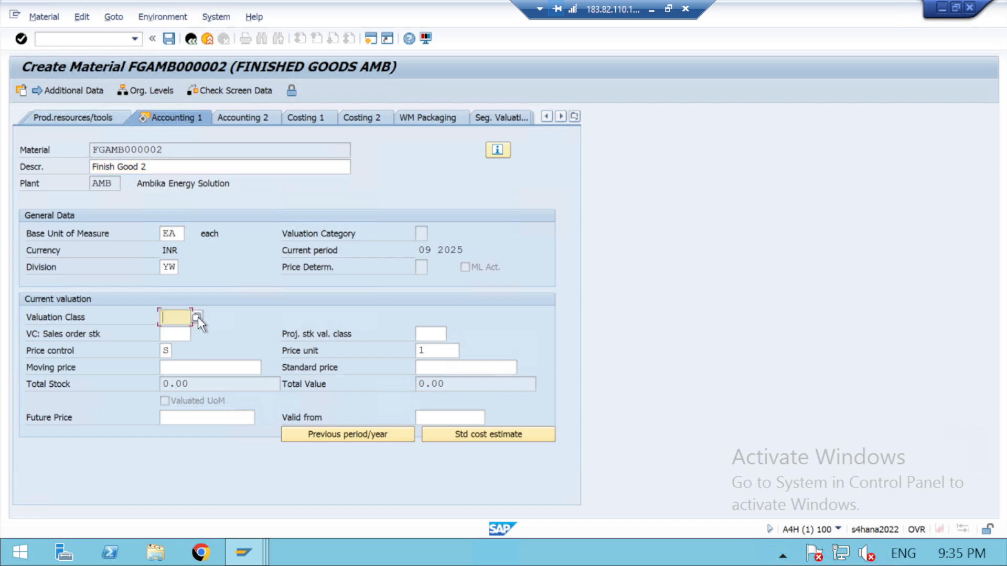
left_click(197, 317)
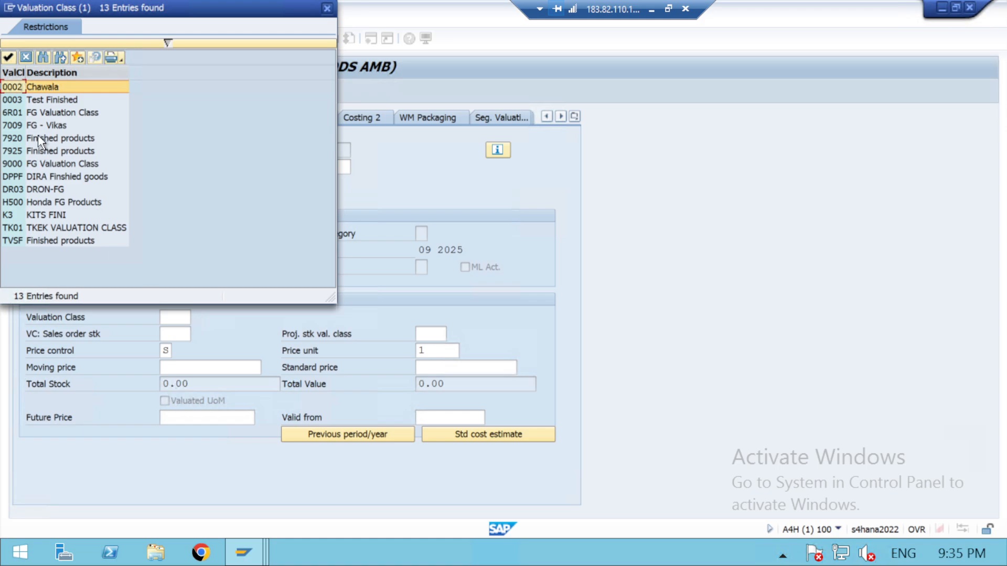
double_click(18, 138)
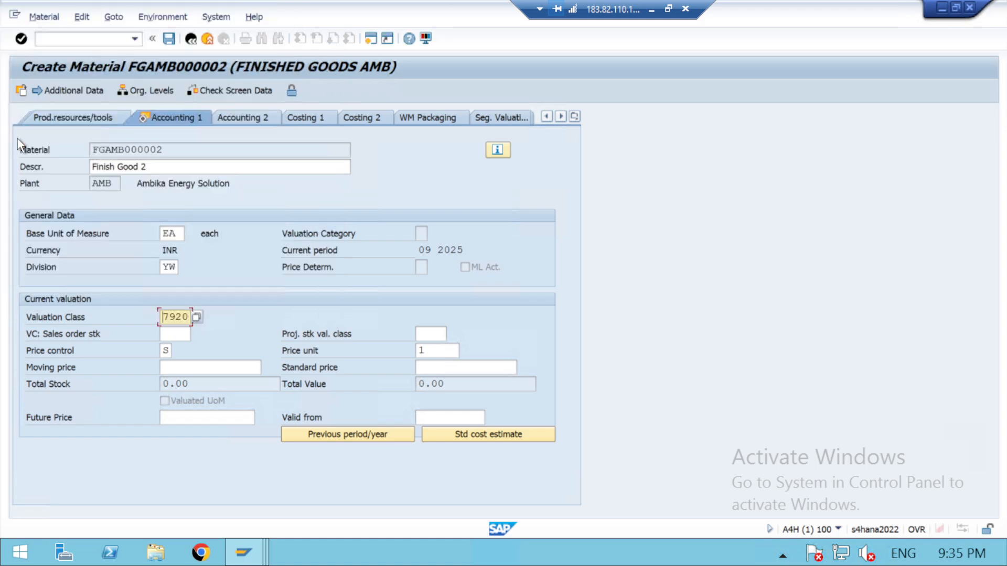
left_click(197, 316)
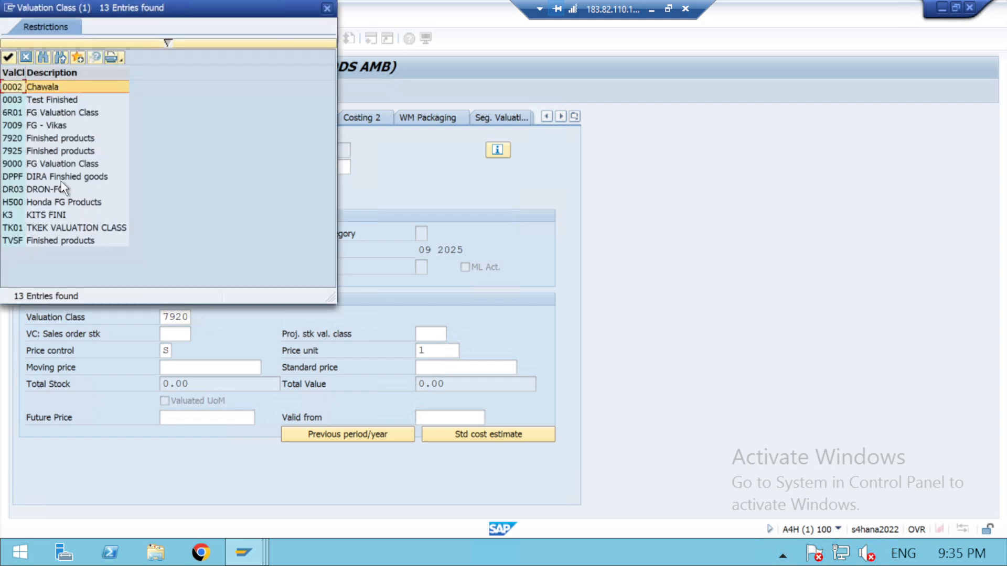
left_click(326, 8)
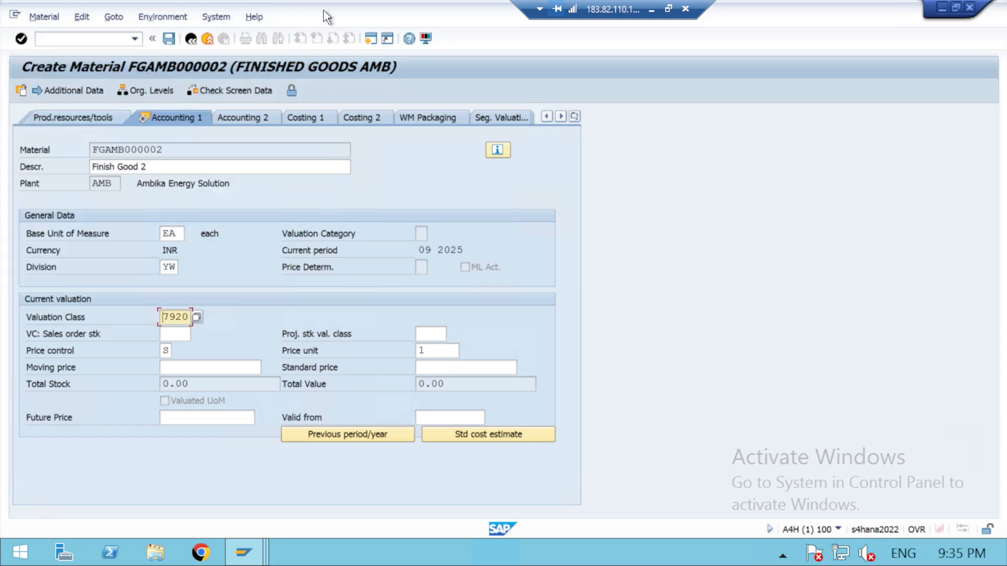
Enter 7920 as the valuation class for both sales order stock and project stock.
left_click(184, 331)
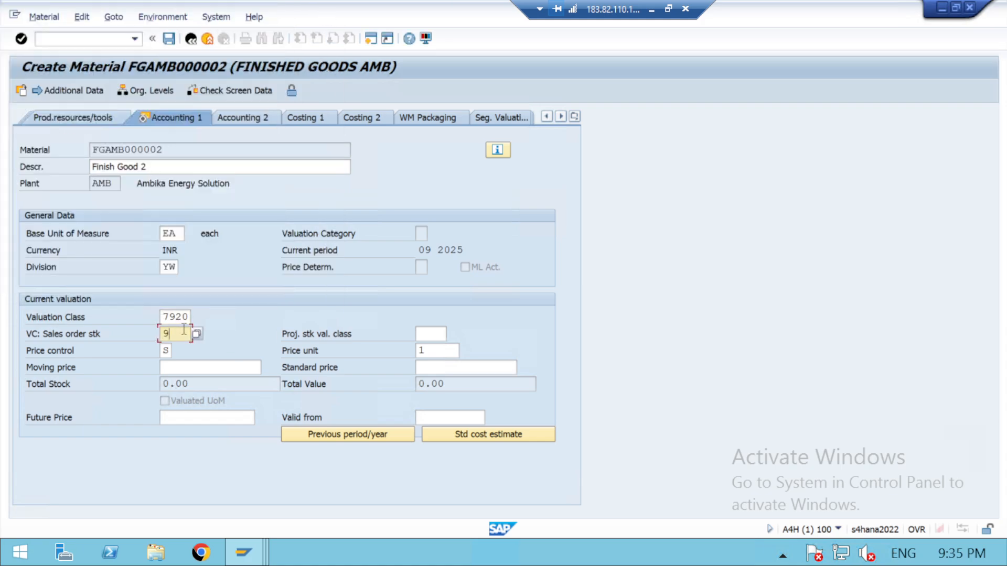
type("7920")
left_click(428, 335)
type("7920")
Set price control to V (Moving average price) with moving and standard prices of 200, and save the material.
left_click(171, 348)
left_click(177, 351)
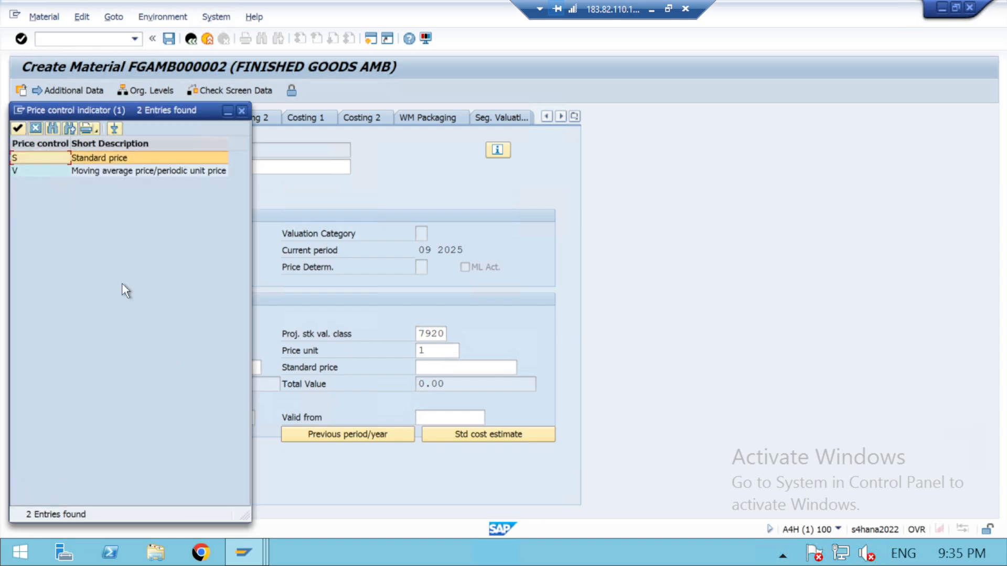
double_click(24, 171)
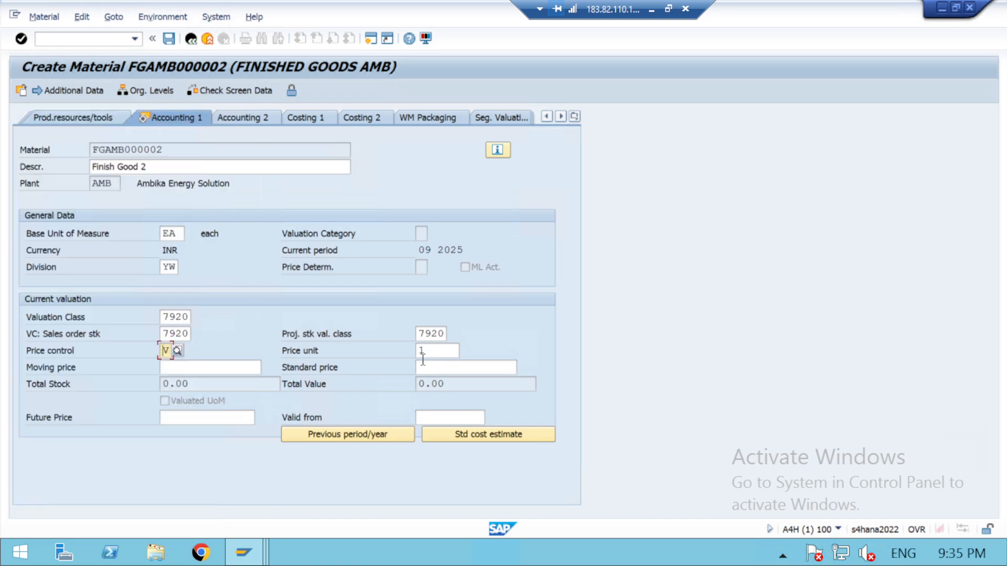
left_click(215, 370)
type("200")
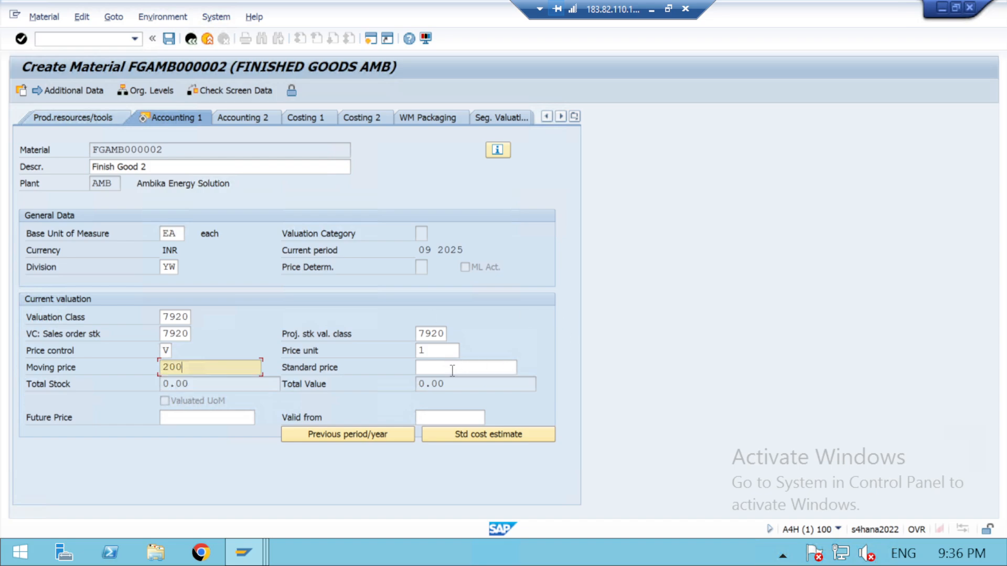
left_click(452, 370)
type("200")
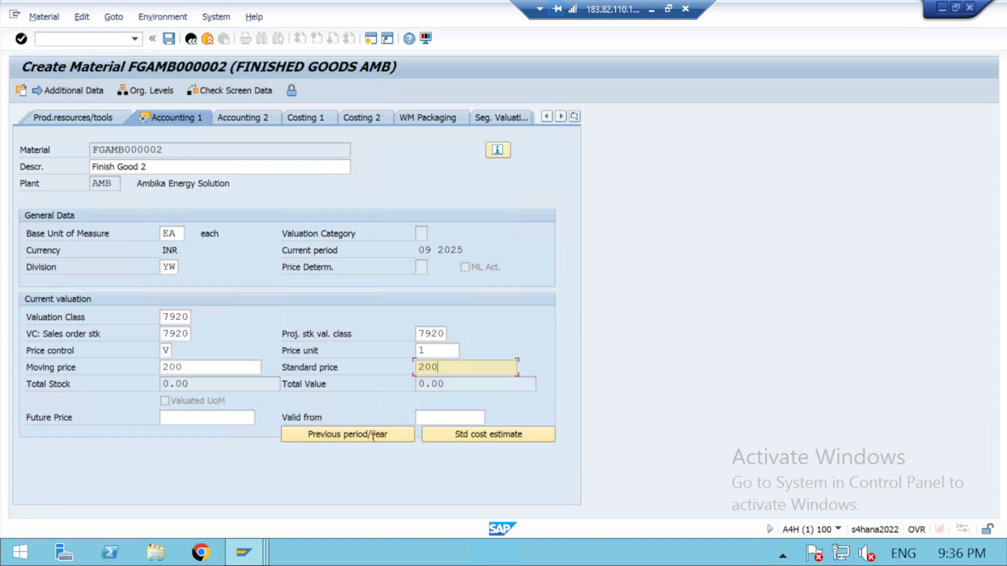
key("Return")
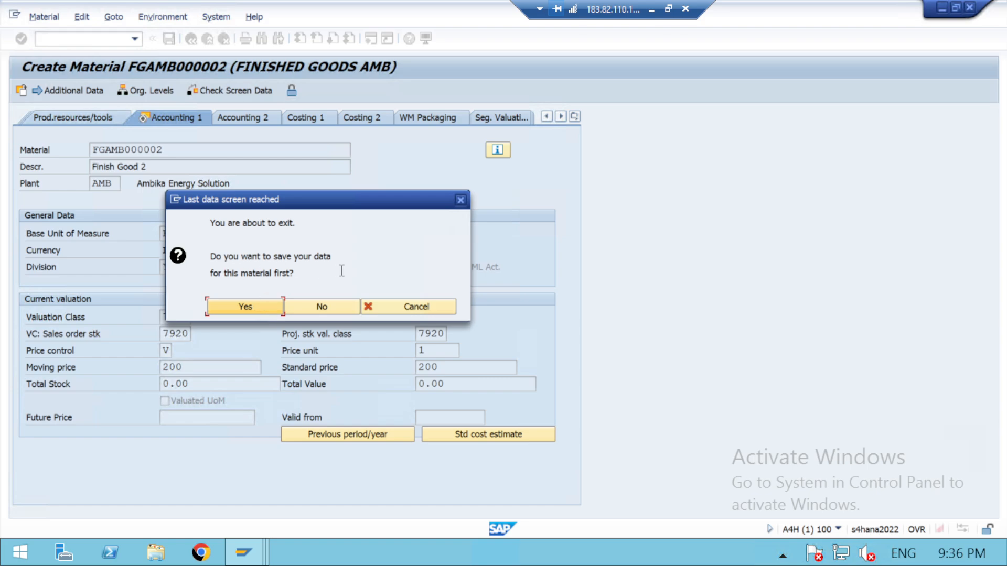
left_click(251, 308)
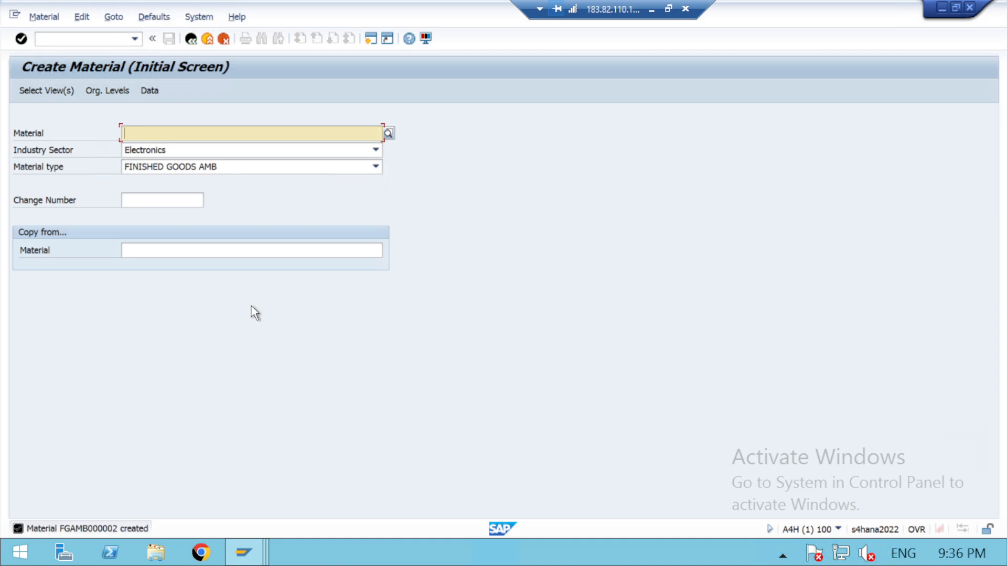
Leave material creation and open the view selection for material FGAMB000002 in transaction MM02.
left_click(190, 40)
type("MM02")
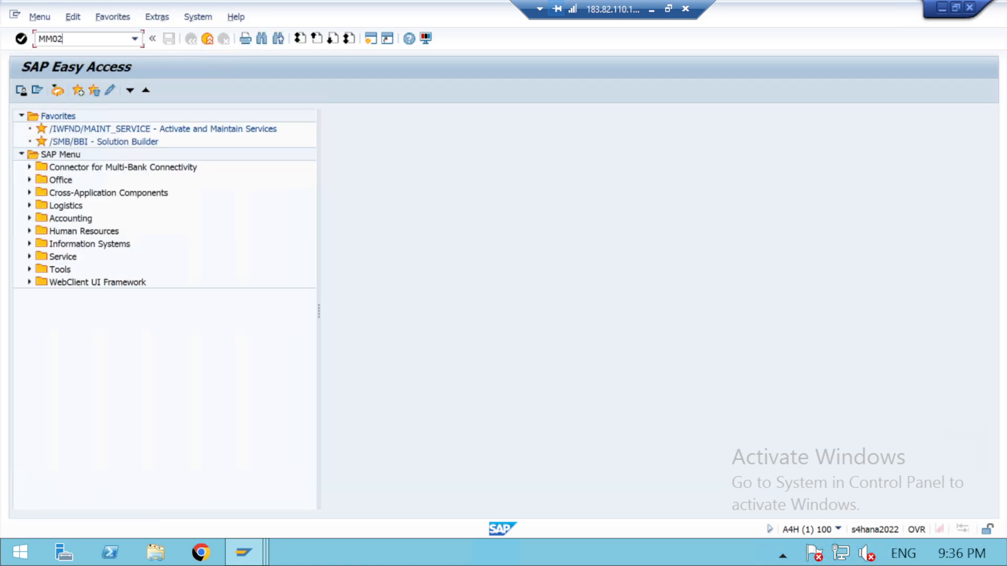
key("Return")
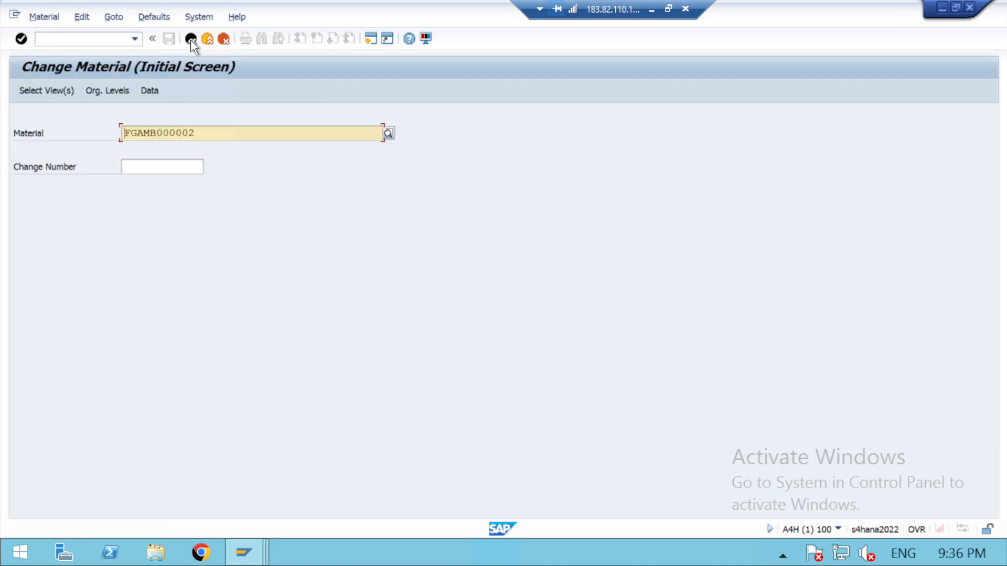
key("Return")
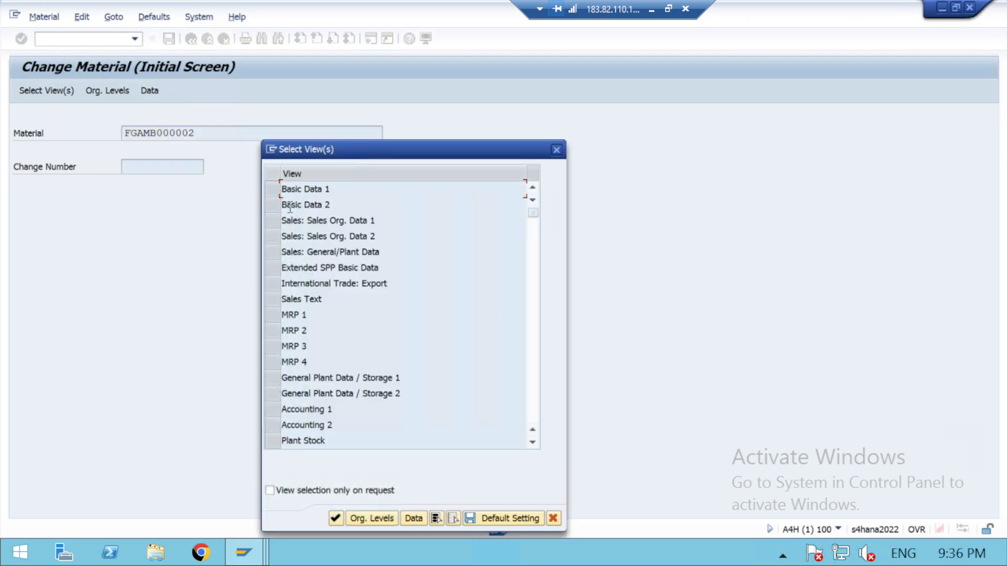
Select the Basic Data 1–2, Sales Org. Data 1–2, Sales General/Plant Data, International Trade: Export, MRP 1, General Plant Data / Storage 1–2 and Accounting 1 views.
left_click(272, 193)
left_click(276, 206)
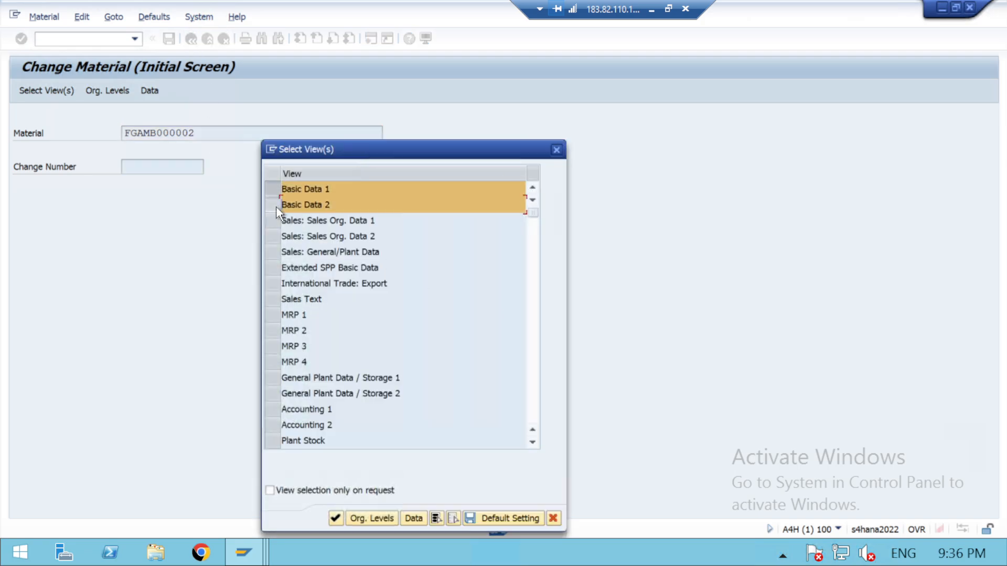
left_click(274, 221)
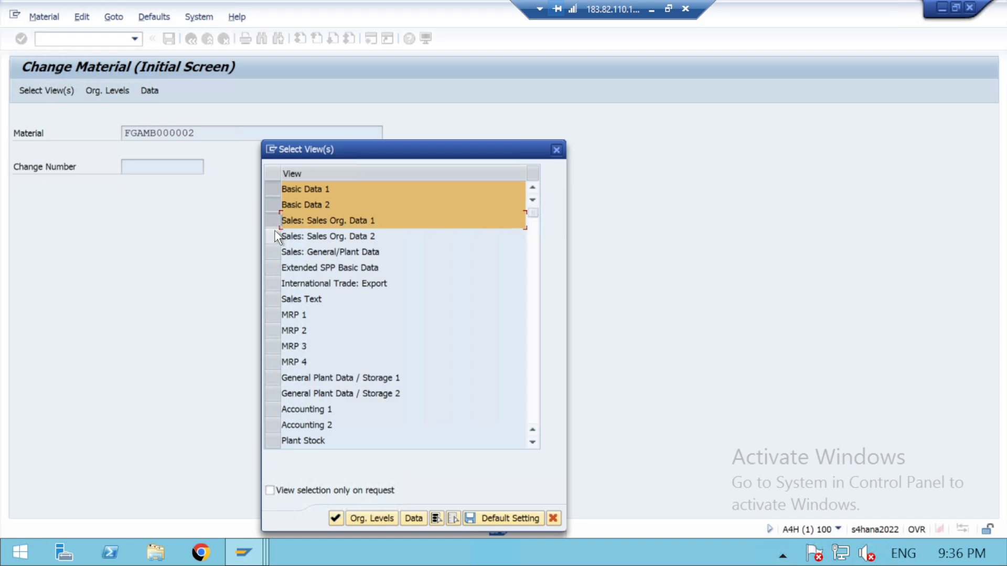
left_click(274, 234)
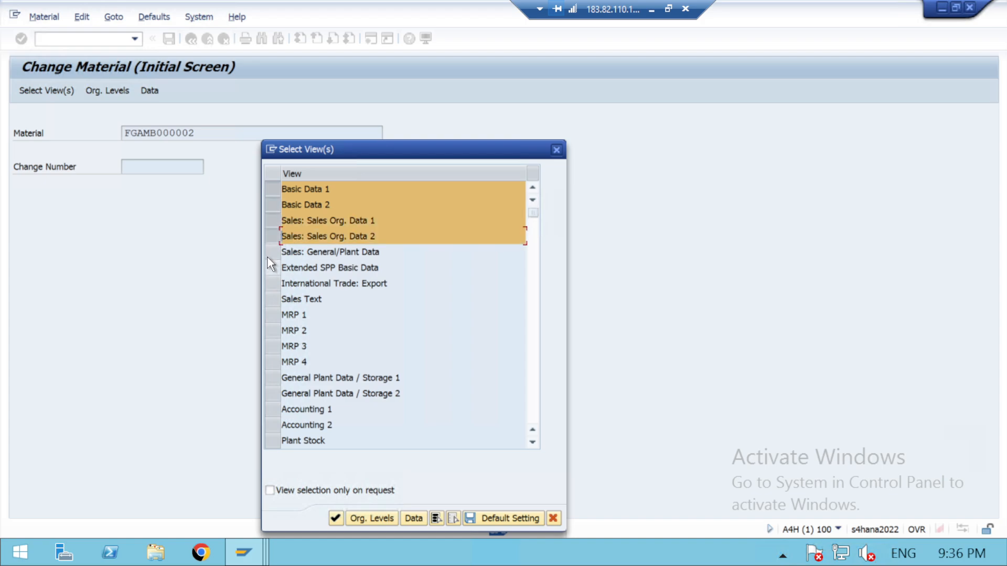
left_click(273, 253)
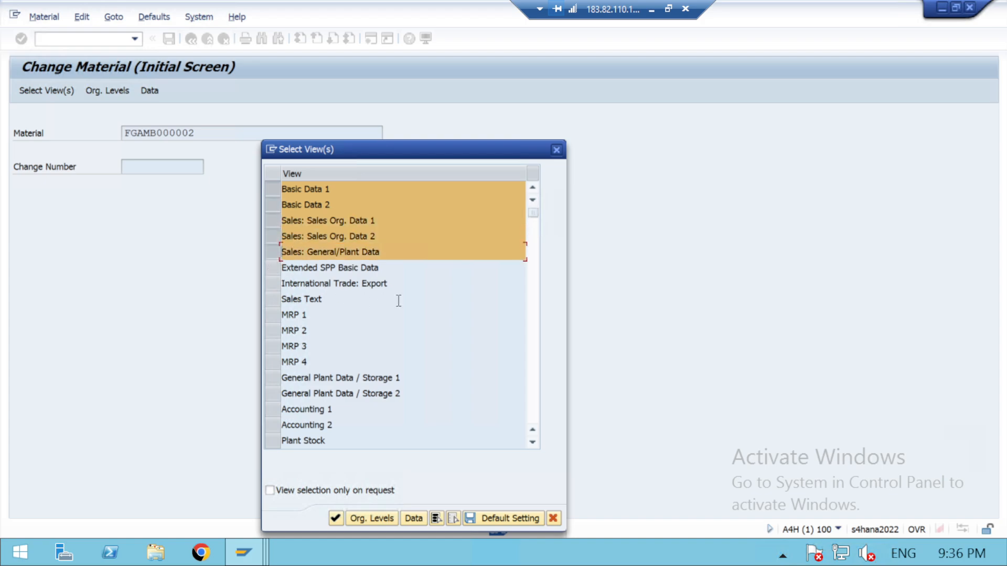
left_click(273, 282)
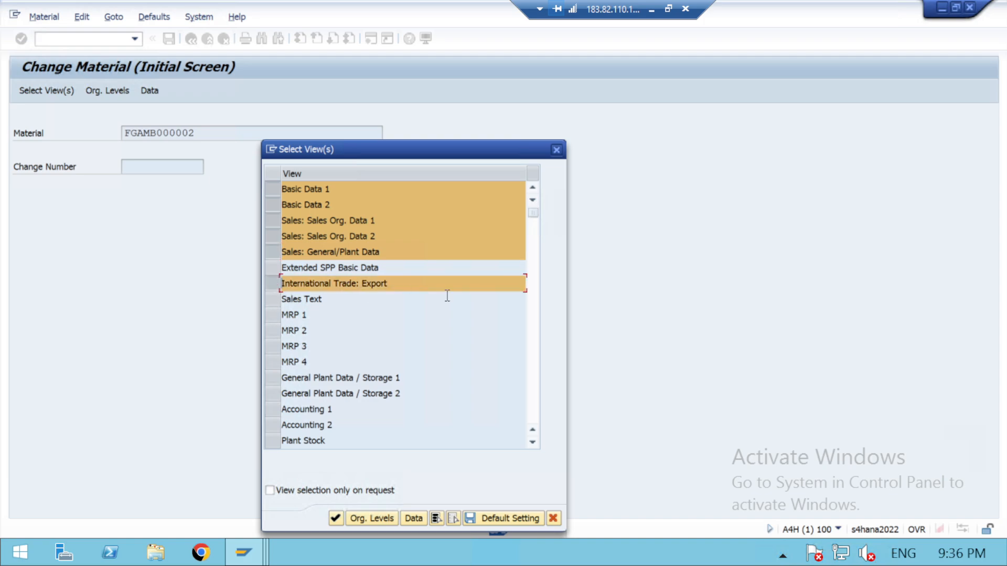
left_click(274, 315)
left_click(266, 378)
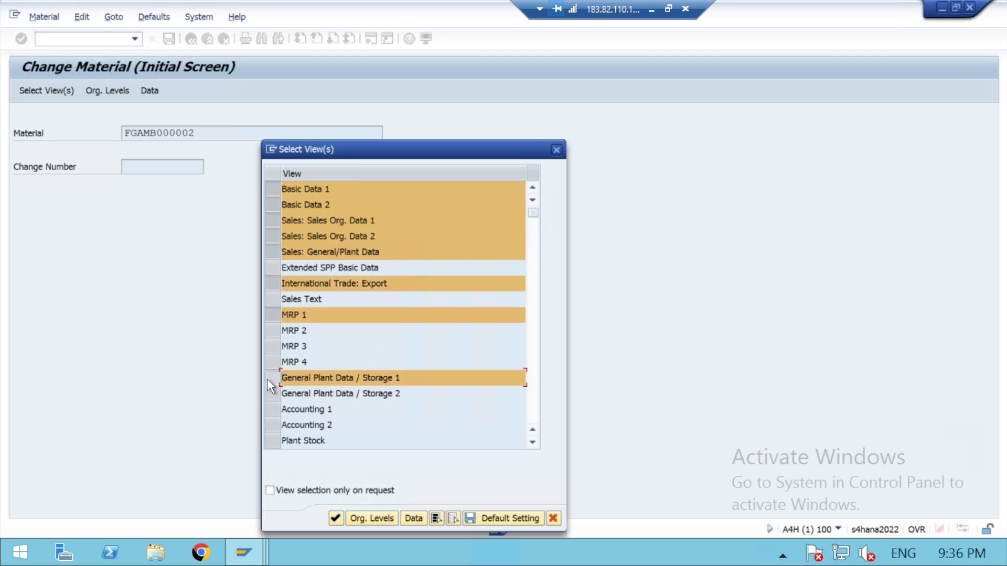
left_click(271, 393)
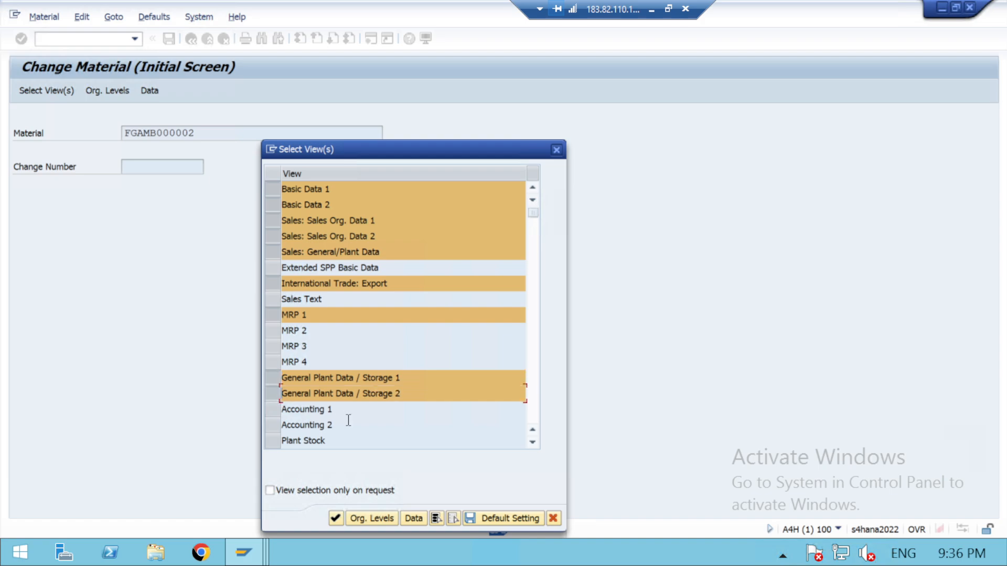
left_click(274, 410)
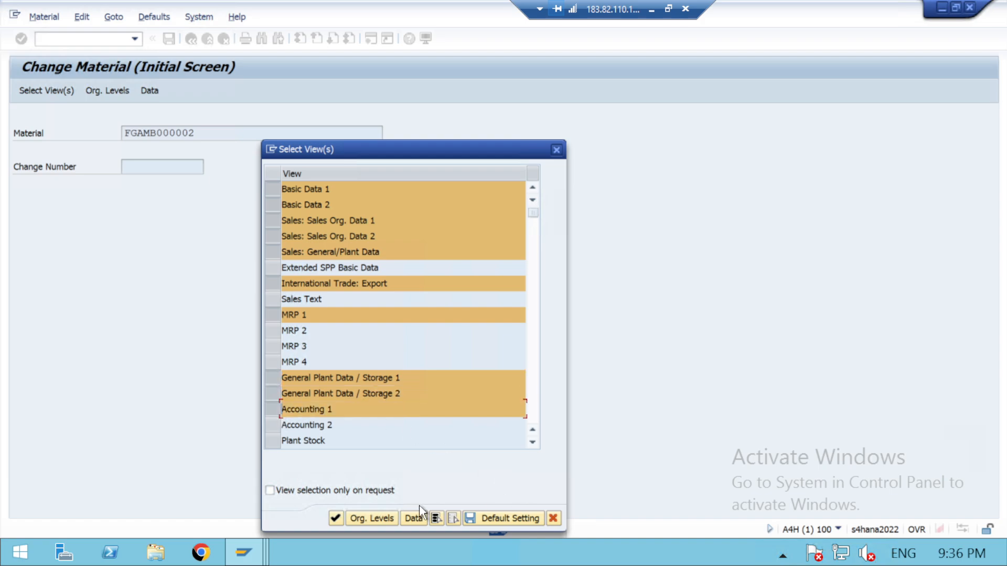
Open the organizational levels for the selected views and try to look up the available valuation types.
left_click(383, 518)
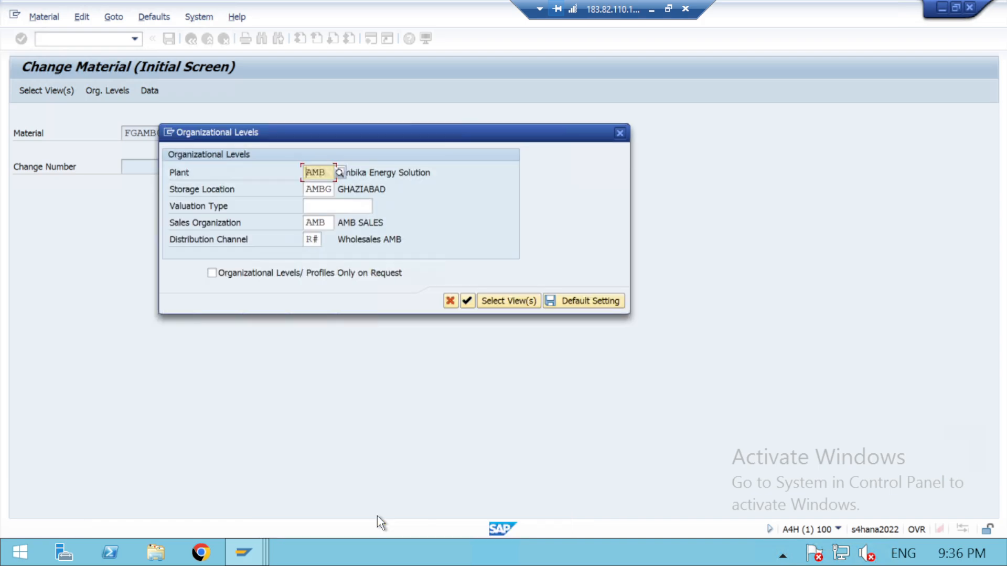
left_click(323, 207)
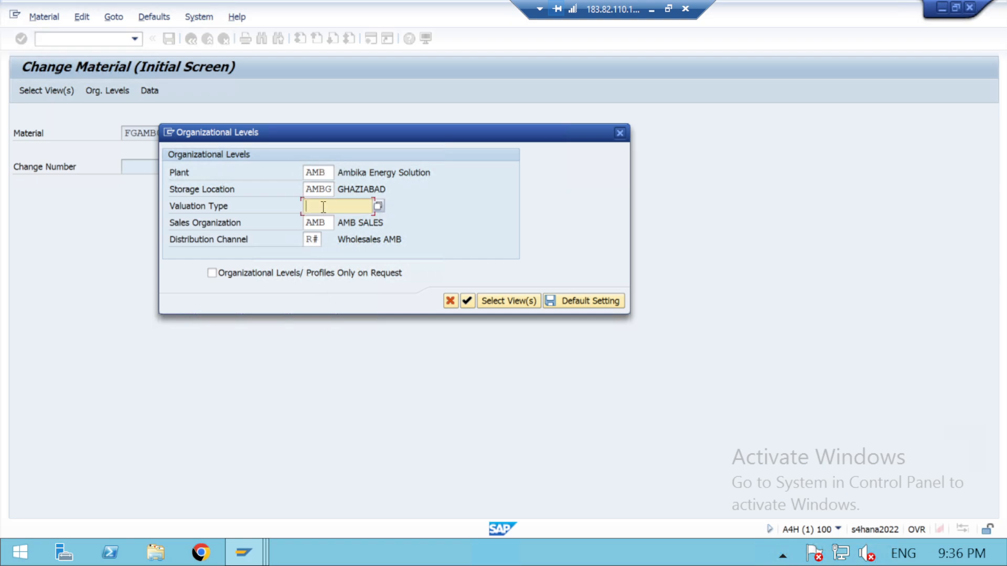
left_click(377, 206)
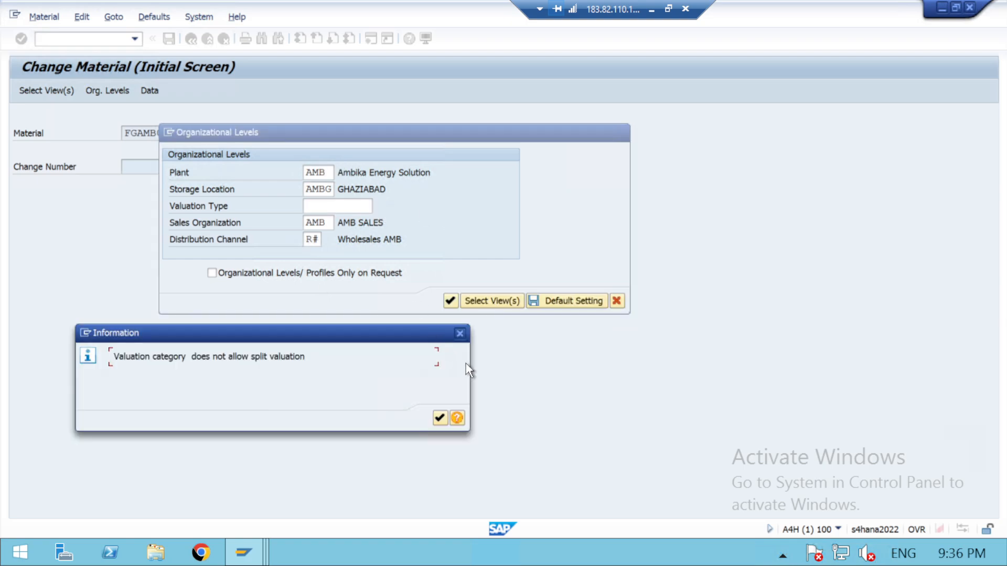
left_click(460, 333)
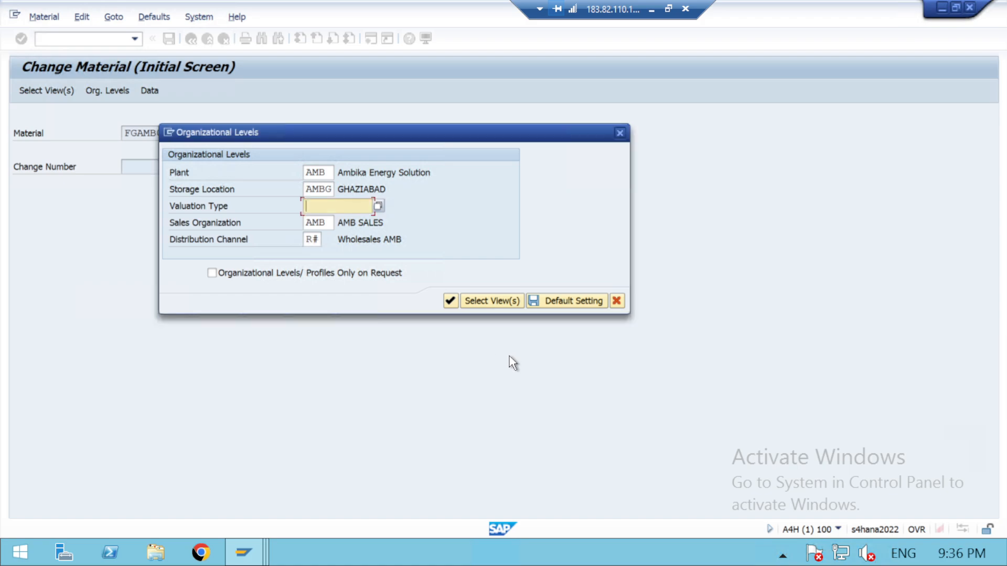
Save the organizational levels as the default setting, then return to the view selection and confirm the chosen views.
left_click(571, 300)
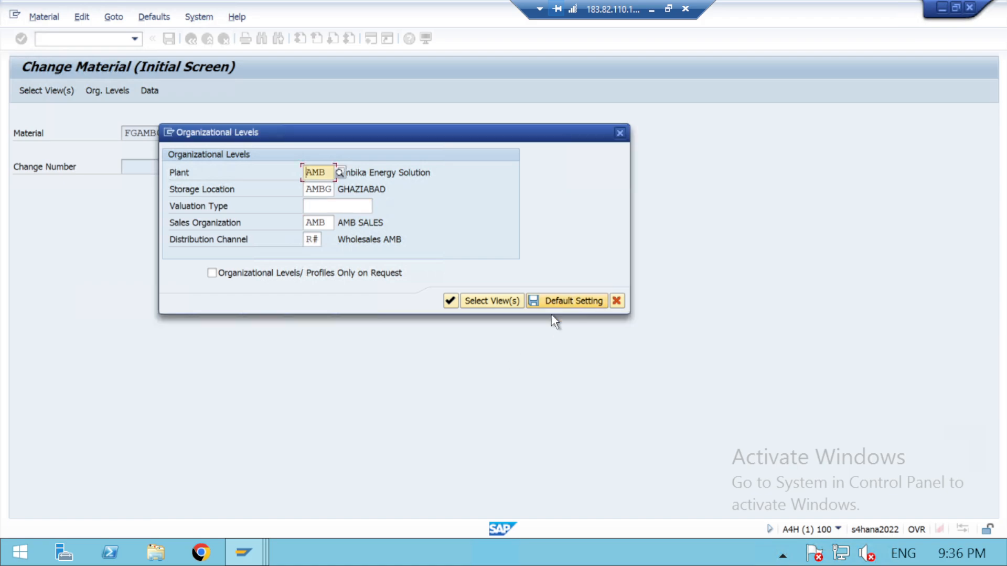
left_click(477, 304)
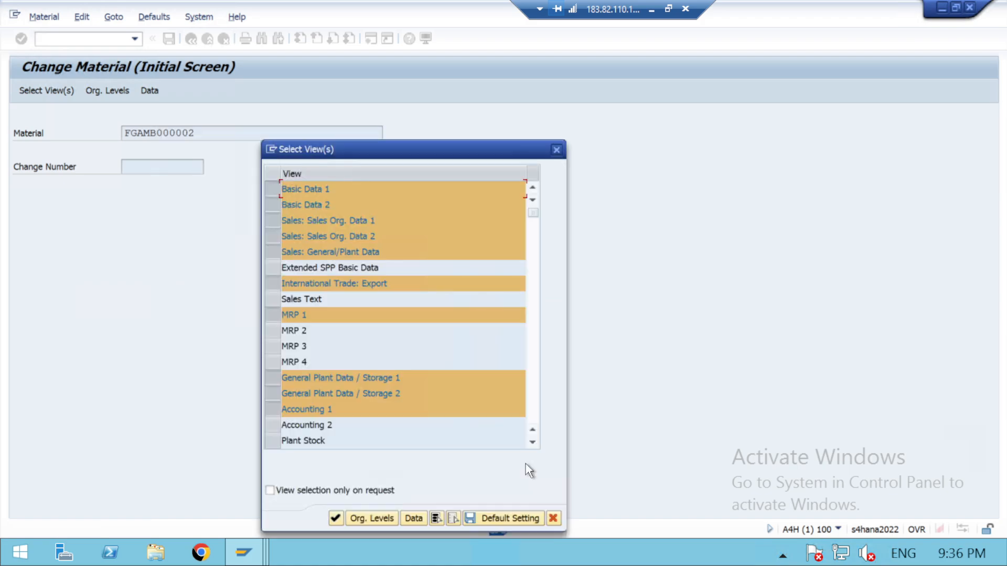
left_click(341, 519)
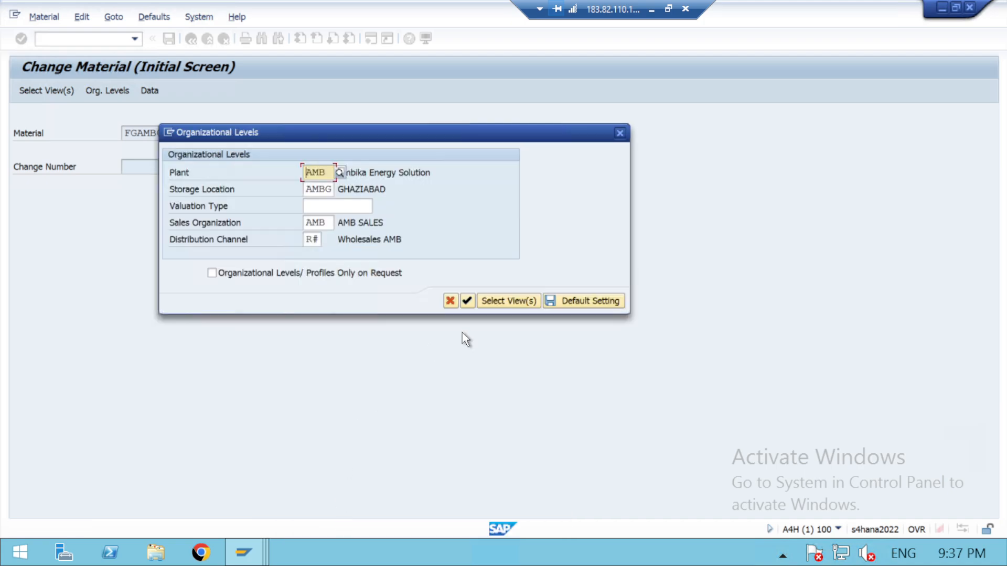
Try to continue with valuation type 7920 in the organizational levels, then clear the valuation type.
left_click(355, 202)
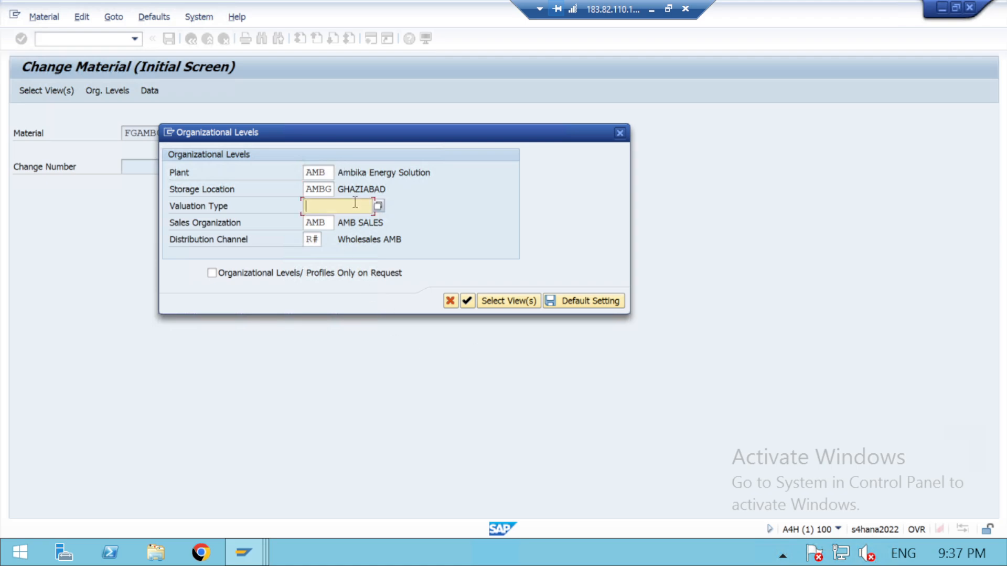
type("7920")
left_click(467, 300)
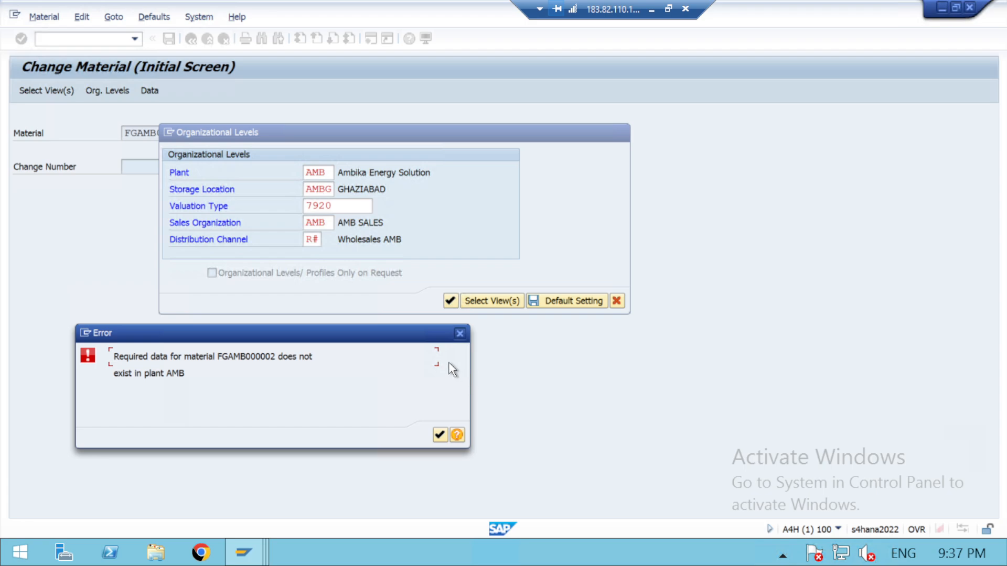
left_click(460, 334)
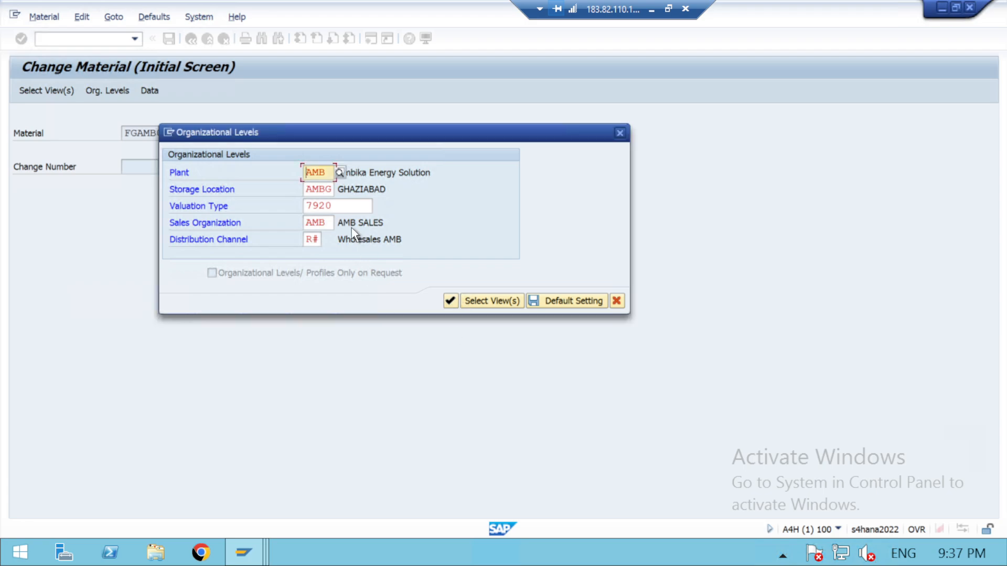
left_click(343, 208)
key("BackSpace")
key("BackSpace")
key("BackSpace")
key("BackSpace")
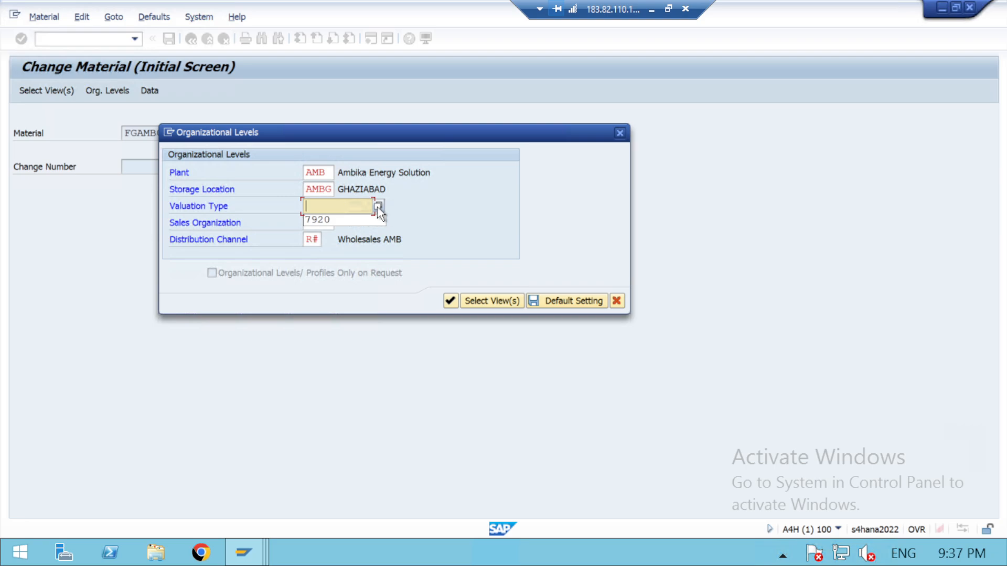
Confirm the organizational levels with a blank valuation type and open the selected views for change.
key("Return")
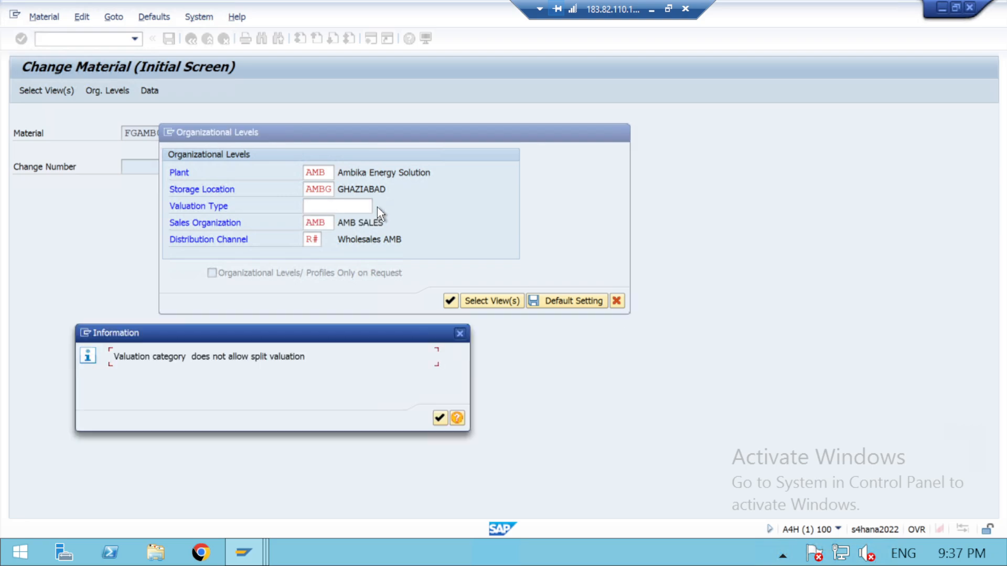
left_click(440, 418)
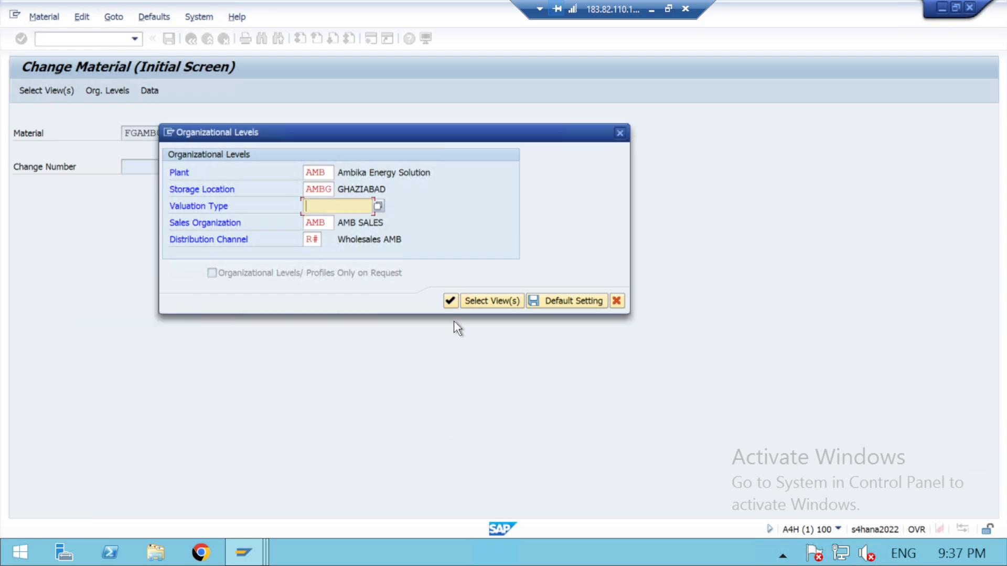
left_click(450, 301)
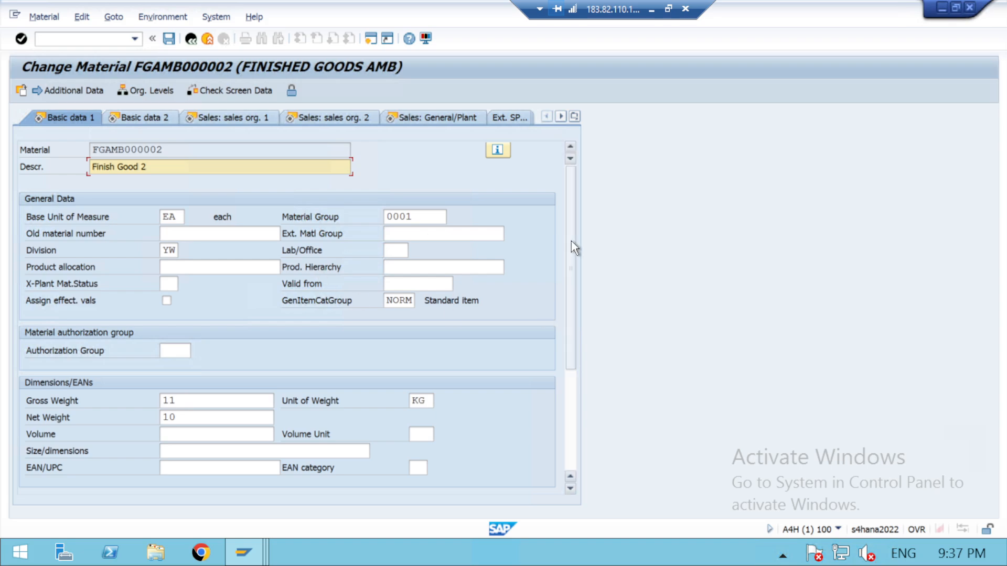
Proceed through both Basic Data views to Sales Org. 1 and set the ZGST Output Tax sales classification to 0.
left_click_drag(571, 211, 587, 151)
key("Return")
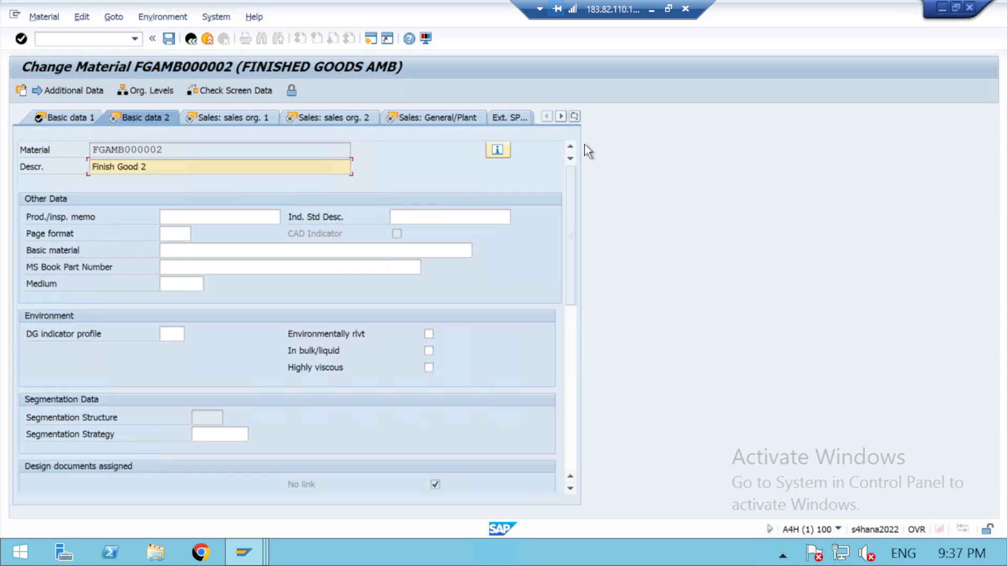
key("Return")
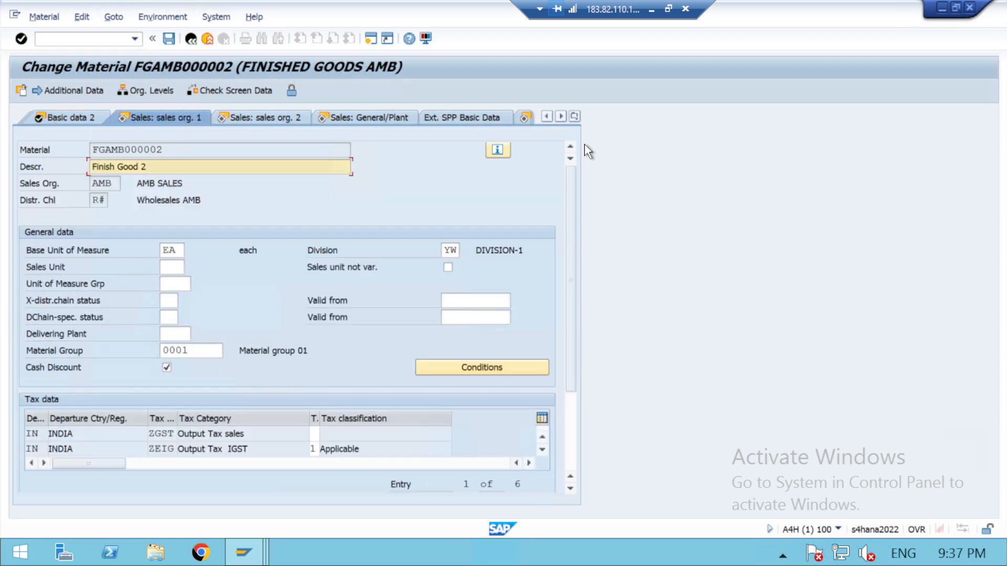
key("Return")
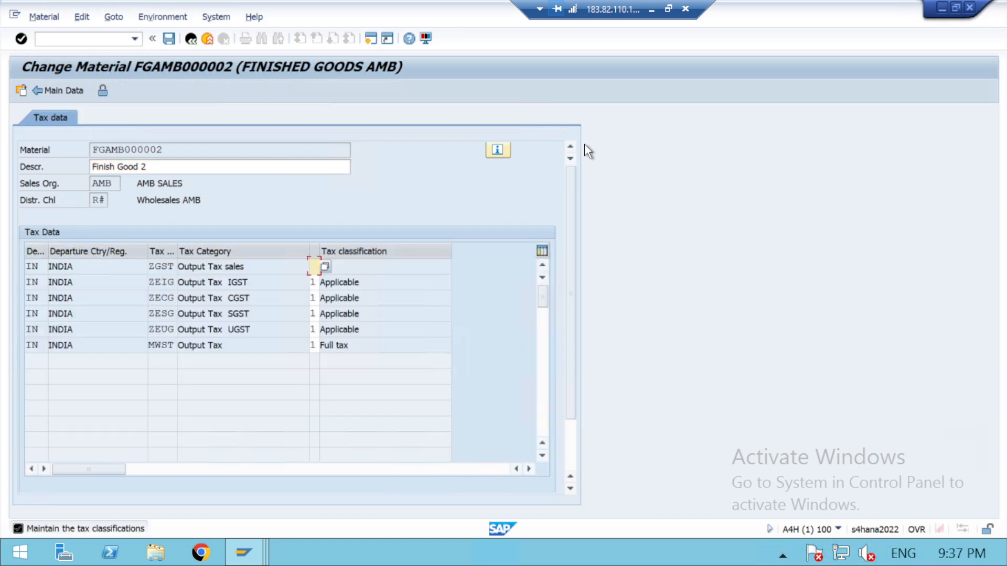
type("0")
key("Return")
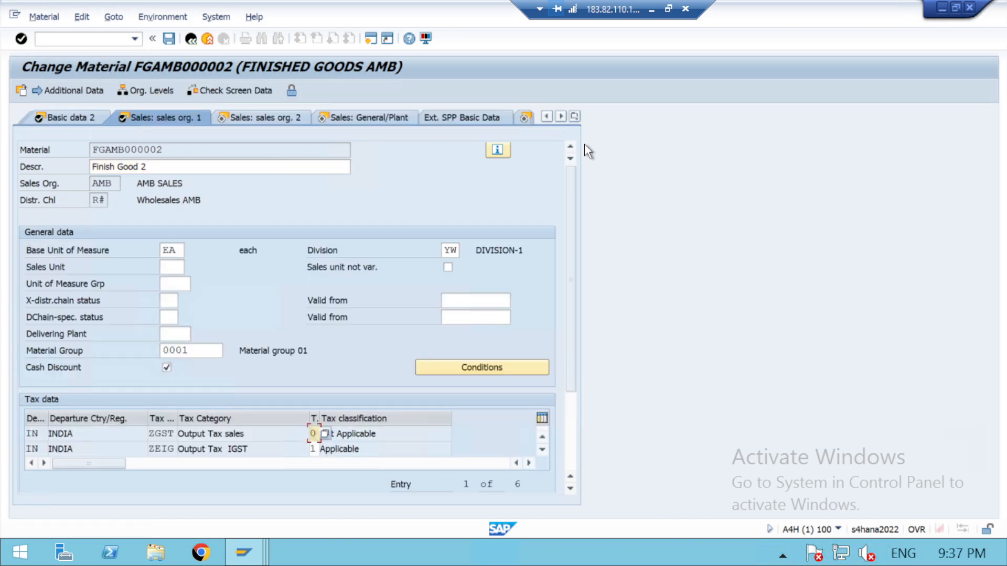
In the International Trade: Export view, look up control codes for country IN and choose 87089900.
key("Return")
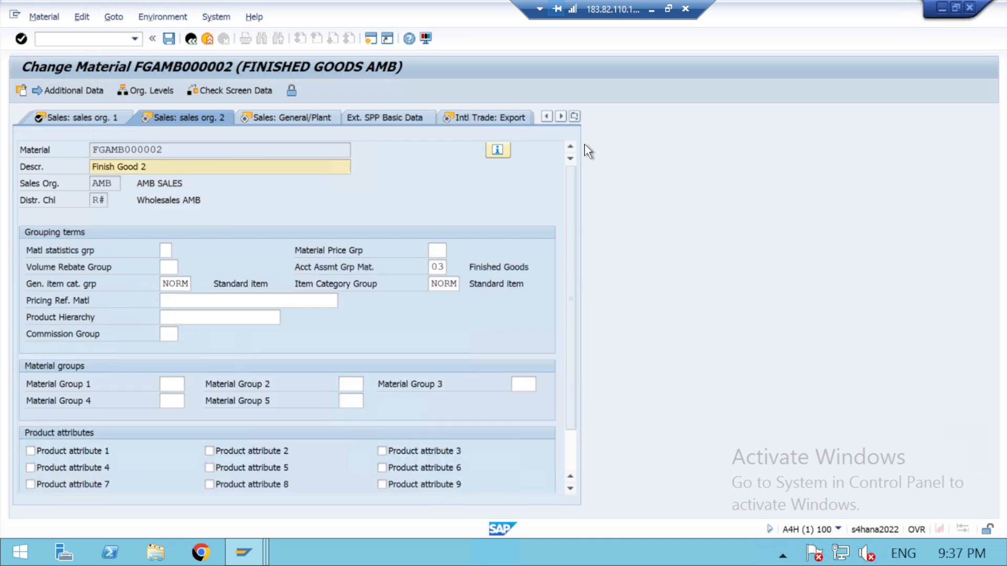
key("Return")
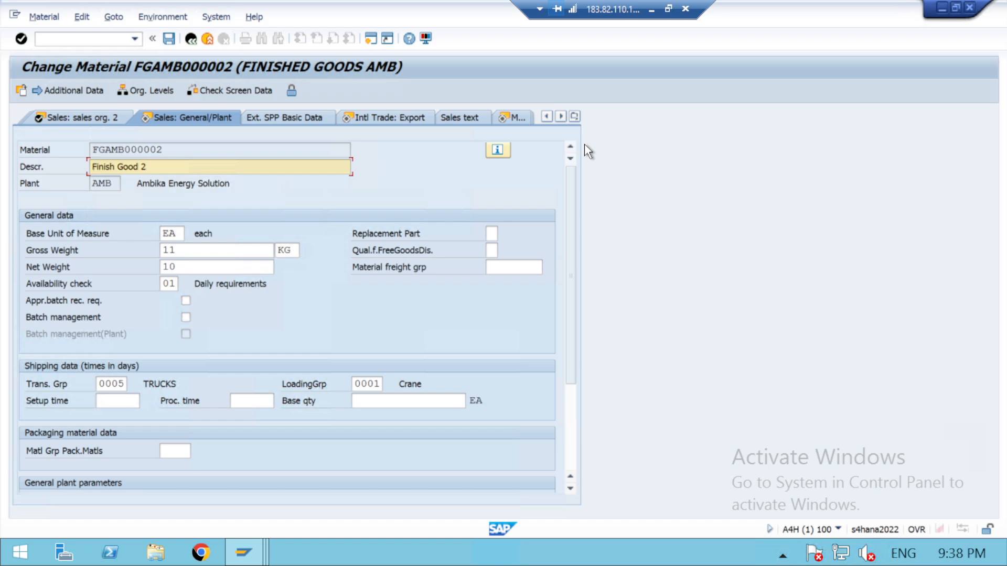
key("Return")
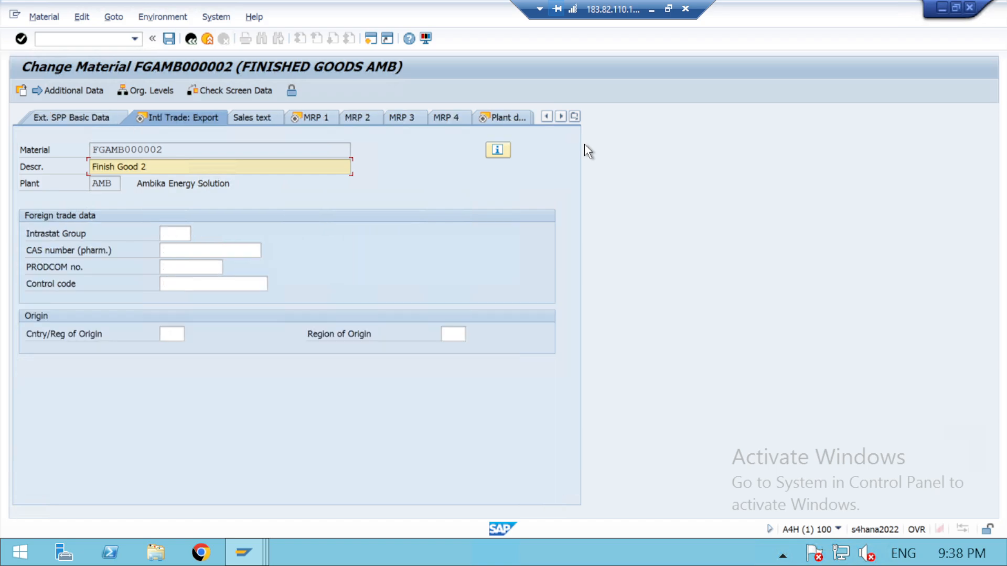
left_click(211, 284)
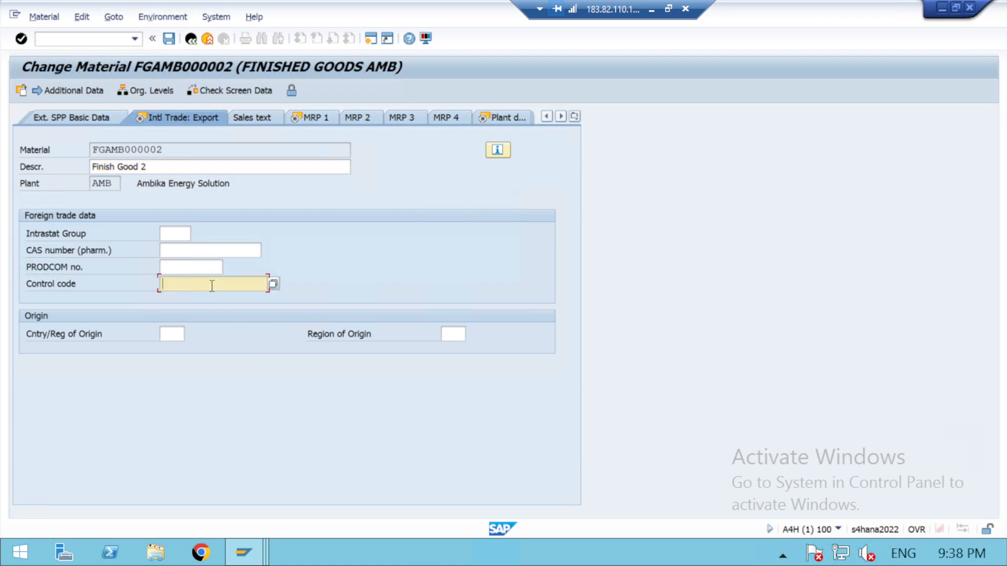
left_click(274, 286)
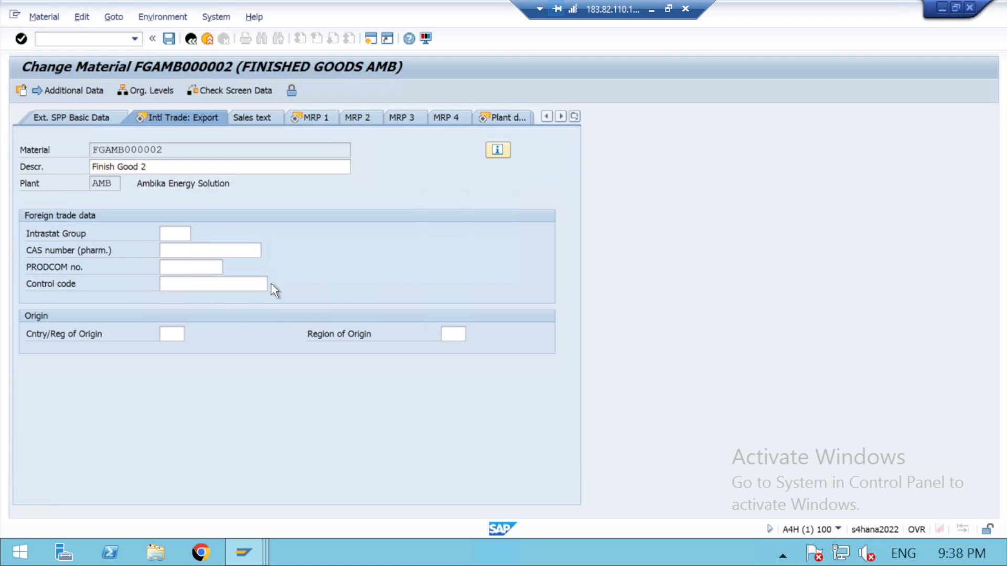
type("IN")
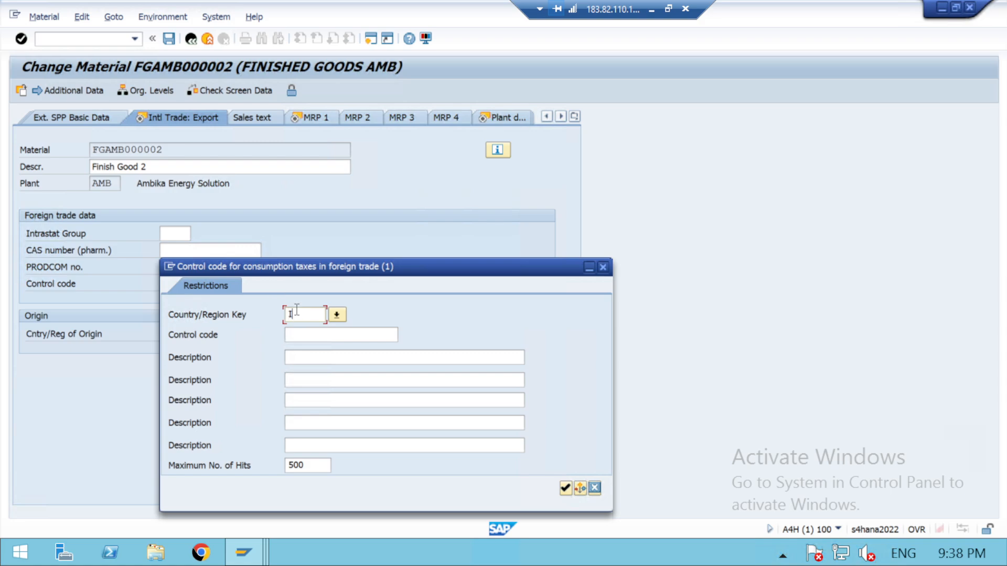
left_click(563, 490)
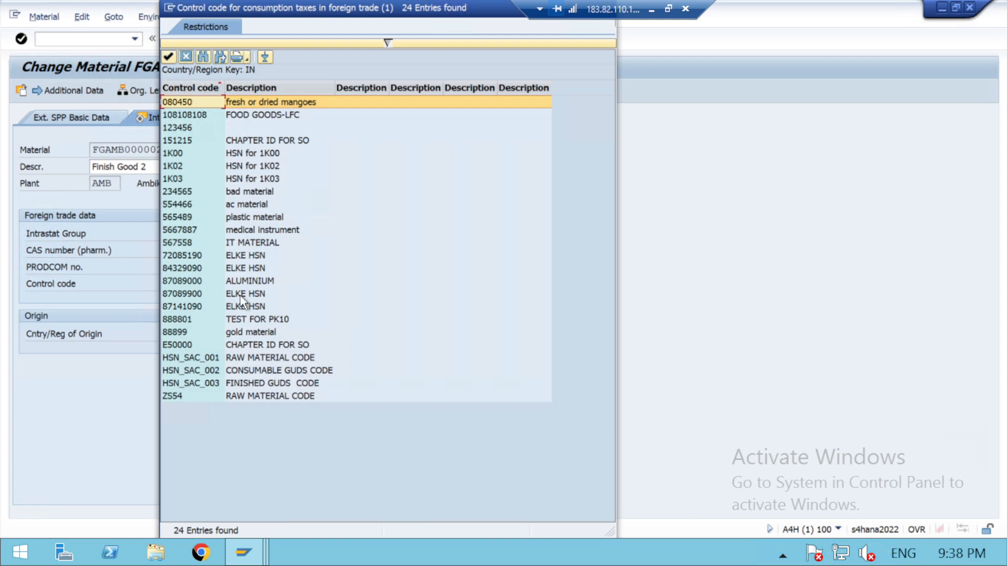
left_click(194, 294)
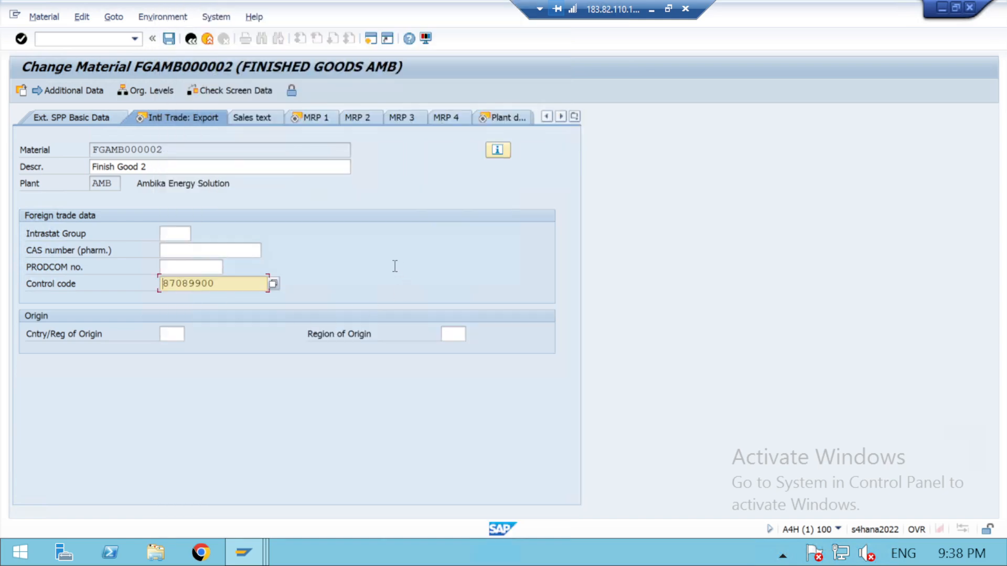
Proceed through the remaining views past Accounting 1 and save the material changes.
key("Return")
key("Return")
key("Return")
key("Return")
key("Return")
key("Return")
key("Return")
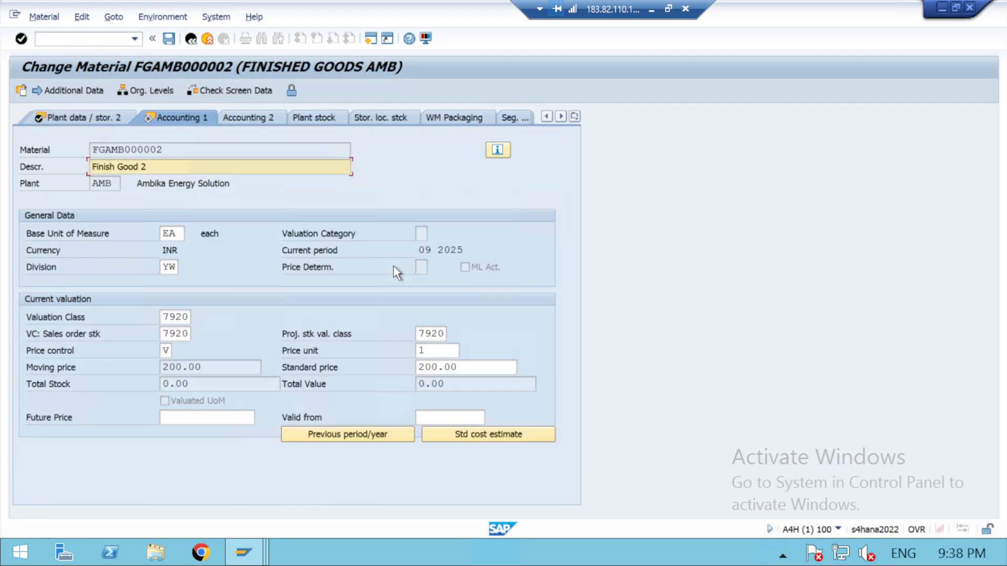
key("Return")
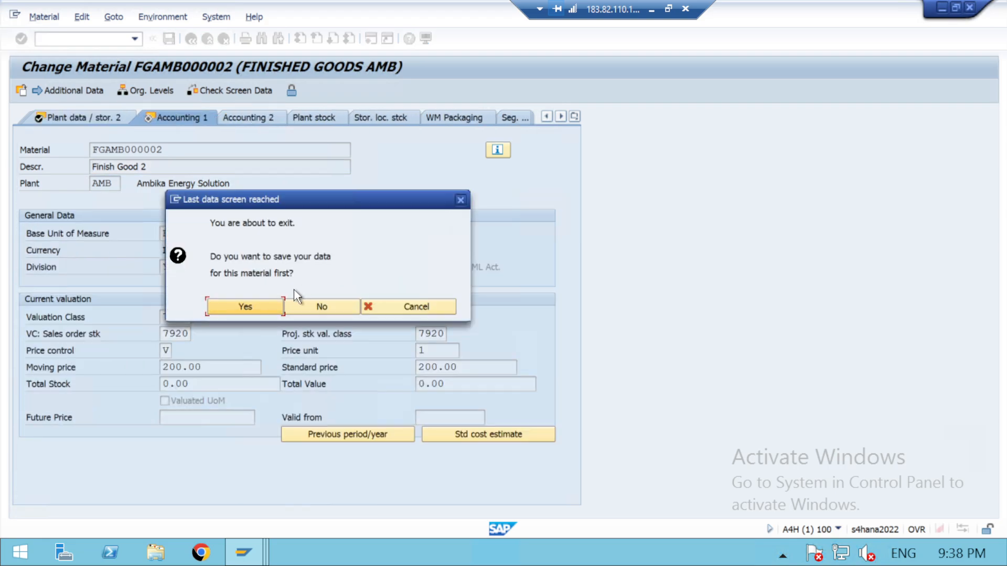
left_click(261, 309)
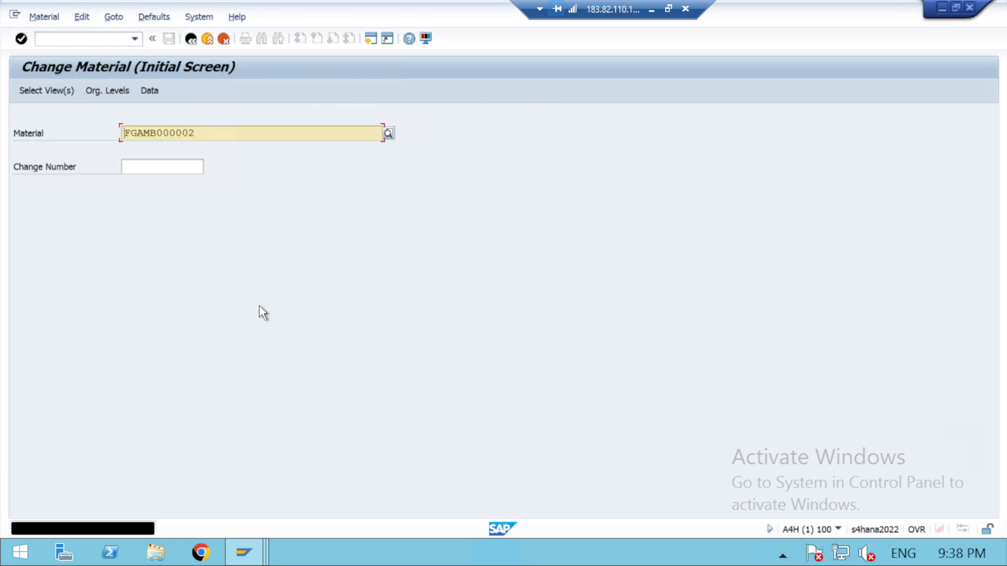
Leave the change transaction and open the view selection for material FGAMB000002 in transaction MM03.
left_click(190, 39)
type("MM03")
key("Return")
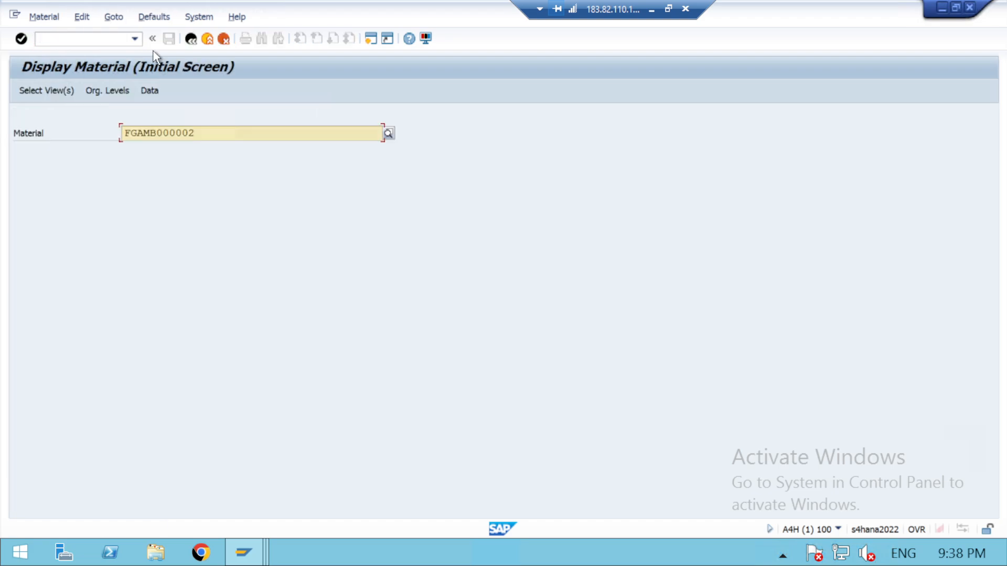
key("Return")
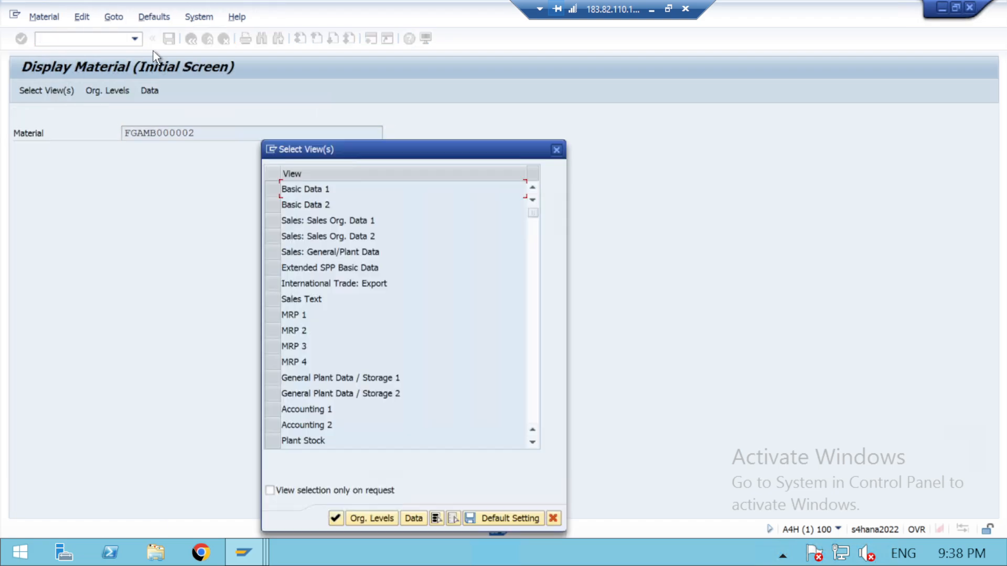
Select the Basic Data 1–2, Sales Org. Data 1–2, Sales General/Plant Data, International Trade: Export, MRP 1–2, General Plant Data / Storage 1–2 and Accounting 1 views.
left_click(269, 187)
left_click(276, 202)
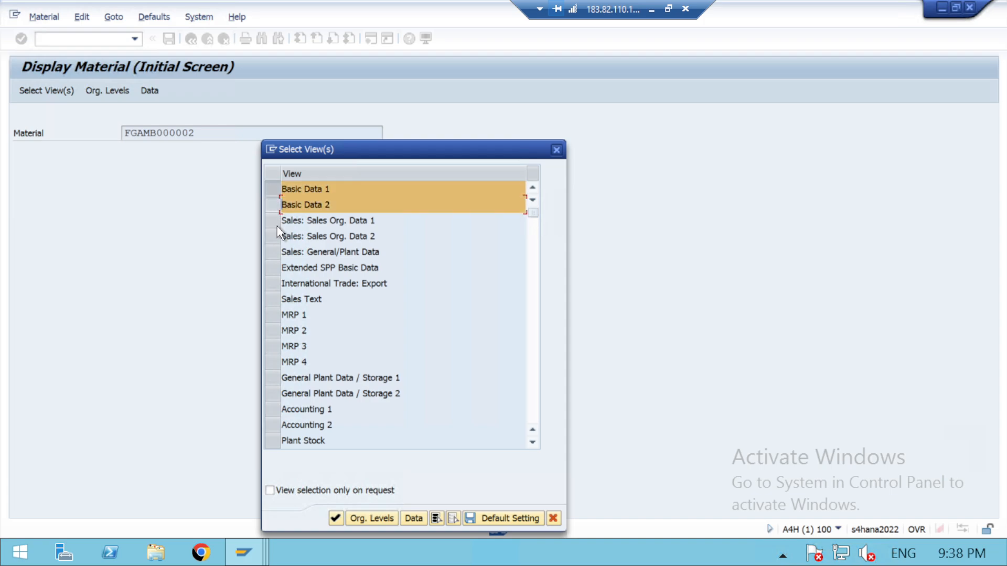
left_click(275, 222)
left_click(276, 236)
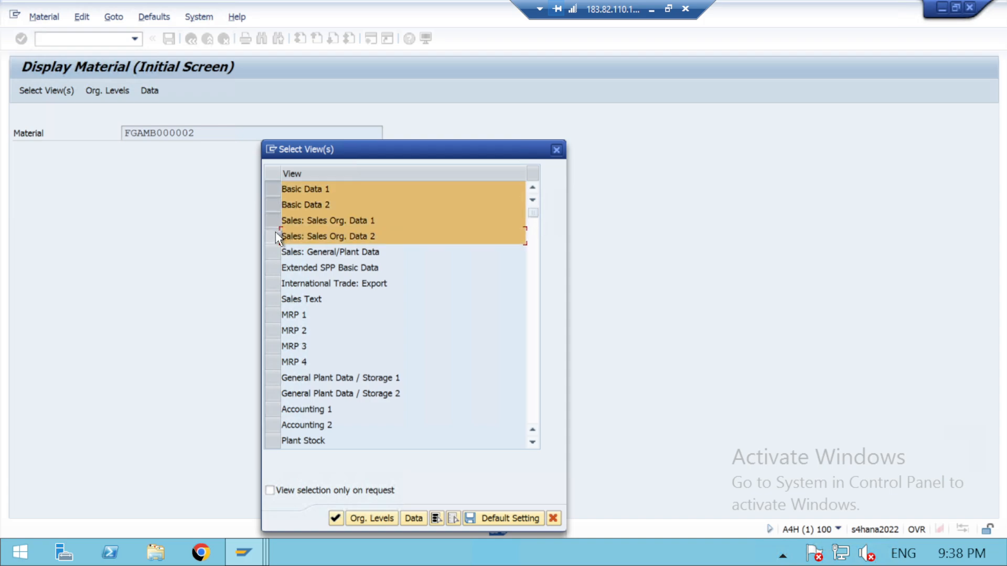
left_click(277, 252)
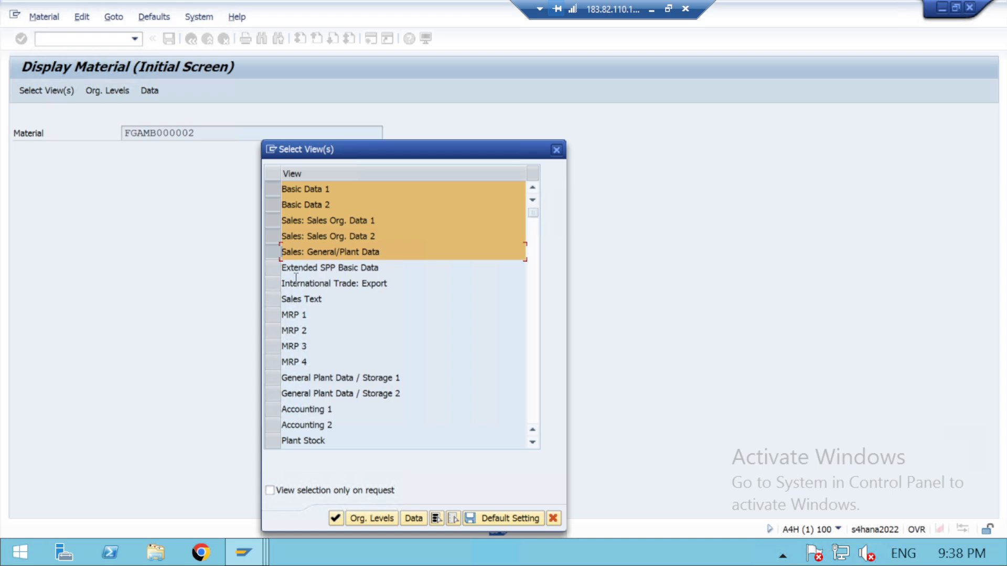
left_click(275, 284)
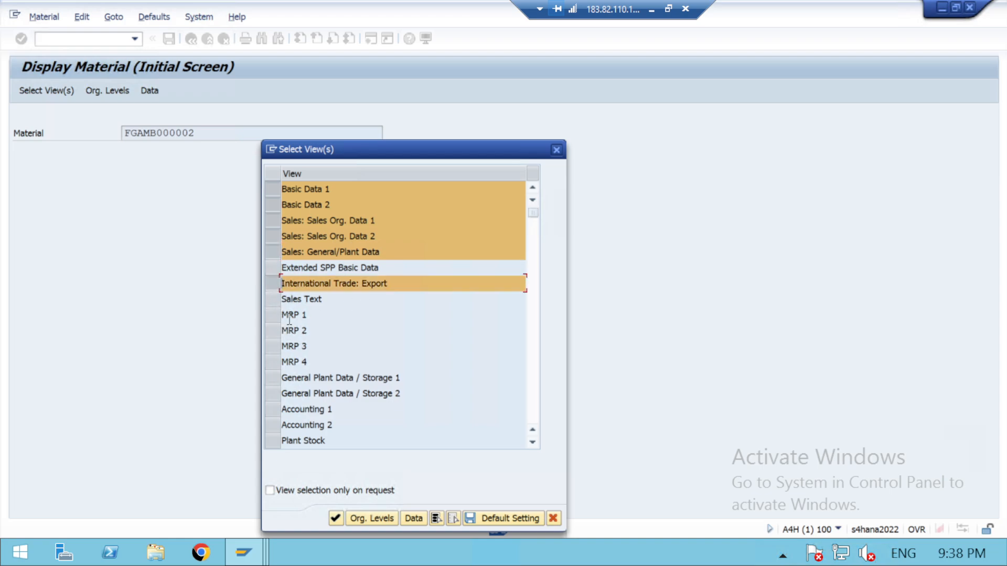
left_click(277, 317)
left_click(278, 328)
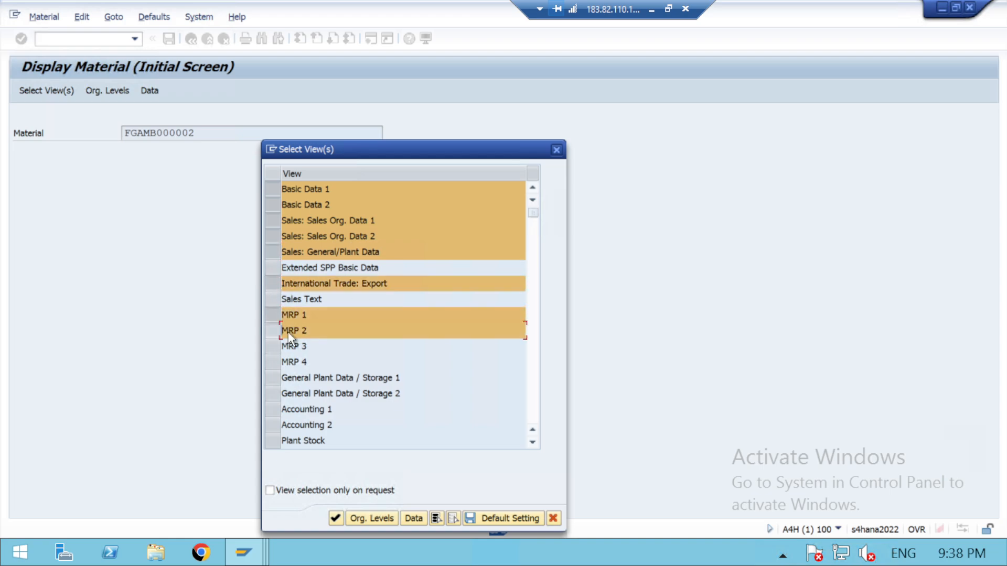
left_click(273, 384)
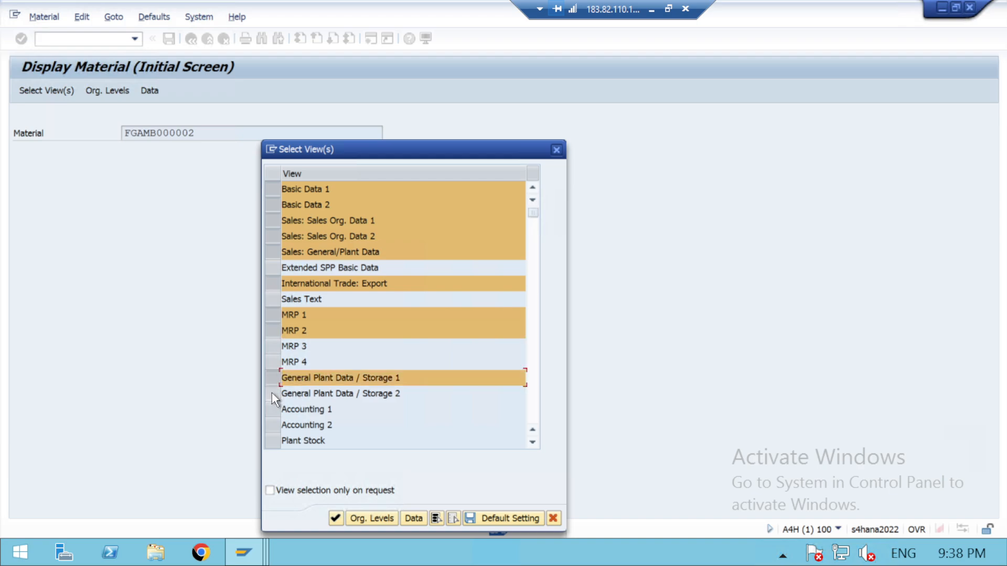
left_click(272, 393)
left_click(272, 409)
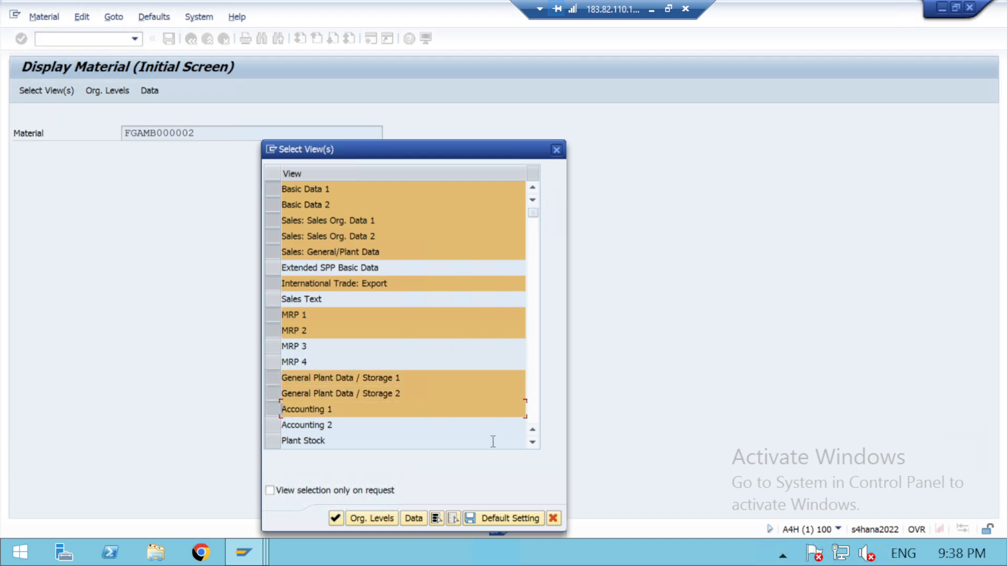
Confirm the organizational levels and examine the displayed material from Basic Data 1 through the International Trade: Export view.
left_click(351, 518)
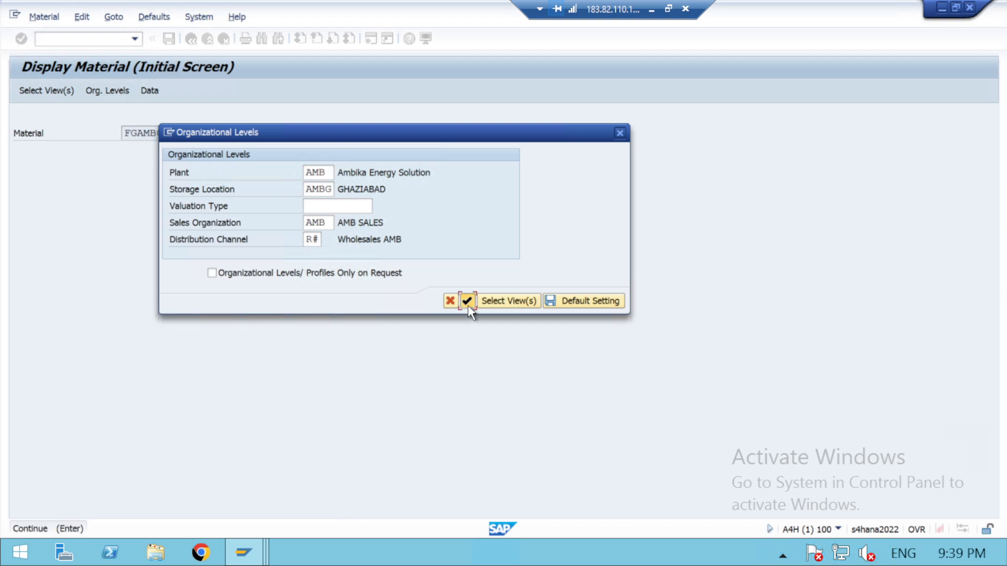
left_click(467, 303)
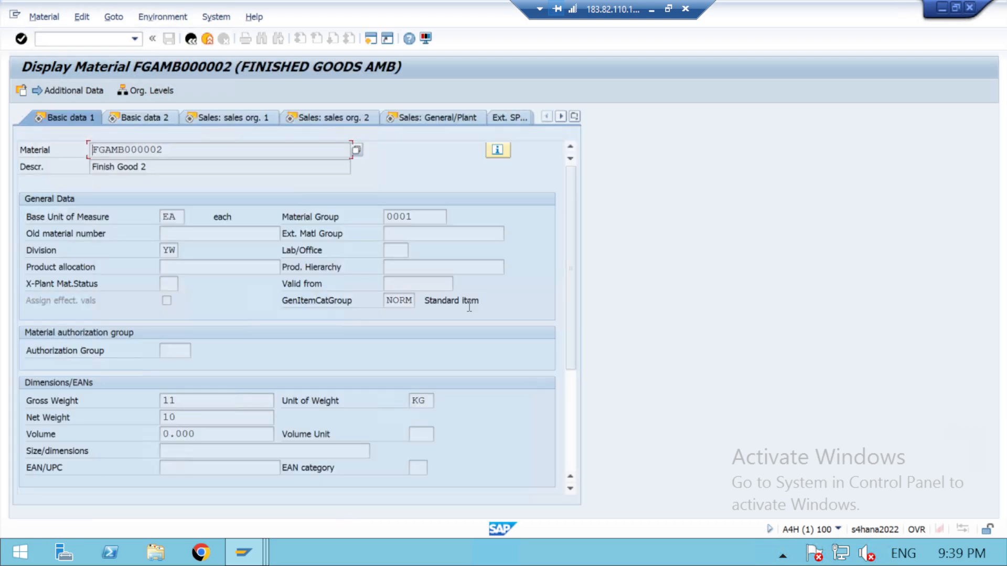
key("Return")
key("Return")
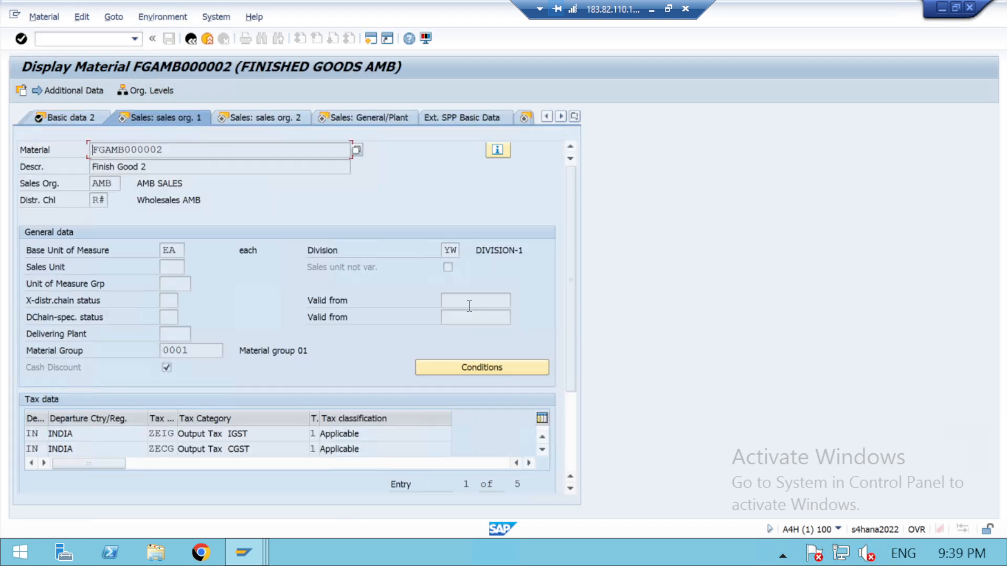
key("Return")
key("Return")
key("Return")
key("Return")
key("Return")
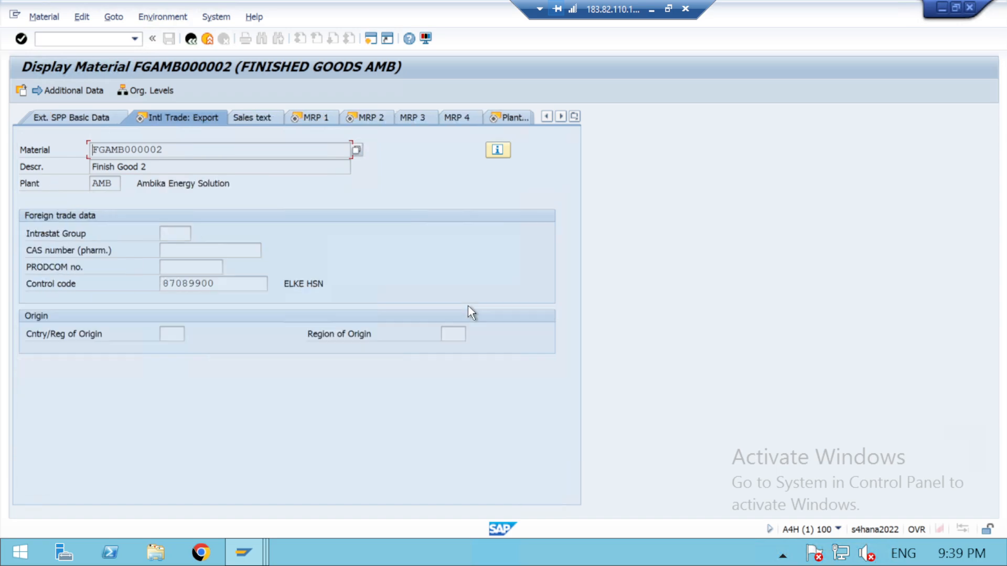
Page through the remaining views of material FGAMB000002 after International Trade: Export and leave the display transaction.
key("Return")
key("Return")
key("Return")
key("Return")
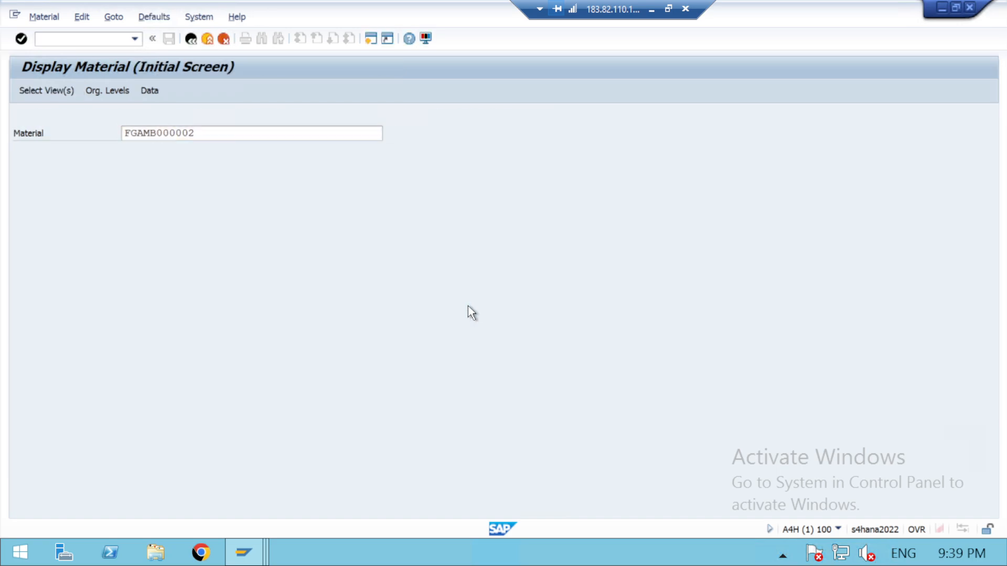
key("Return")
left_click(557, 151)
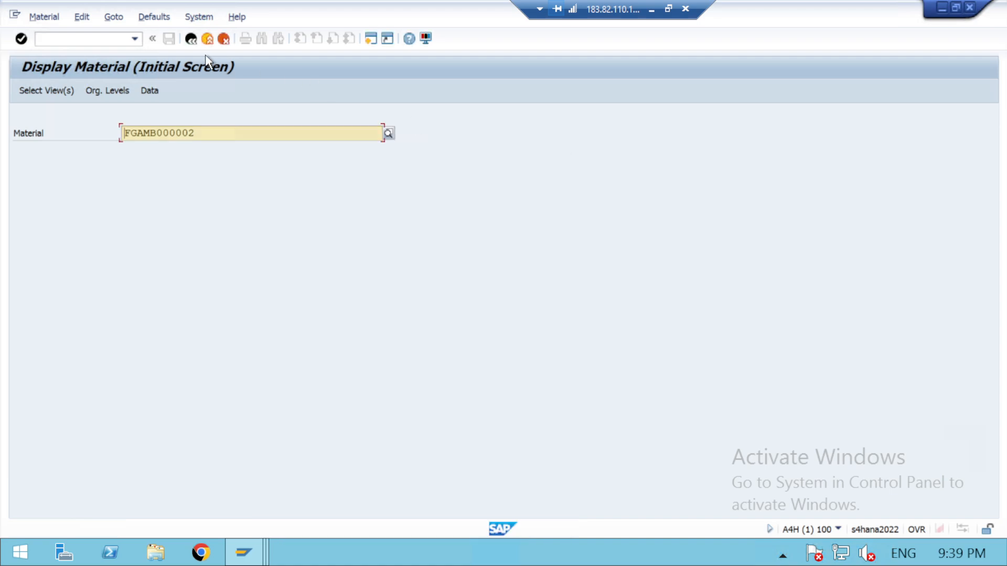
left_click(191, 38)
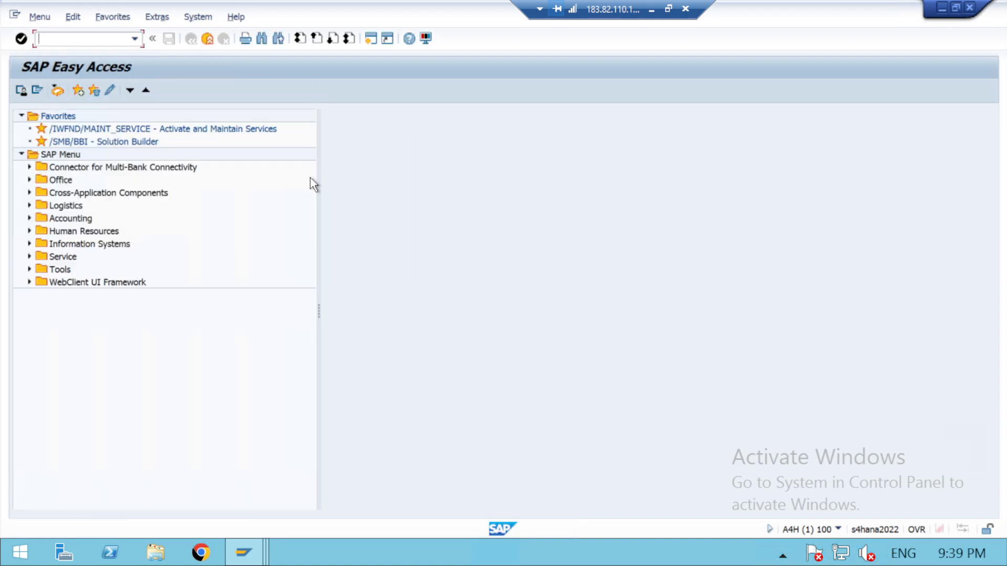
Open the materials list in transaction MM60 and clear the material number from the database selections.
type("MM60")
key("Return")
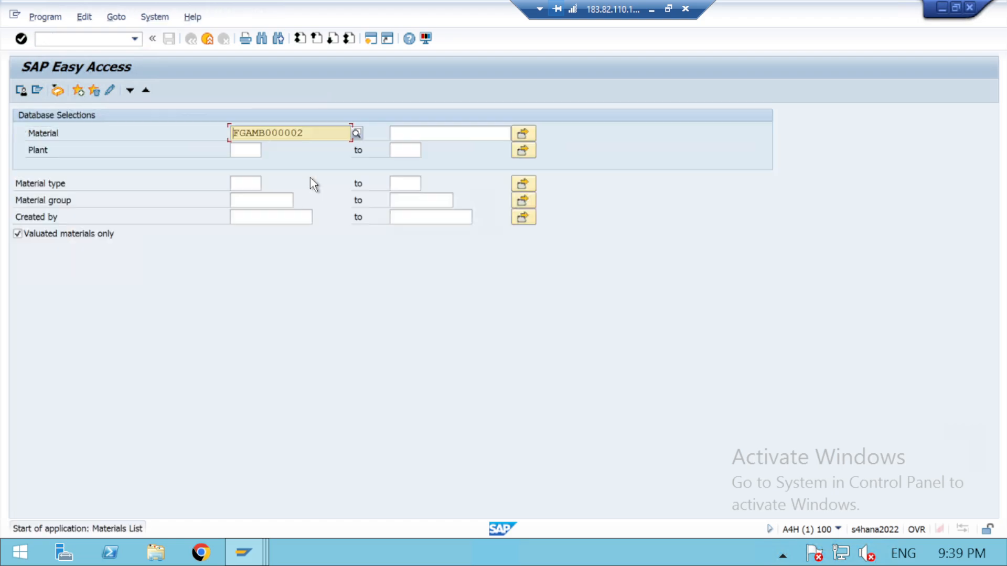
left_click(308, 134)
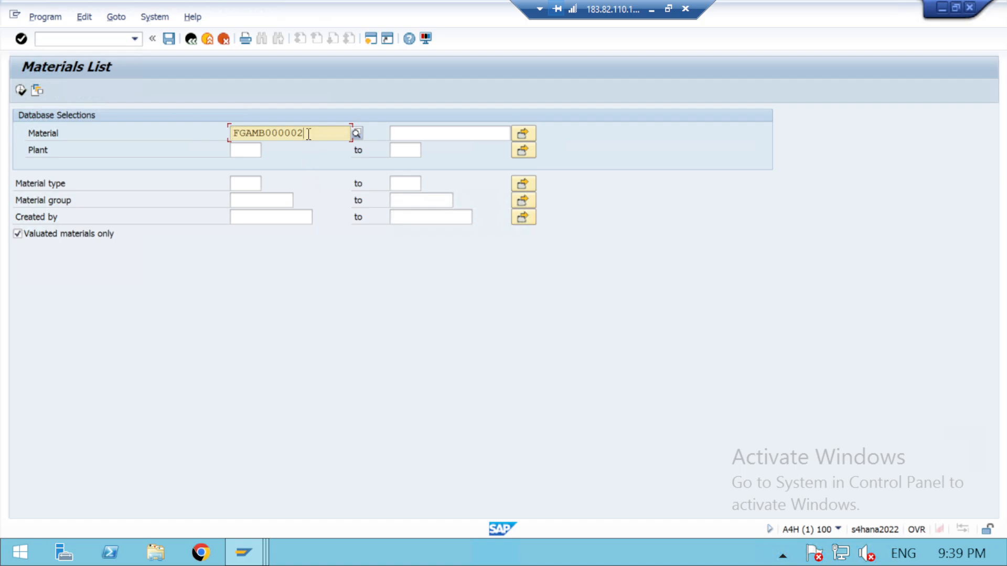
key("BackSpace")
key("BackSpace")
key("BackSpace")
key("BackSpace")
key("BackSpace")
key("BackSpace")
key("BackSpace")
key("BackSpace")
key("BackSpace")
key("BackSpace")
key("BackSpace")
Run the materials list for plant AMB, examine the listed materials and return to SAP Easy Access.
left_click(248, 149)
type("AMB")
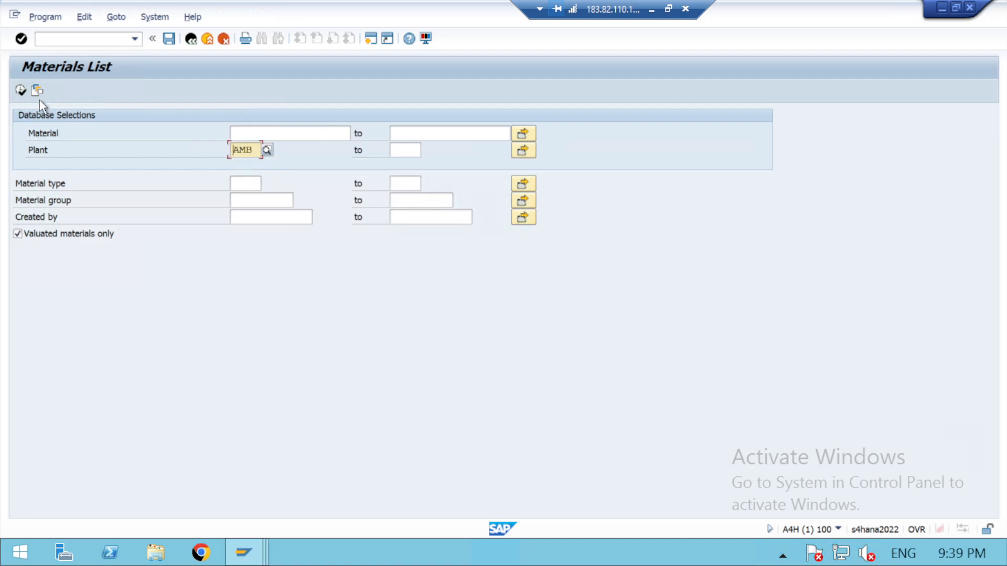
left_click(22, 93)
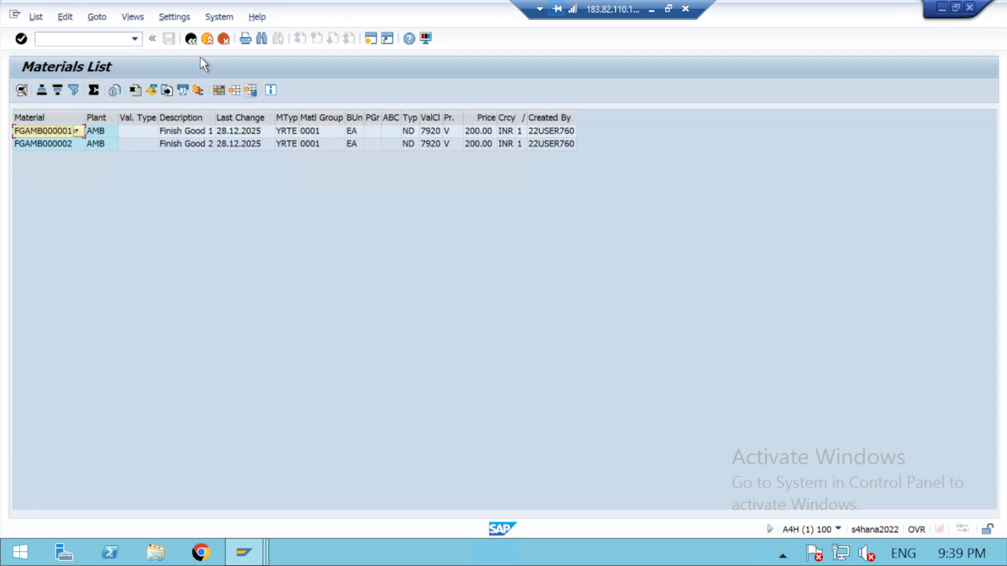
left_click(190, 40)
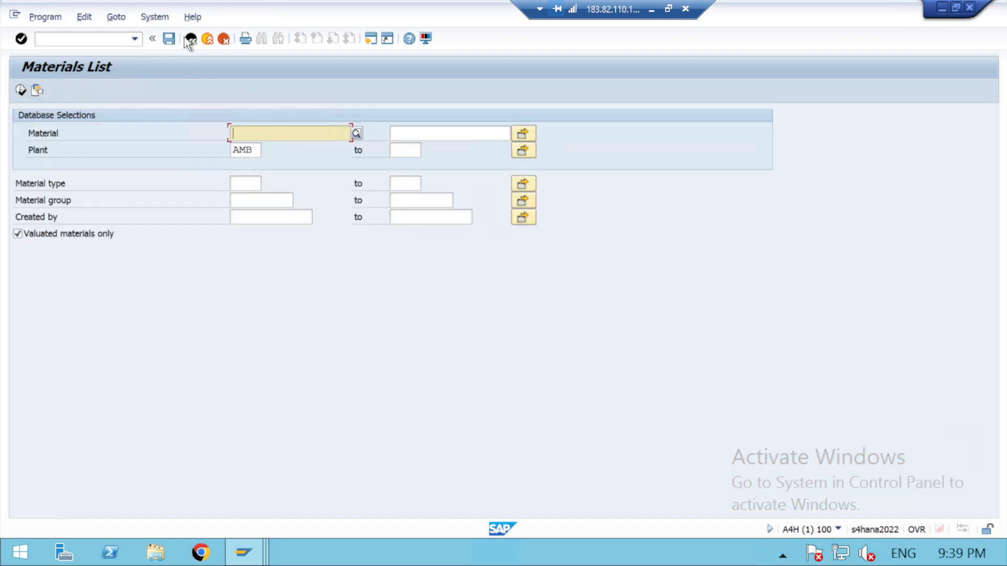
left_click(190, 39)
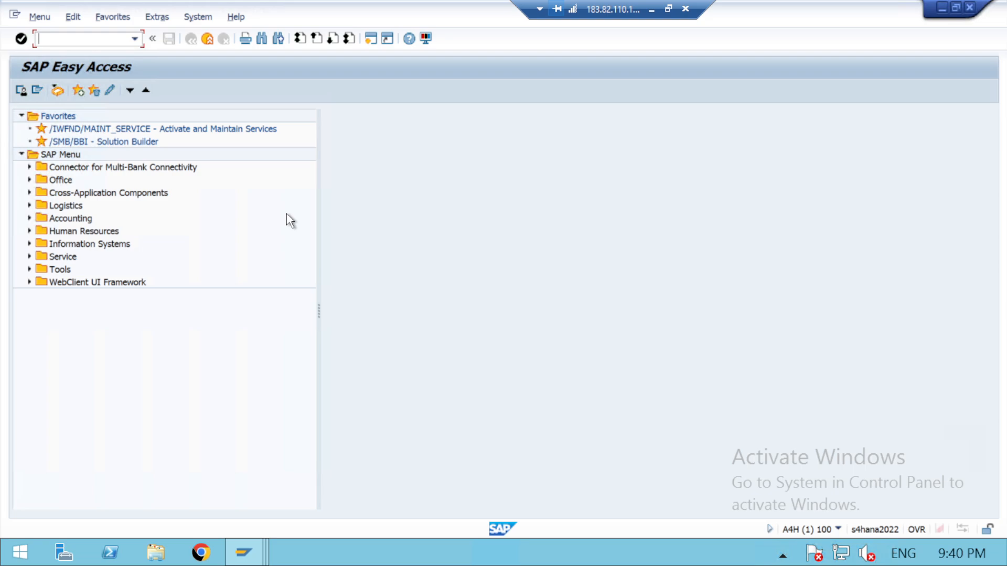
Open transaction MM01 and look through the available finished-goods material types without changing the selection.
type("MM01")
key("Return")
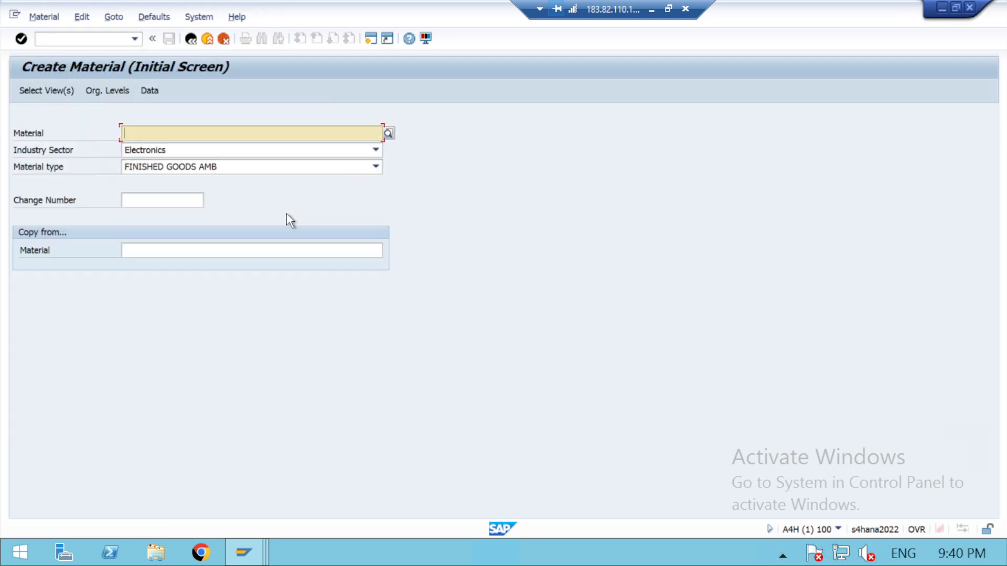
left_click(367, 167)
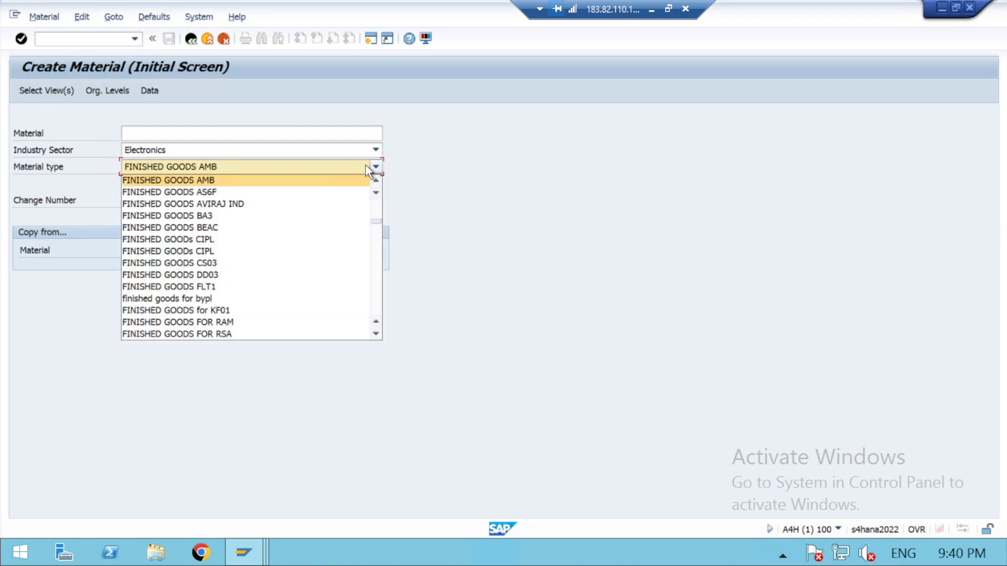
left_click(376, 334)
left_click(376, 334)
left_click(376, 335)
left_click(376, 334)
left_click(376, 335)
left_click(376, 335)
left_click(376, 335)
left_click(376, 334)
left_click(376, 335)
left_click(376, 335)
left_click(376, 334)
left_click(376, 335)
left_click(376, 335)
left_click(376, 334)
left_click(376, 334)
left_click(376, 335)
left_click(376, 335)
left_click(376, 335)
left_click(376, 334)
left_click(375, 335)
left_click(376, 334)
left_click(376, 334)
left_click(376, 334)
left_click(376, 335)
left_click(376, 334)
left_click(376, 335)
left_click(376, 335)
left_click(376, 335)
left_click(376, 334)
left_click(376, 334)
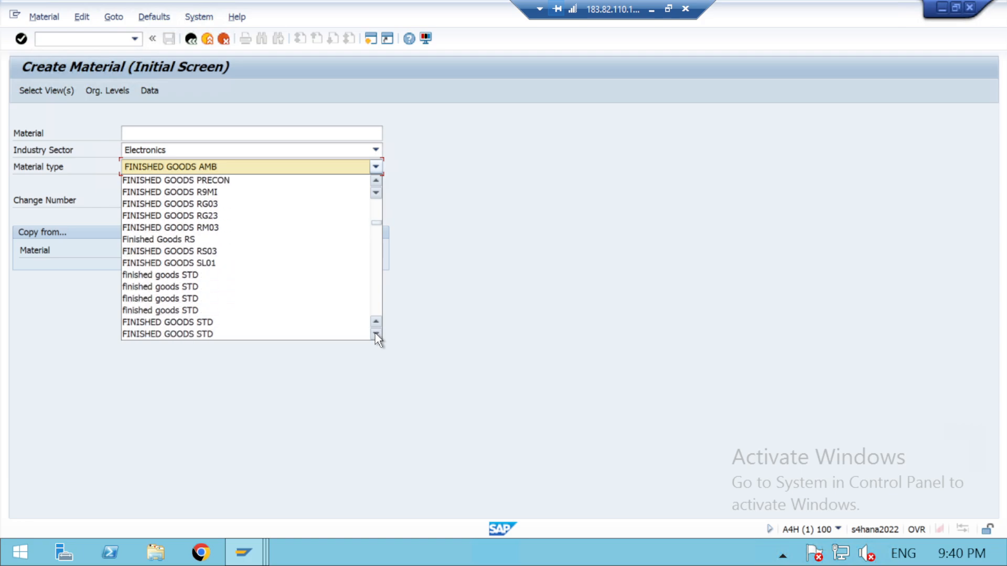
left_click(376, 335)
left_click(375, 335)
left_click(376, 334)
left_click(376, 335)
left_click(375, 334)
left_click(376, 335)
left_click(376, 334)
left_click(376, 335)
left_click(376, 335)
left_click(376, 335)
left_click(376, 335)
left_click(376, 335)
left_click(376, 334)
left_click(376, 335)
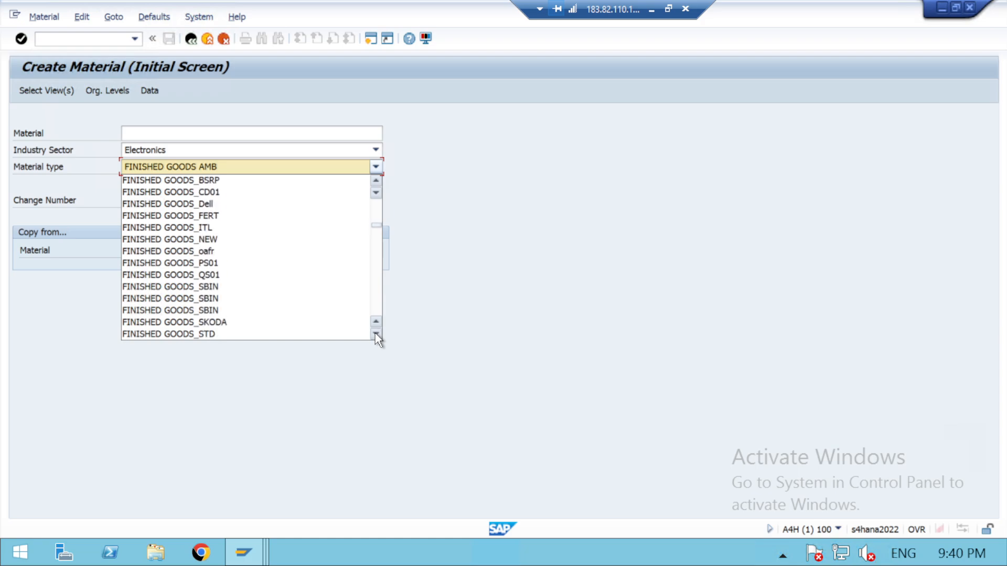
left_click(376, 334)
left_click(376, 335)
left_click(376, 334)
left_click(376, 334)
left_click(376, 334)
left_click(376, 335)
left_click(376, 334)
left_click(376, 335)
left_click(375, 334)
left_click(376, 335)
left_click(376, 334)
left_click(376, 334)
left_click(376, 335)
left_click(376, 334)
left_click(376, 334)
left_click(376, 334)
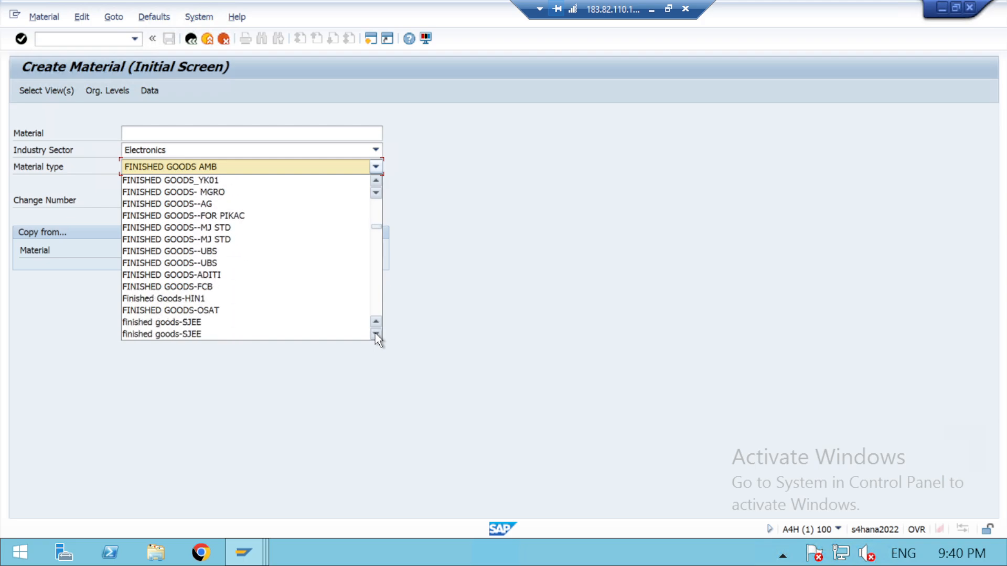
left_click(376, 335)
left_click(375, 335)
left_click(376, 334)
left_click(376, 335)
left_click(375, 334)
left_click(376, 335)
left_click(376, 334)
left_click(376, 335)
left_click(376, 334)
left_click(376, 334)
left_click(376, 334)
left_click(376, 335)
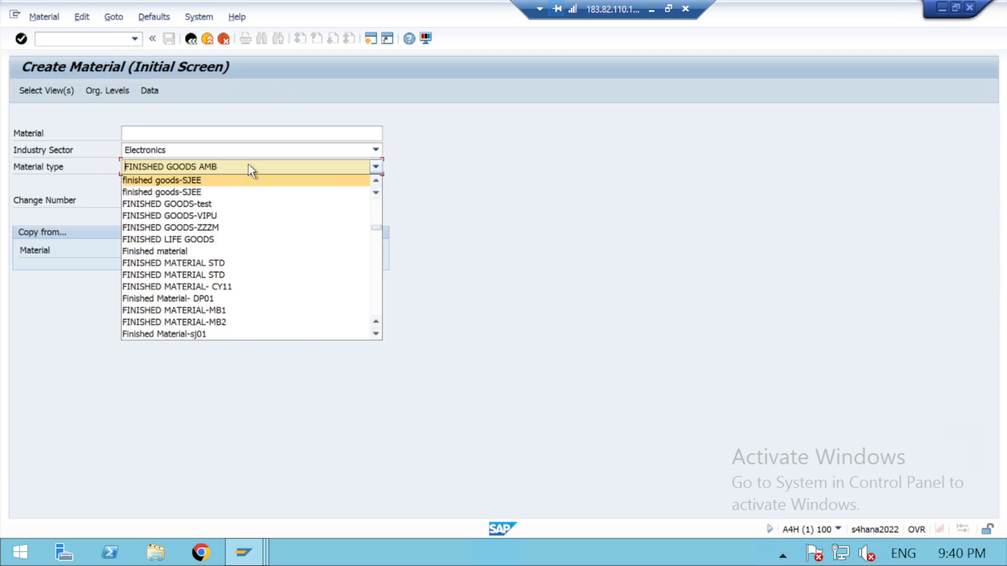
left_click(376, 180)
left_click(376, 180)
left_click(376, 179)
scroll(377, 181, "up", 4)
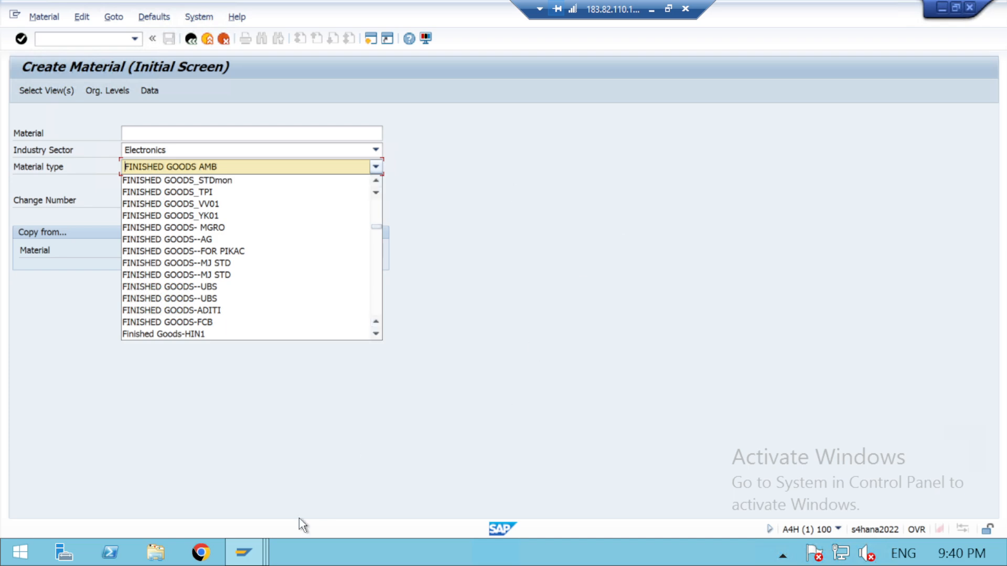
left_click(655, 9)
left_click(557, 552)
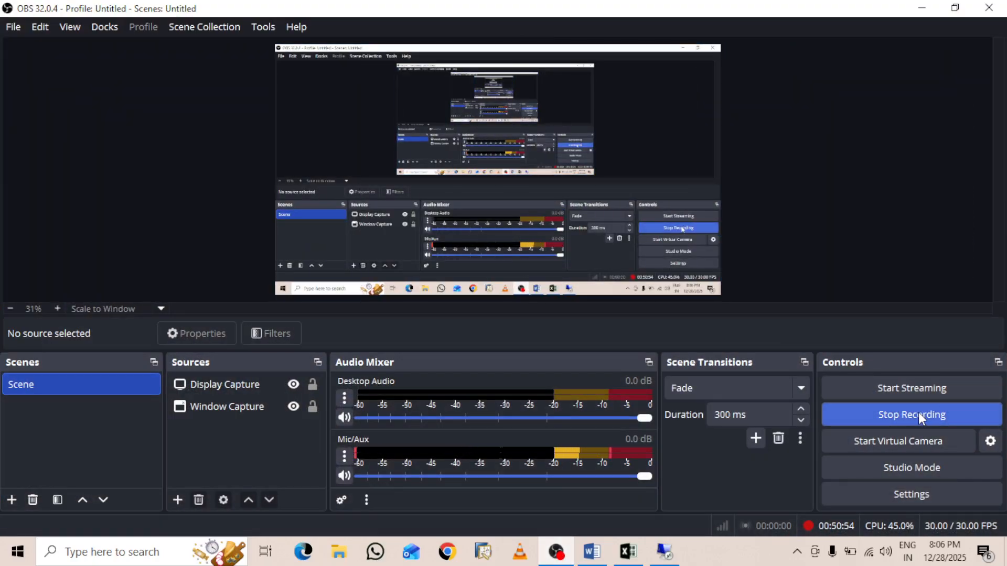
left_click(921, 7)
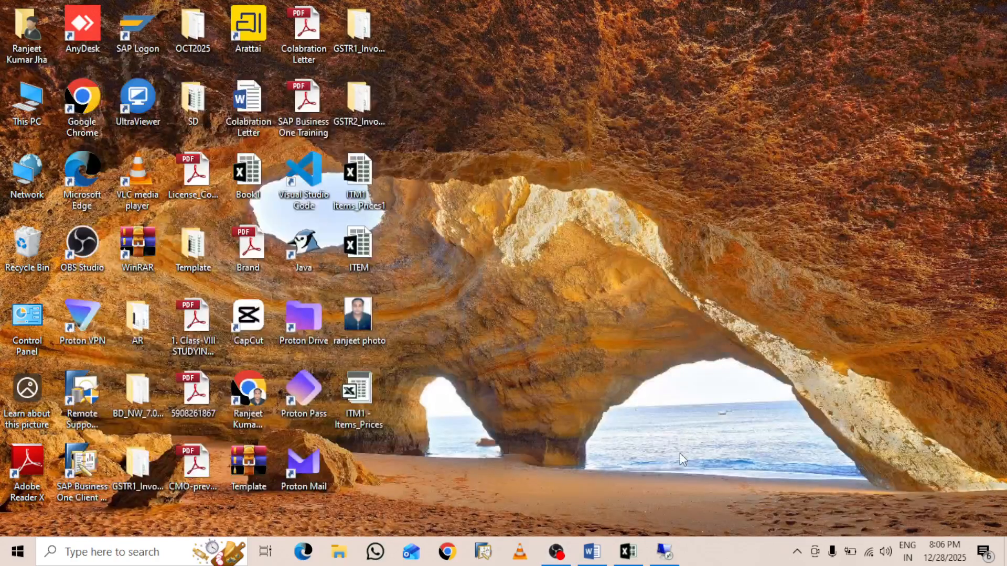
left_click(670, 563)
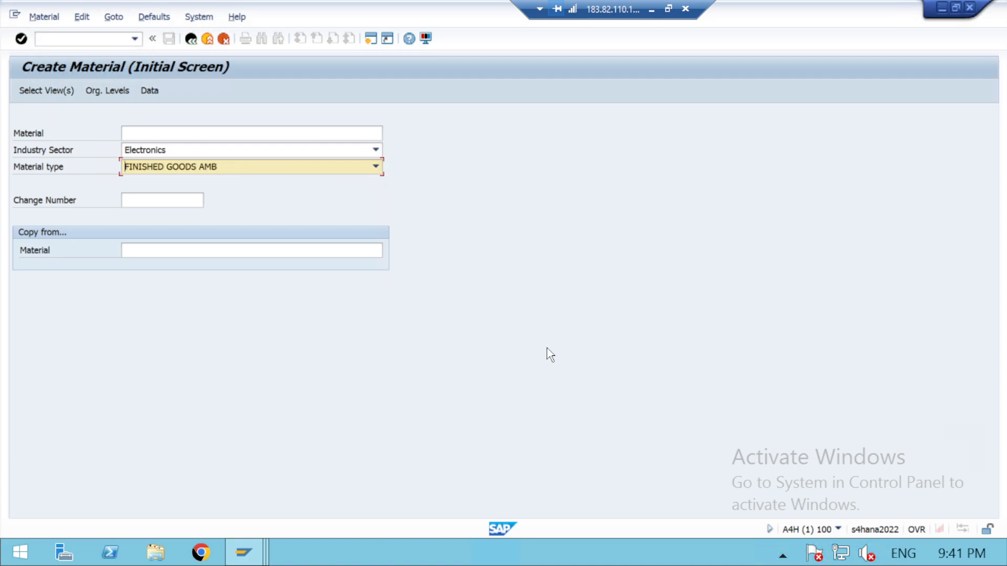
left_click(652, 9)
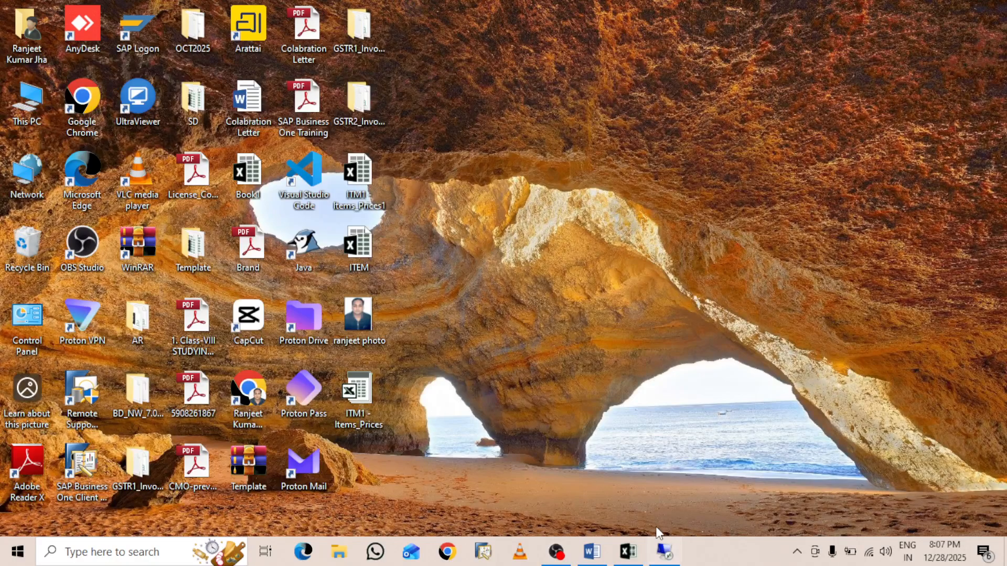